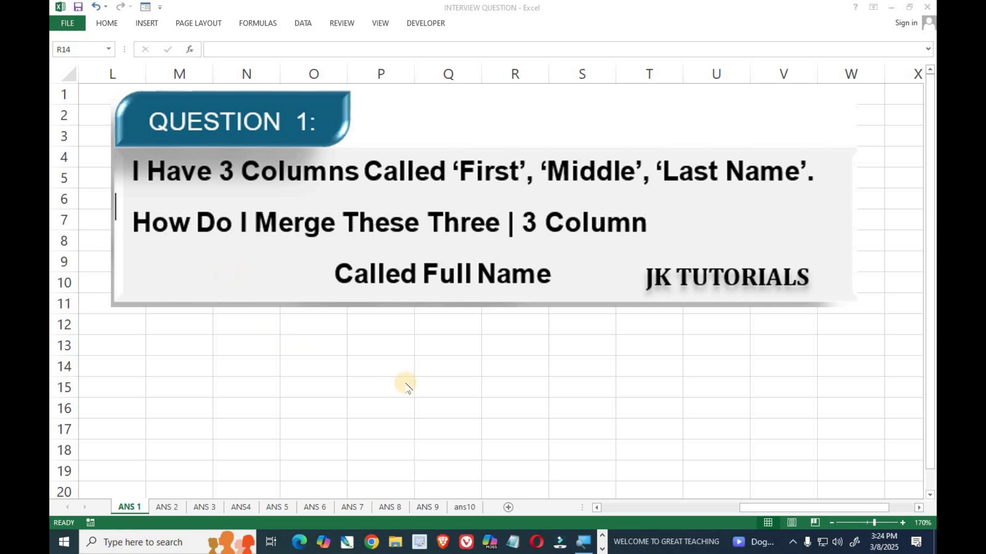
Scroll the ANS 1 sheet fully left to show the First, Middle and Last Name table in columns A–I
click(753, 512)
drag(748, 512, 452, 475)
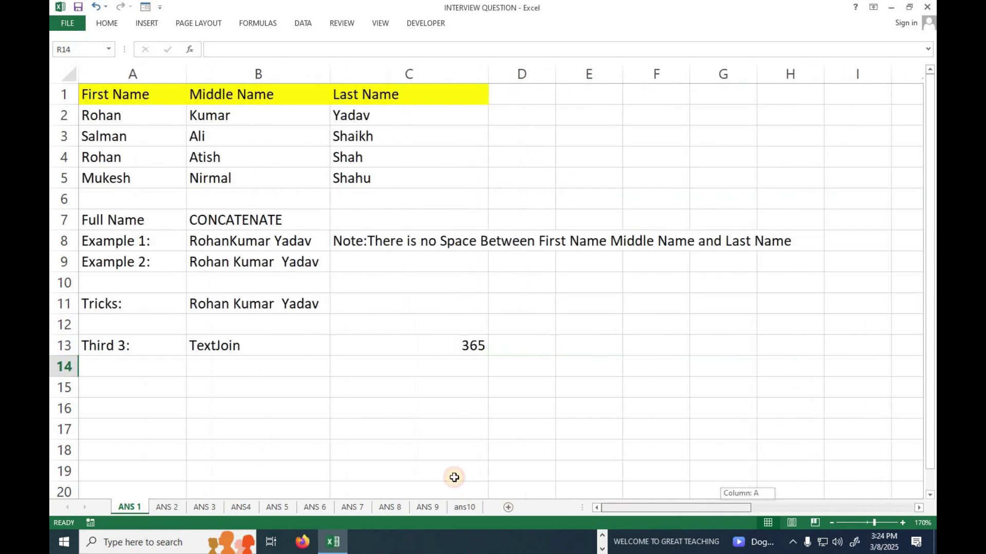
click(303, 321)
drag(103, 94, 138, 175)
drag(220, 95, 221, 178)
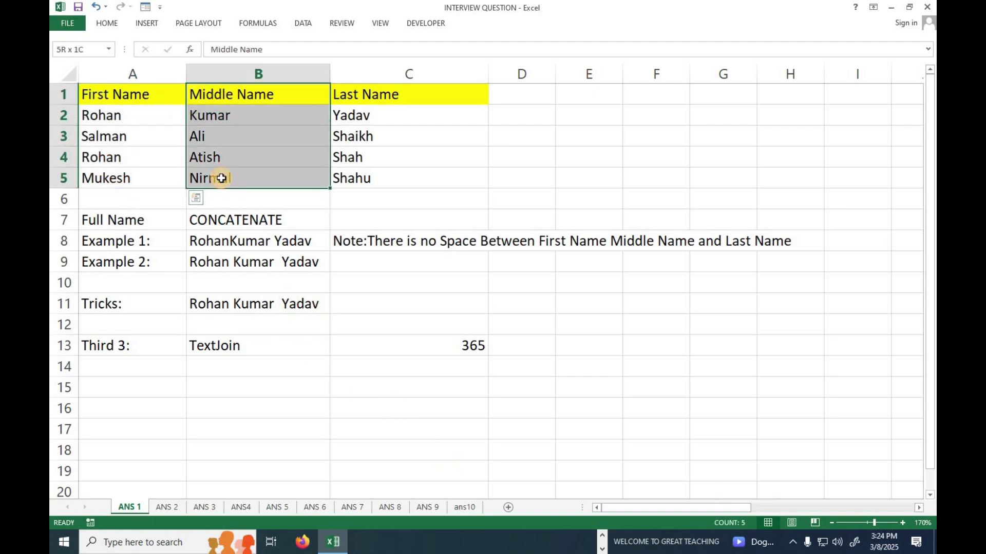
drag(354, 97, 362, 176)
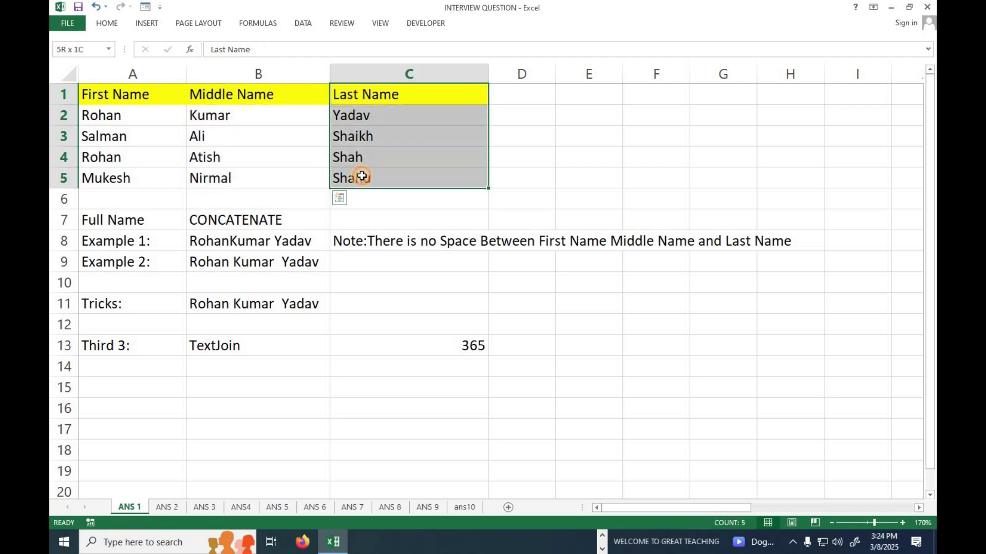
drag(138, 94, 380, 170)
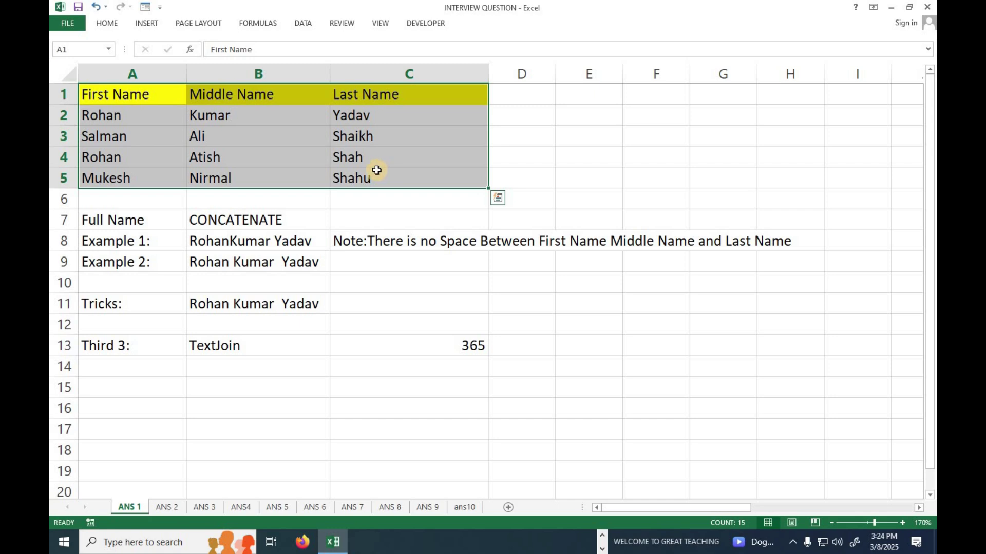
scroll(252, 264, up, 1)
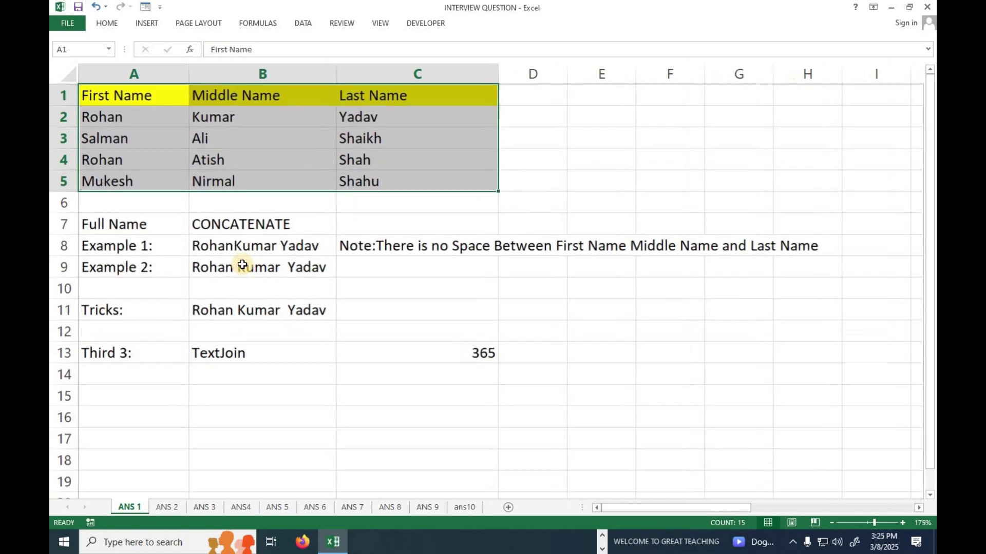
scroll(254, 277, up, 1)
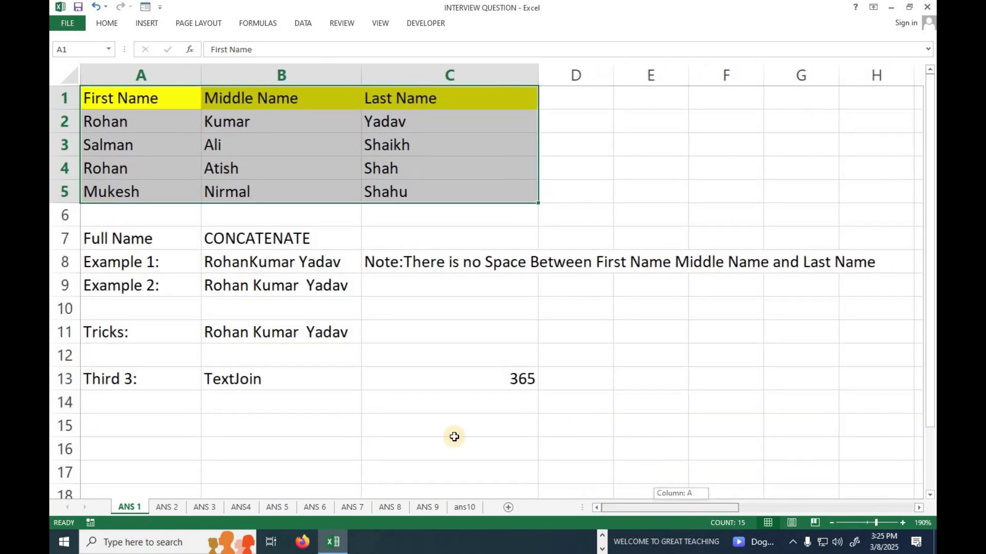
click(259, 238)
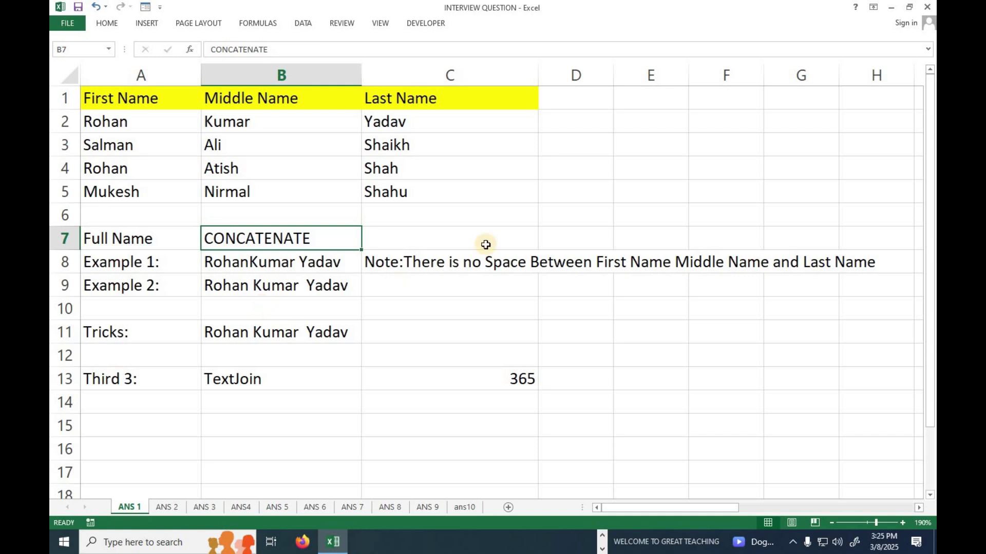
Start a CONCATENATE formula in cell D4 by typing =con and accepting the suggestion
click(629, 128)
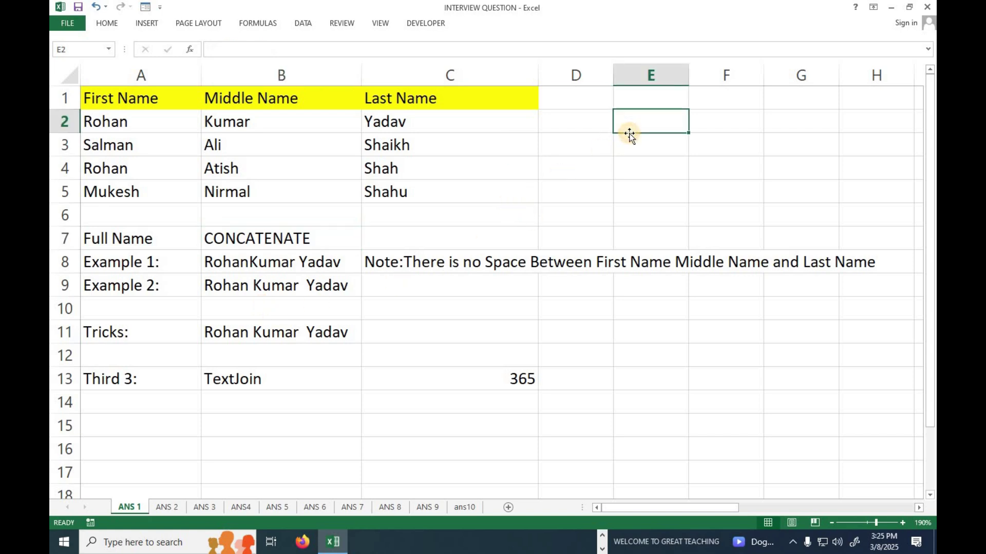
ctrl+scroll(621, 166, up, 1)
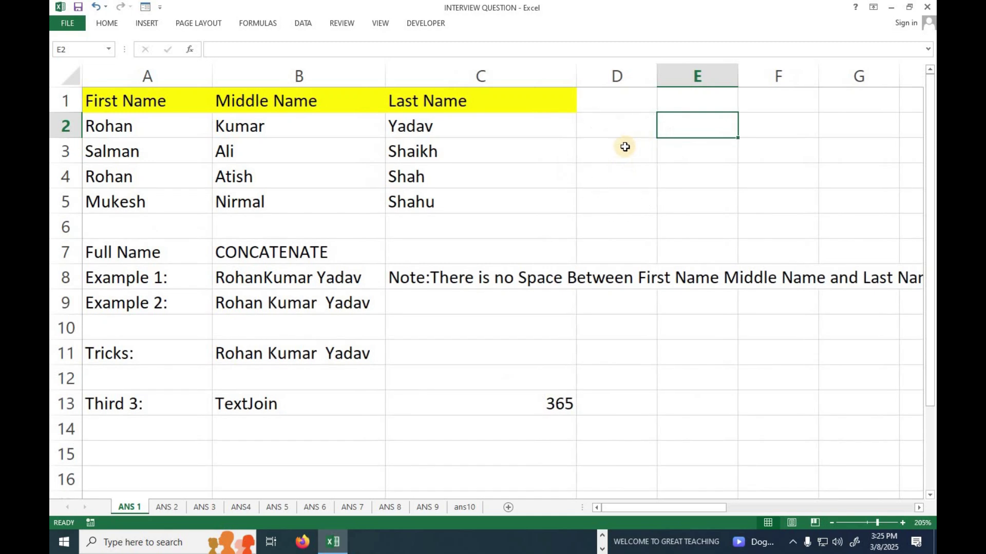
click(599, 184)
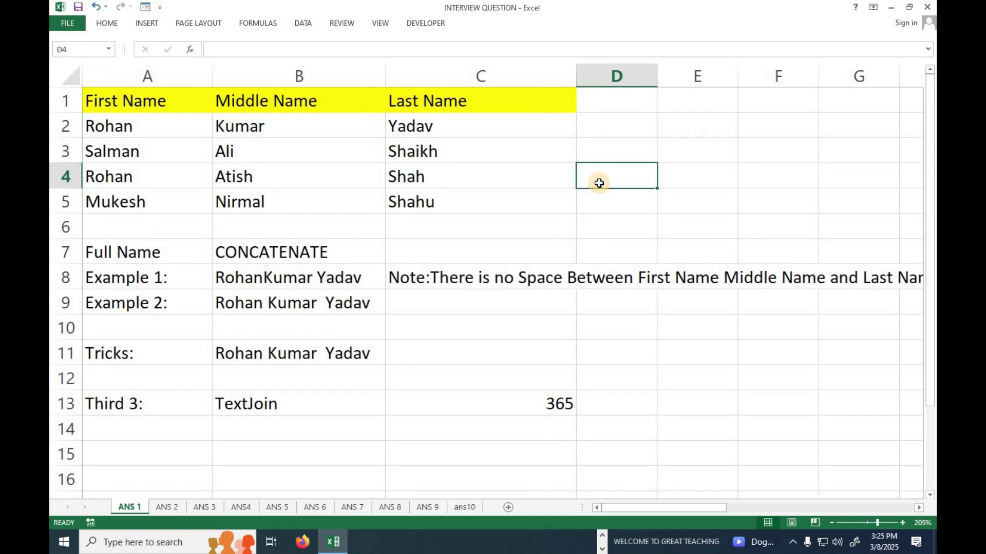
text(=con)
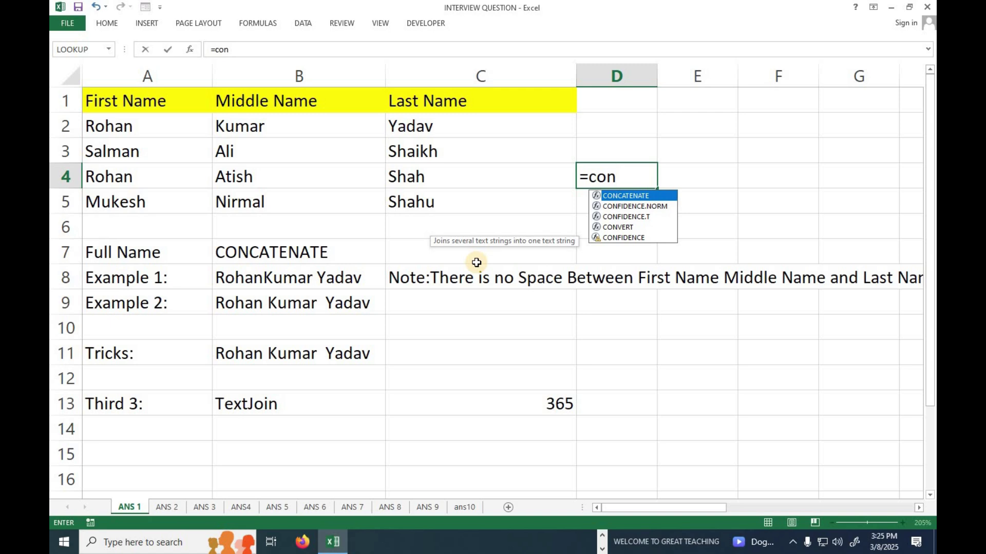
key(Escape)
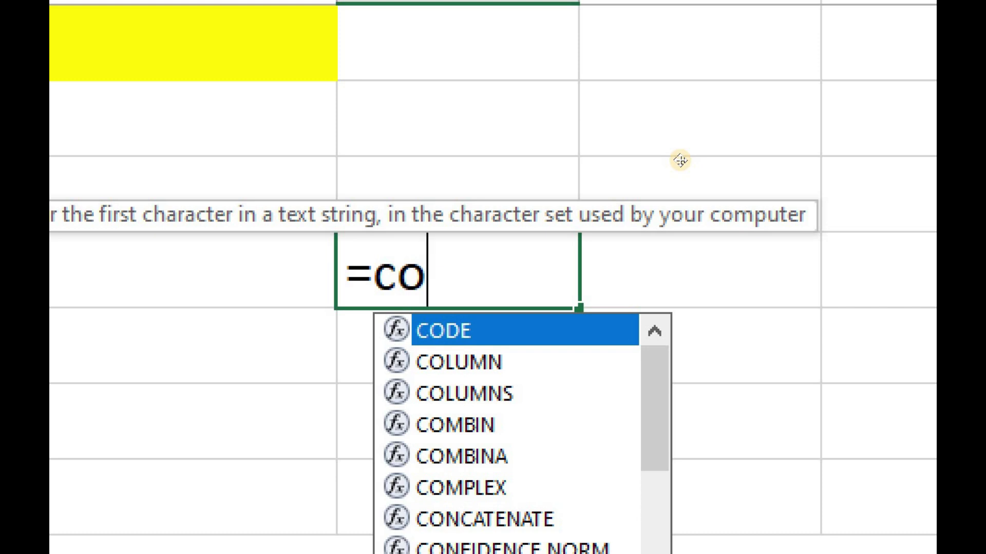
text(n)
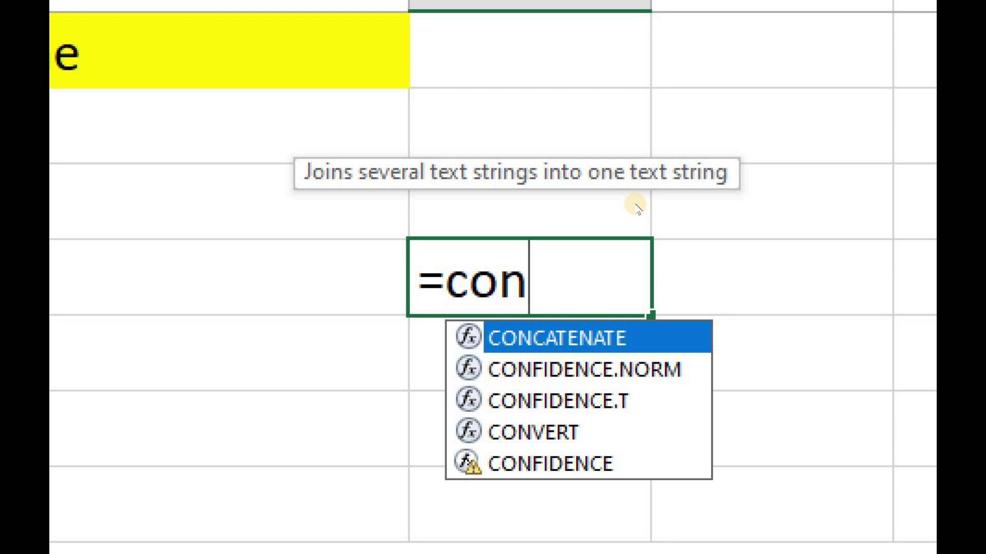
key(Tab)
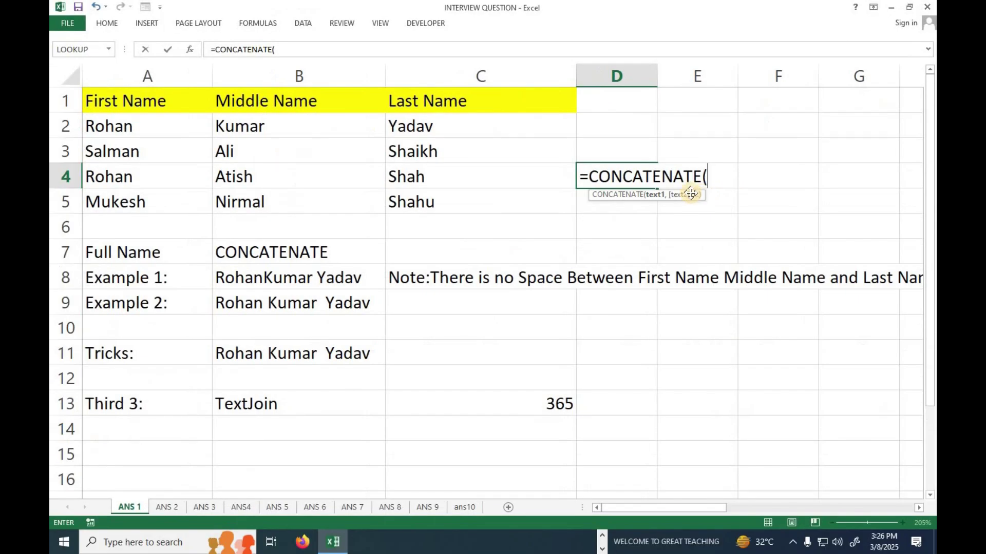
Complete D4 as =CONCATENATE(A2,B2,C2) to join row 2's first, middle and last names
click(139, 125)
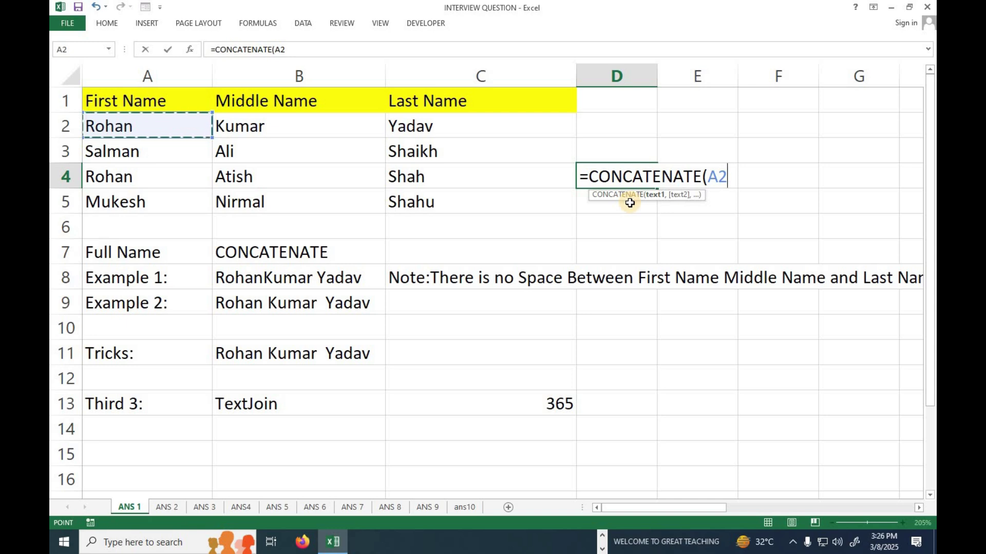
text(,)
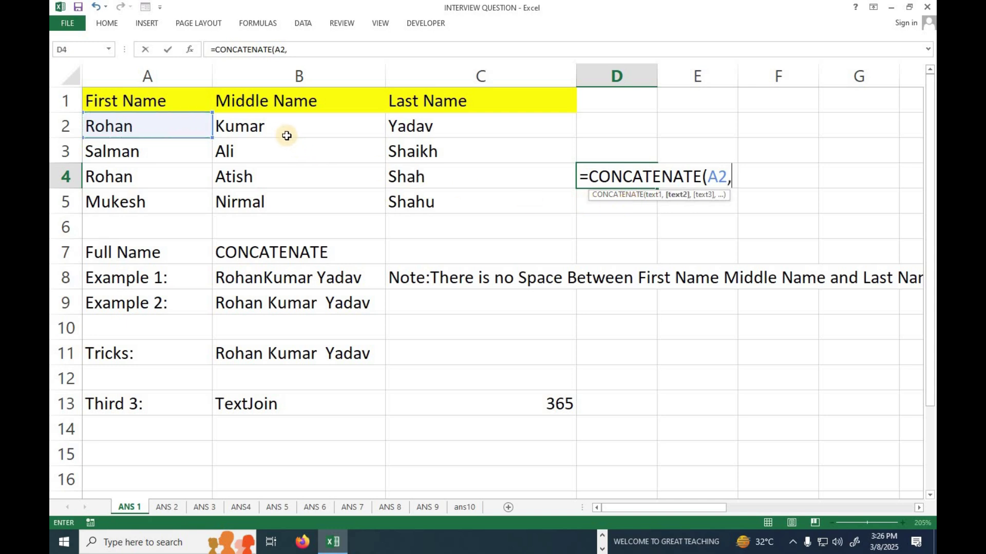
click(282, 130)
text(,)
click(404, 130)
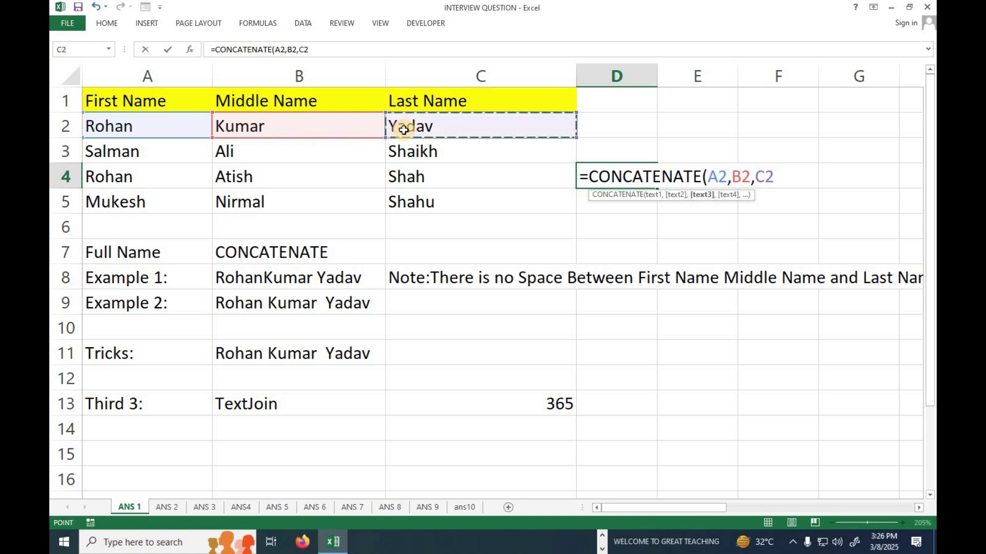
text())
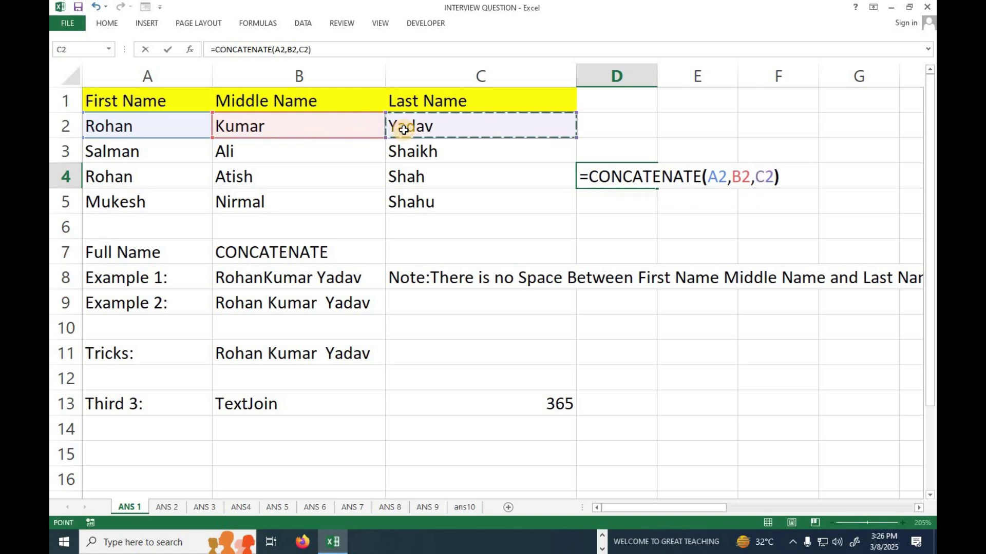
key(Return)
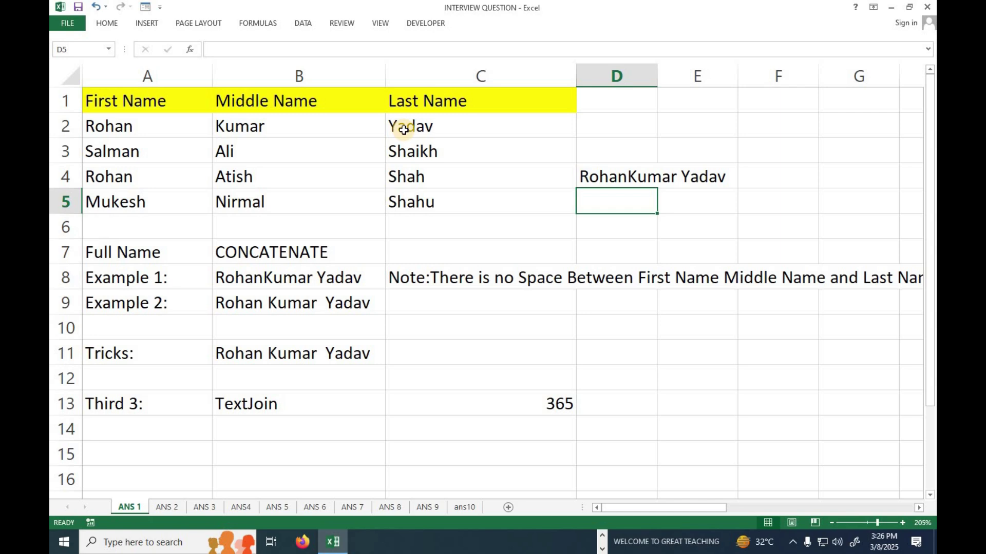
Clear the joined name in D4 and the Example 1 result in B8
scroll(594, 169, up, 2)
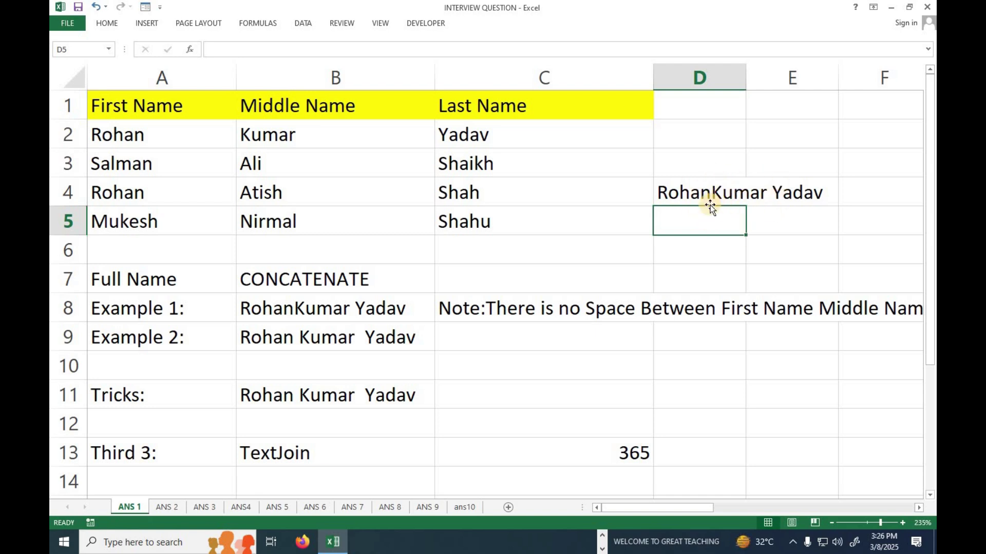
click(696, 195)
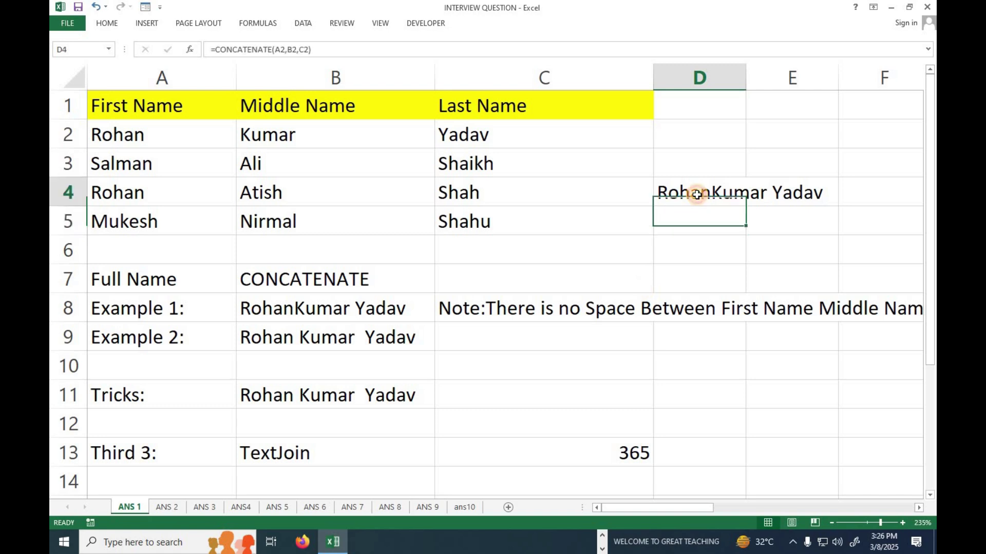
key(Delete)
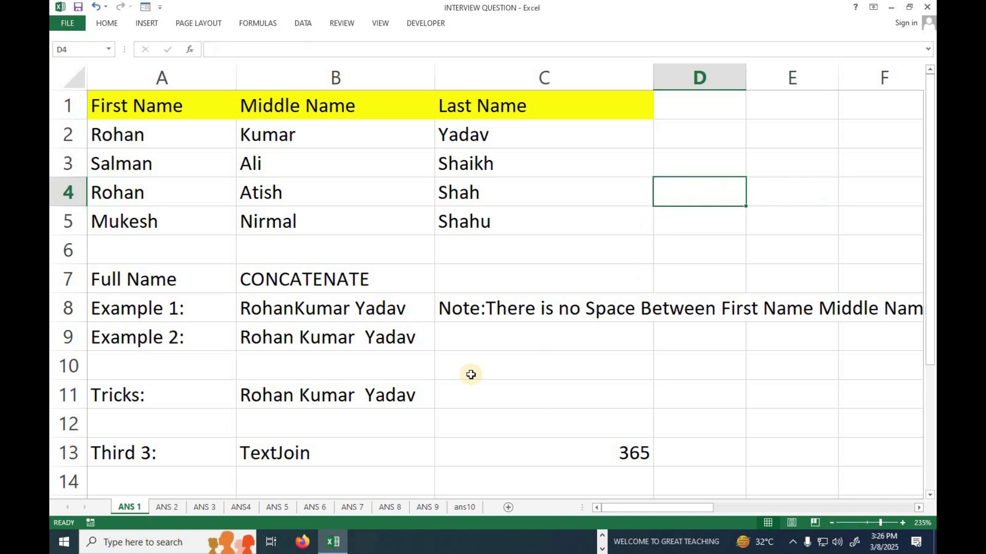
drag(374, 310, 374, 337)
click(444, 339)
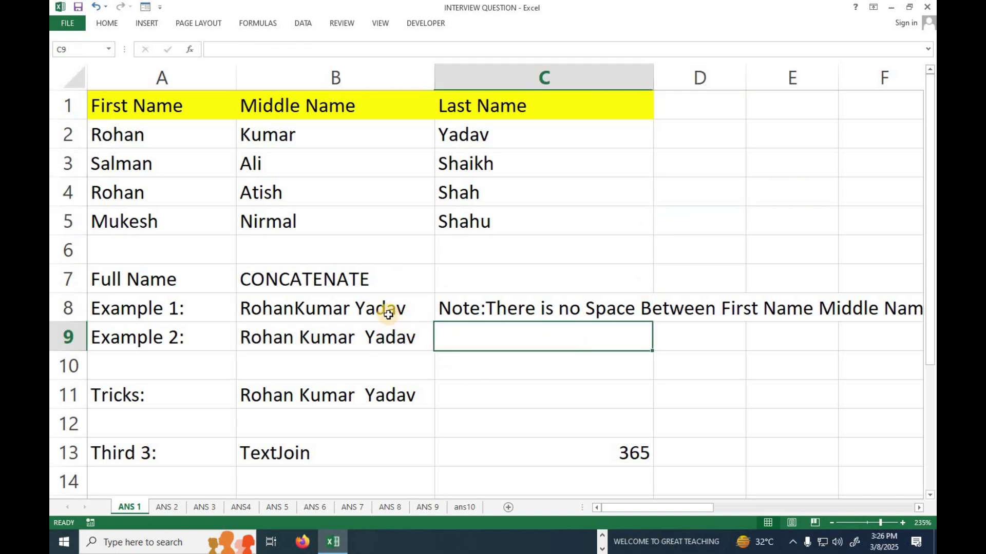
click(387, 311)
key(Delete)
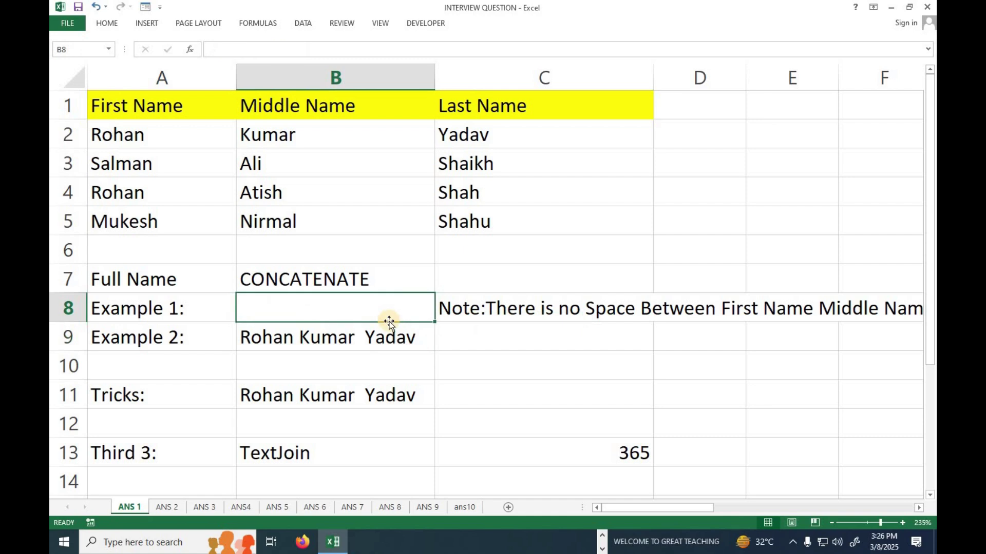
Enter =CONCATENATE(A2," ",B2," ",C2) in B8 to return the spaced full name
text(=con)
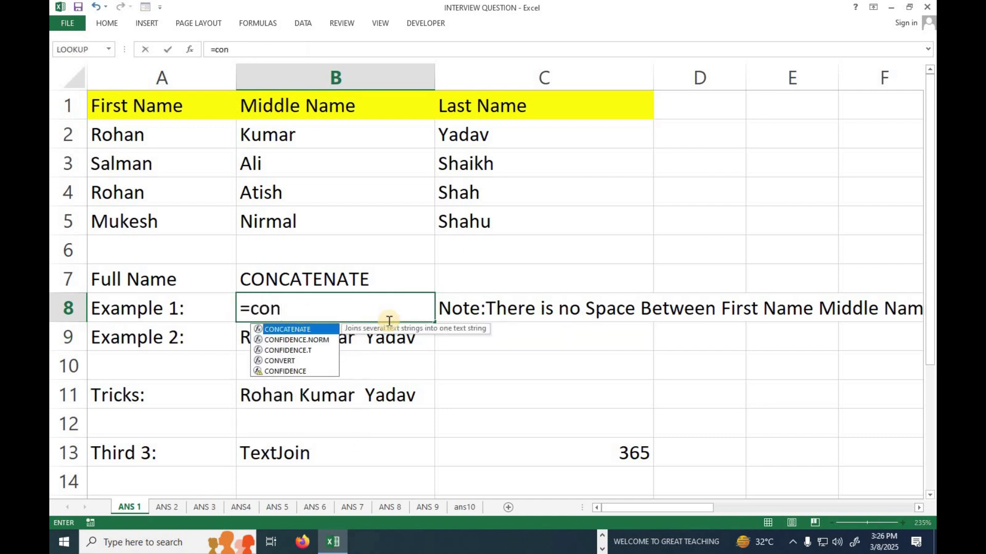
key(Tab)
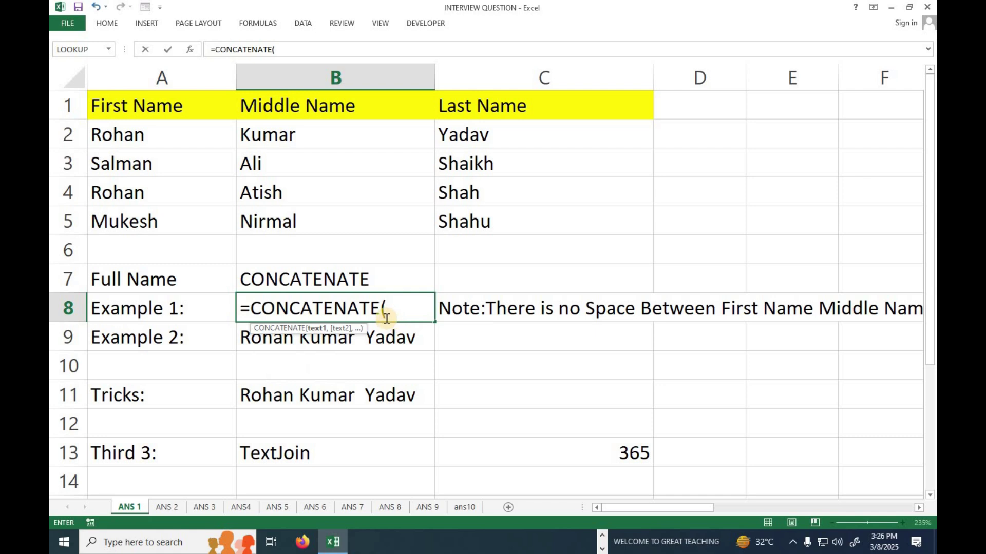
click(170, 138)
text(,)
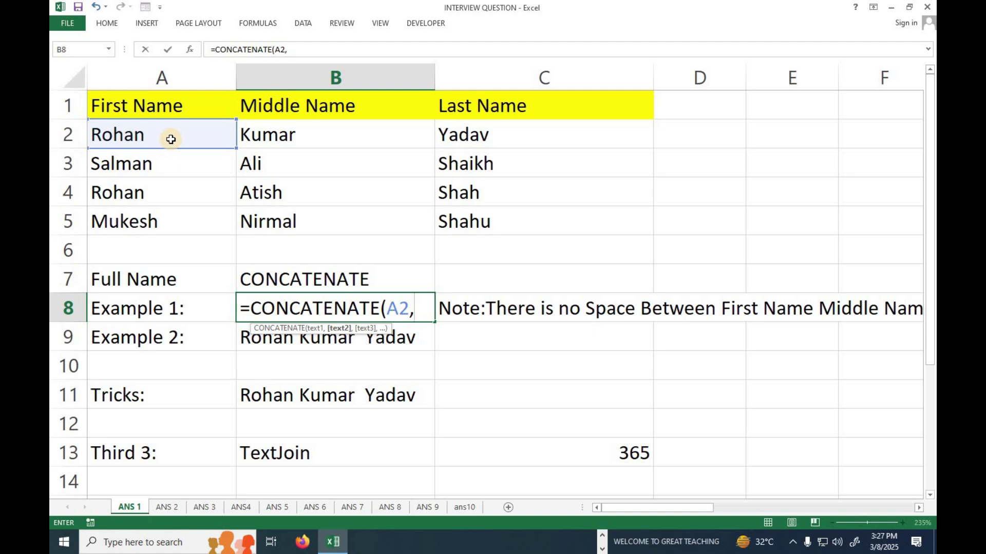
text(" ")
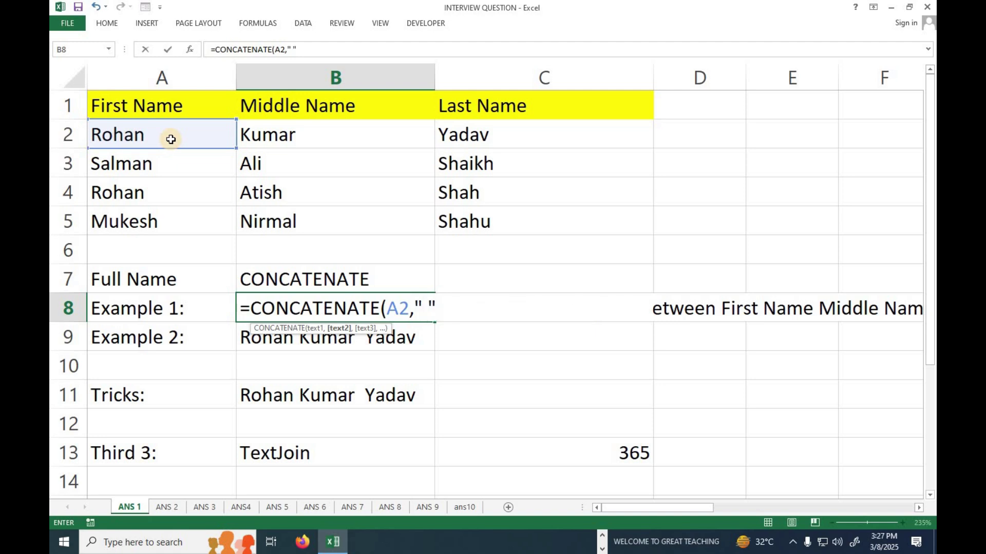
text(,)
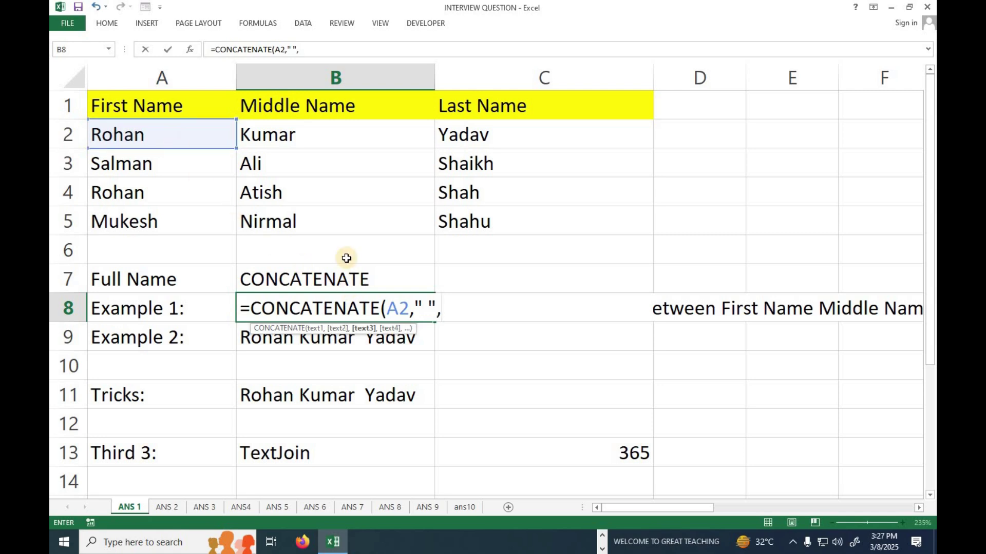
click(306, 125)
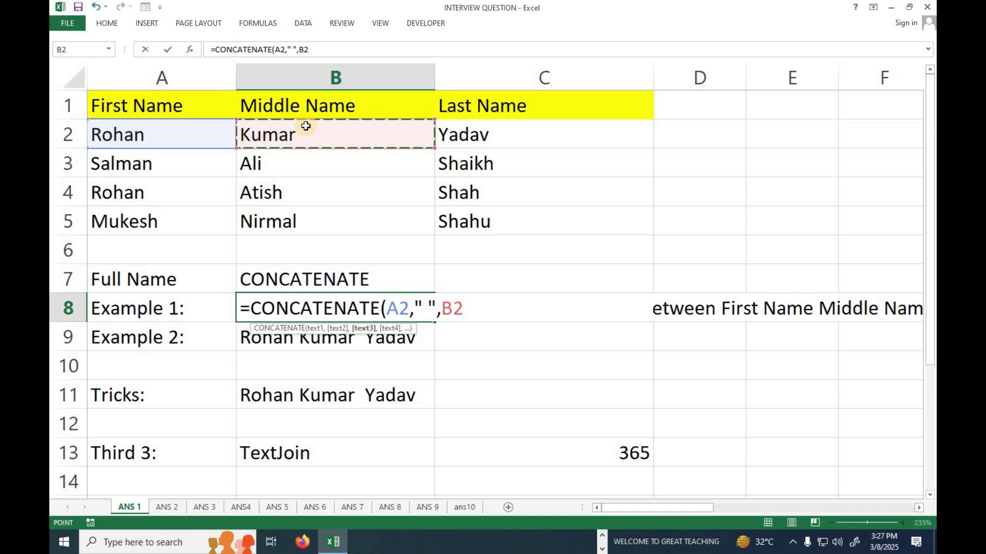
text(,)
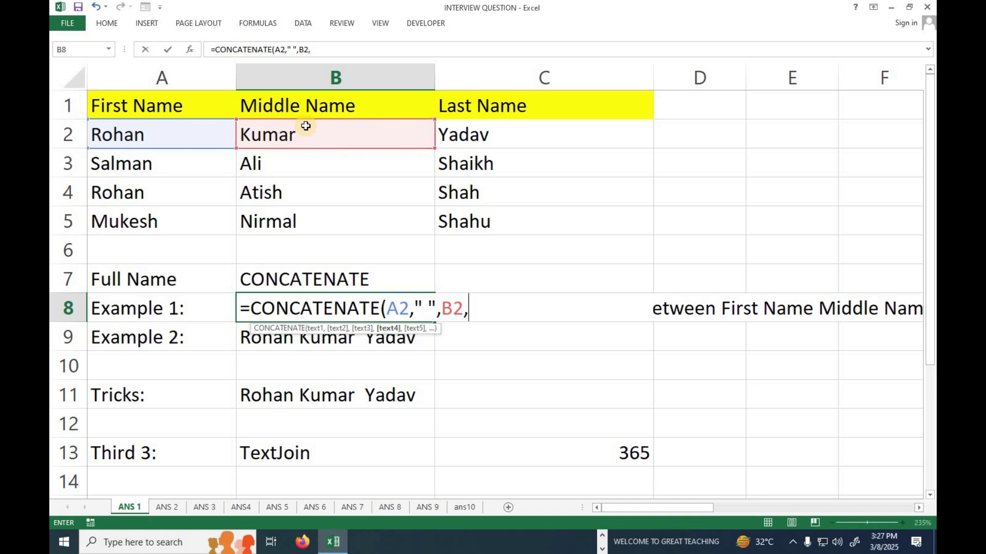
text(" ",)
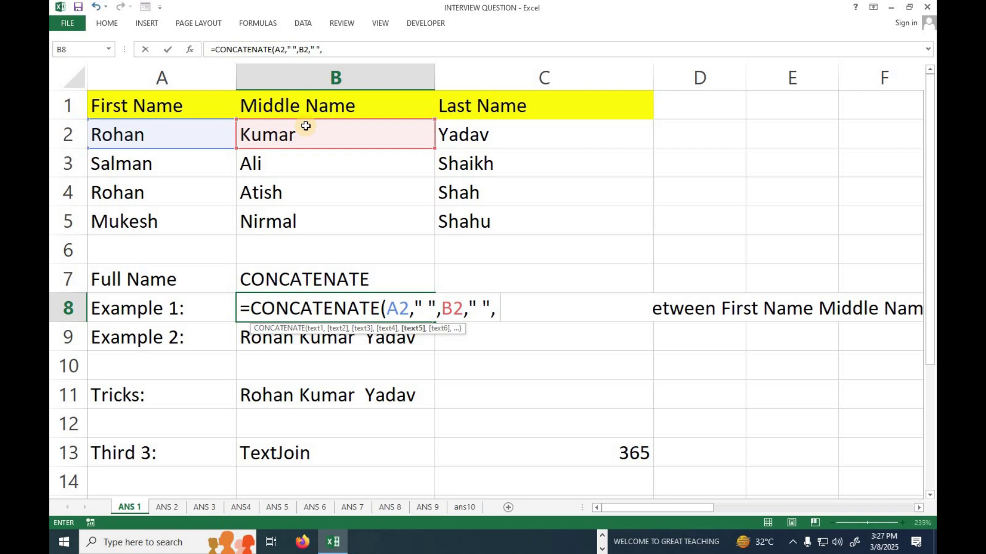
click(474, 137)
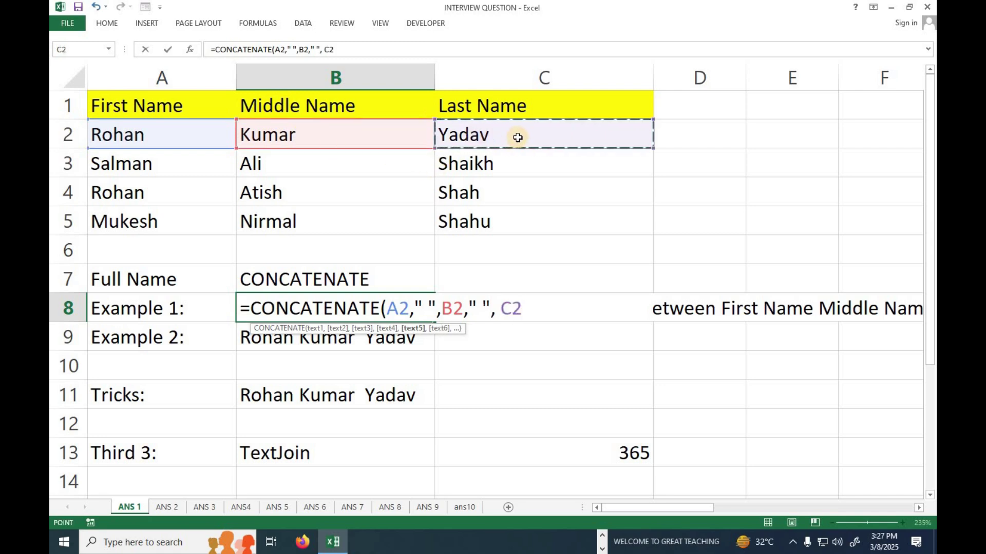
text())
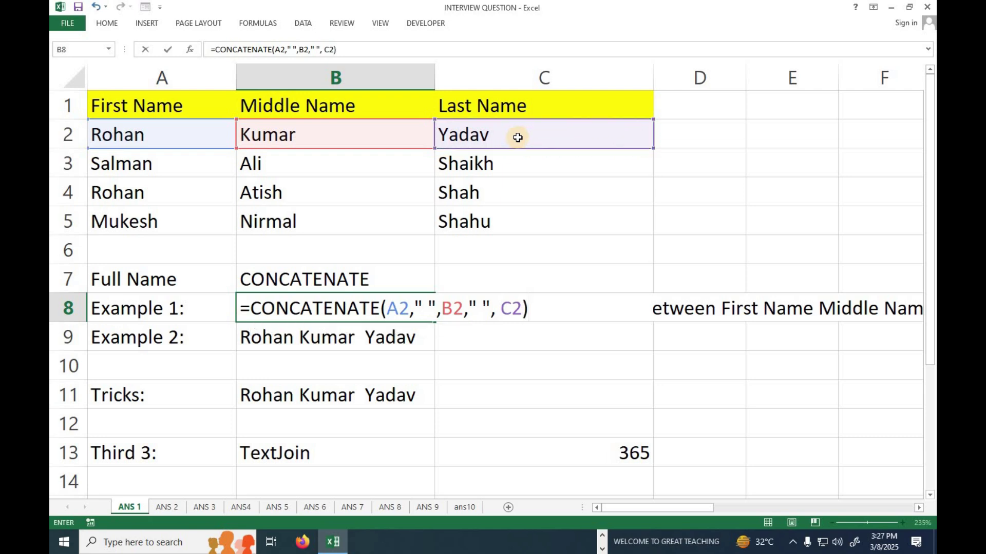
key(Return)
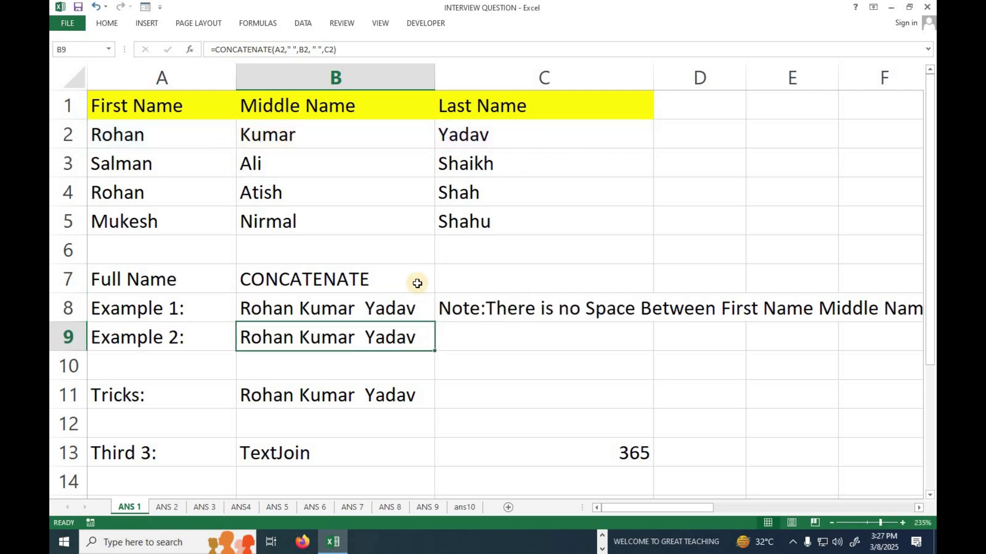
click(394, 308)
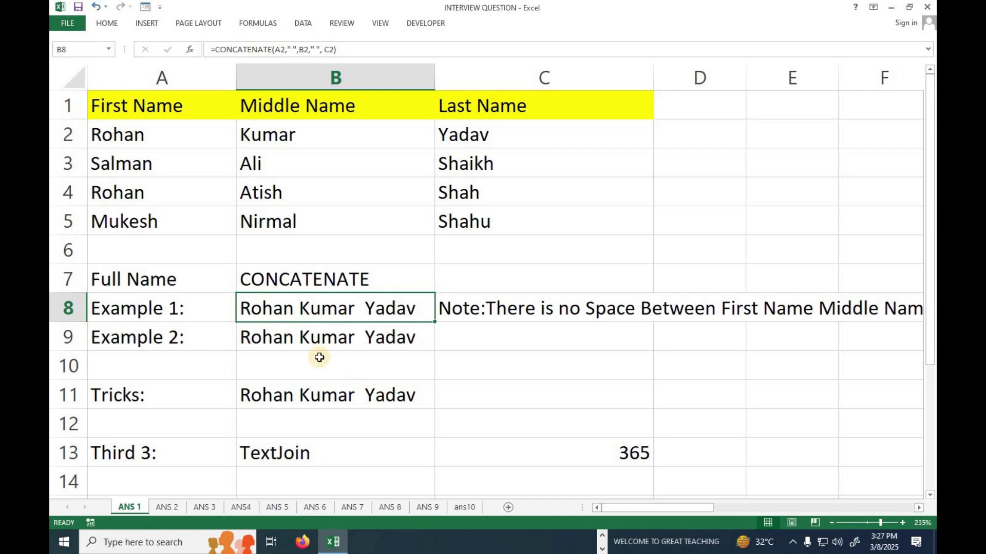
drag(129, 314, 323, 304)
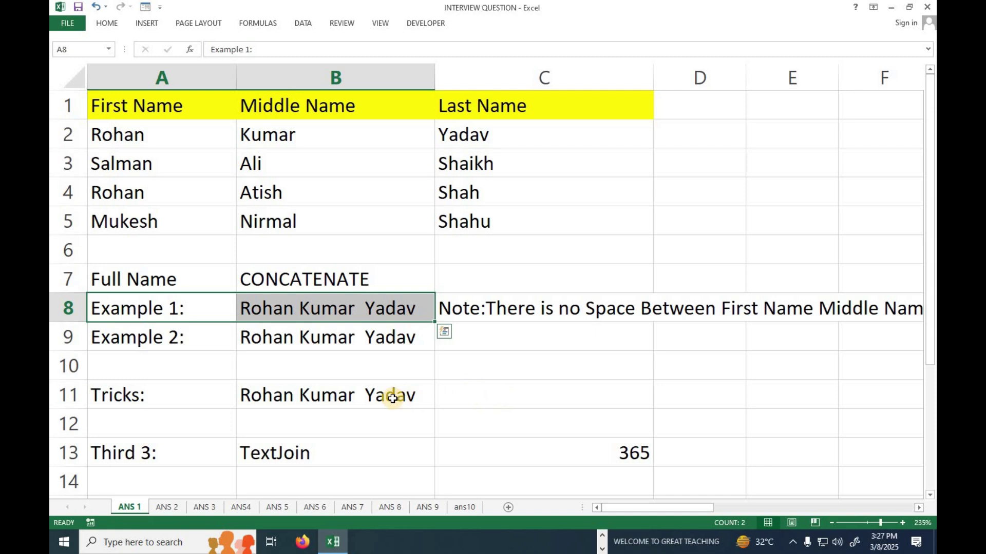
Replace B11 with =A2&" "&B2&" "&C2 to return the same spaced full name
click(388, 395)
key(Delete)
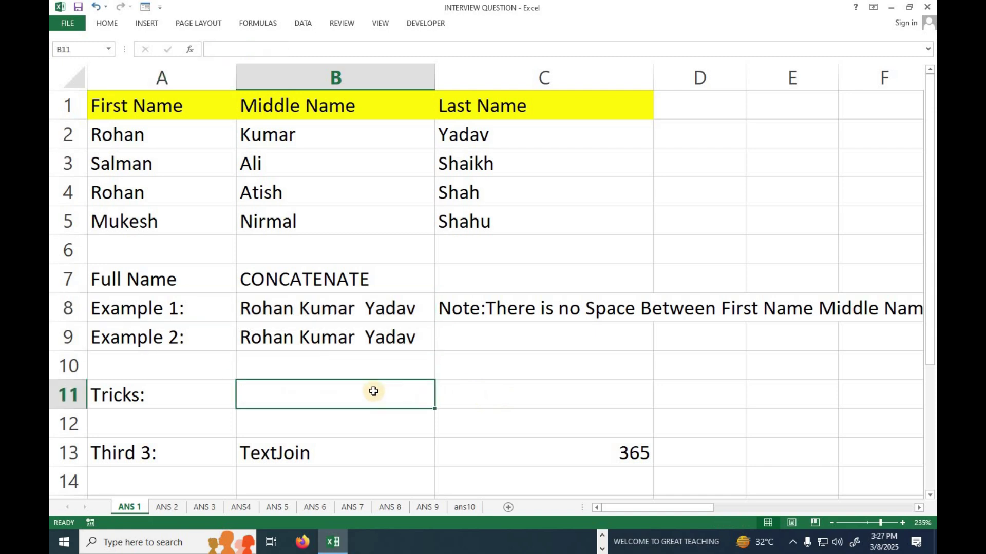
text(=)
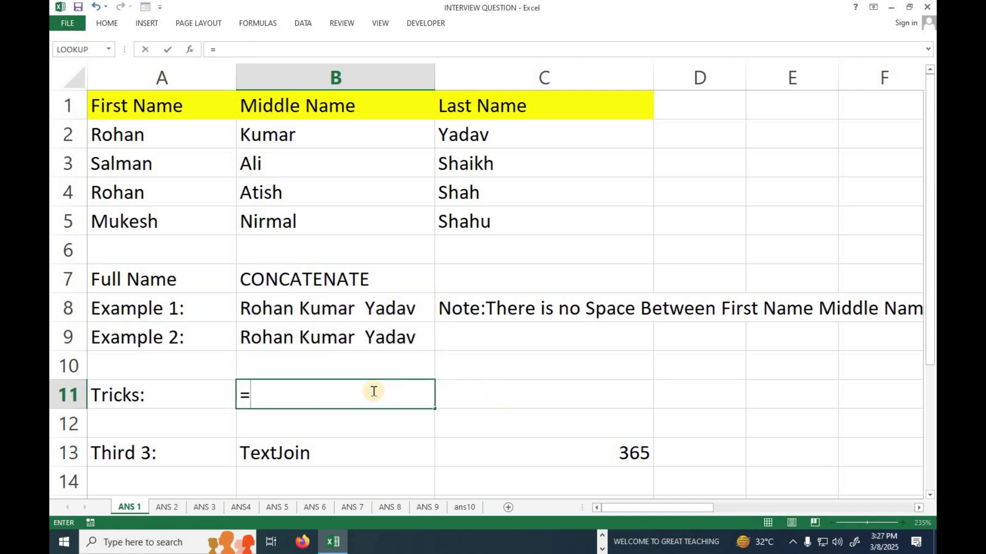
click(152, 140)
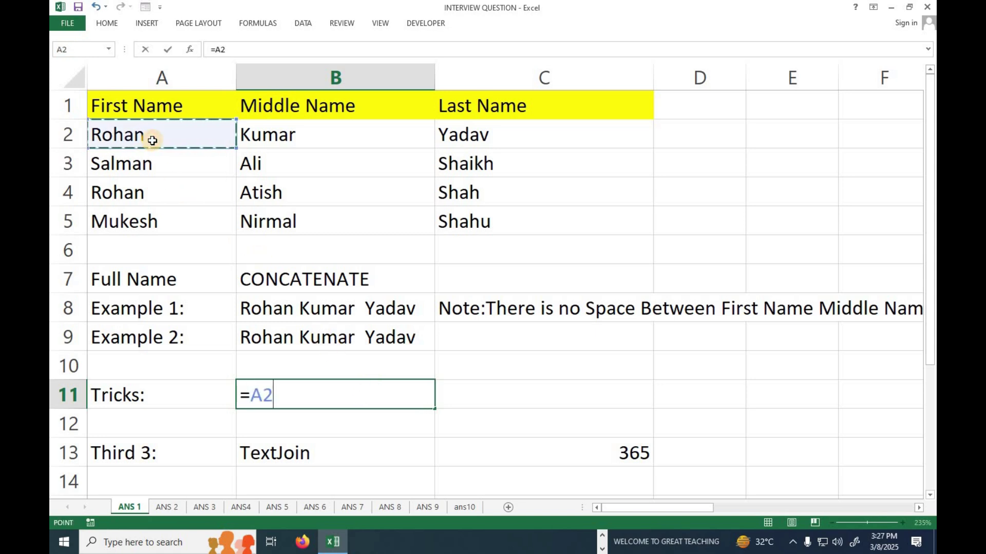
text(&)
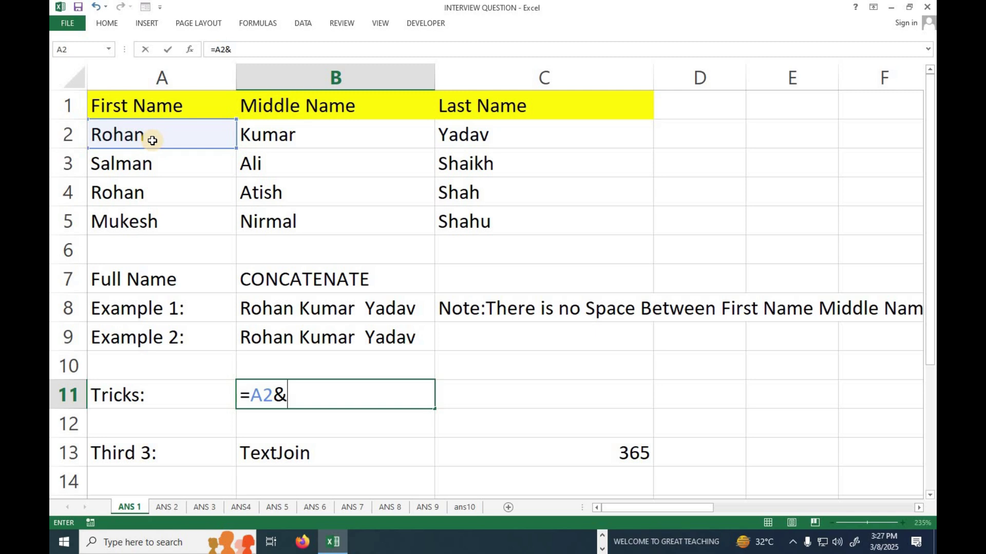
text(" "&)
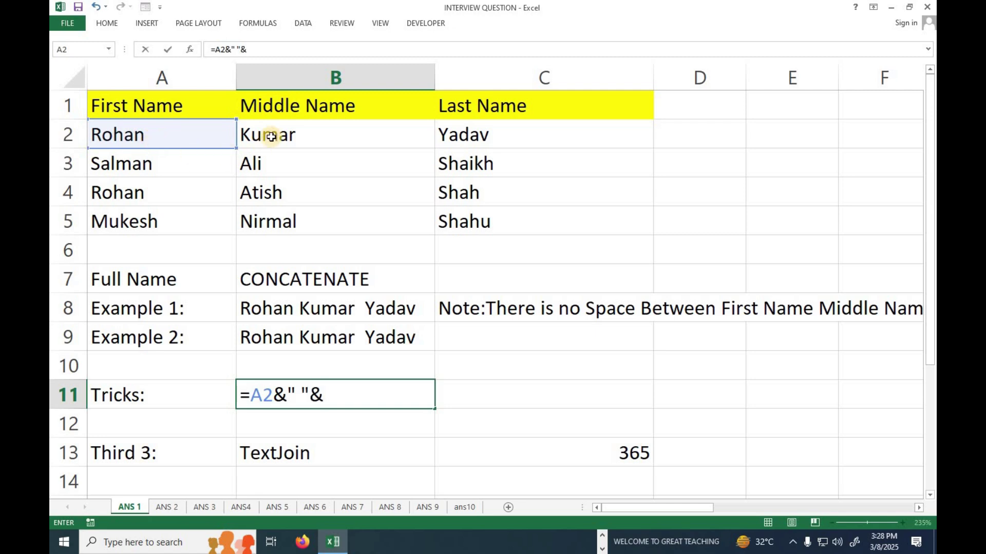
click(271, 136)
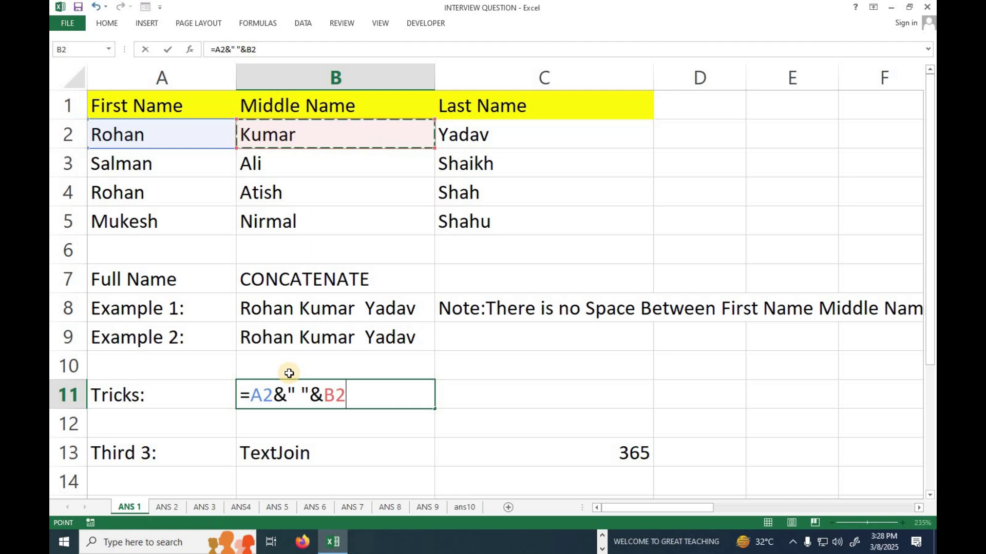
text(&)
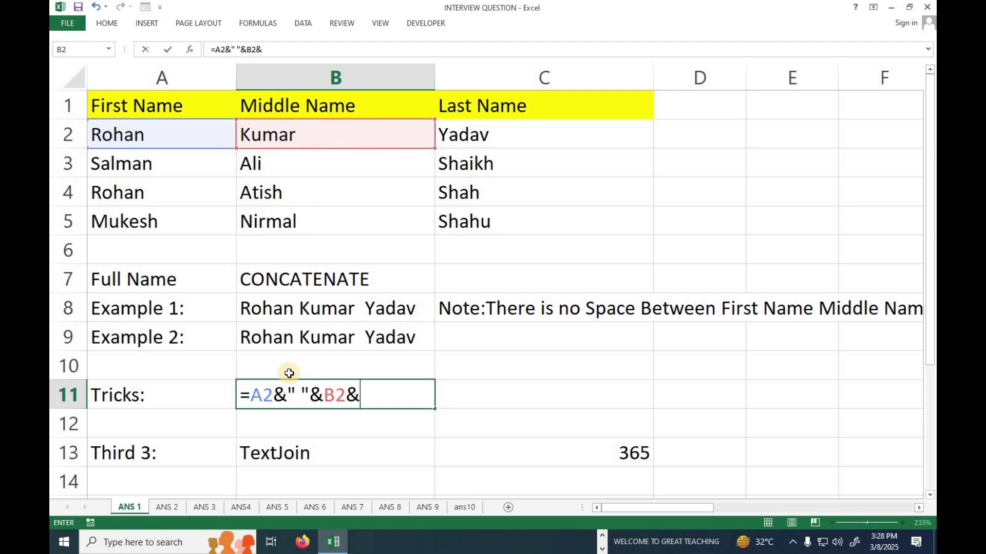
text(" "&)
click(486, 142)
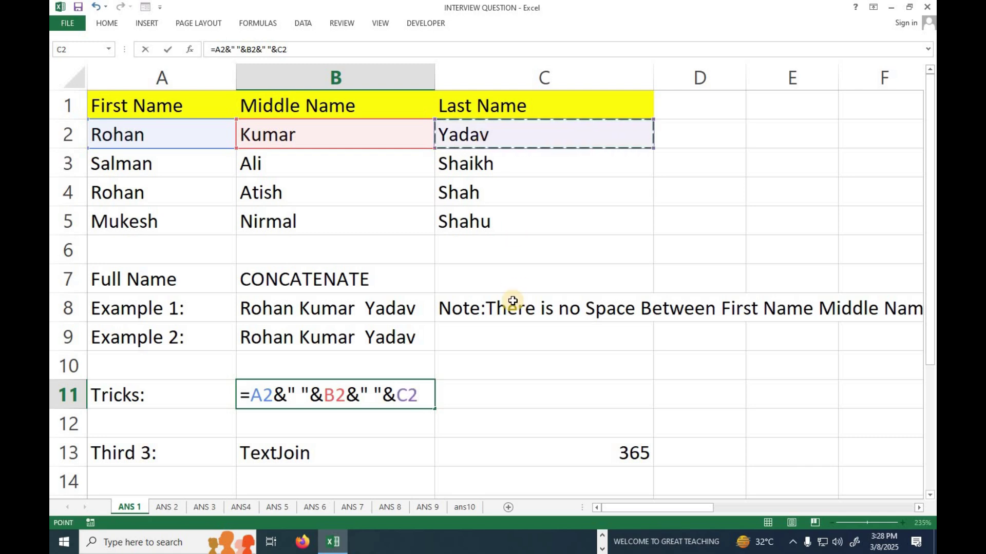
key(Return)
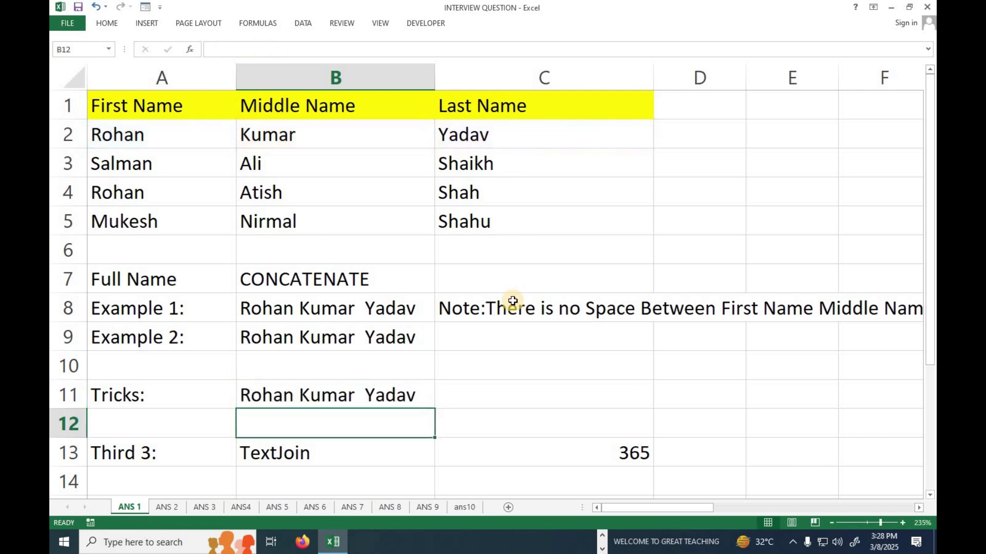
Review B11's ampersand formula against A2, B2, C2 and the CONCATENATE and TextJoin examples
click(301, 395)
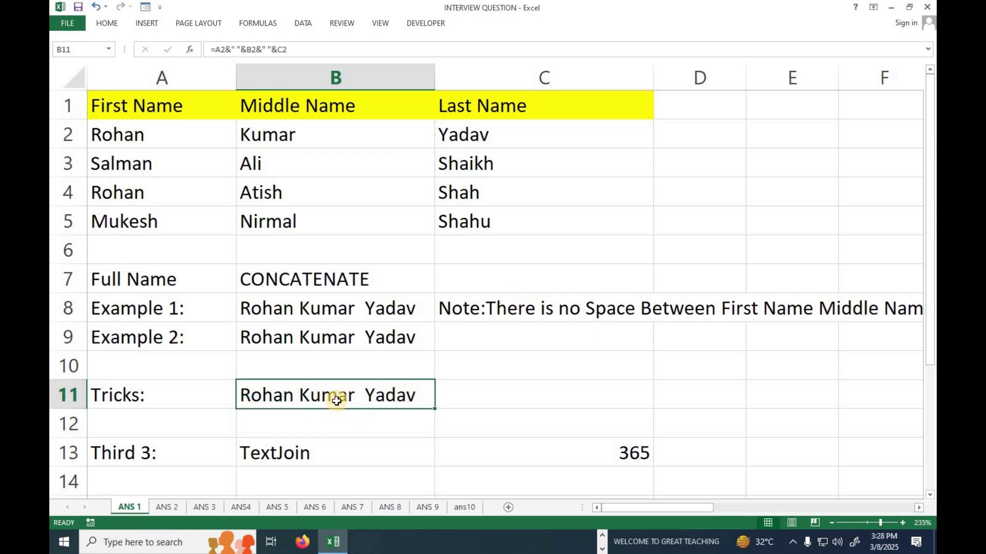
click(138, 137)
click(277, 126)
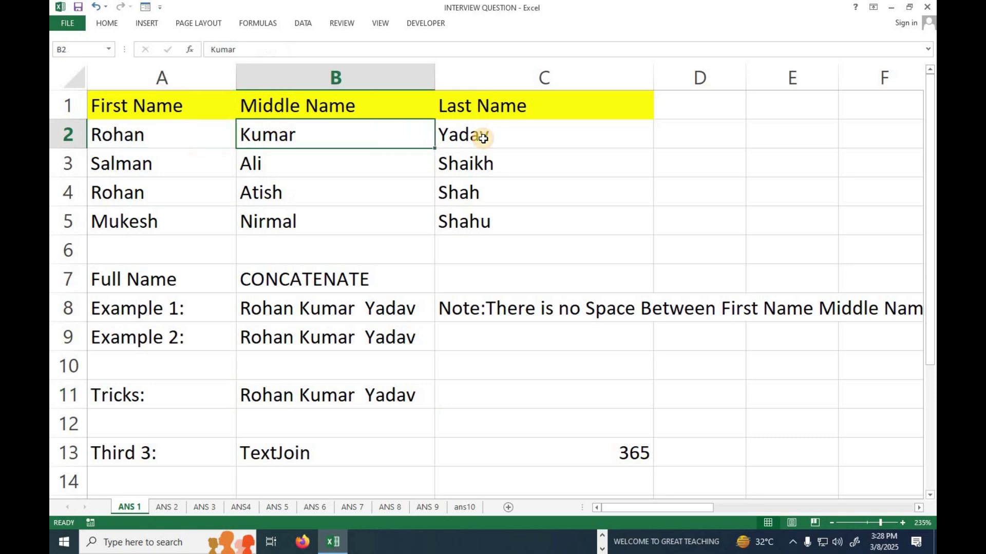
click(482, 138)
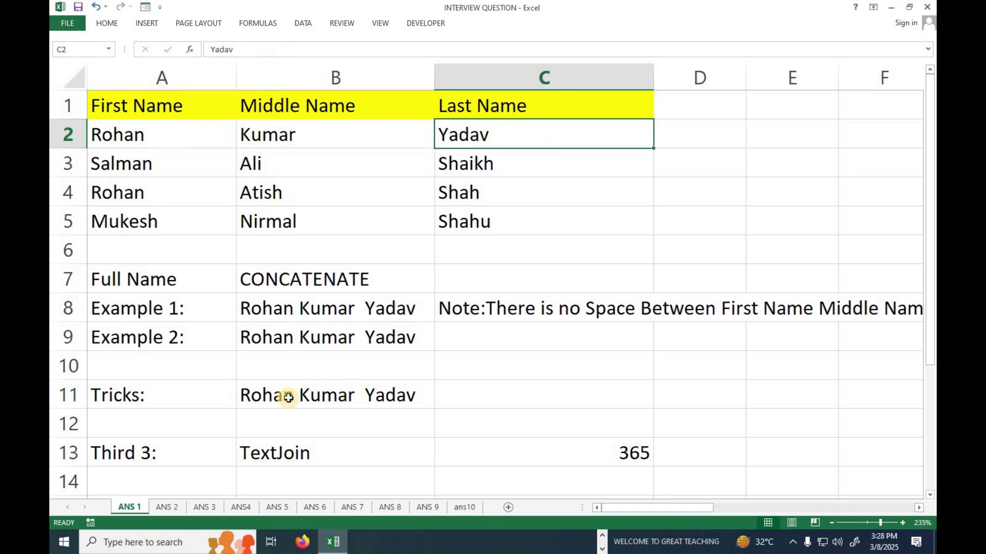
click(307, 399)
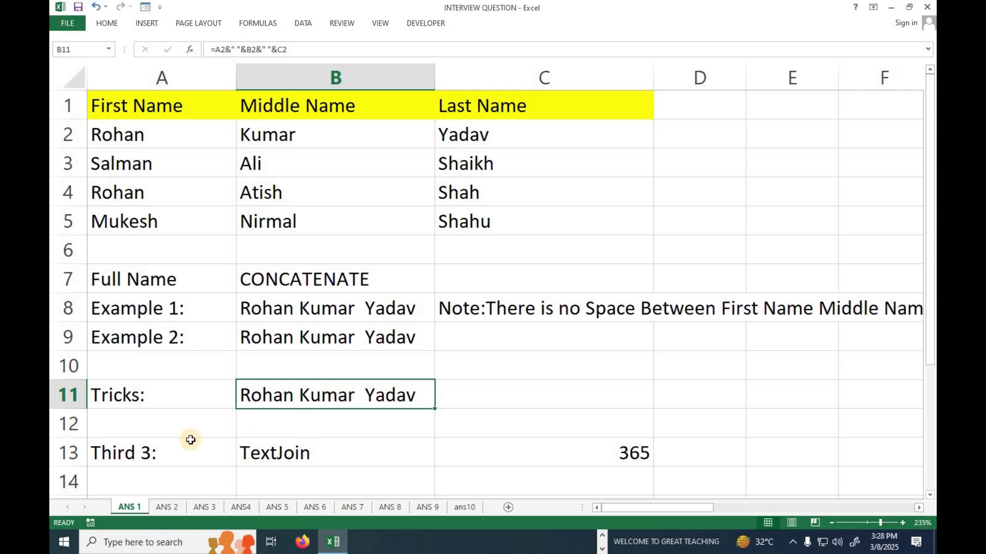
drag(104, 96, 639, 393)
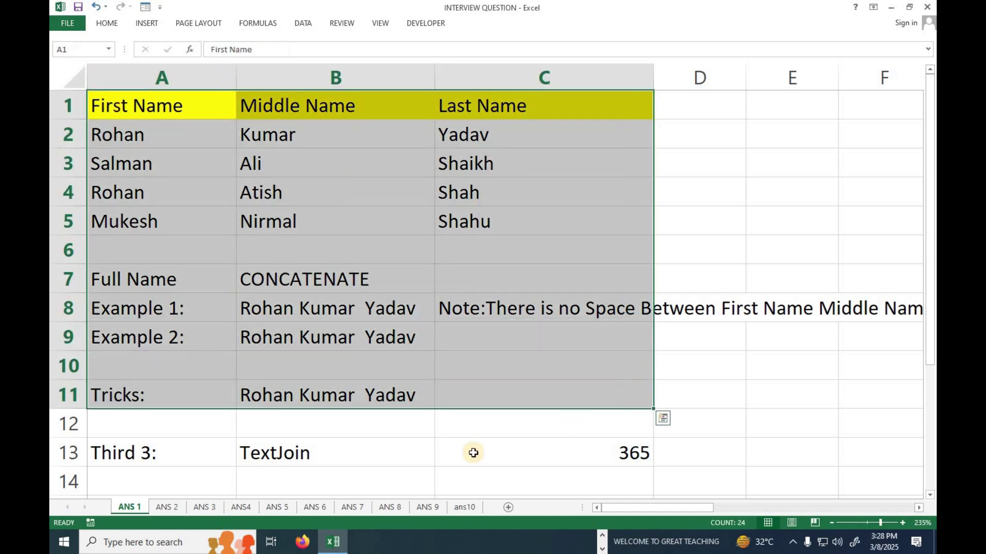
drag(139, 456, 623, 454)
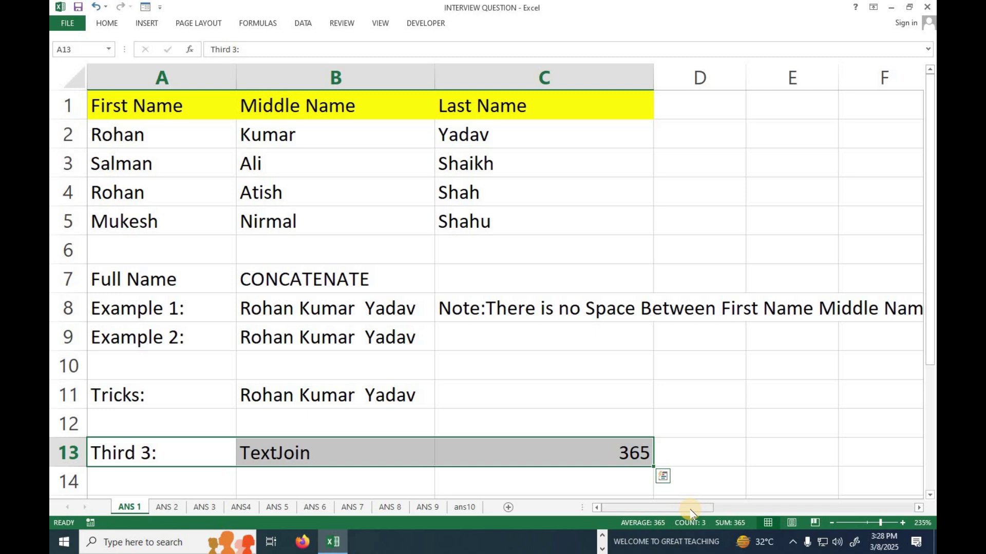
click(347, 280)
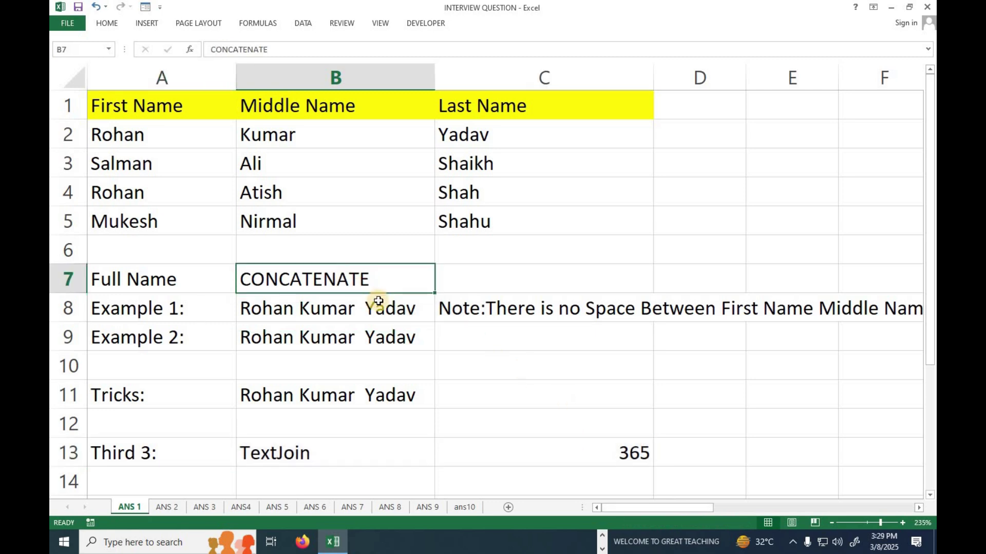
click(335, 398)
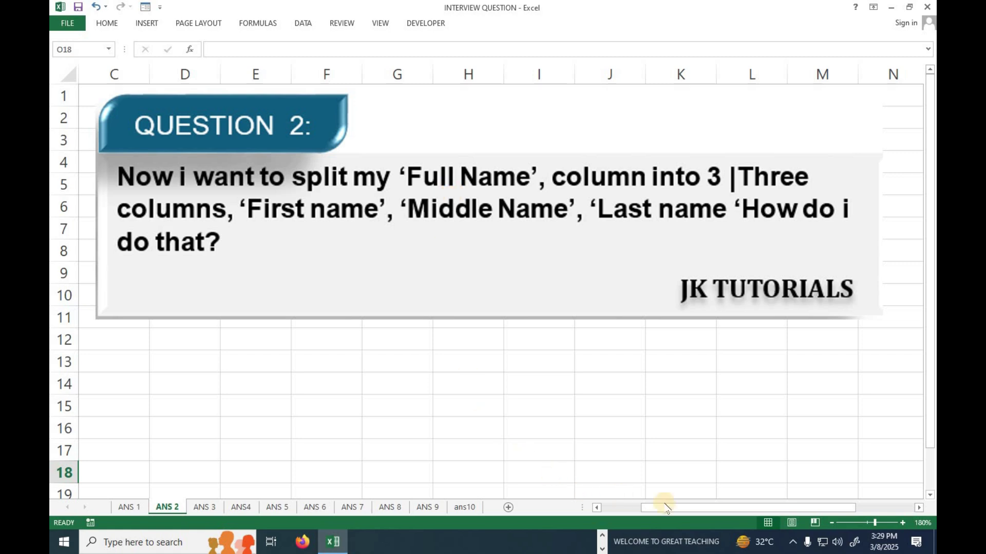
Move the Question 2 picture to columns H–K and select the Full Name list A1:A7
drag(702, 511, 581, 517)
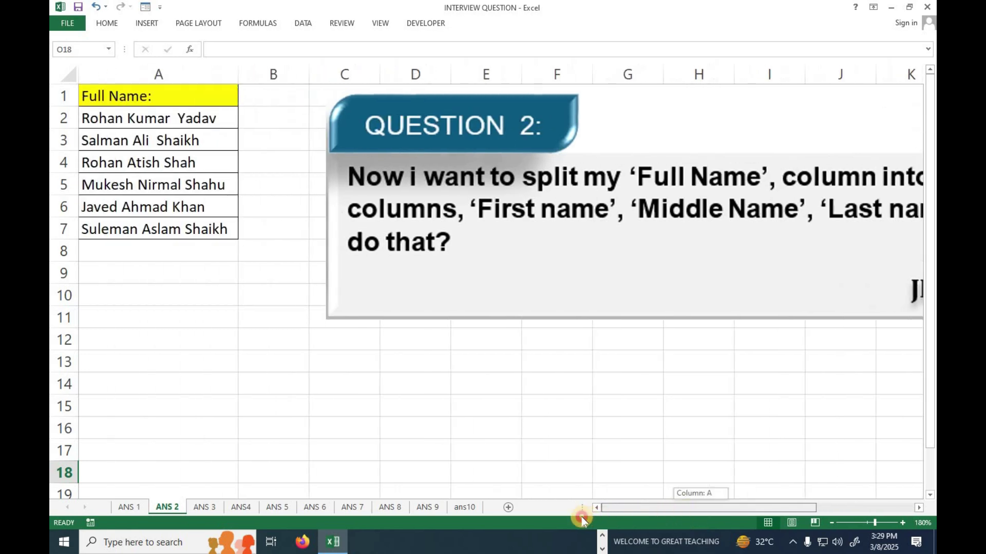
drag(402, 273, 745, 226)
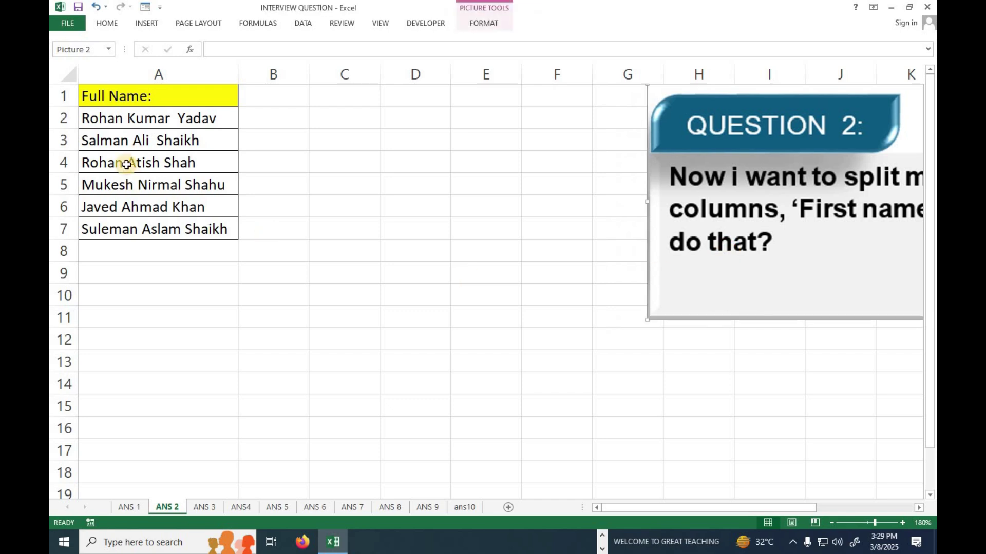
click(118, 123)
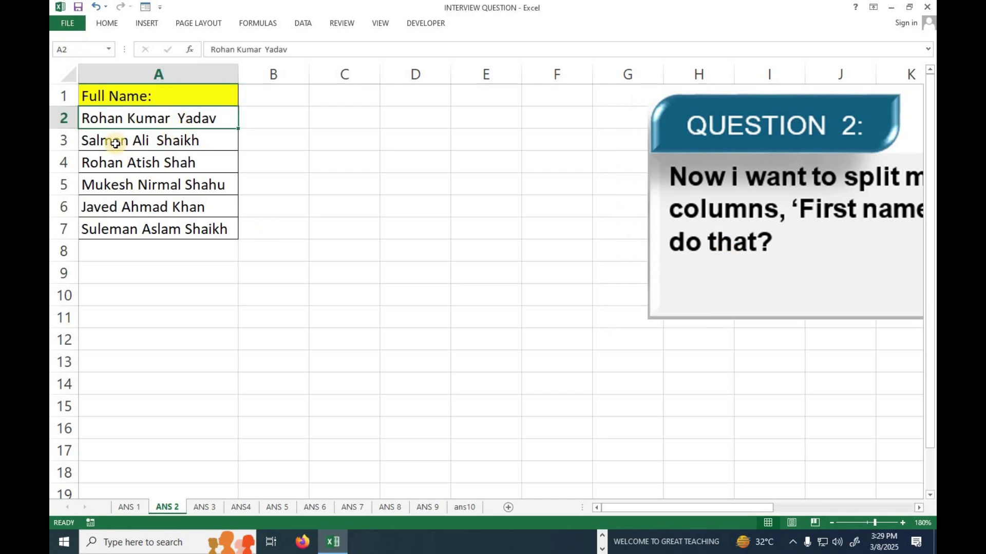
click(141, 143)
click(201, 168)
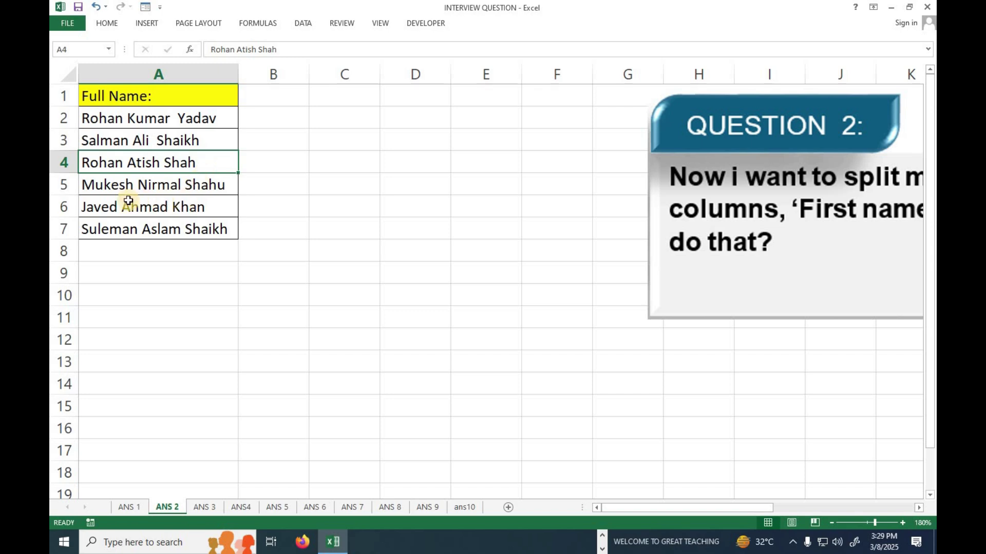
click(212, 193)
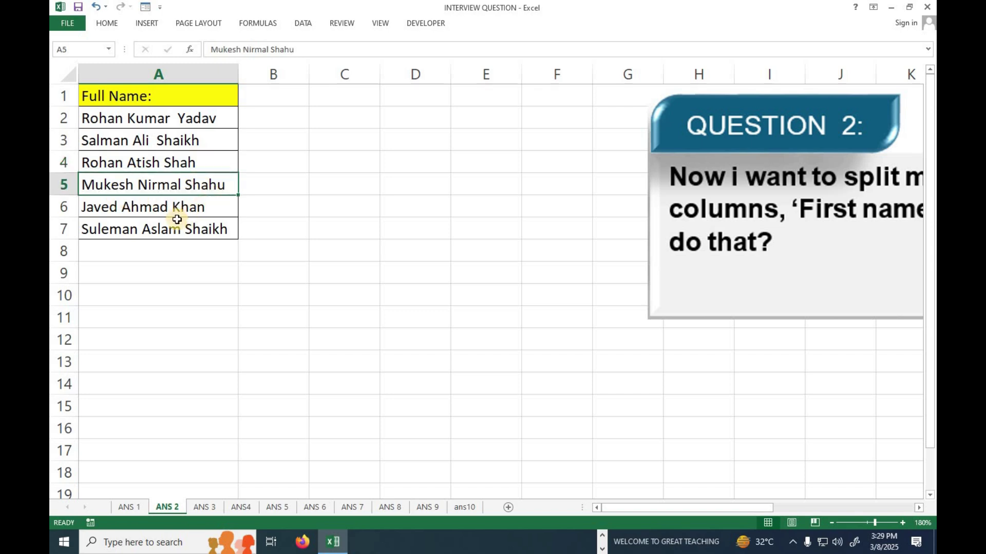
click(190, 213)
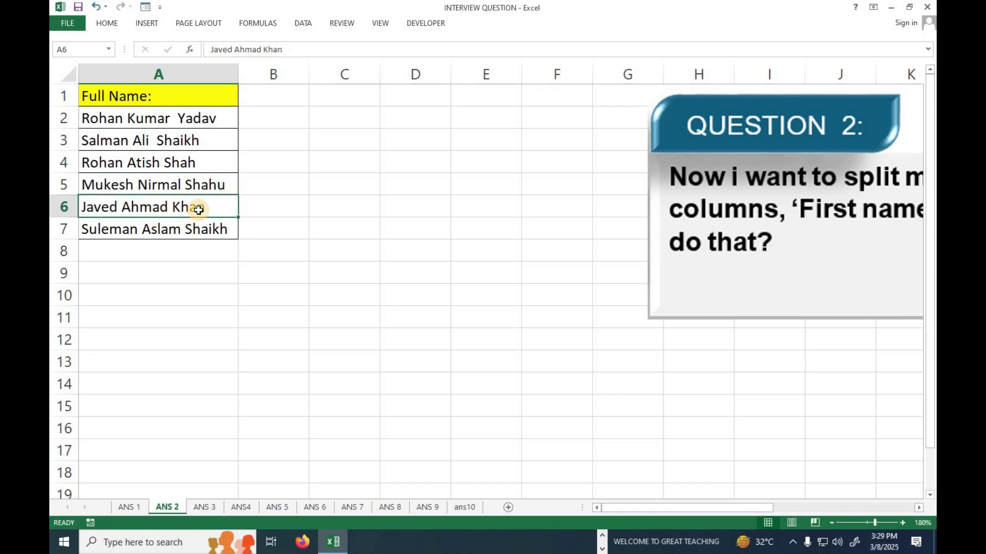
click(147, 231)
drag(145, 115, 147, 231)
drag(132, 96, 144, 231)
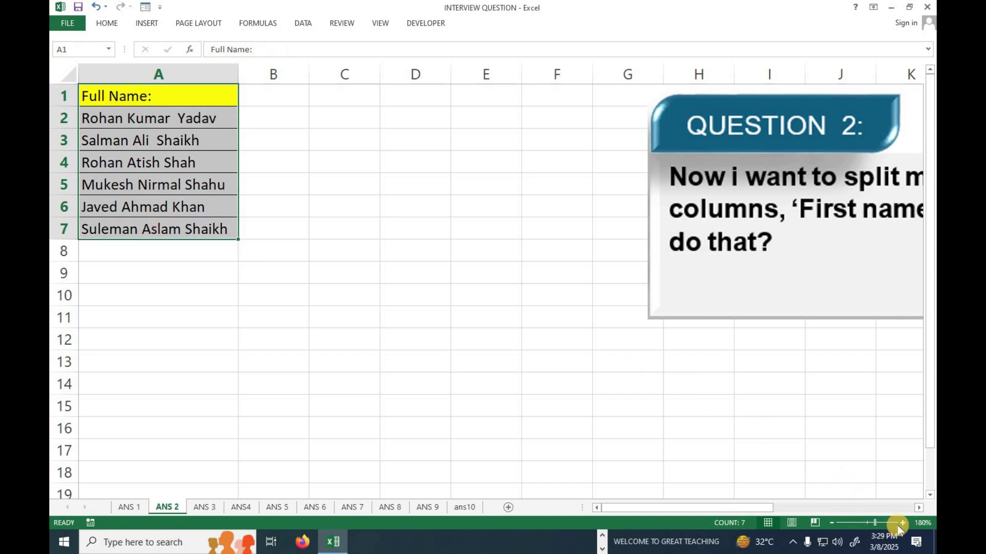
Adjust the zoom and select the six full names in A2:A7 with the DATA tools showing
click(902, 523)
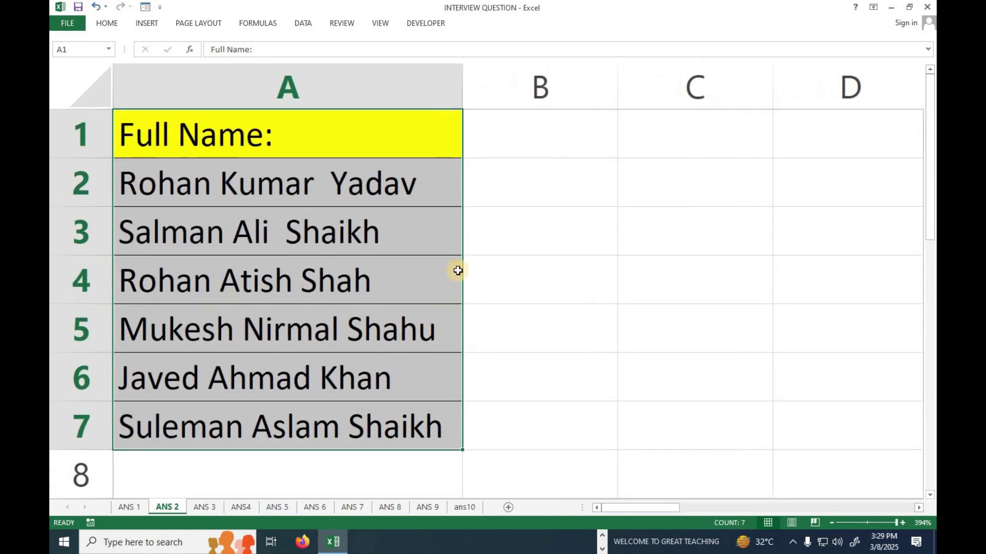
click(831, 523)
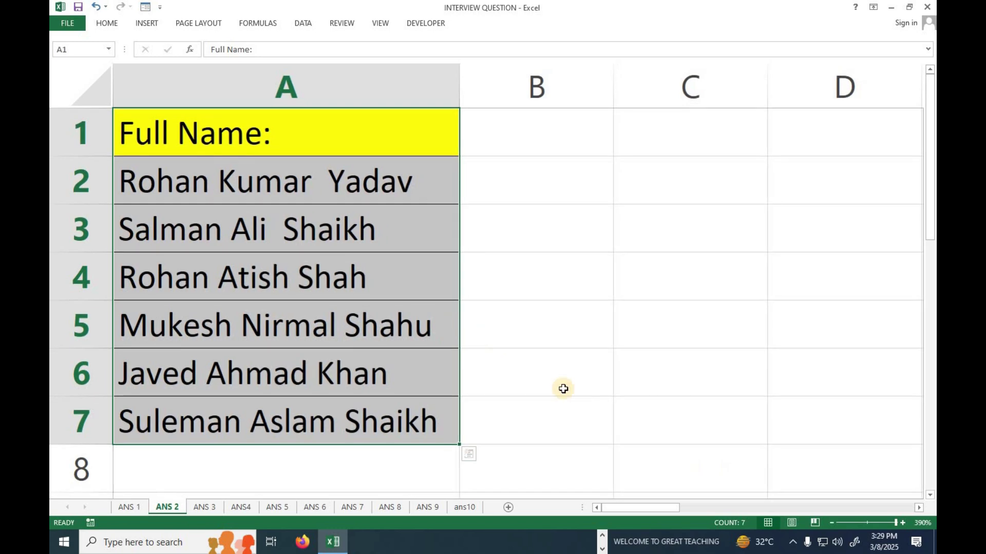
click(832, 522)
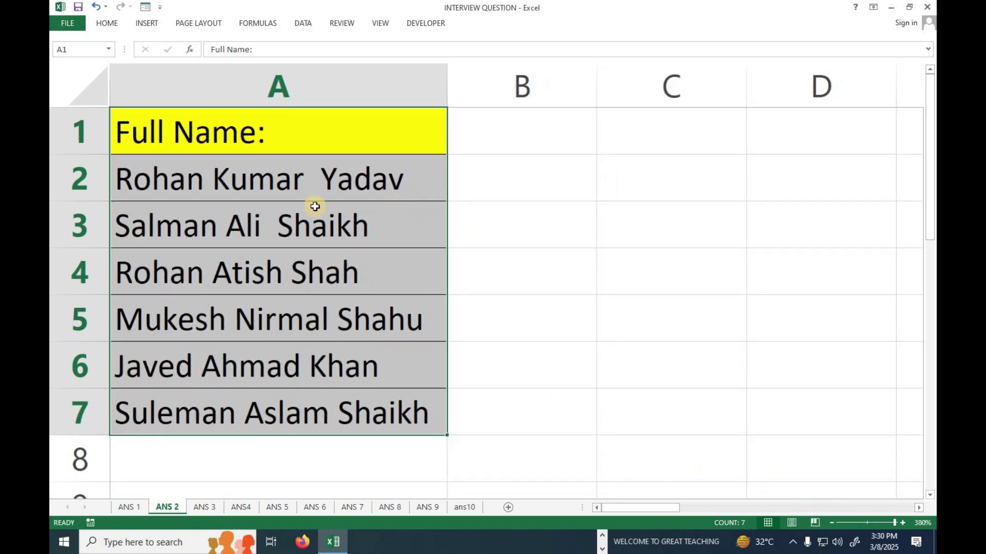
drag(265, 178, 254, 393)
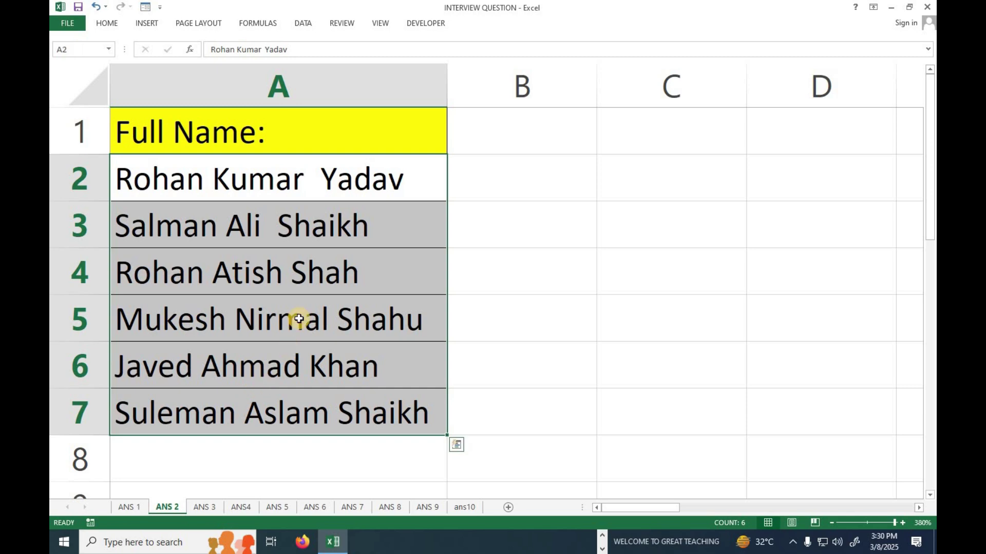
click(303, 23)
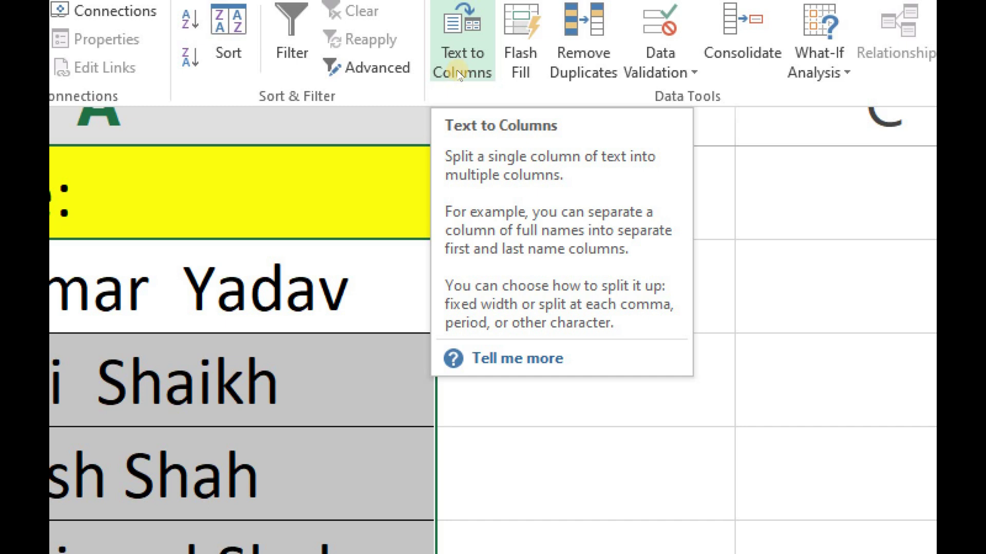
Launch Text to Columns on the selected names, keep Delimited, and advance to Step 2
click(460, 75)
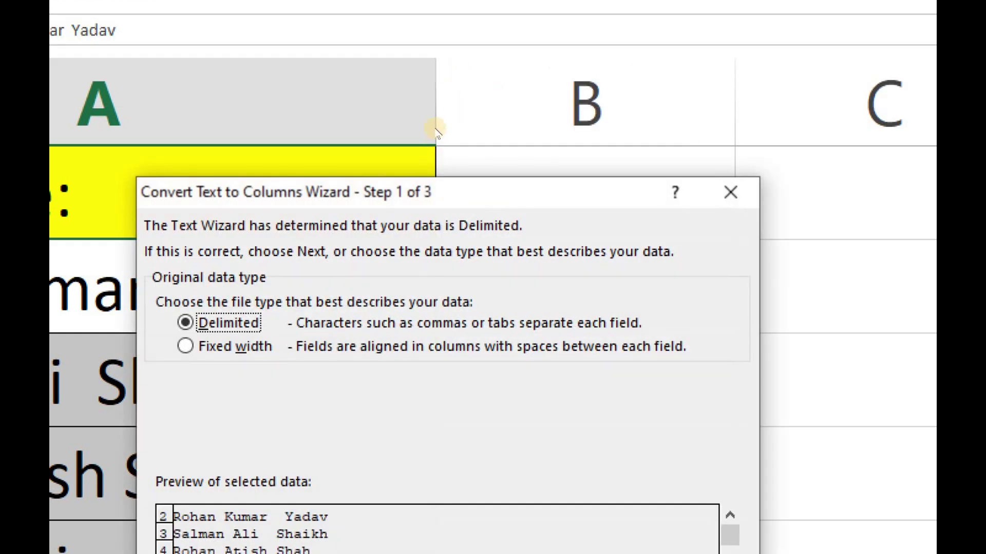
drag(403, 205, 458, 51)
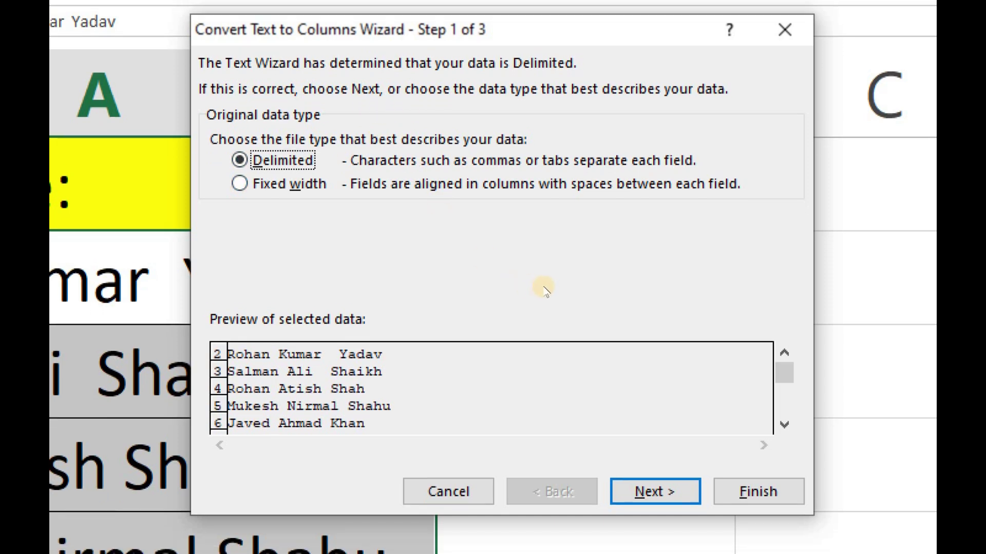
key(Return)
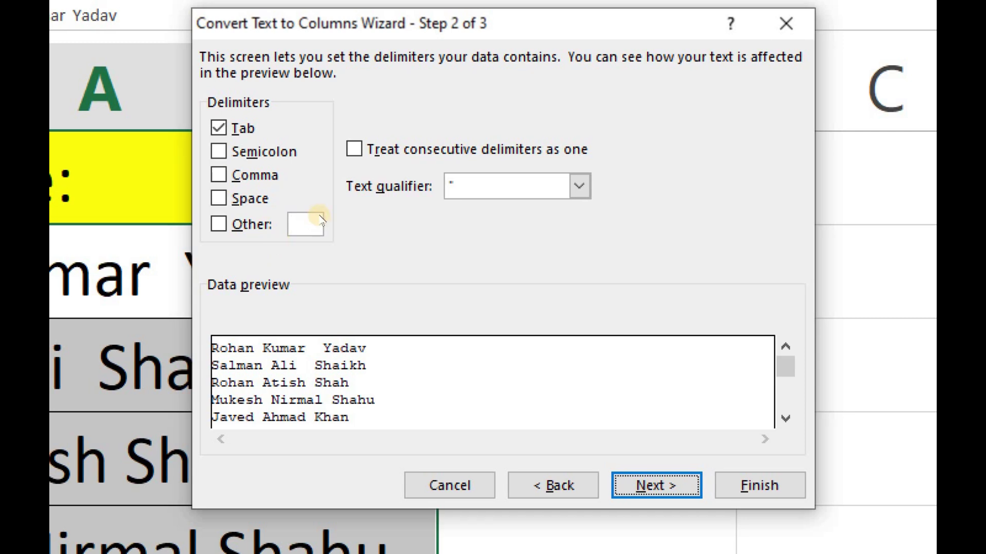
Split the names on Space, treating consecutive delimiters as one, and finish the wizard
click(340, 145)
key(alt+s)
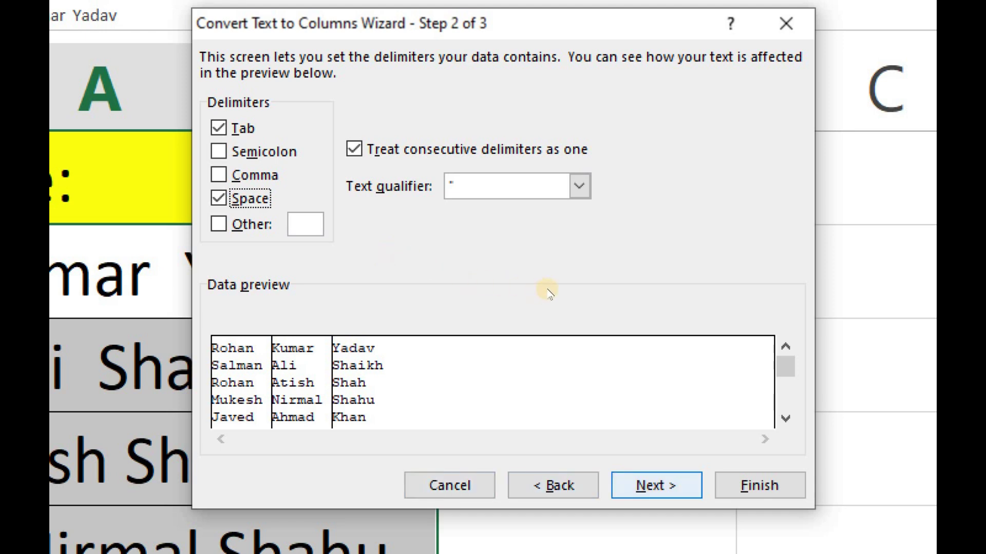
key(Return)
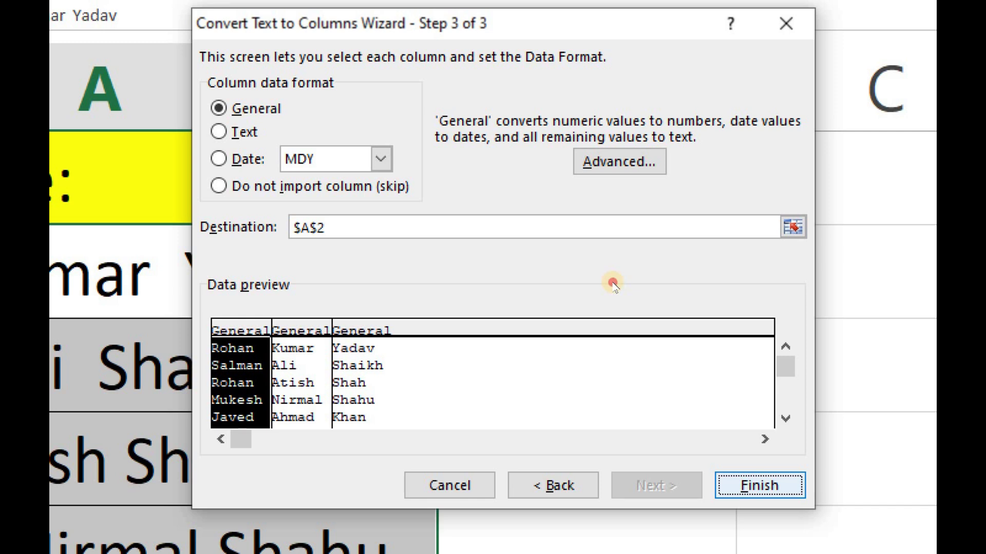
key(Return)
scroll(480, 220, down, 1)
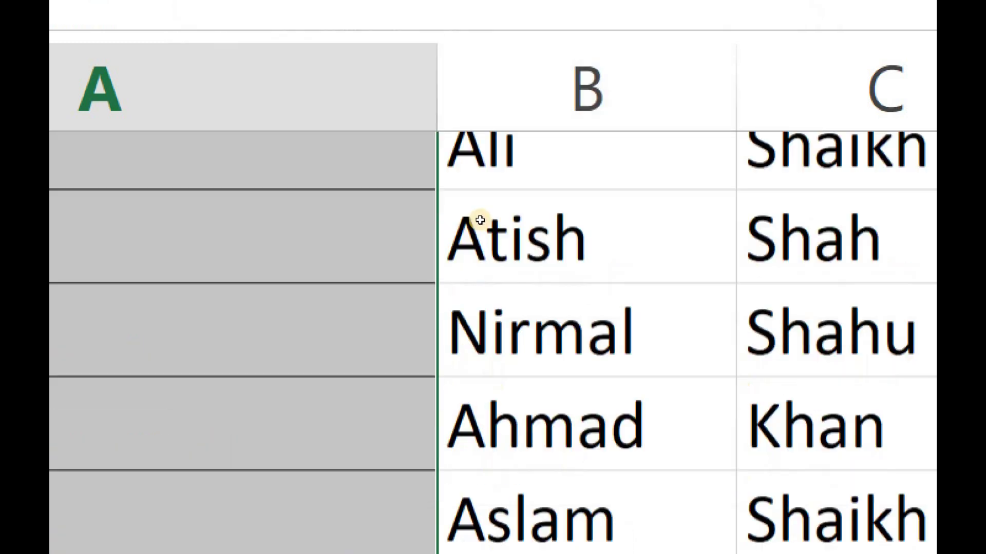
scroll(479, 219, down, 2)
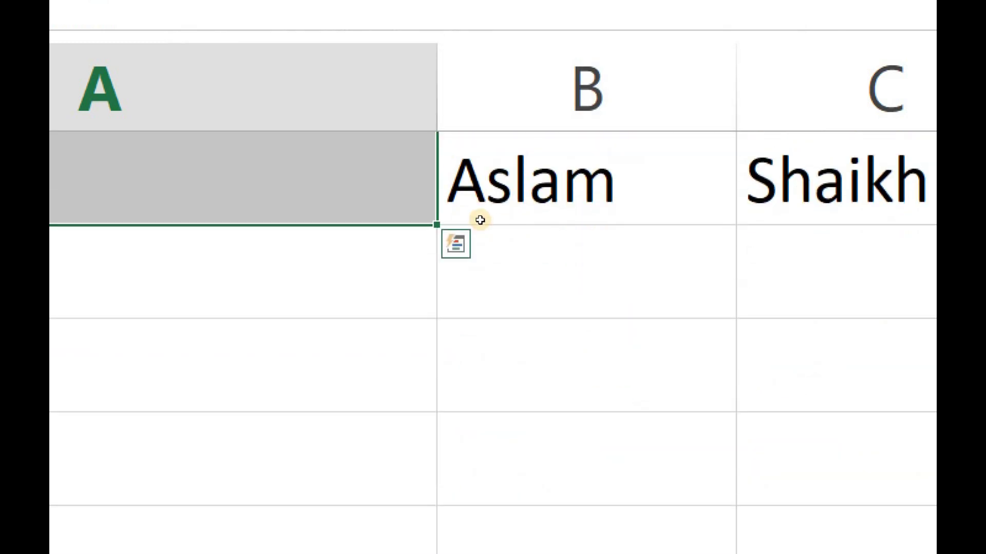
key(ctrl+z)
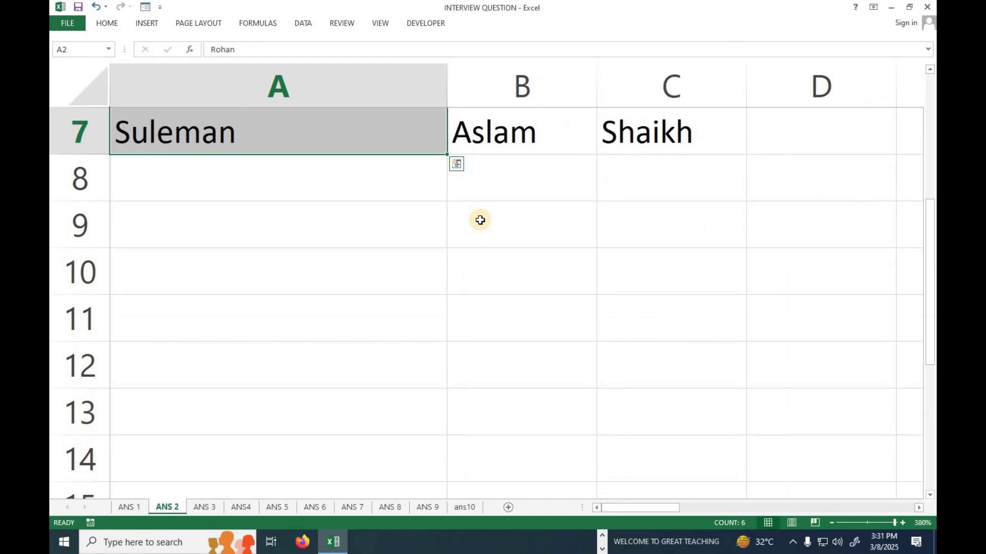
scroll(401, 322, up, 2)
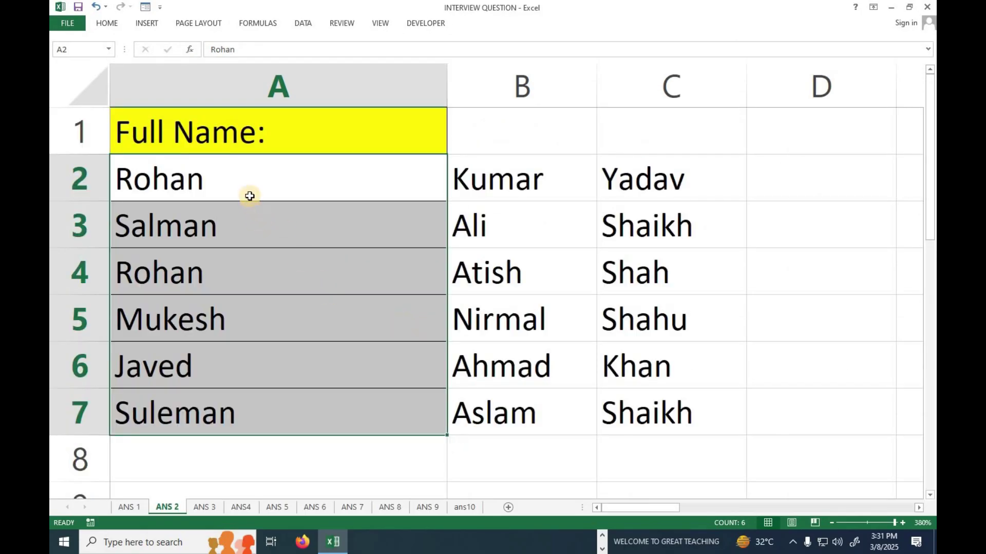
click(249, 196)
click(516, 208)
click(621, 188)
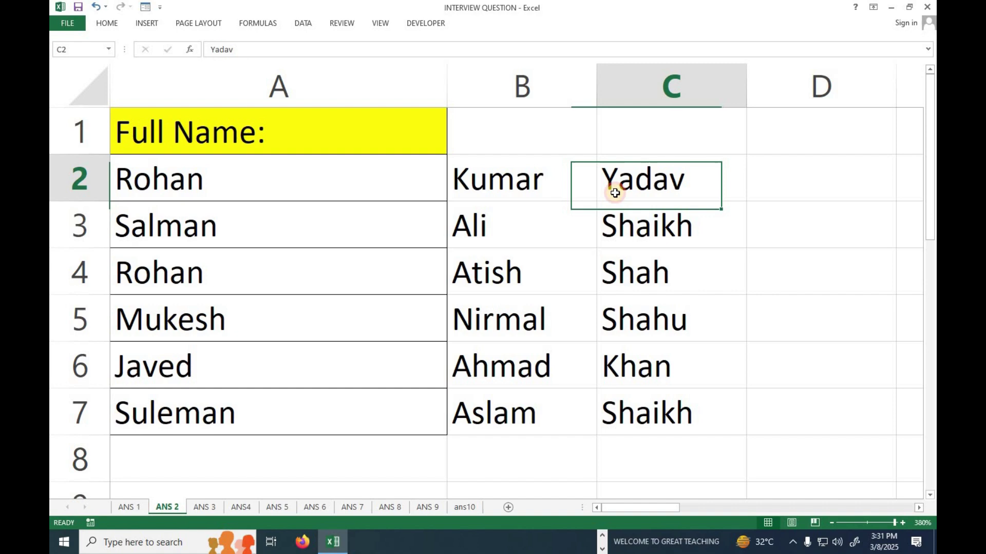
click(381, 234)
click(541, 231)
click(631, 229)
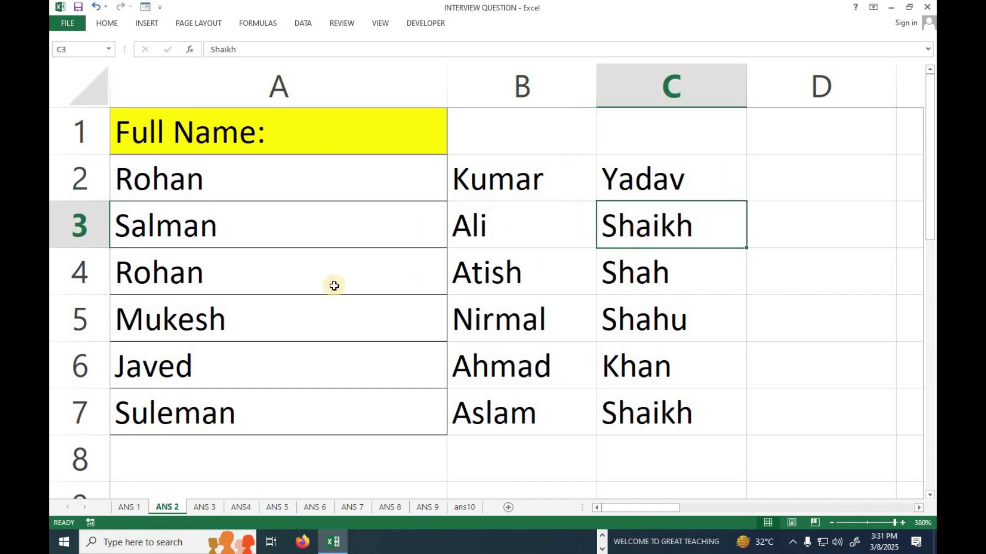
click(276, 283)
click(519, 272)
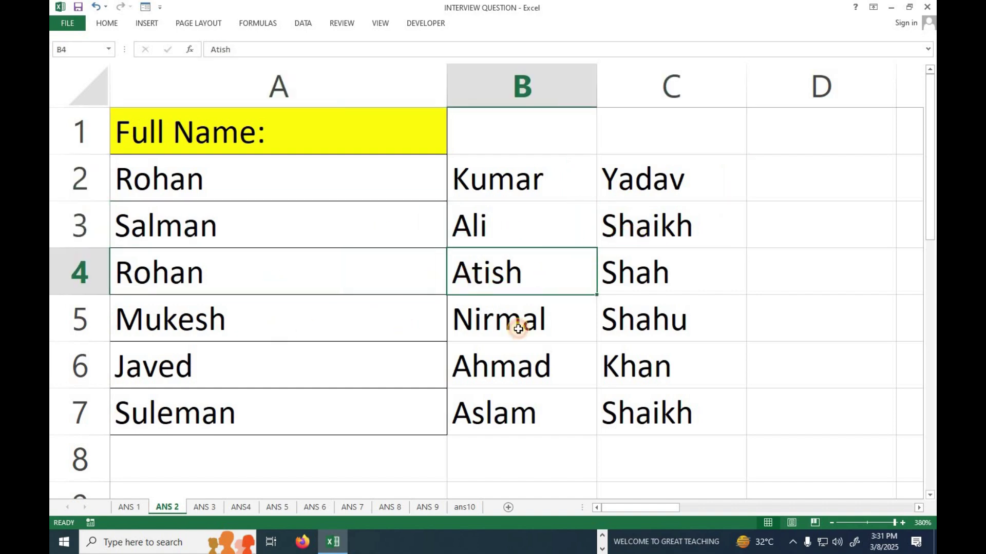
click(308, 325)
click(518, 329)
click(622, 321)
click(236, 369)
click(505, 359)
click(648, 362)
click(192, 414)
click(558, 414)
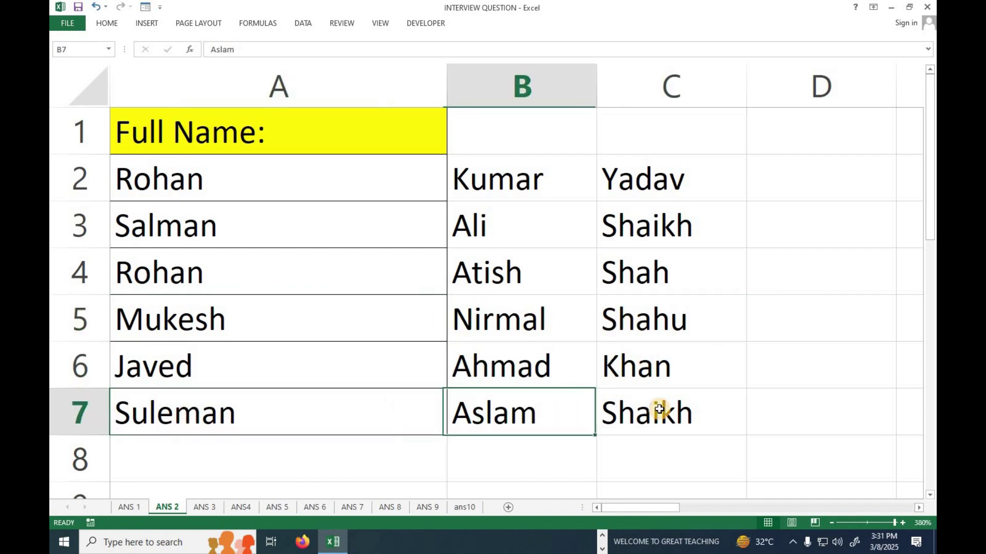
click(659, 409)
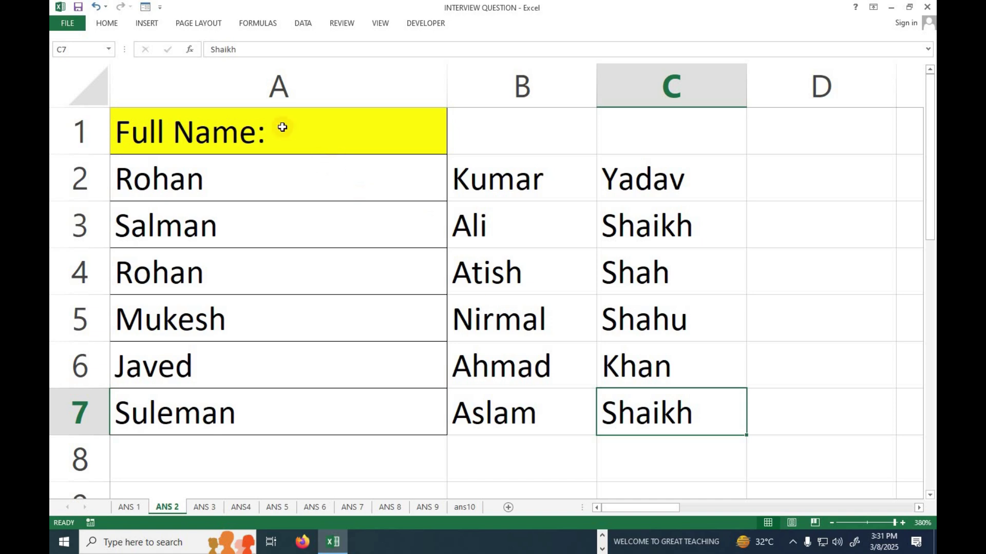
drag(303, 179, 303, 367)
drag(472, 189, 513, 411)
drag(649, 178, 636, 367)
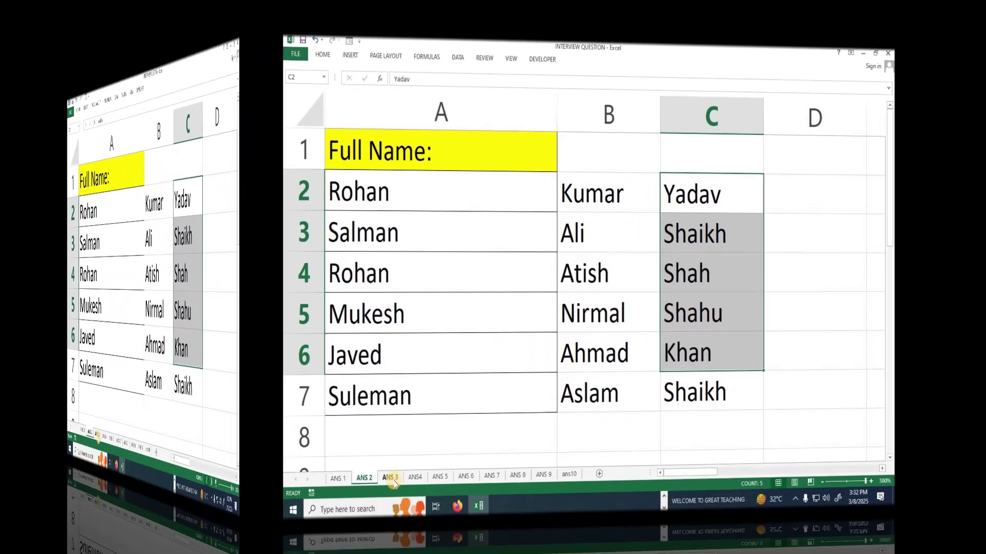
Go to the ANS 3 sheet with the Question 3 header-row card
click(391, 478)
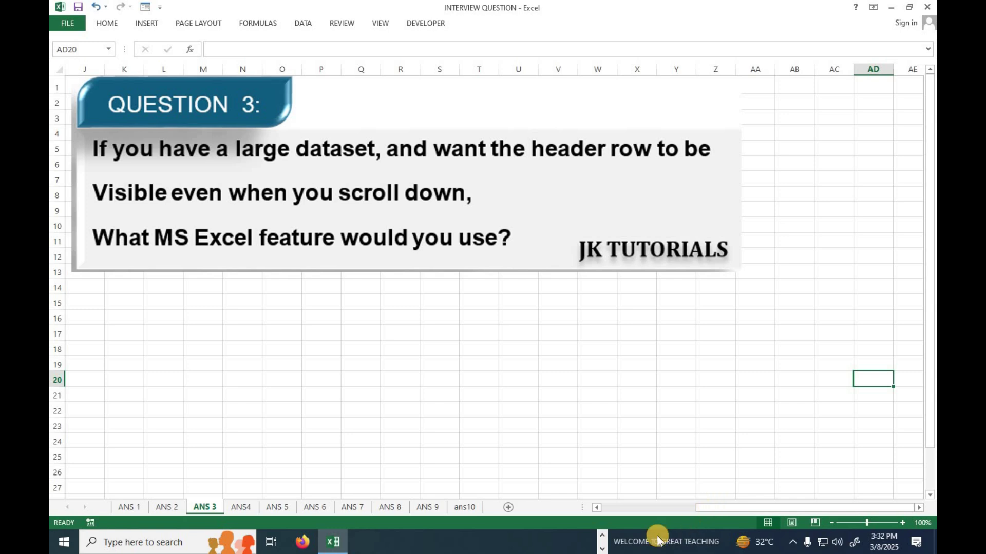
Return to column A and point out the Employee Name, Department, State, City and Sales headers
drag(703, 509, 578, 508)
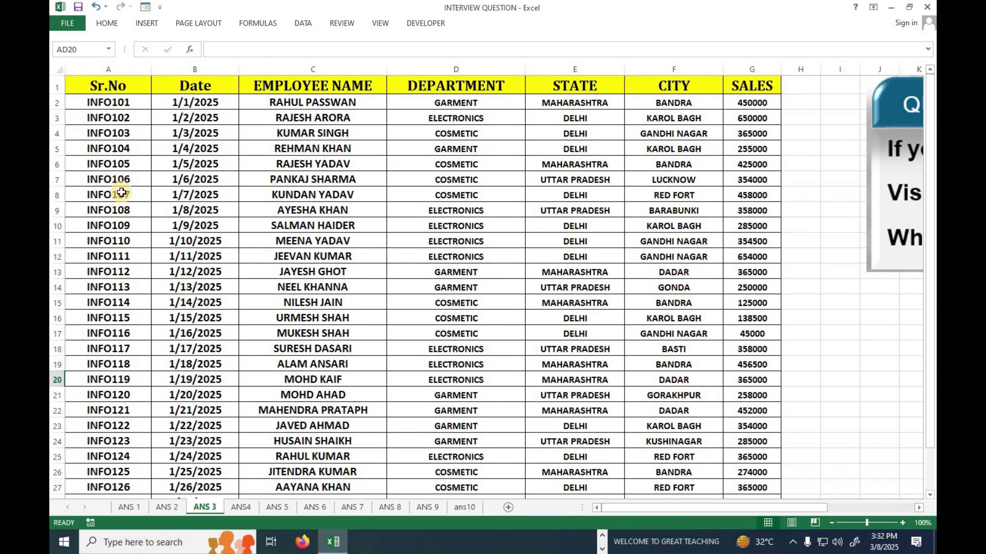
scroll(126, 187, down, 3)
scroll(123, 189, up, 3)
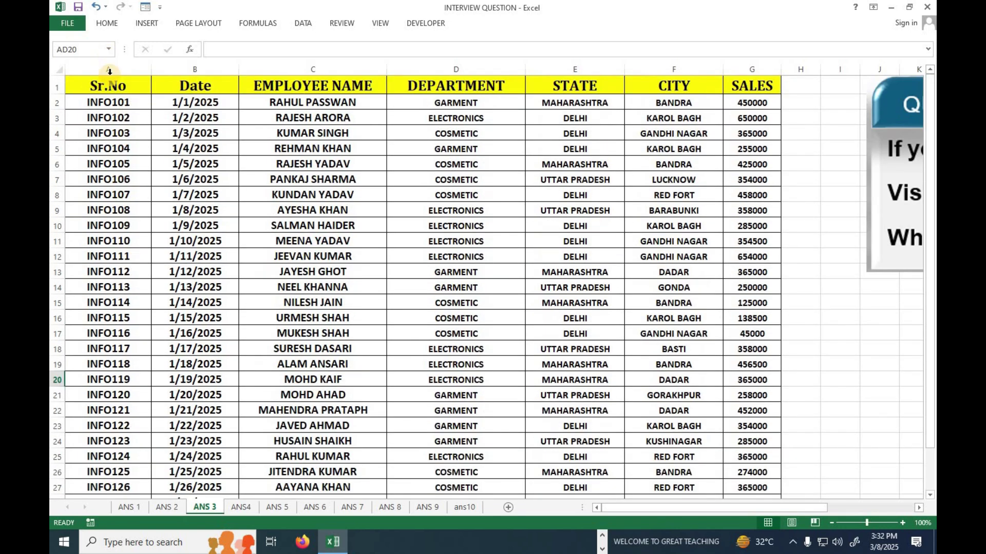
click(308, 86)
click(411, 89)
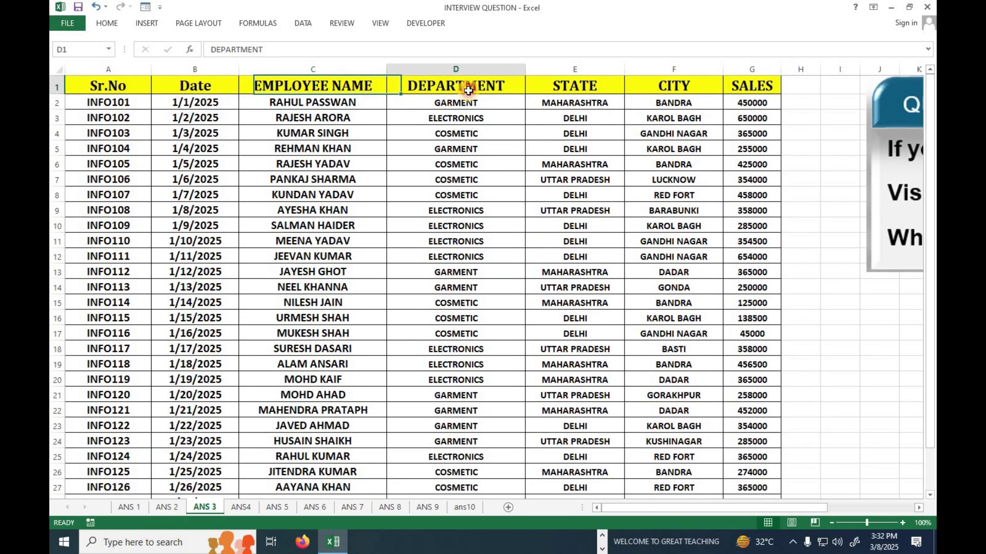
click(606, 83)
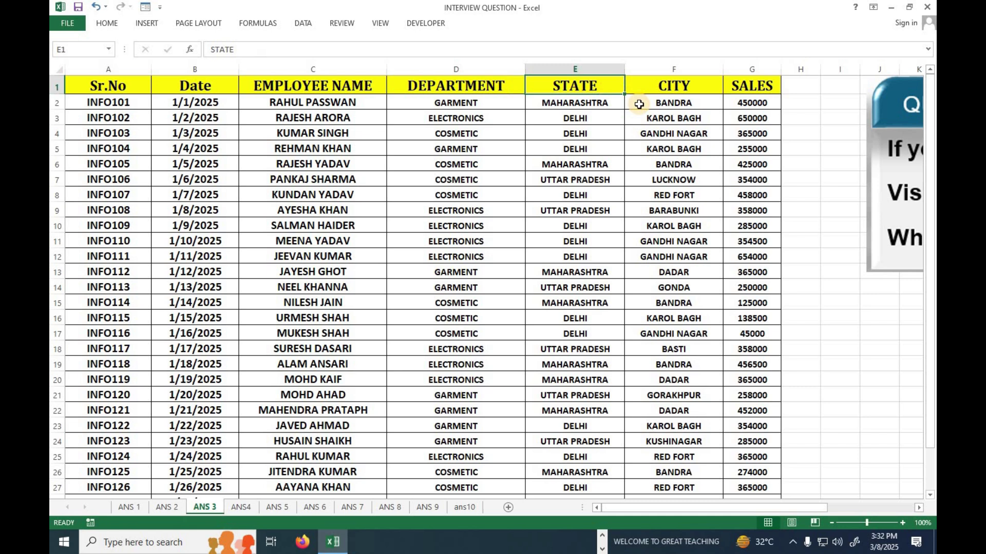
click(690, 89)
click(754, 88)
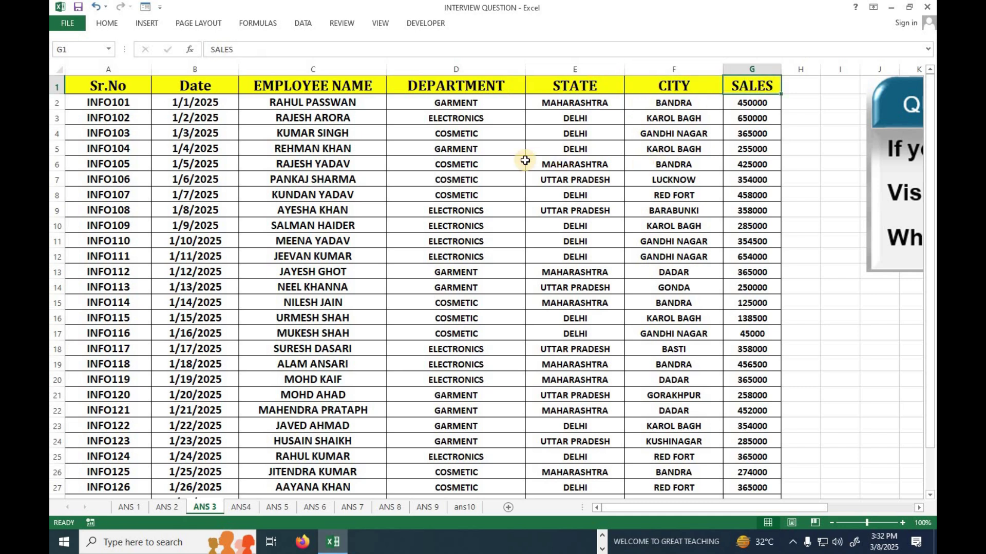
Select the whole header row A1:G1 of the employee table
scroll(497, 160, down, 2)
scroll(496, 174, up, 2)
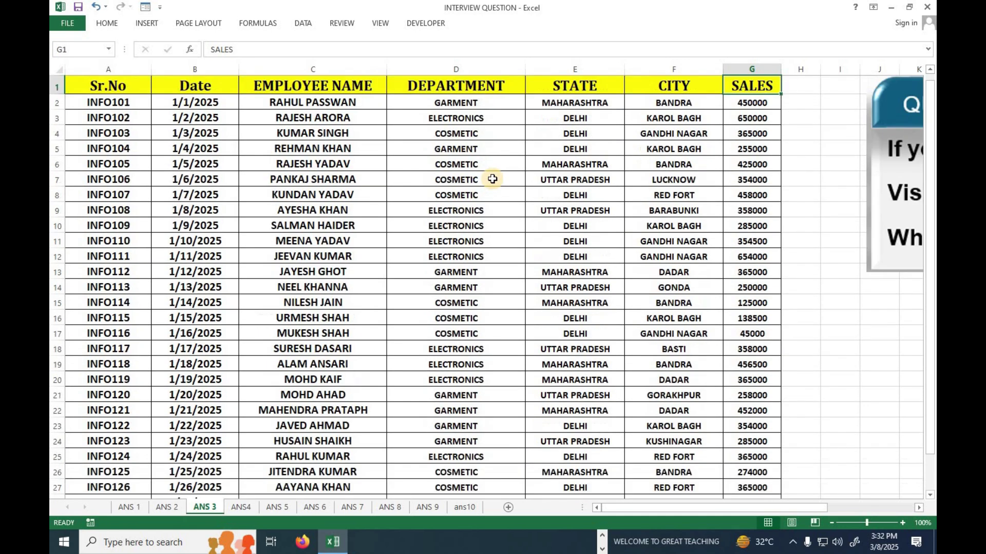
drag(101, 81, 755, 85)
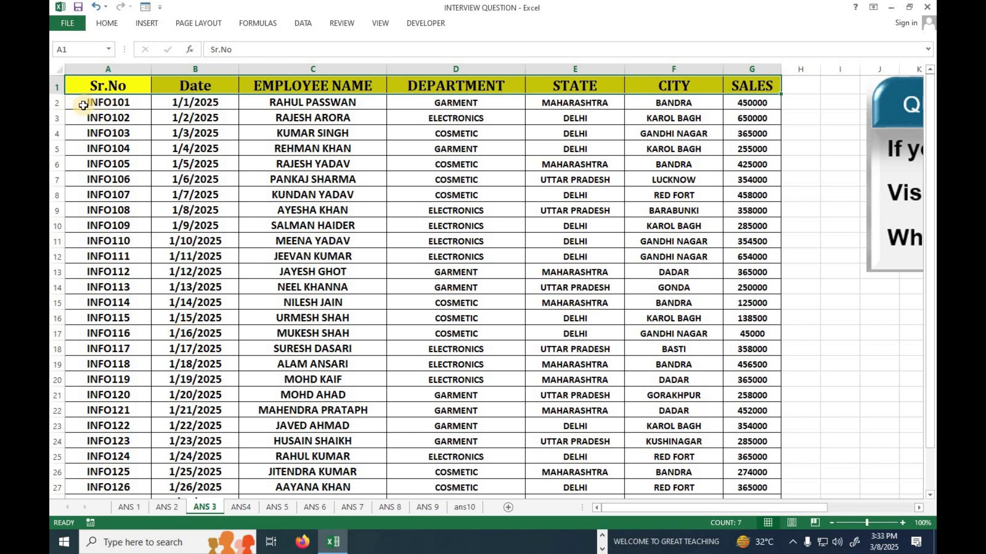
click(374, 26)
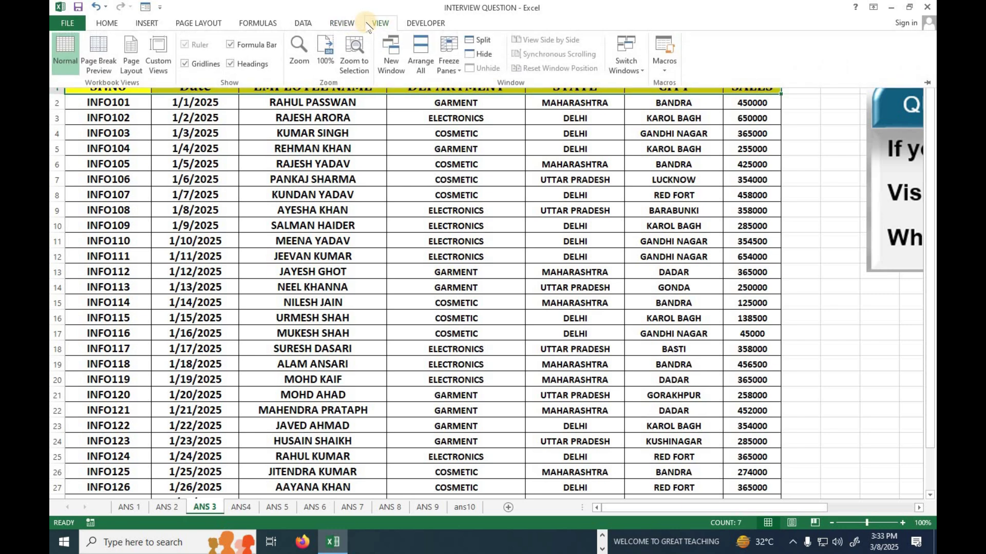
click(341, 25)
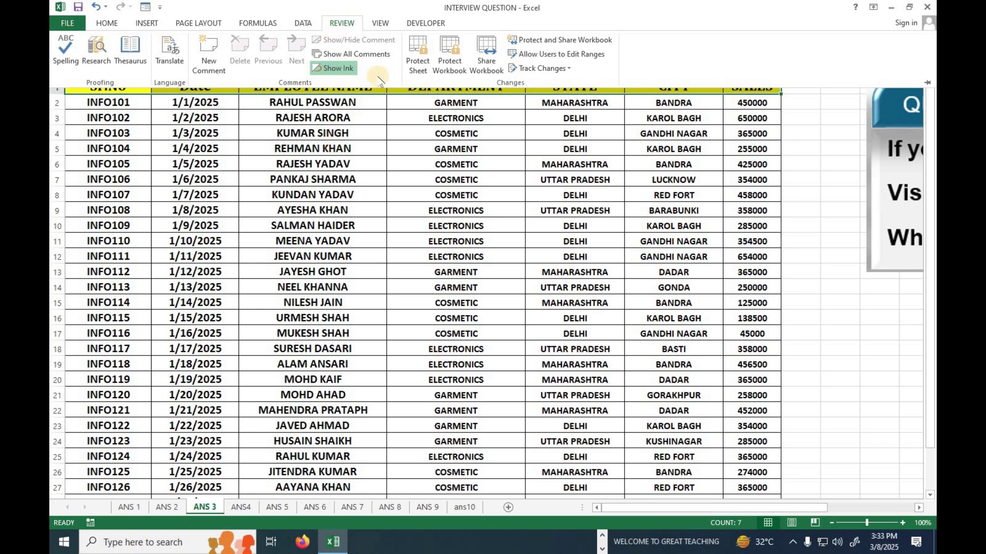
click(380, 24)
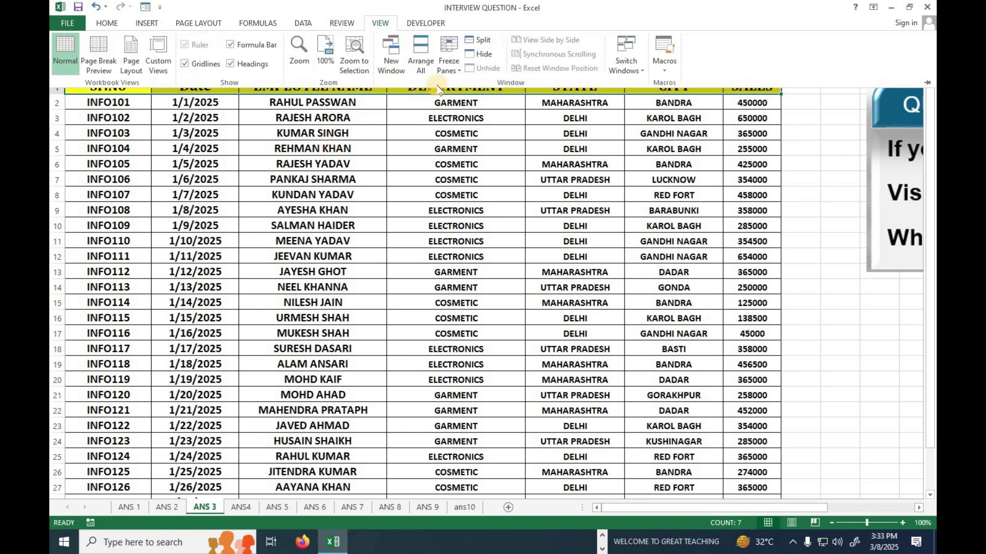
click(355, 24)
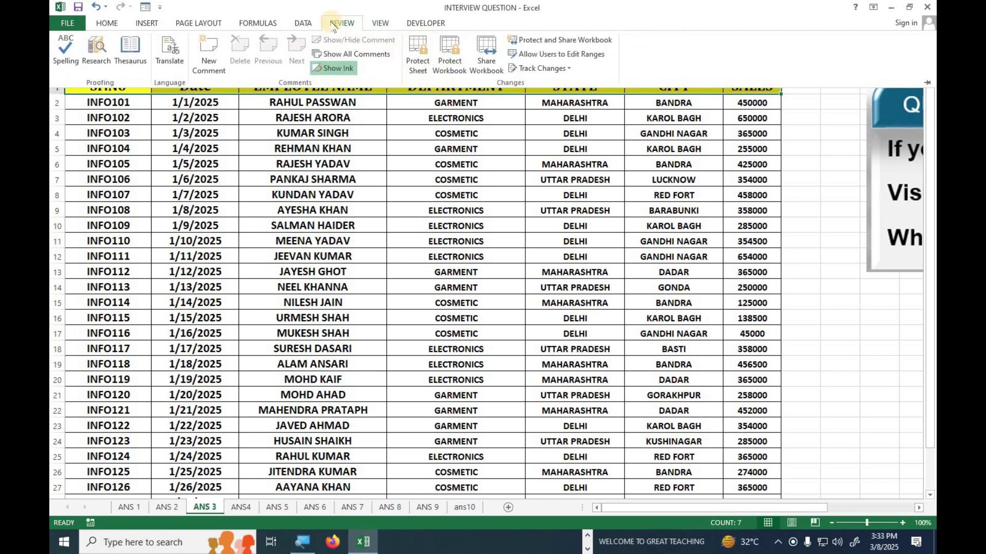
click(378, 24)
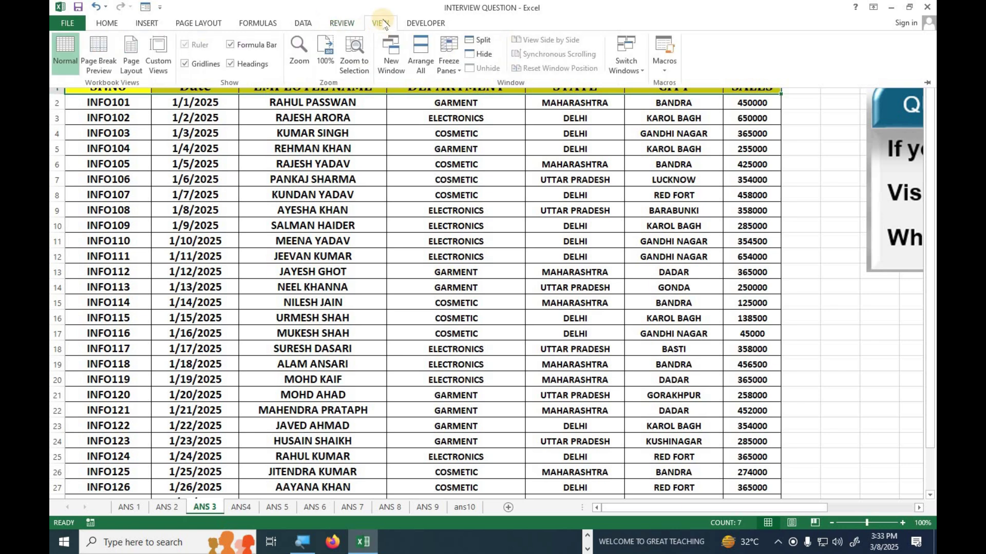
Apply Freeze Top Row from Freeze Panes to lock the ANS 3 header row
click(448, 70)
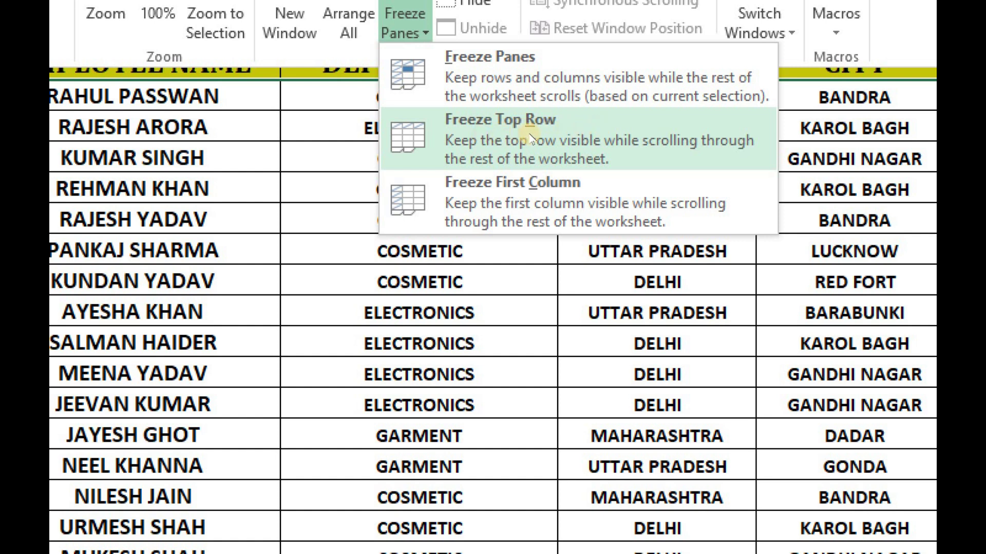
click(481, 126)
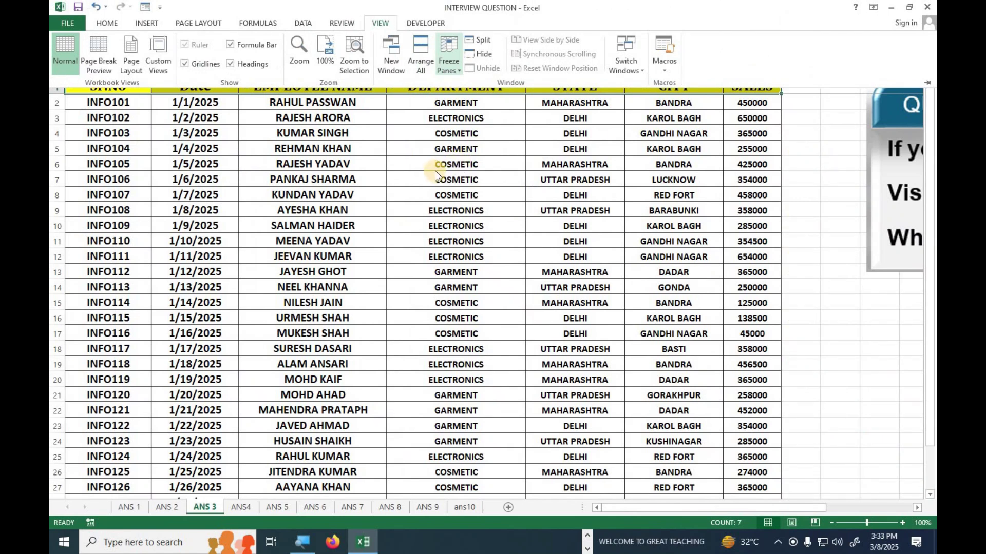
Scroll the data up and down to confirm the header stays fixed, then select an empty cell
click(458, 184)
scroll(458, 183, down, 7)
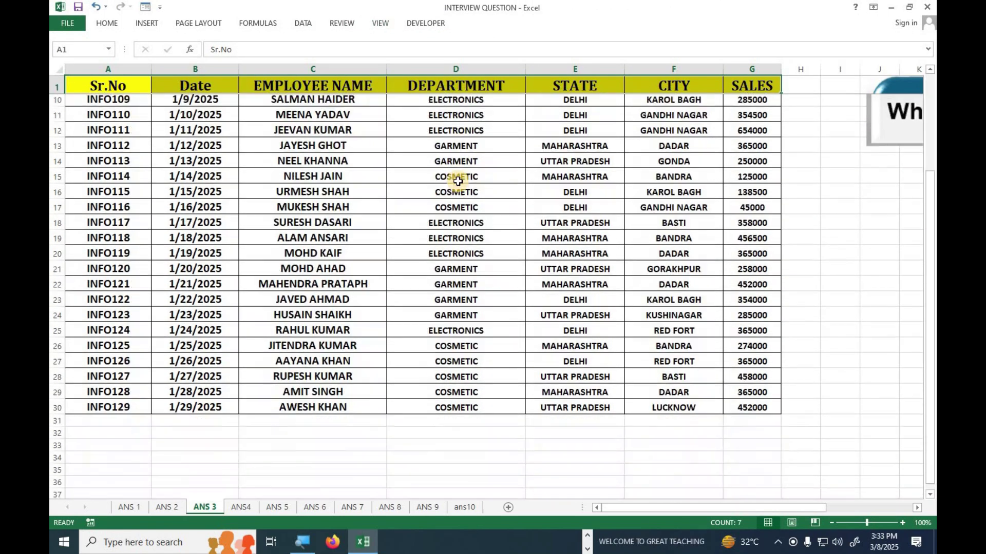
scroll(458, 181, down, 6)
scroll(458, 182, up, 4)
scroll(458, 181, up, 9)
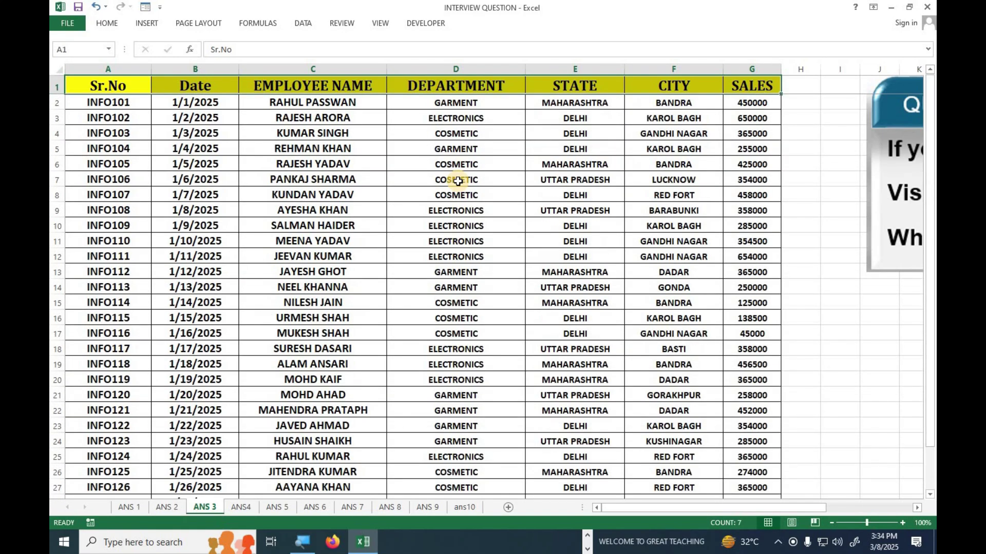
scroll(458, 181, down, 8)
scroll(458, 180, up, 7)
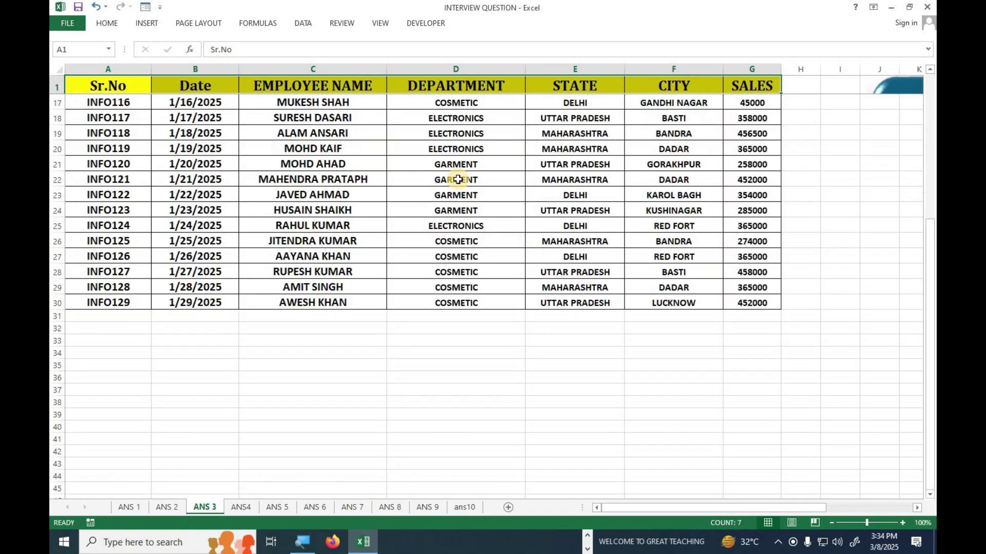
scroll(458, 179, up, 1)
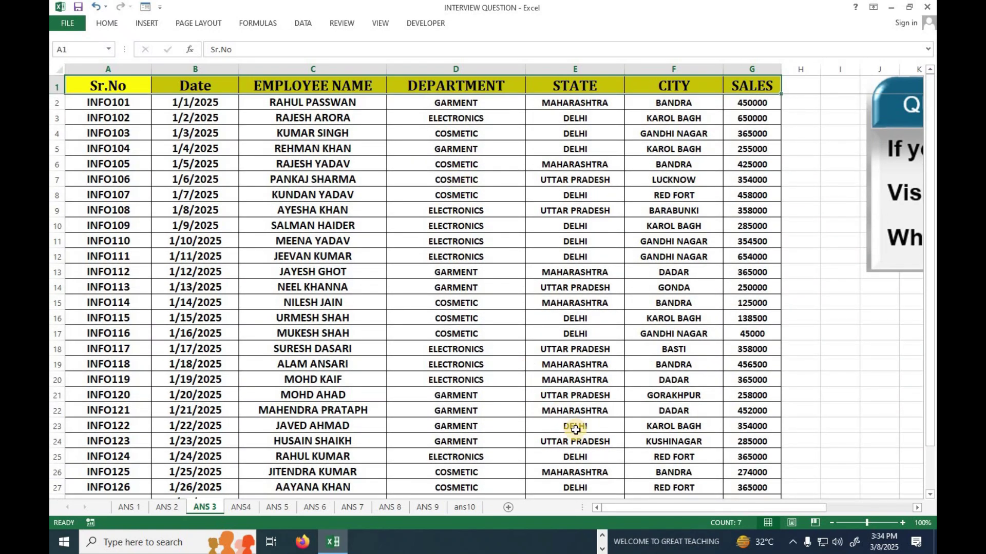
drag(653, 511, 718, 511)
click(459, 346)
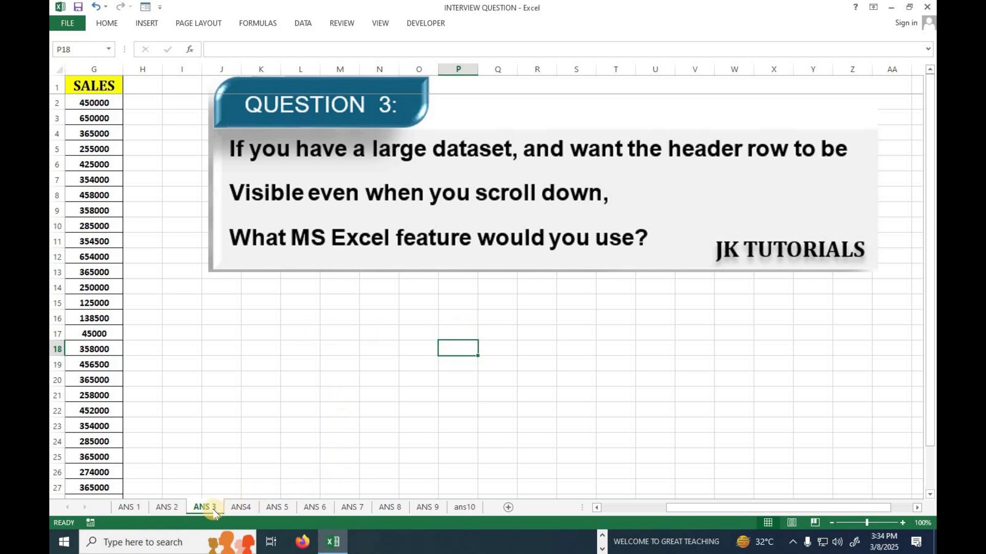
Select the Employee Name header, review Freeze Panes without changes, then switch to ANS4
drag(704, 508, 570, 507)
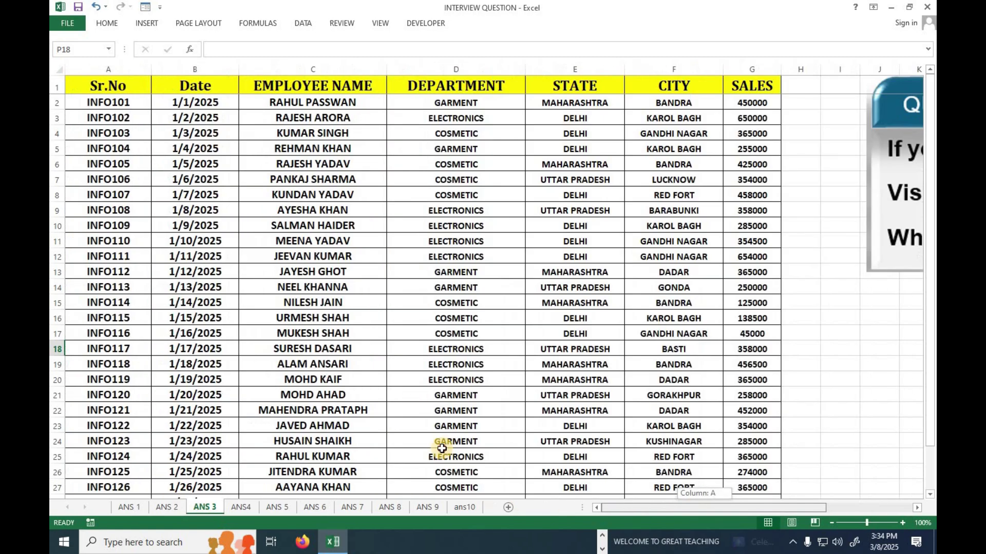
click(329, 83)
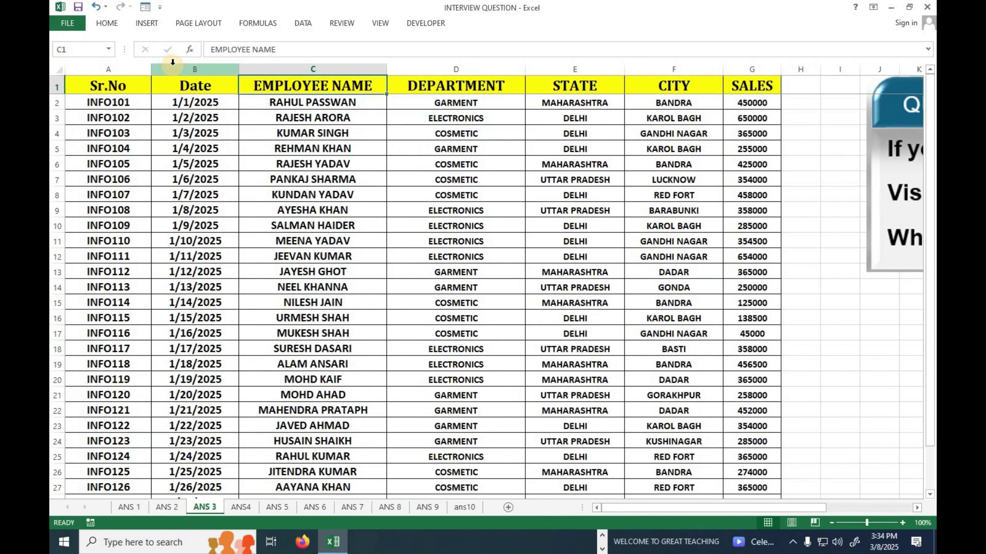
click(380, 23)
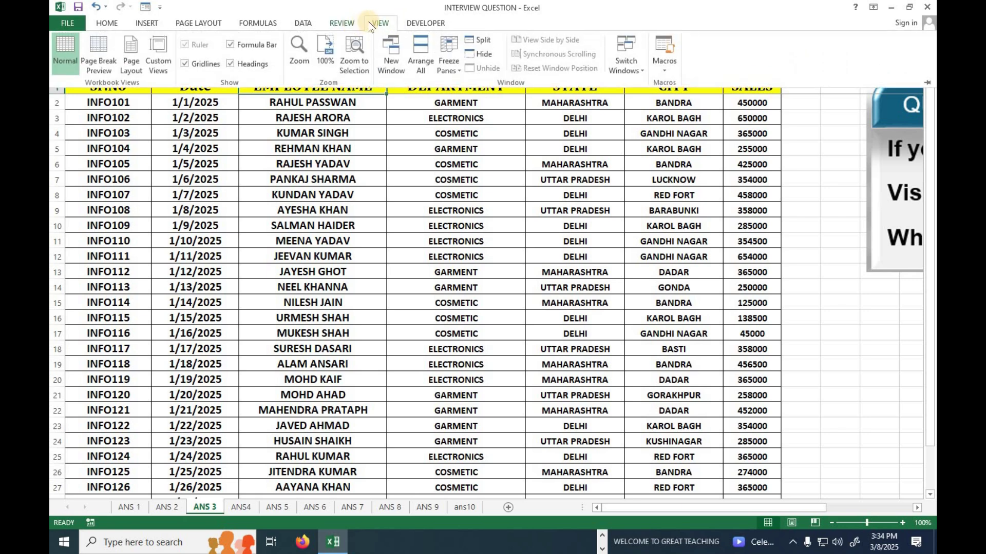
click(454, 71)
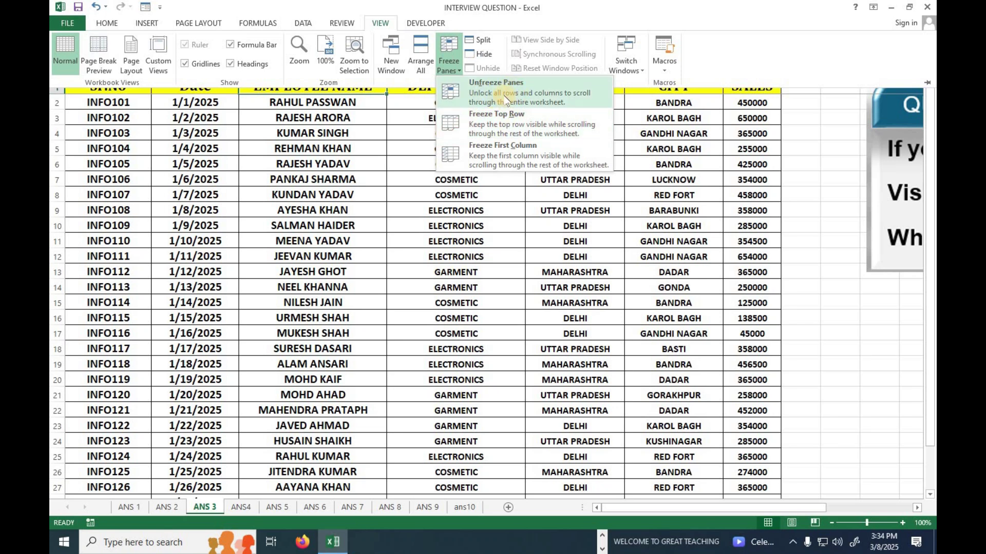
click(241, 509)
click(232, 509)
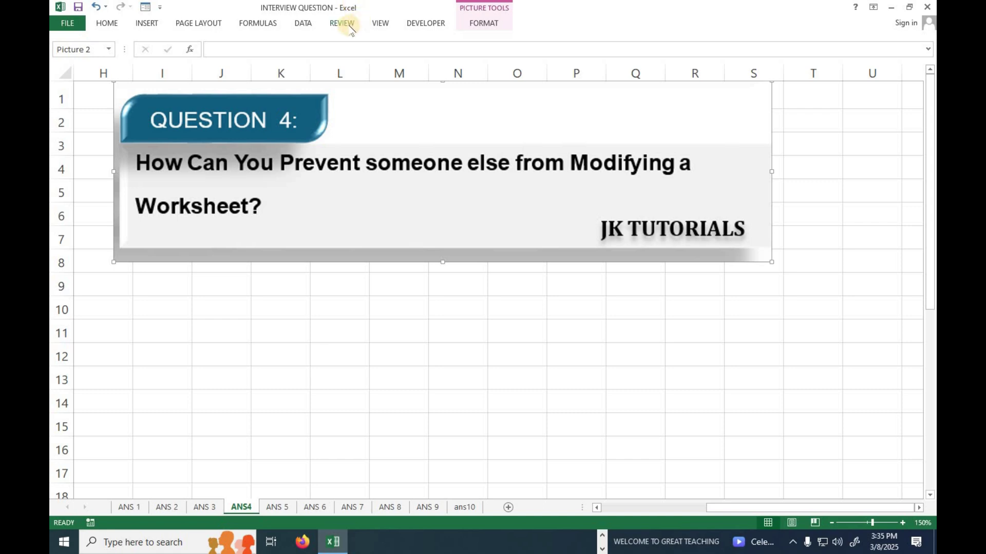
Protect the ANS4 sheet with a password via Review > Protect Sheet, confirming it twice
click(343, 24)
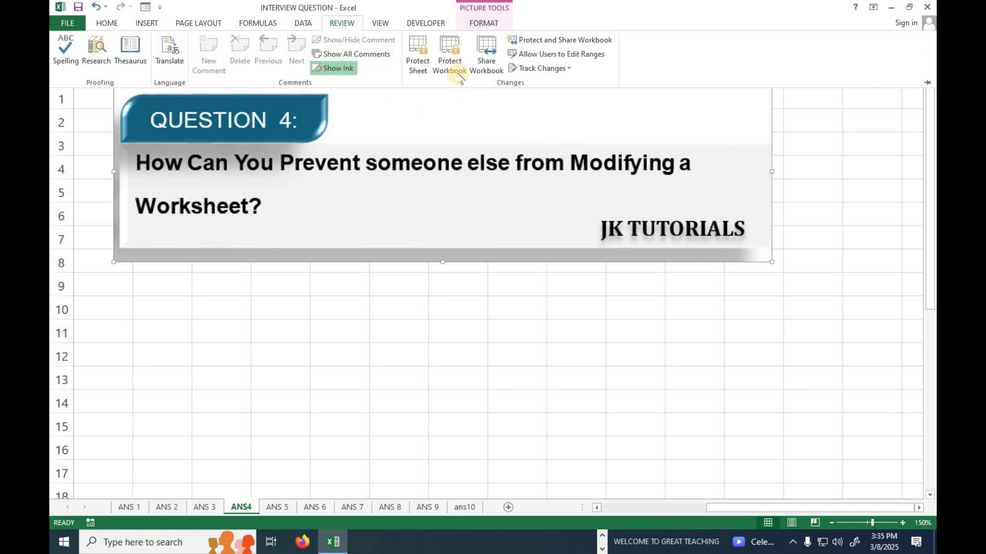
click(416, 67)
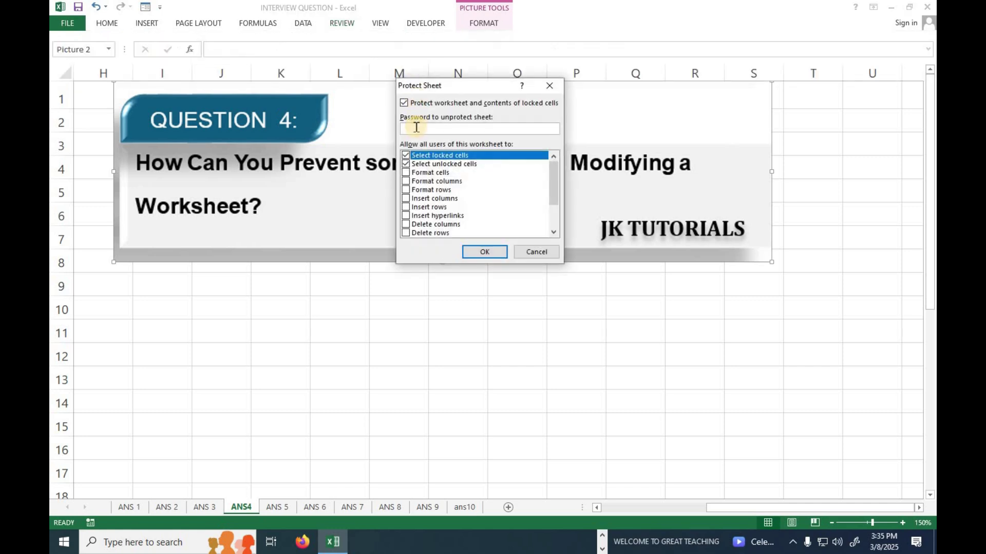
text(123456)
click(483, 252)
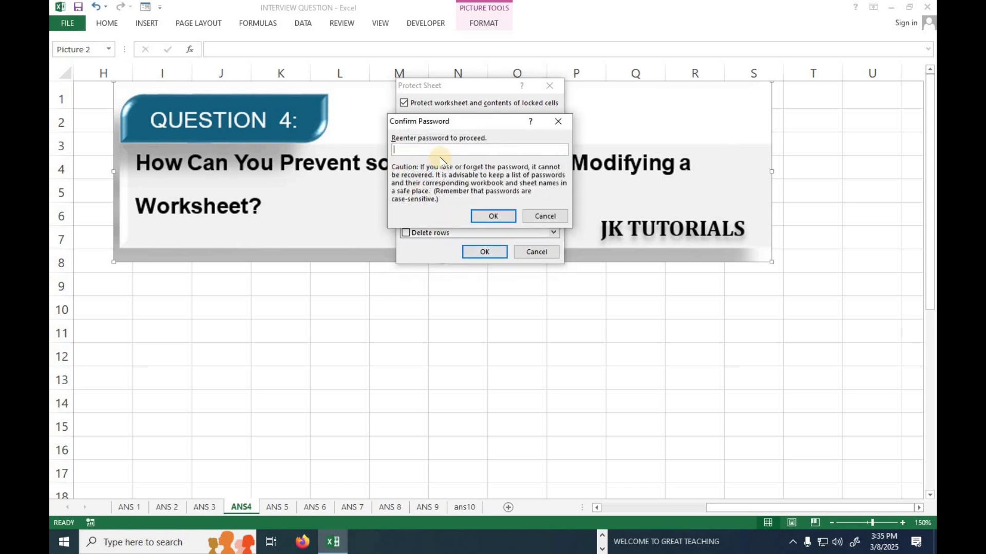
text(123456)
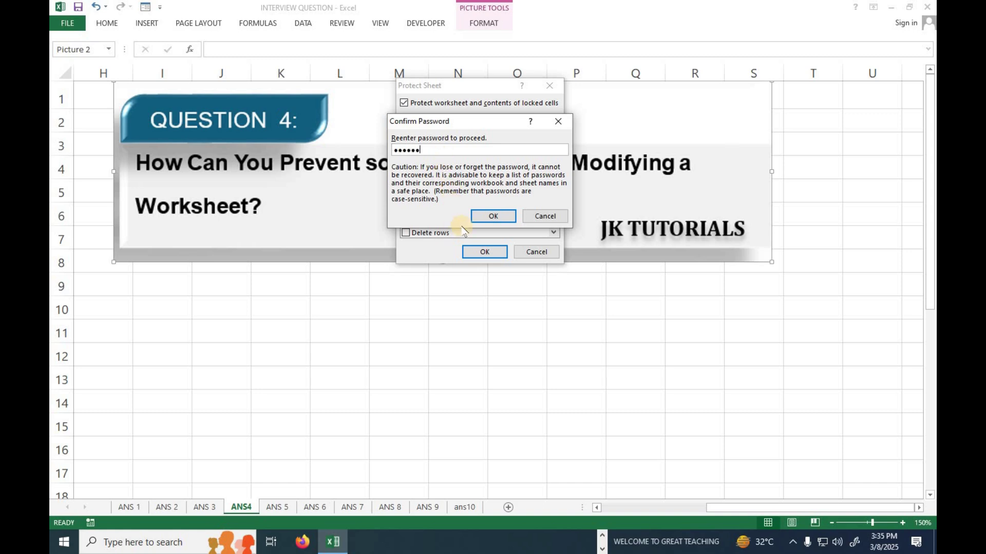
click(483, 215)
drag(755, 513, 594, 497)
Try editing the 1/6/2025 date in B7 and dismiss the protected-sheet warning
click(322, 228)
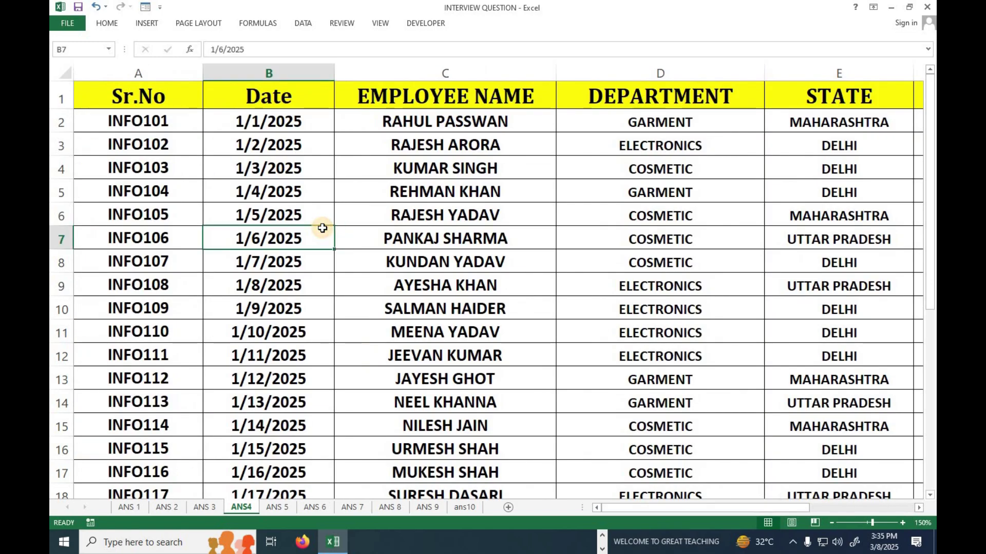
double_click(321, 228)
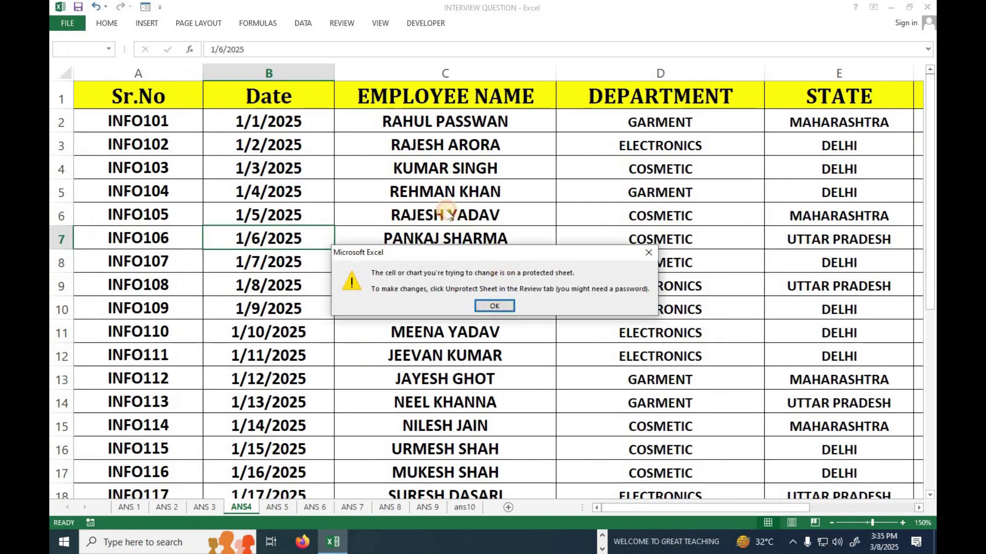
drag(446, 211, 414, 178)
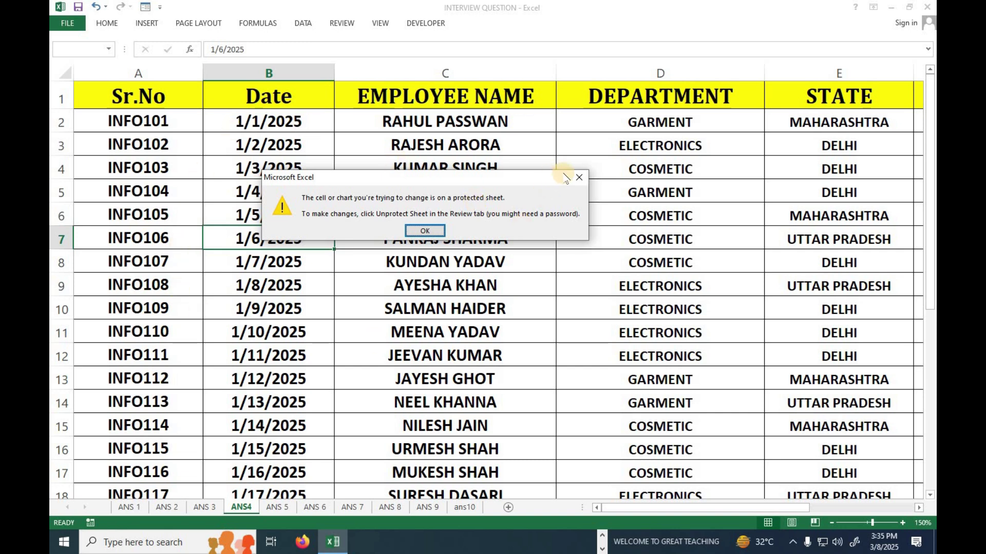
click(580, 177)
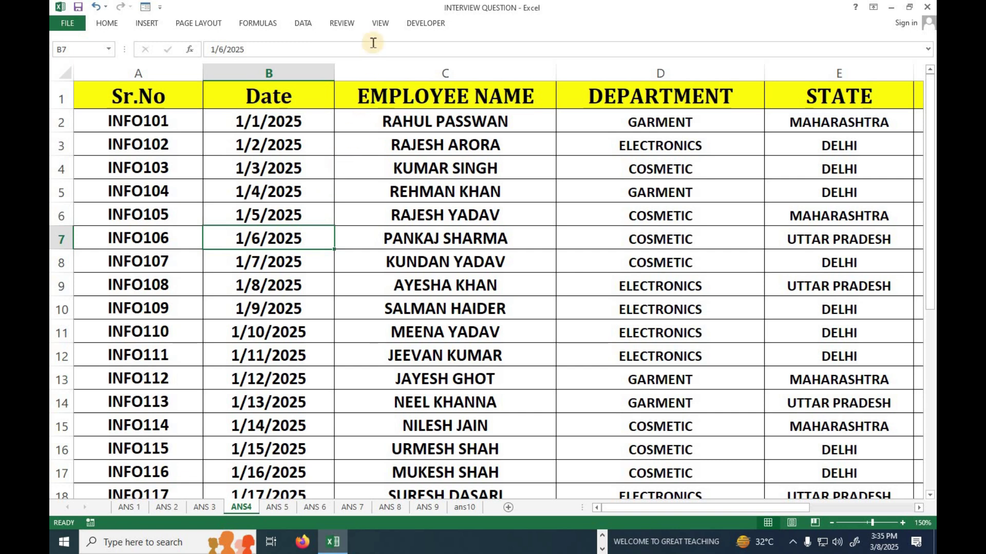
Open Unprotect Sheet on the Review tab and begin typing the sheet password
click(377, 25)
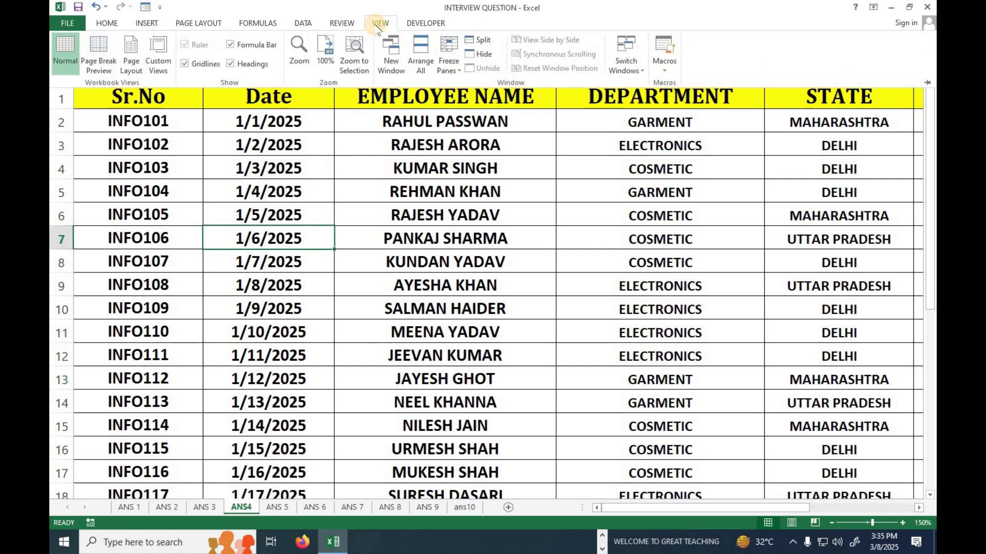
click(342, 23)
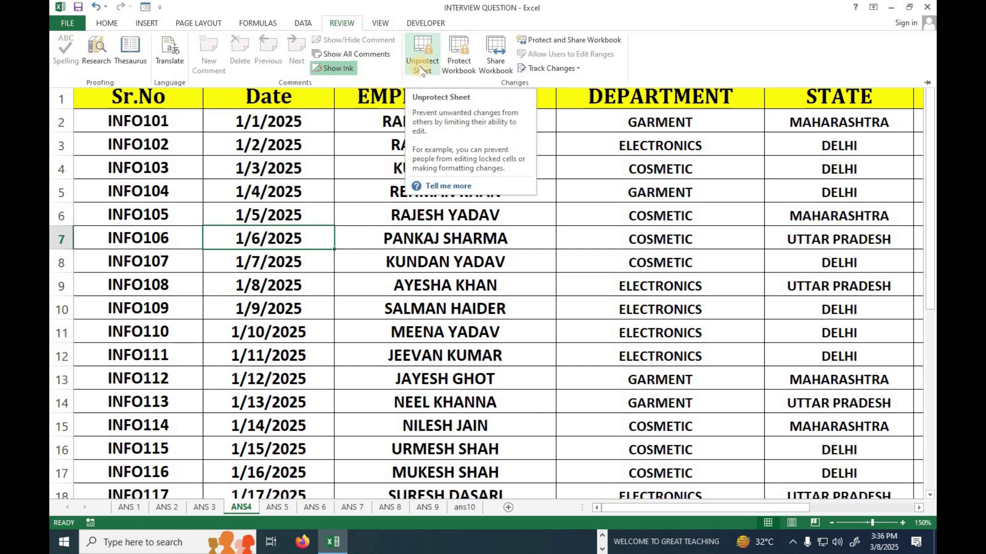
click(421, 69)
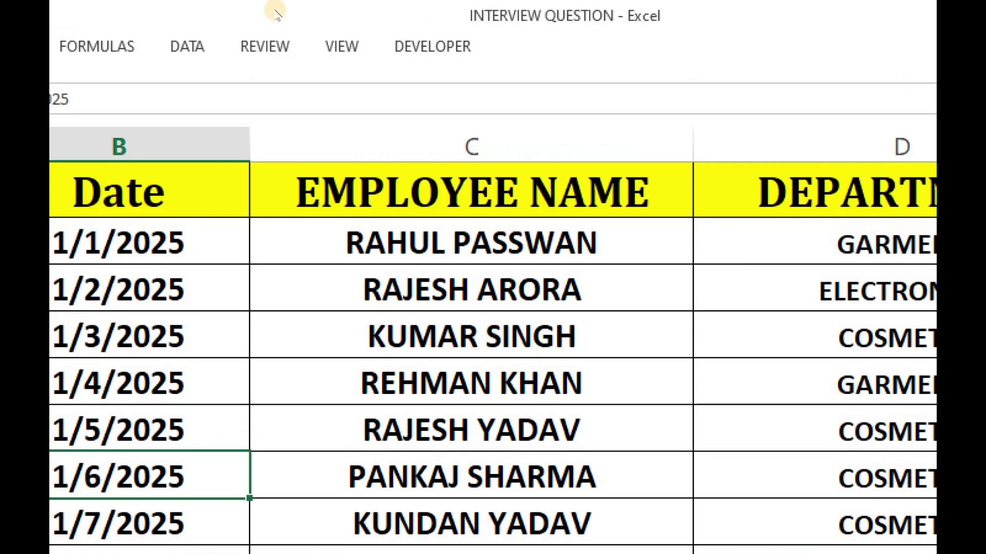
click(368, 26)
scroll(360, 28, up, 1)
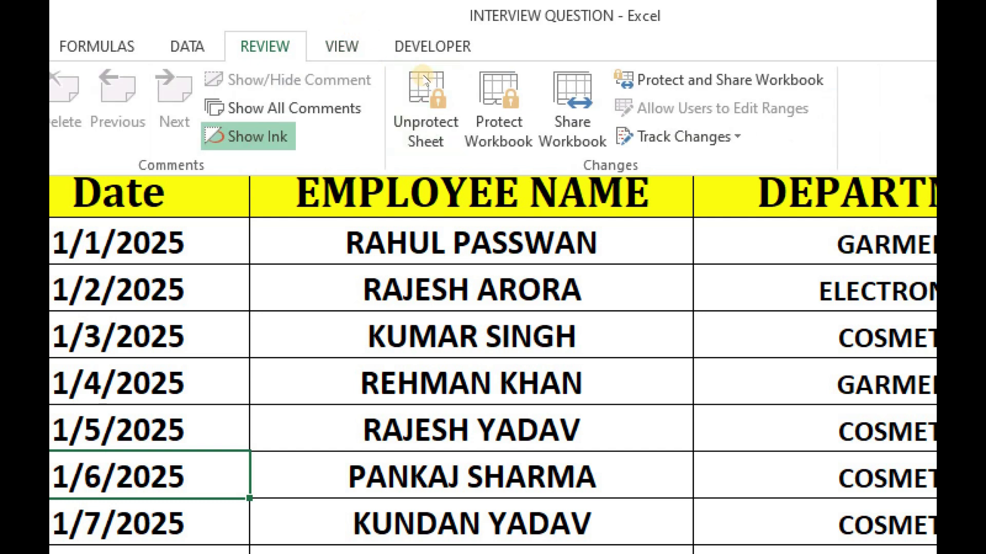
click(423, 110)
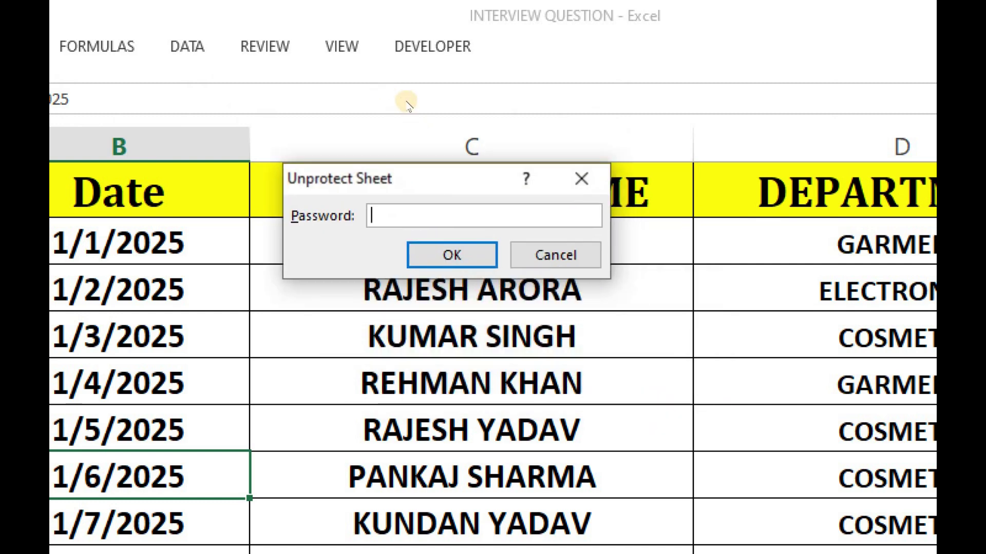
text(123)
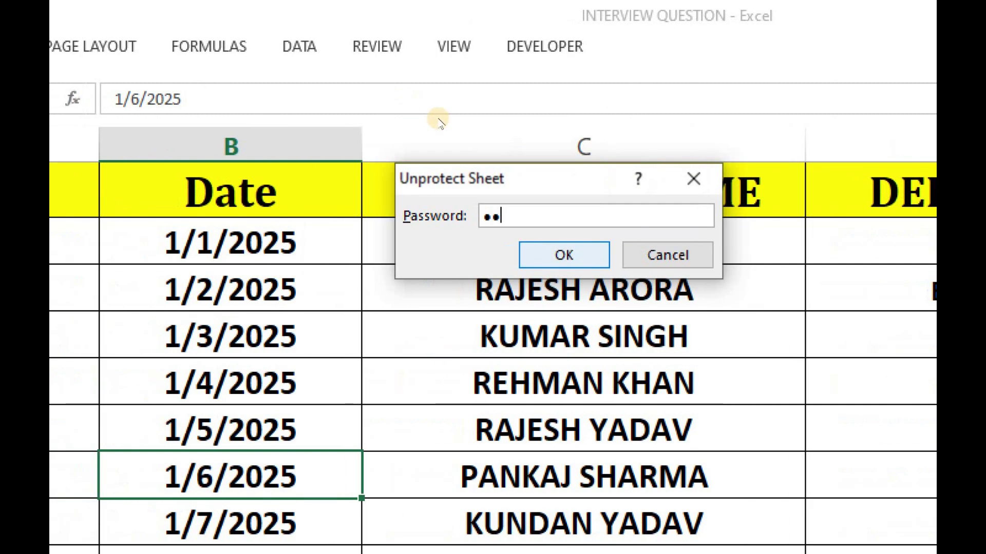
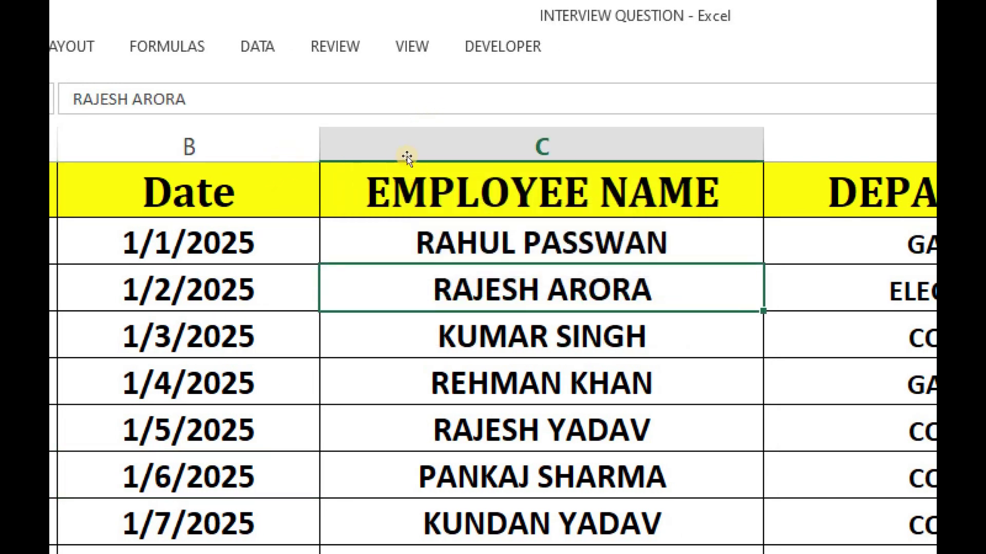
Page down and replace two EMPLOYEE NAME entries with 'sdfgsd' and 'cfsdf', then scroll back up
key(Page_Down)
text(sdfgsd)
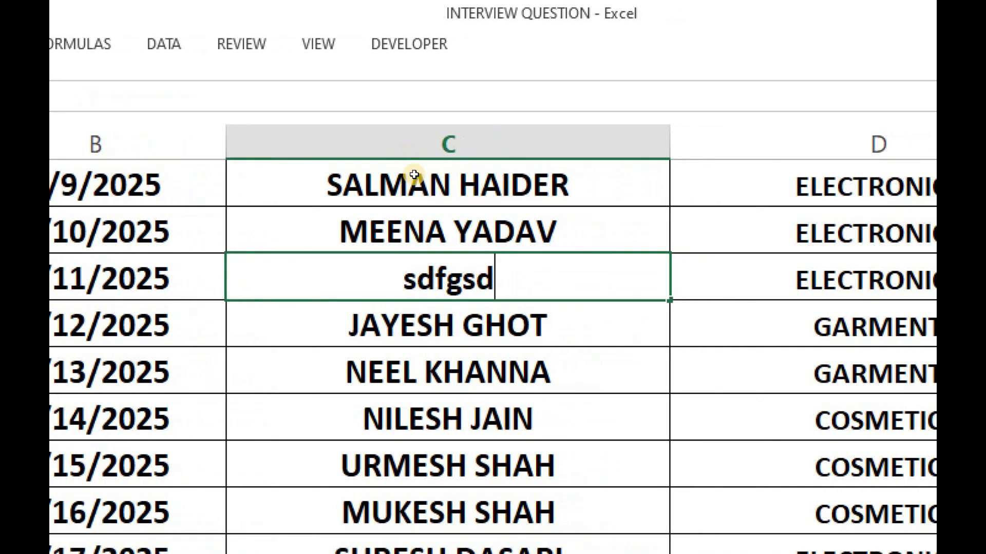
key(Down)
key(Down)
key(Down)
text(cfsdf)
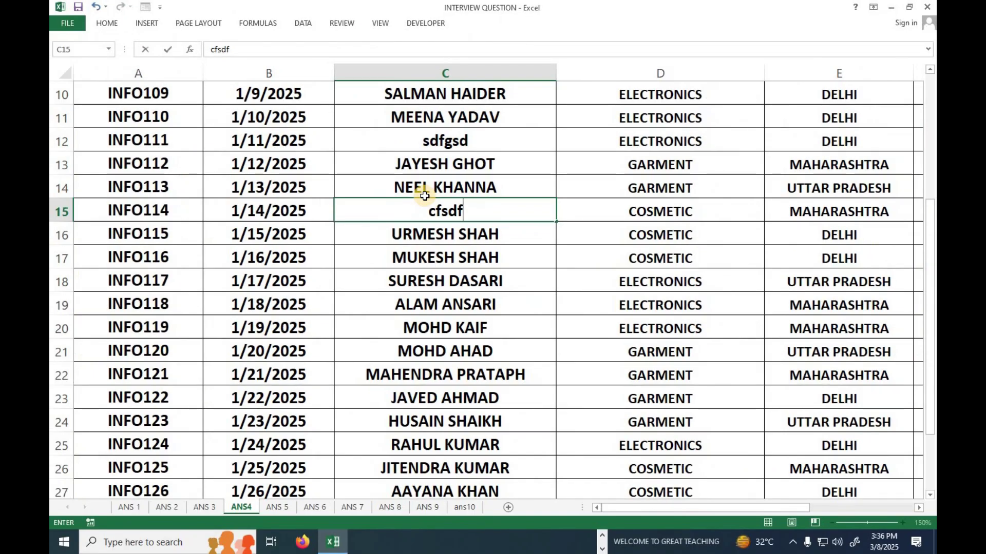
scroll(424, 196, up, 3)
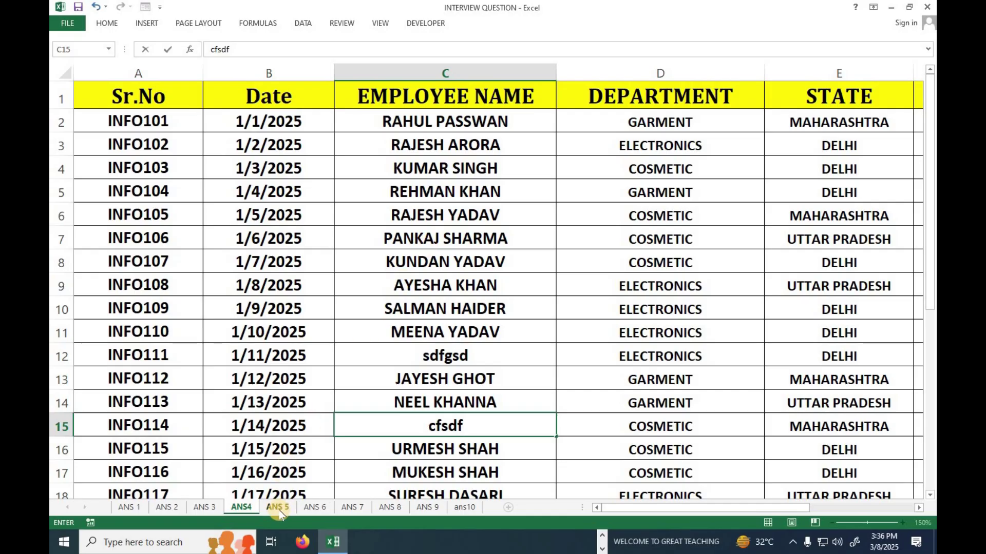
Go to the ANS 5 sheet and scroll left back to column A
click(590, 449)
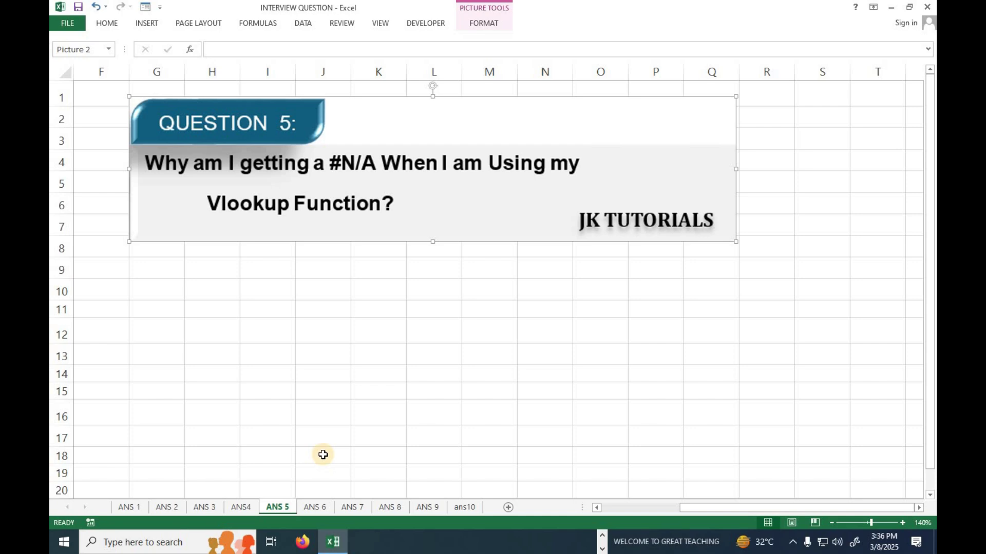
drag(690, 508, 630, 514)
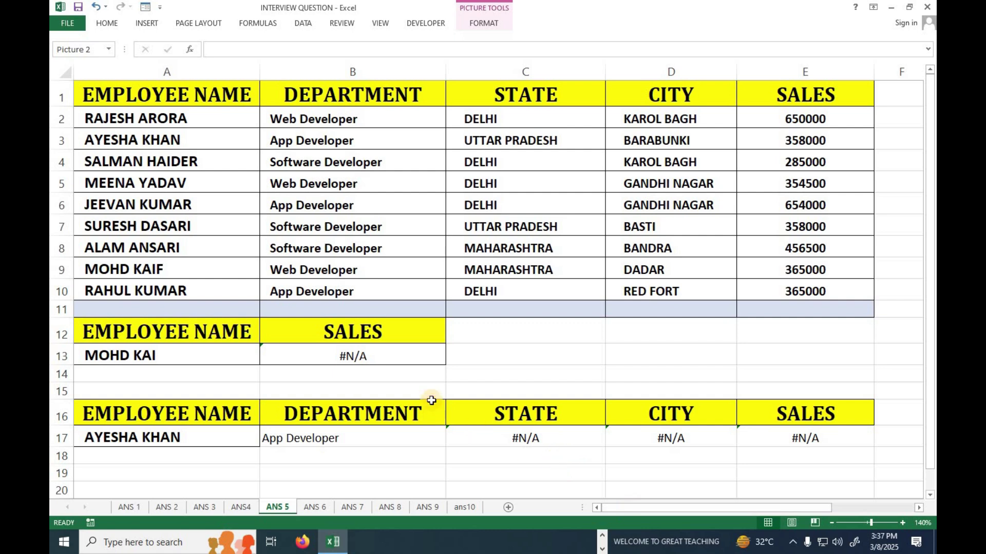
Clear B13 and A13, then copy the row 8 employee name from A8 into A13
click(398, 361)
key(Delete)
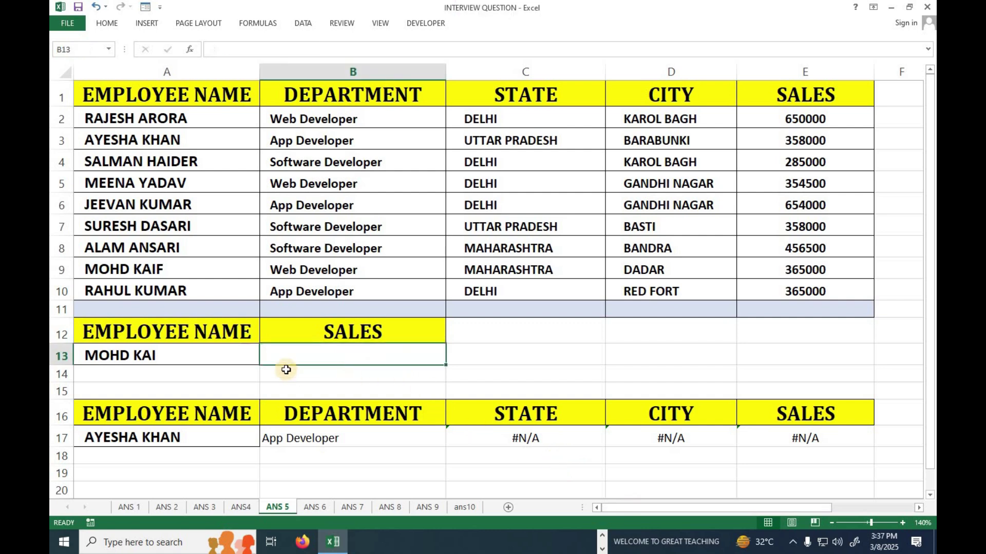
click(193, 351)
key(Delete)
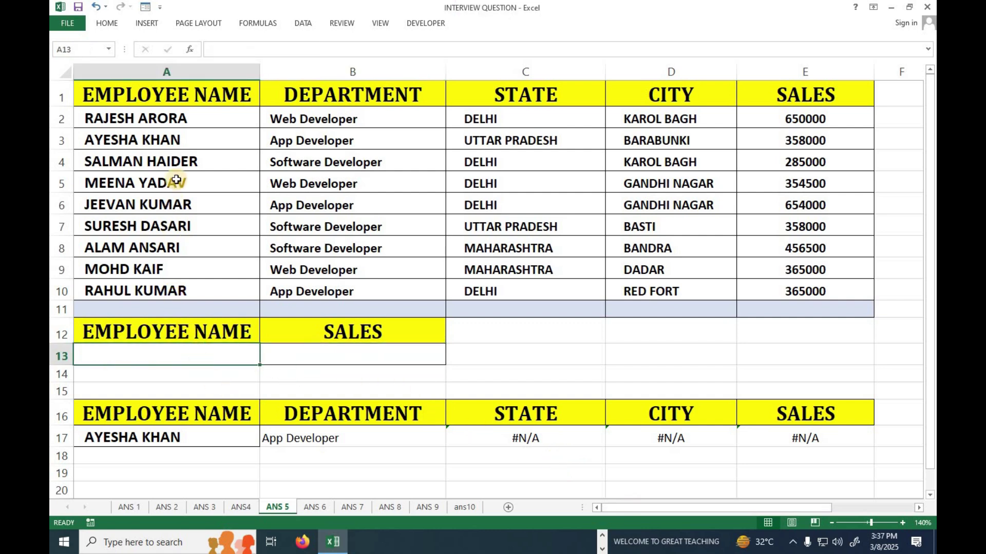
key(Up)
key(Up)
key(Up)
key(Up)
key(Up)
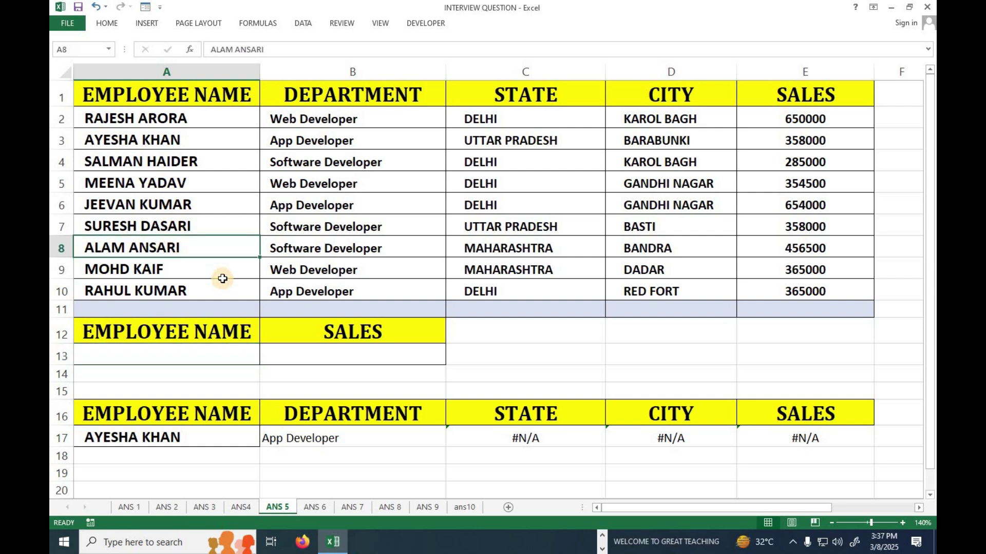
key(ctrl+c)
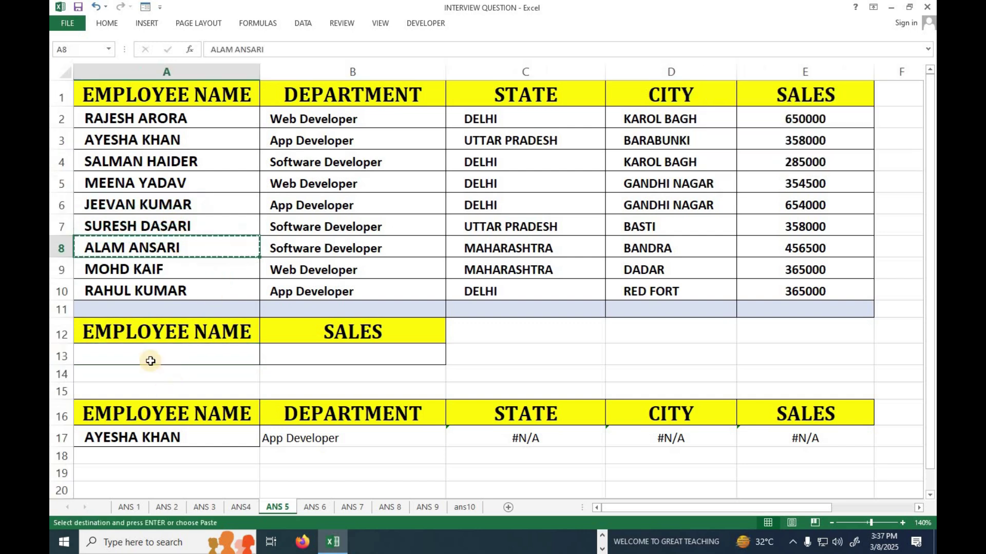
click(149, 354)
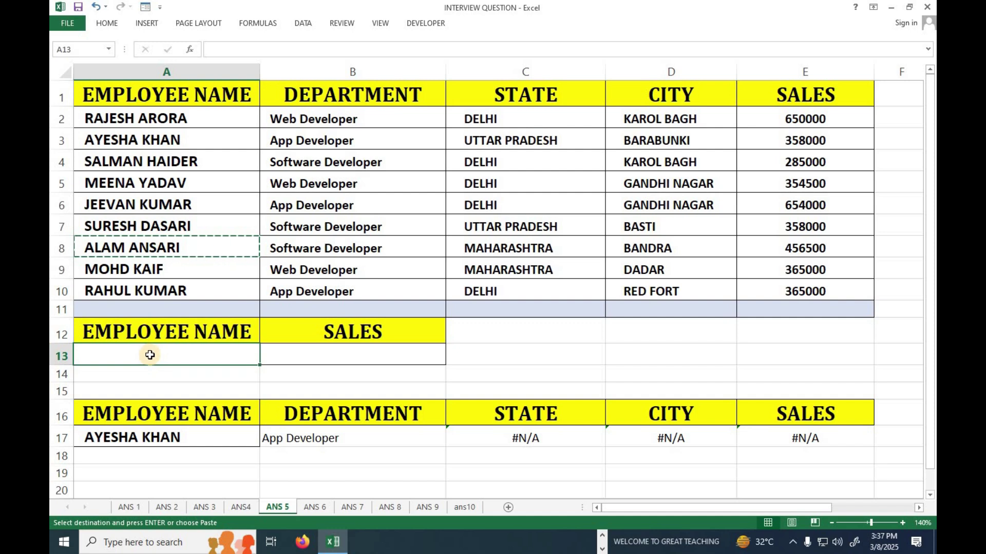
key(ctrl+v)
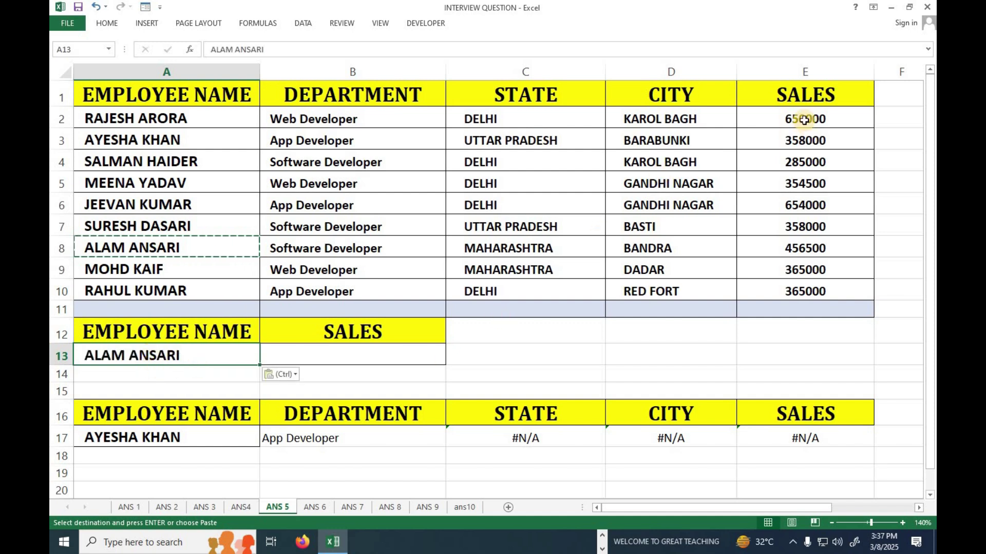
Fill the row 8 record A8:E8 with light blue from the Home tab
drag(808, 92, 808, 289)
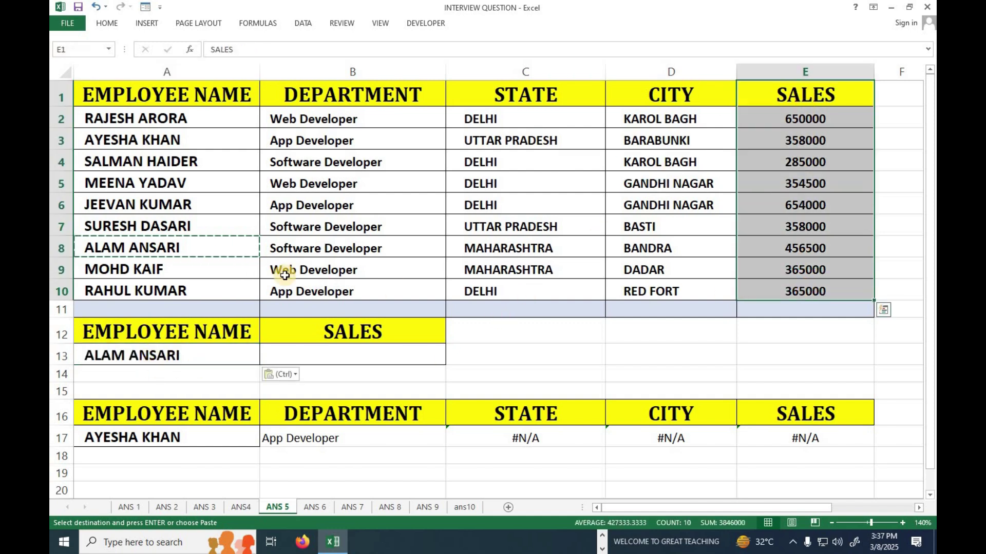
drag(244, 248, 791, 248)
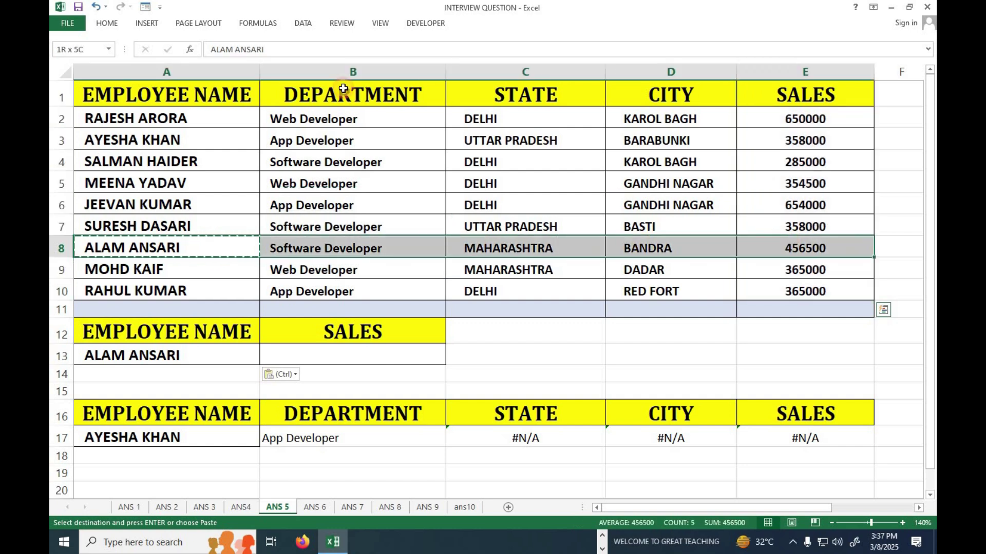
click(107, 23)
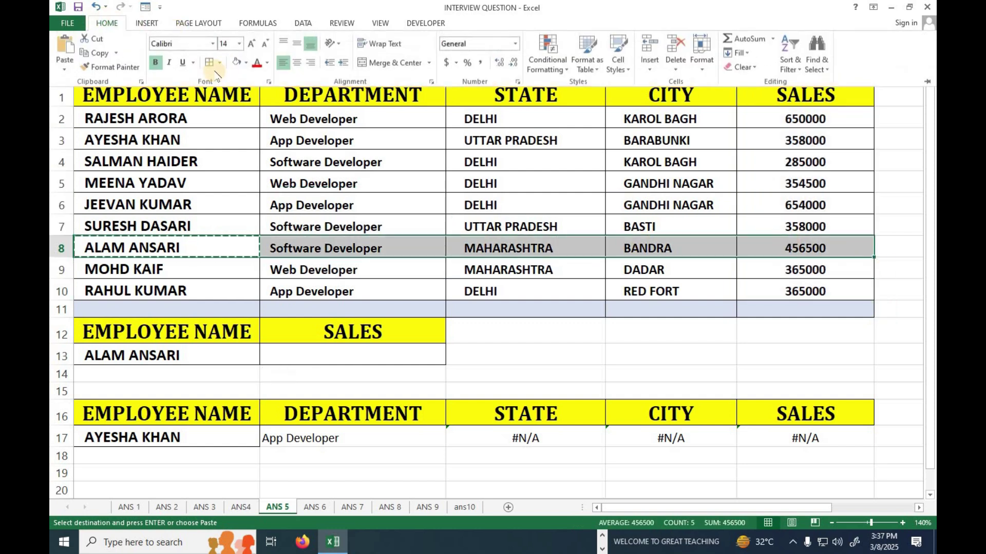
click(246, 64)
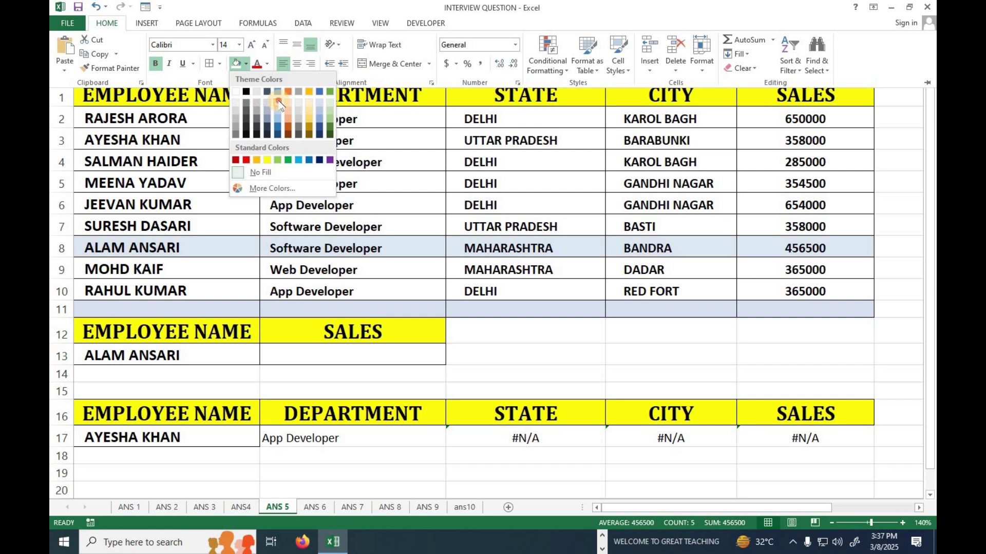
click(278, 103)
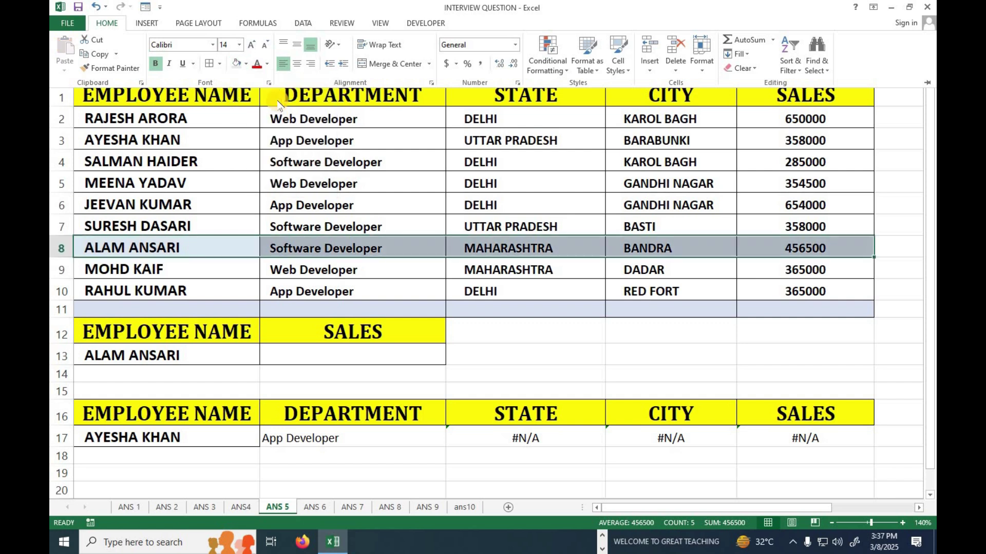
click(329, 361)
click(332, 357)
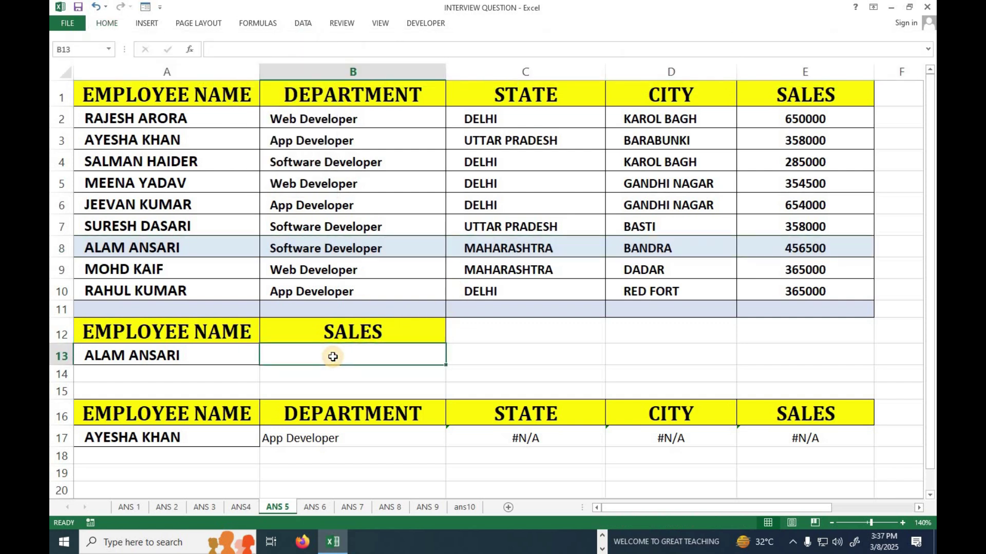
Enter =VLOOKUP(A13,A1:E10,5,0) in B13, returning 456500 in sales
text(=vl)
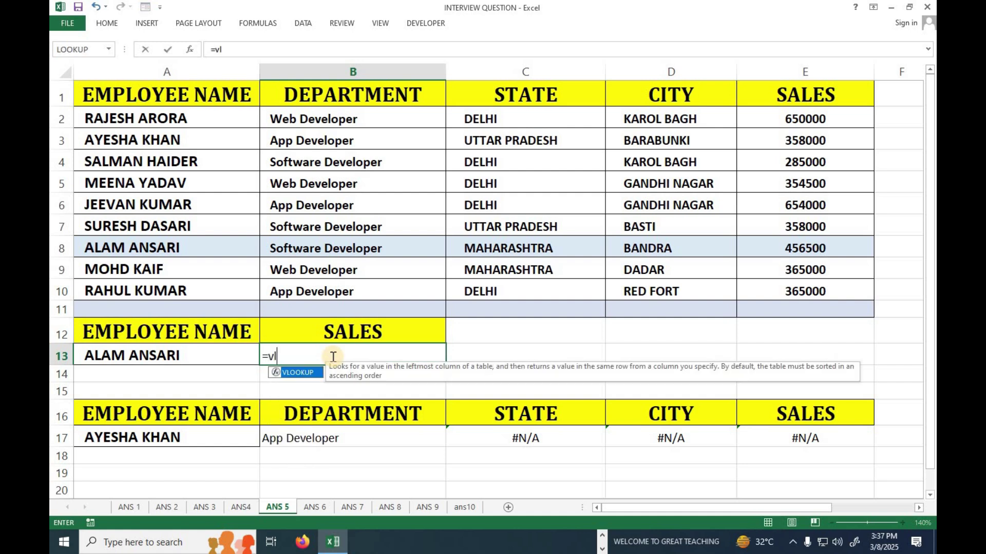
key(Tab)
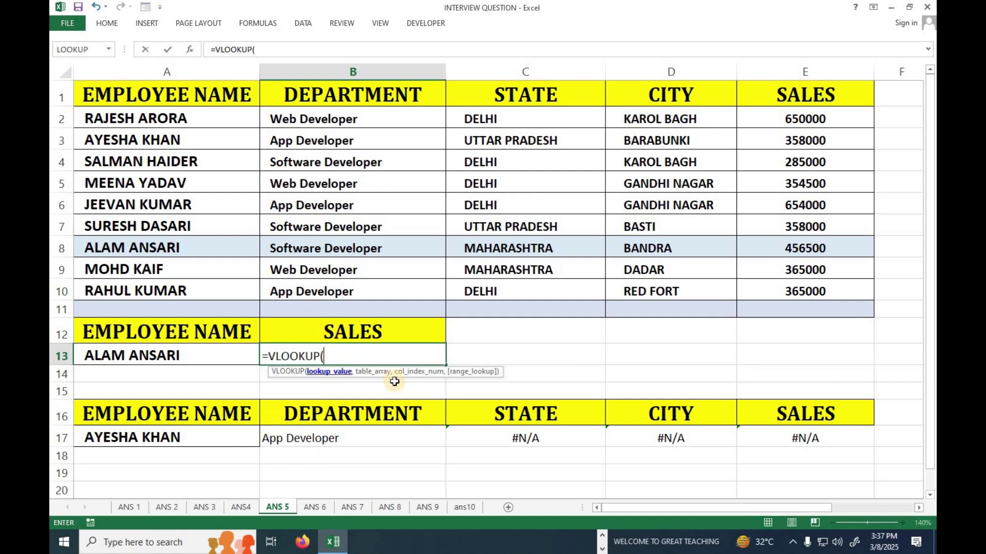
drag(396, 373, 342, 205)
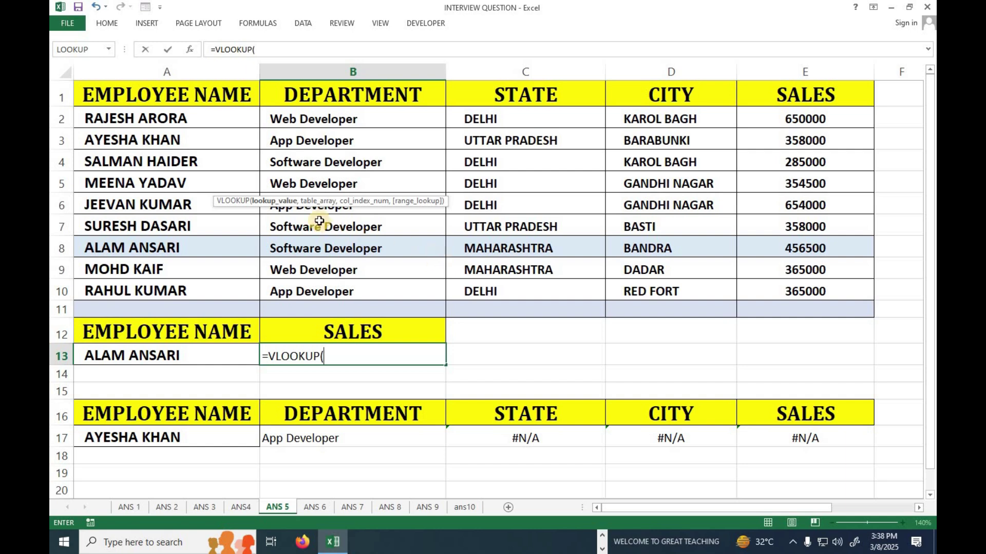
click(171, 357)
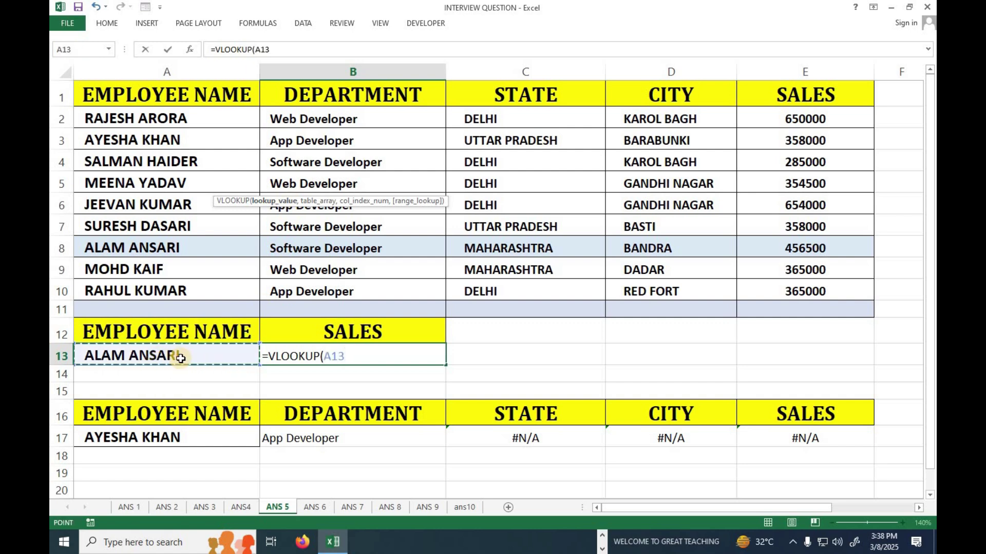
text(,)
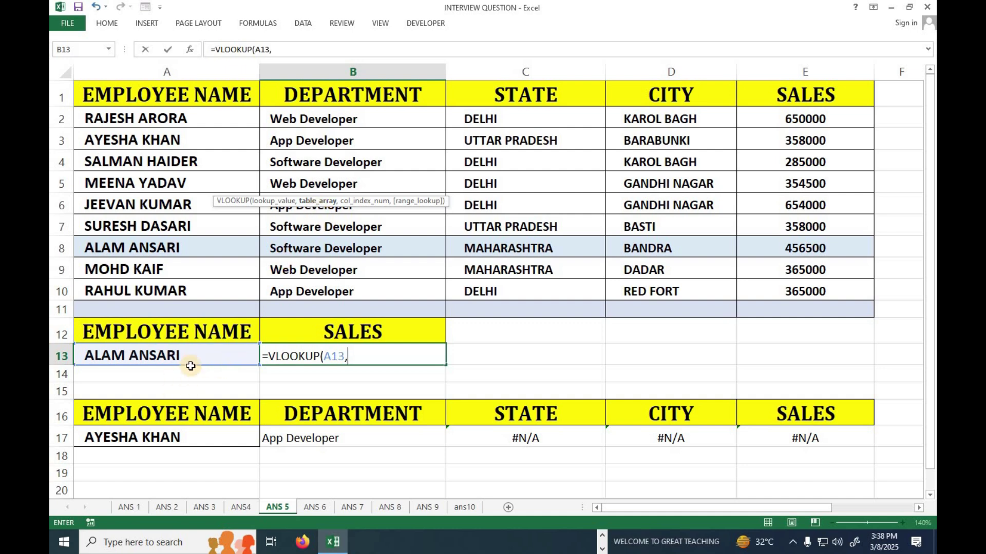
drag(134, 101, 762, 296)
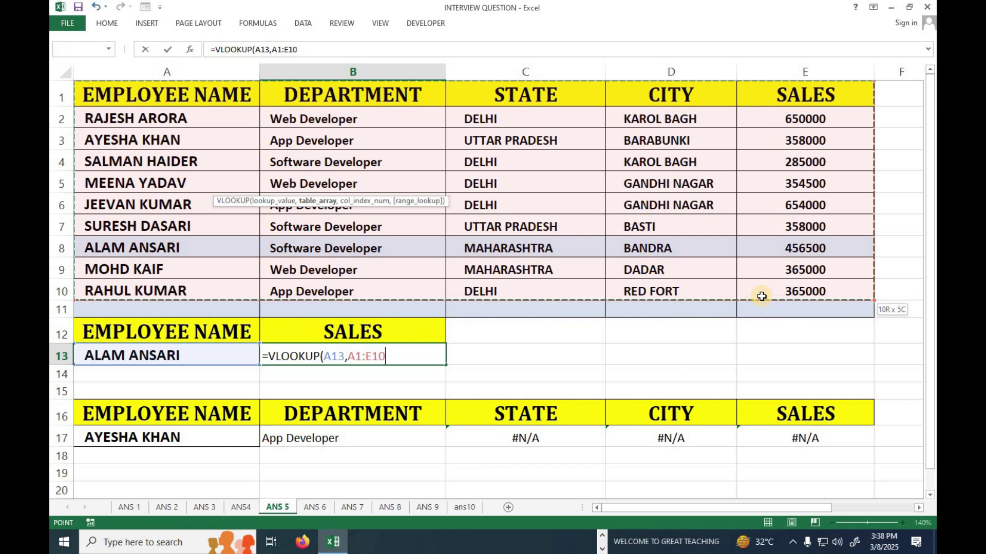
text(m)
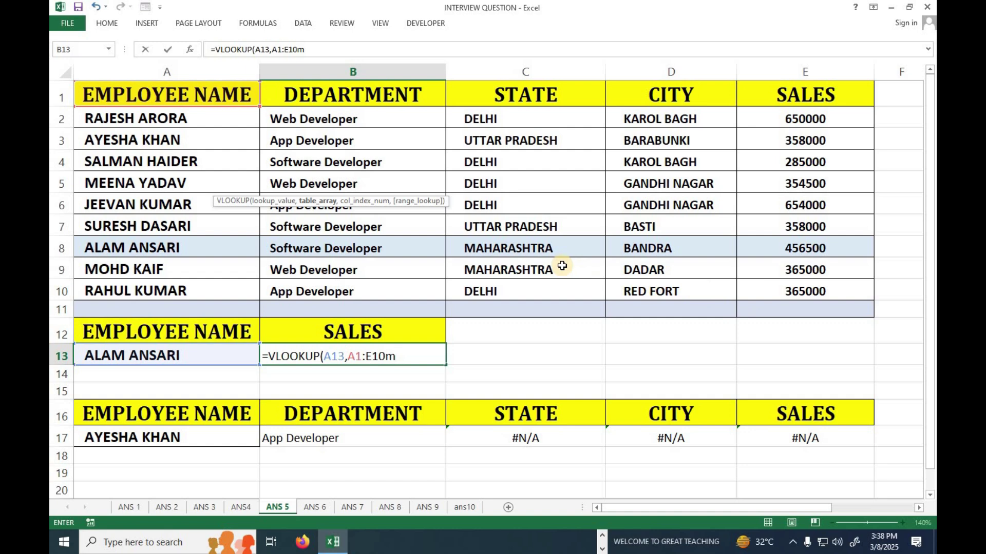
key(BackSpace)
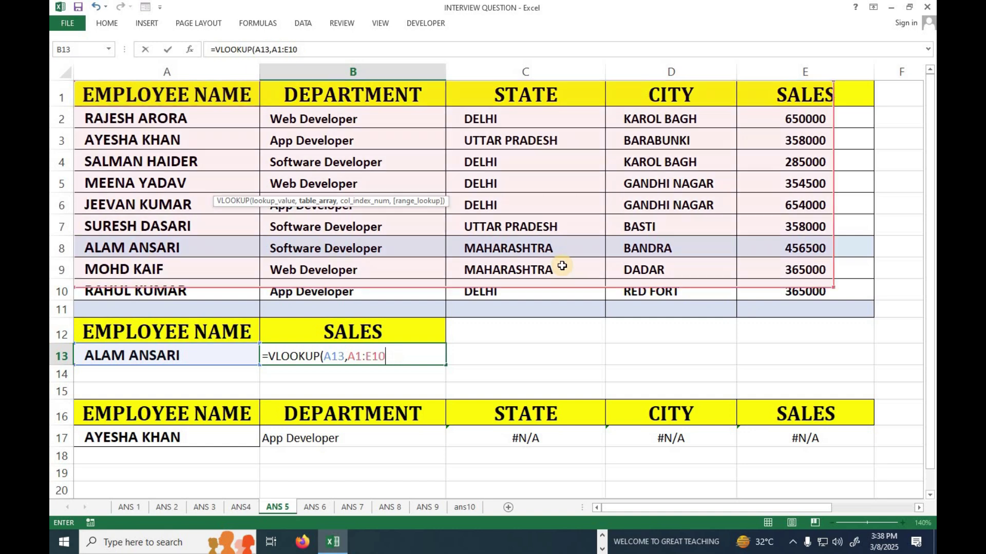
text(,5)
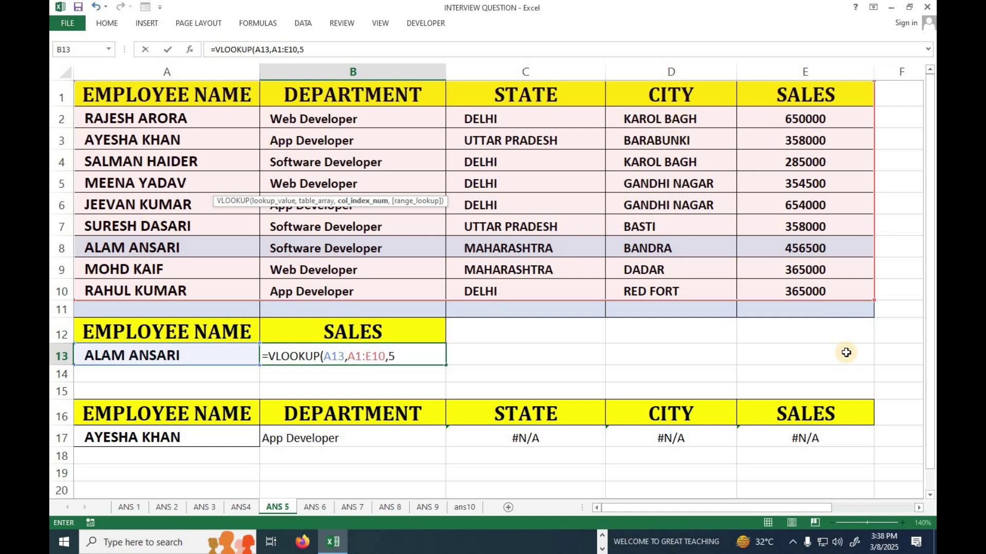
text(,0)
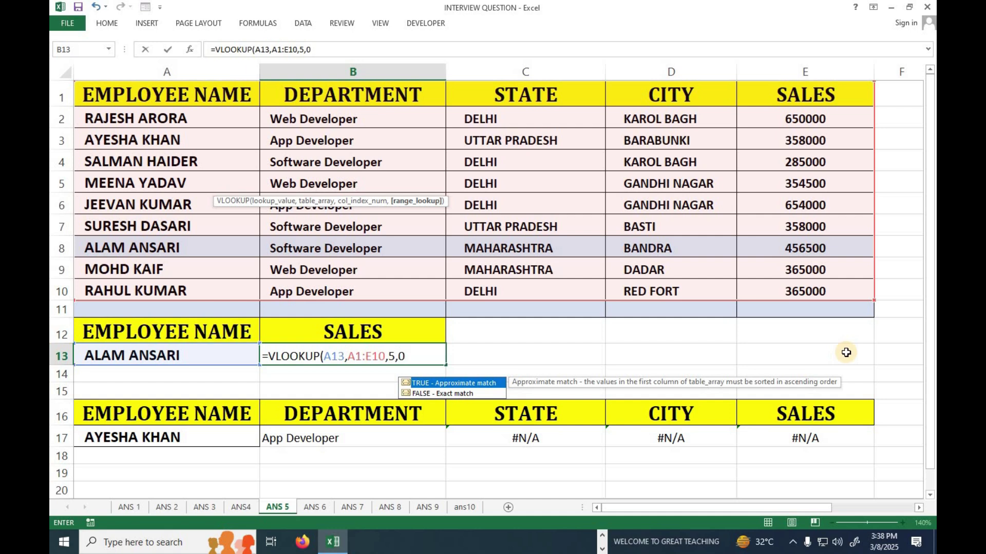
text())
key(Return)
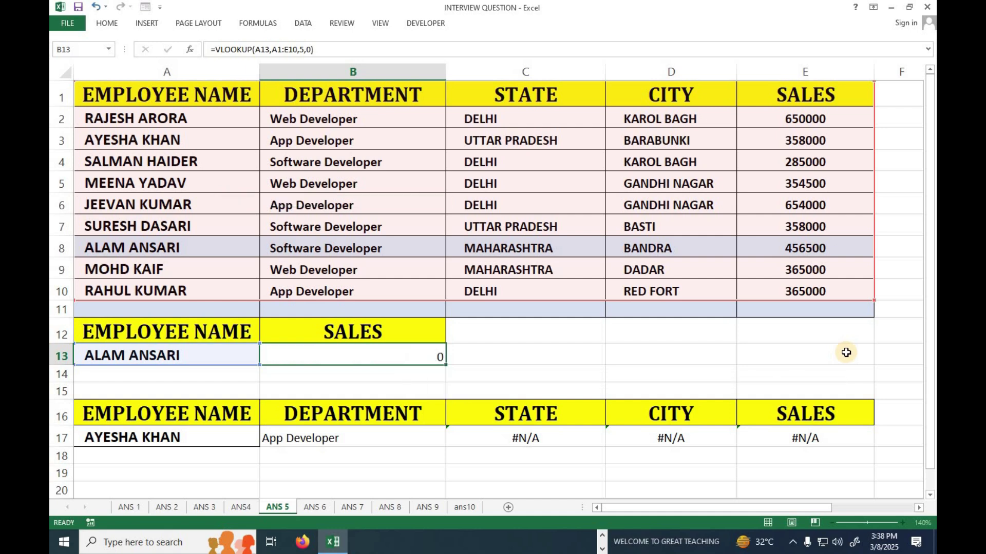
click(834, 253)
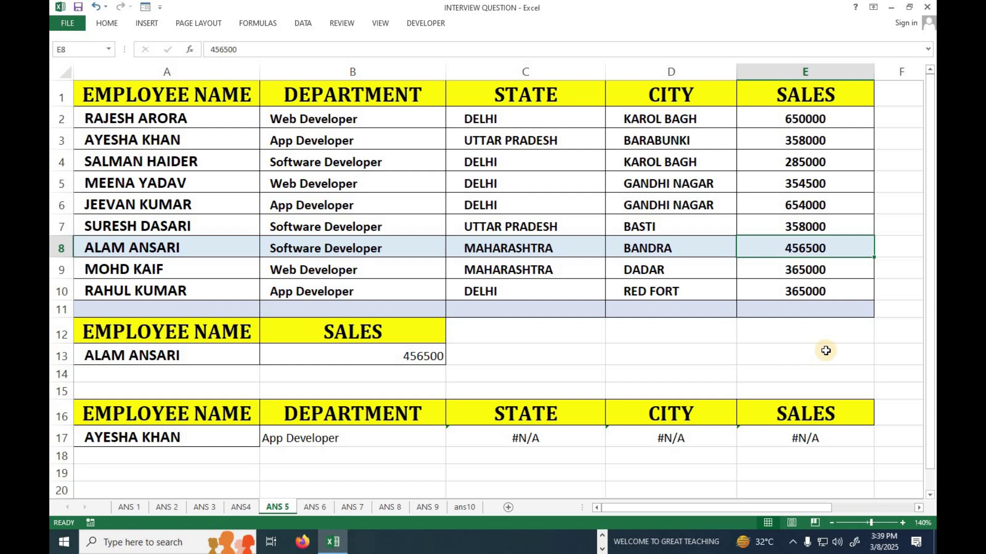
click(217, 361)
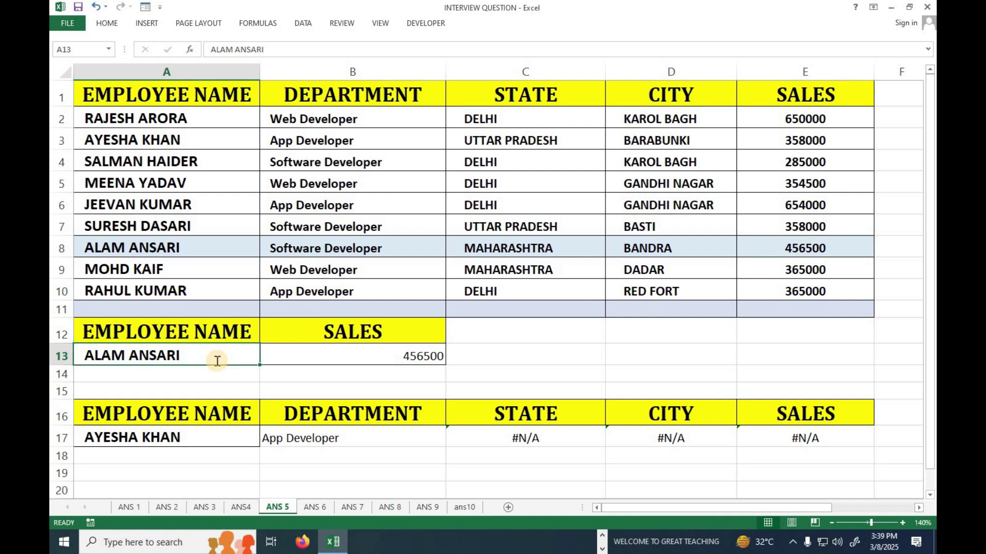
text(ra)
text(hes)
key(BackSpace)
key(BackSpace)
key(BackSpace)
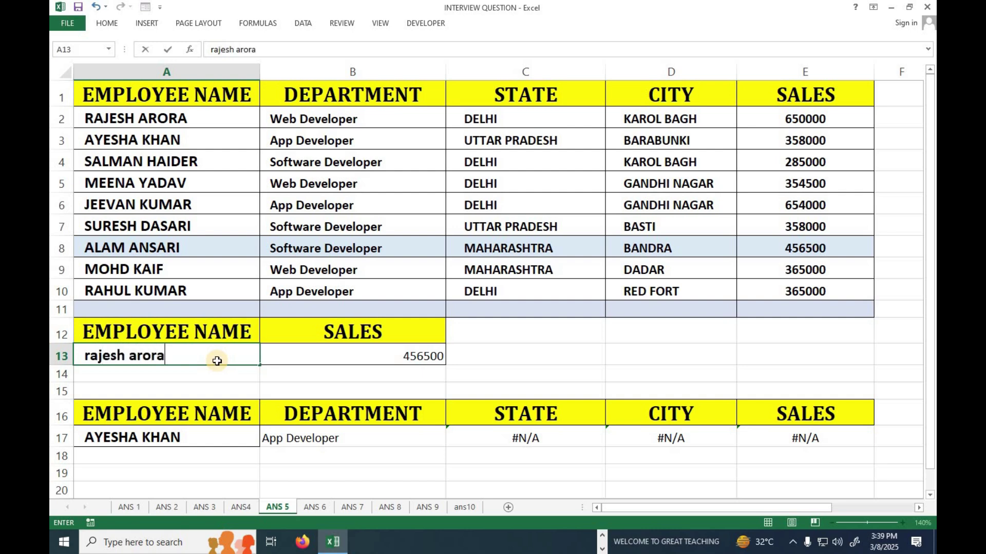
key(Return)
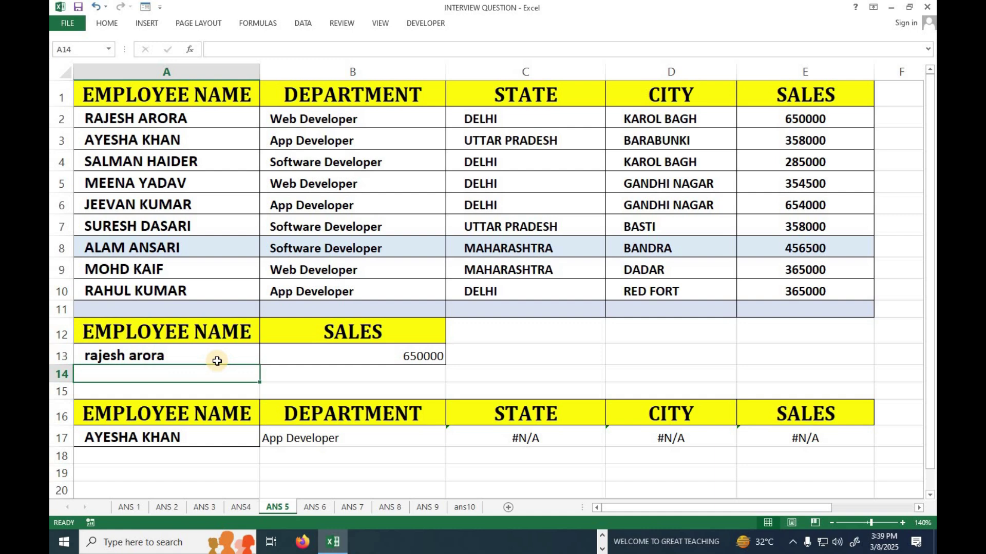
drag(175, 123, 786, 122)
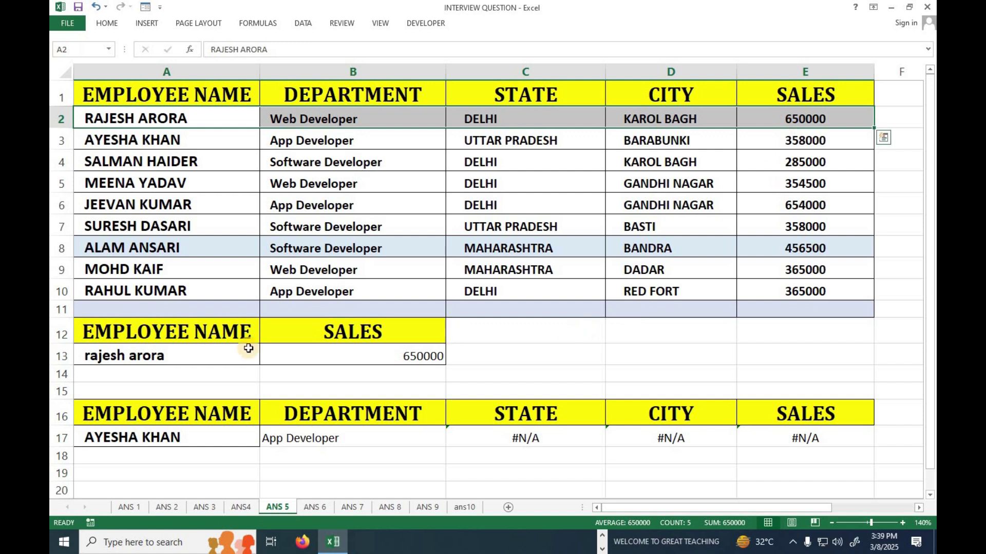
click(216, 363)
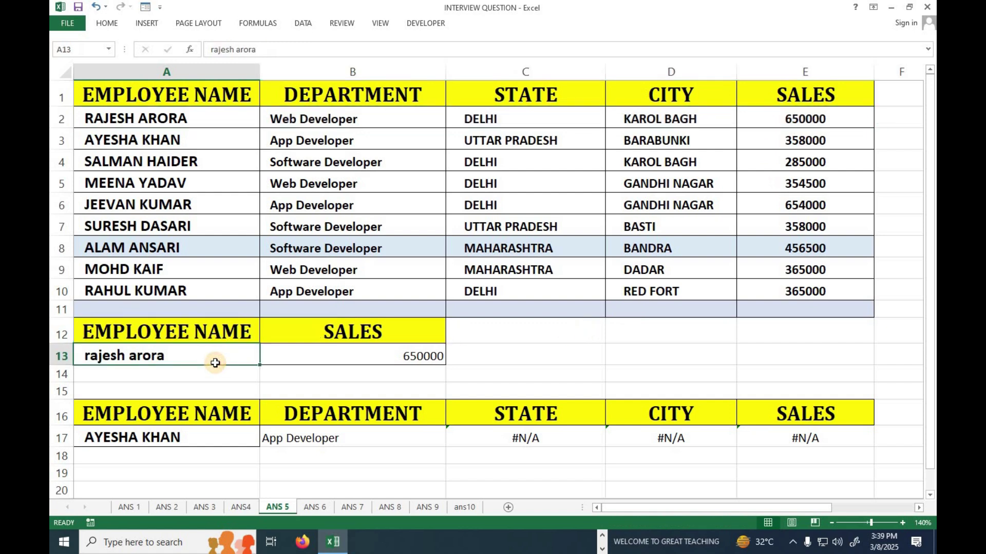
text(u)
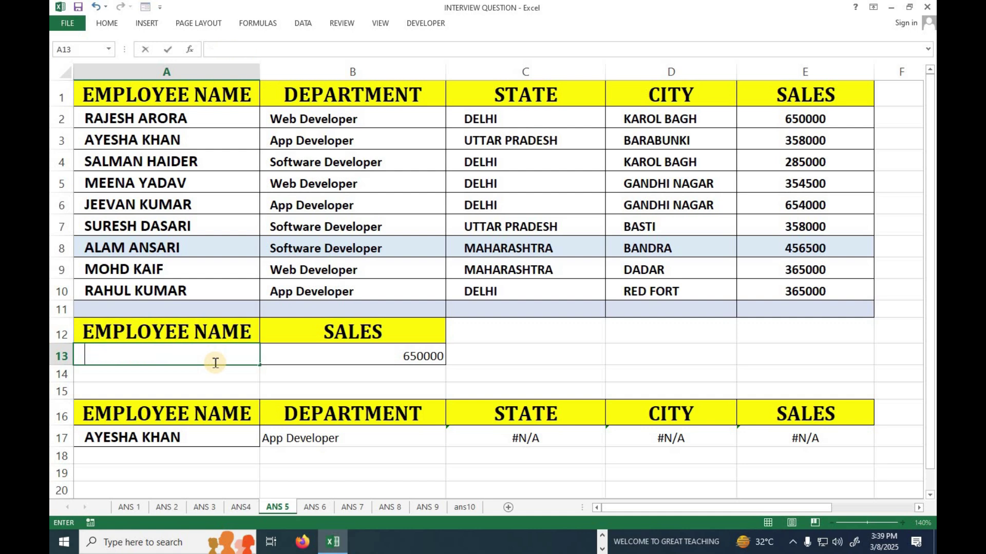
key(Return)
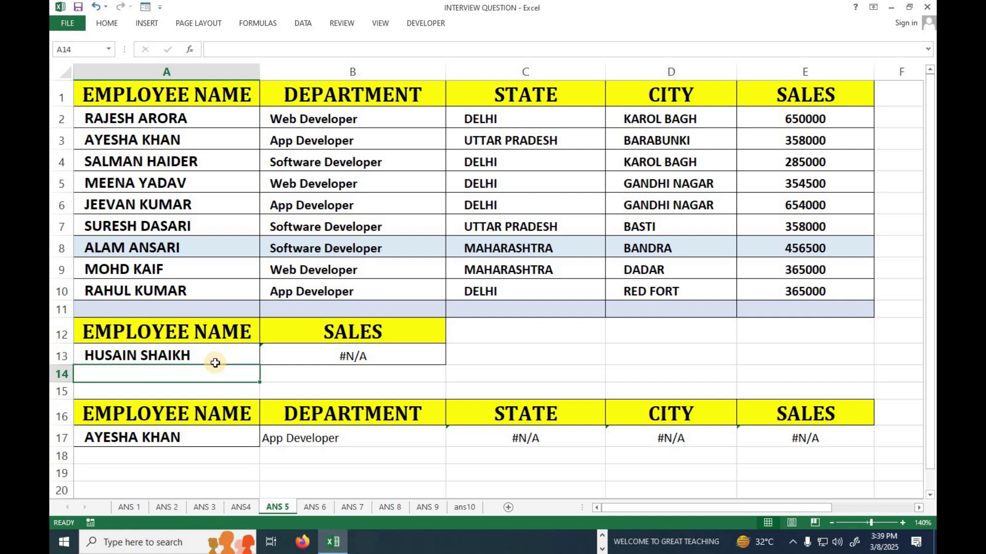
Clear the old formulas from B17:E17 and confirm each cell is empty
drag(136, 331, 400, 367)
scroll(401, 367, down, 2)
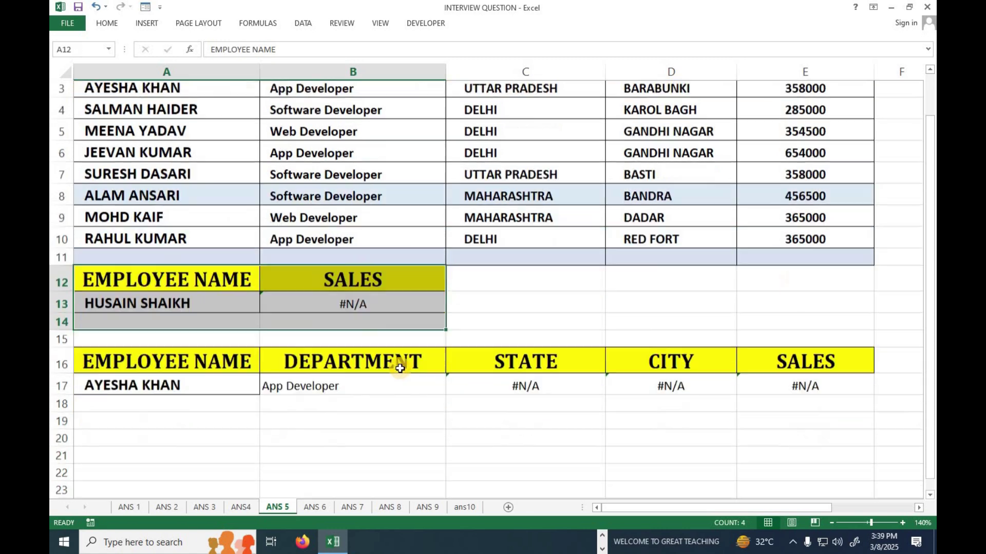
click(294, 304)
drag(294, 304, 796, 297)
key(Delete)
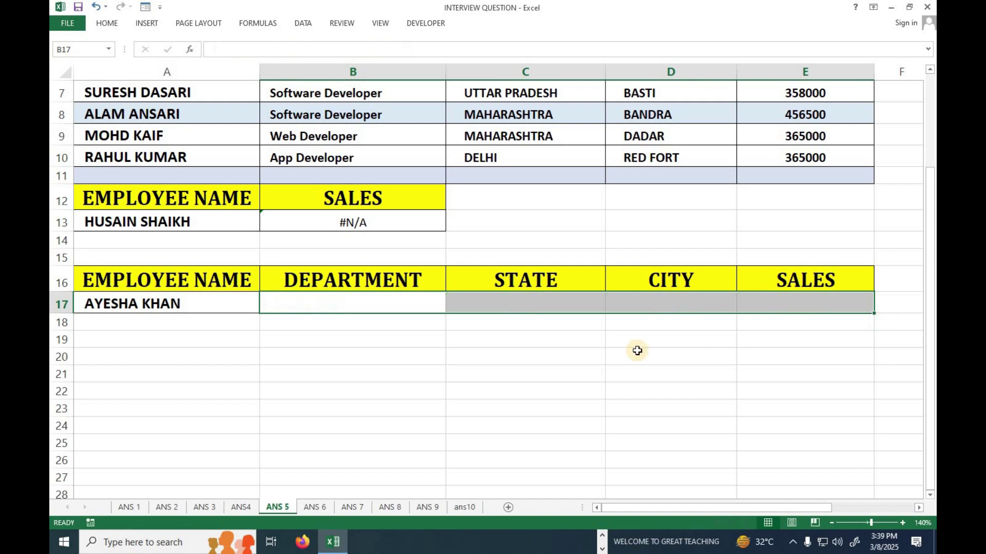
click(157, 305)
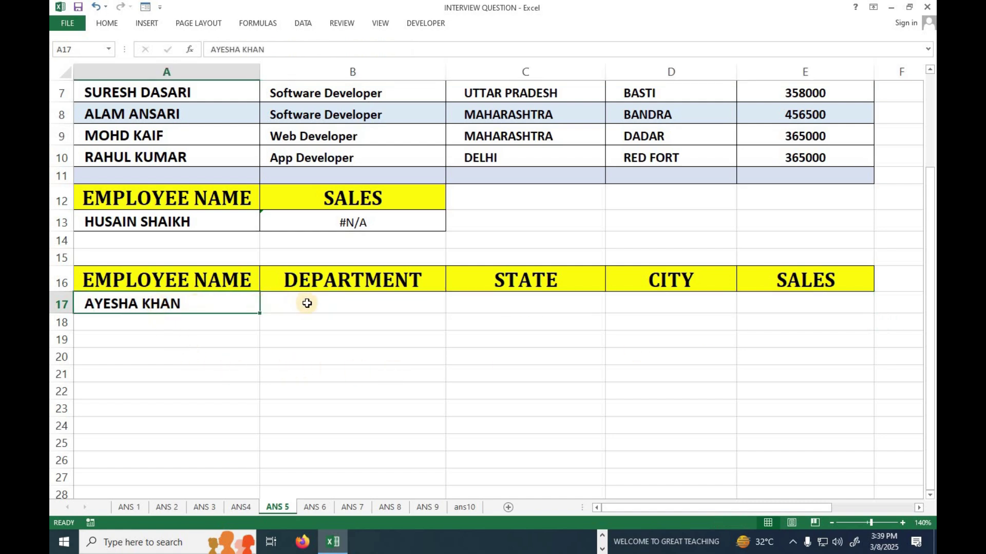
click(307, 303)
click(510, 302)
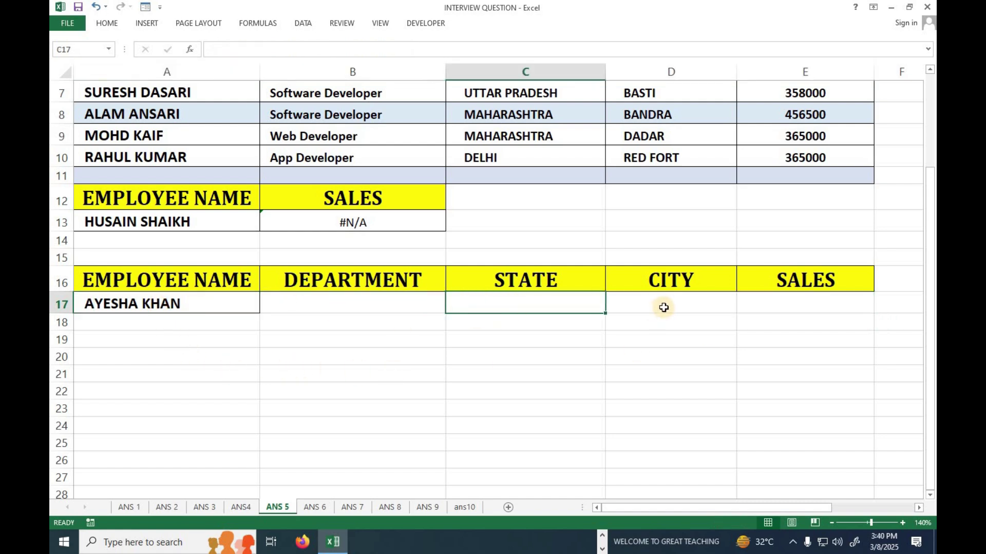
click(675, 307)
click(792, 302)
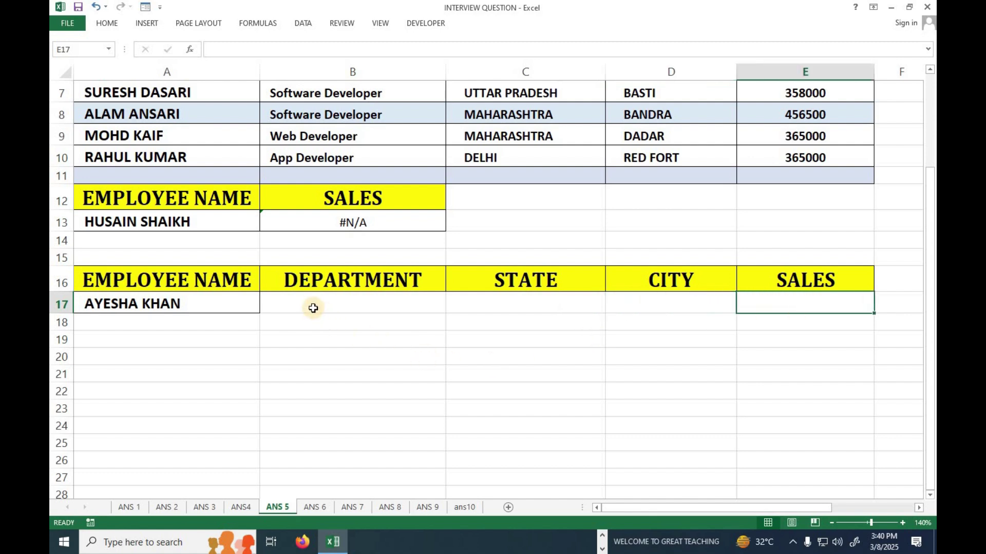
drag(384, 304, 788, 297)
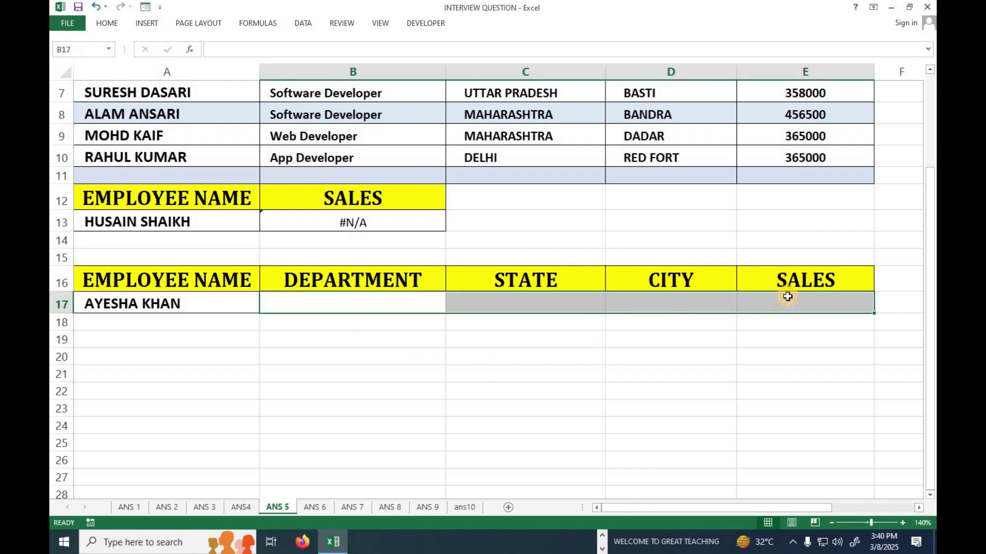
Enter =VLOOKUP(A17,A1:E10,COLUMNS(A16:B16),0) in B17, returning App Developer
text(=VLOOKUP()
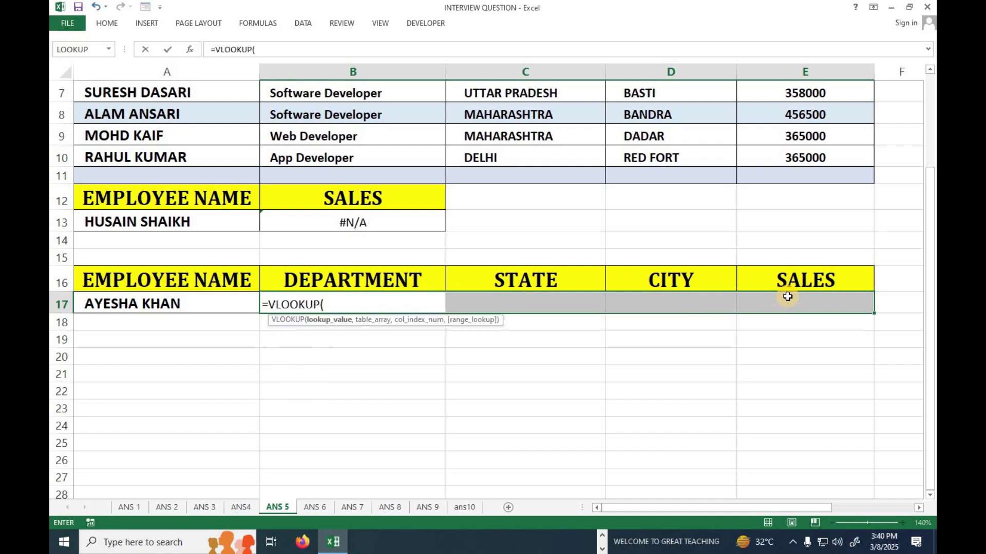
click(200, 302)
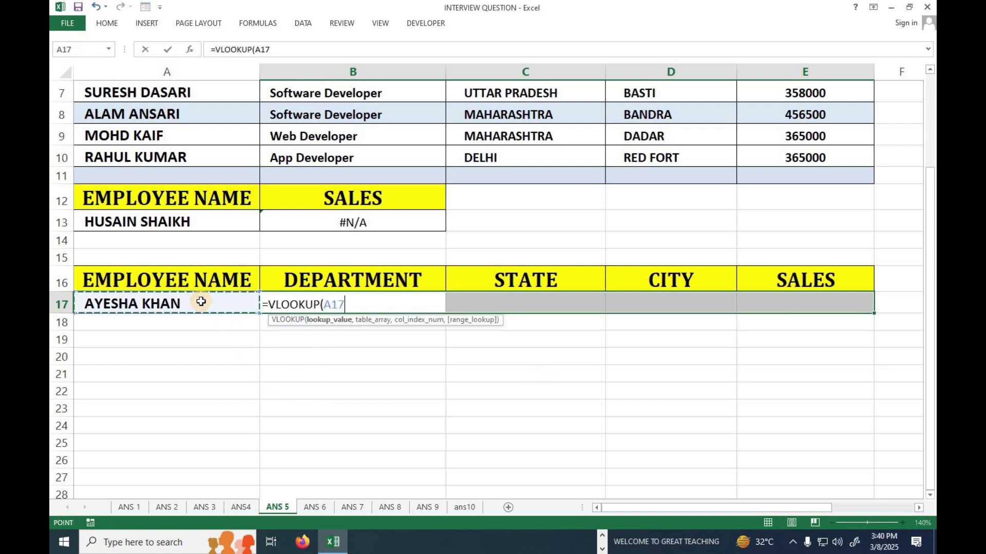
key(F4)
key(F4)
key(F4)
key(F4)
text(,)
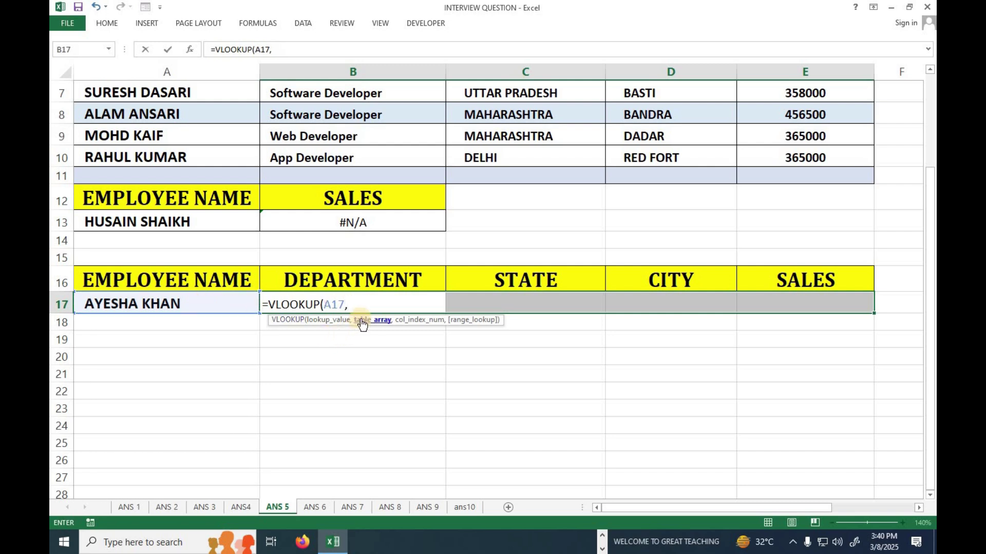
scroll(361, 321, up, 2)
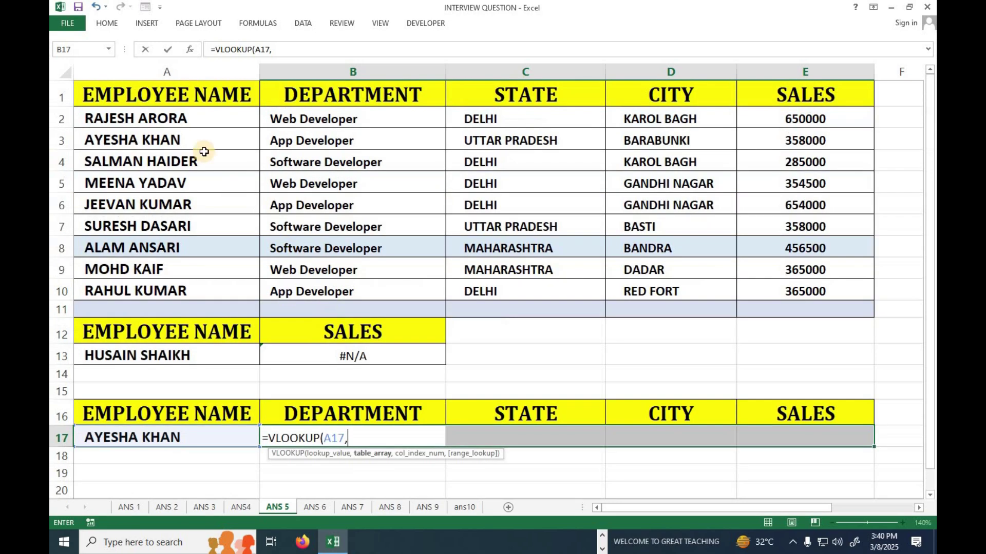
drag(169, 93, 783, 288)
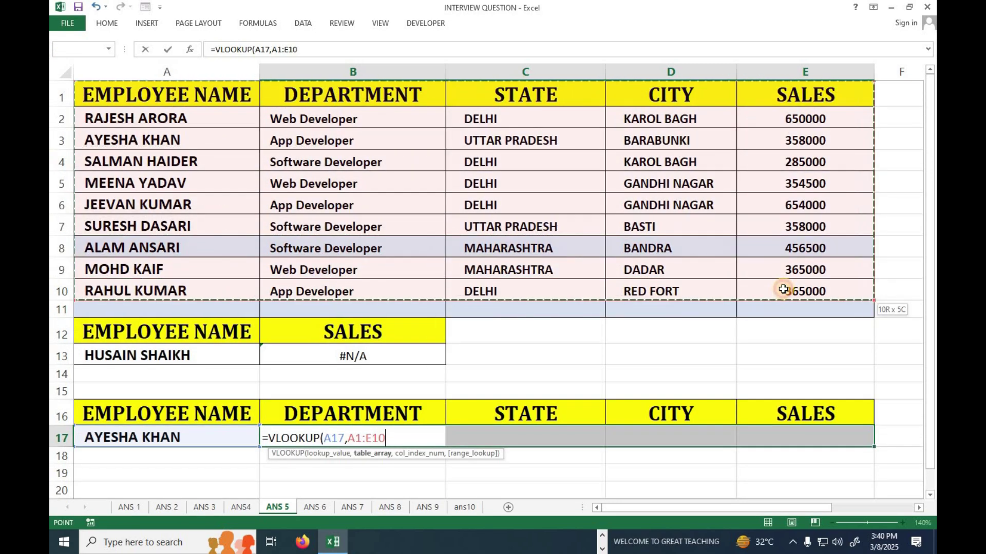
text(M)
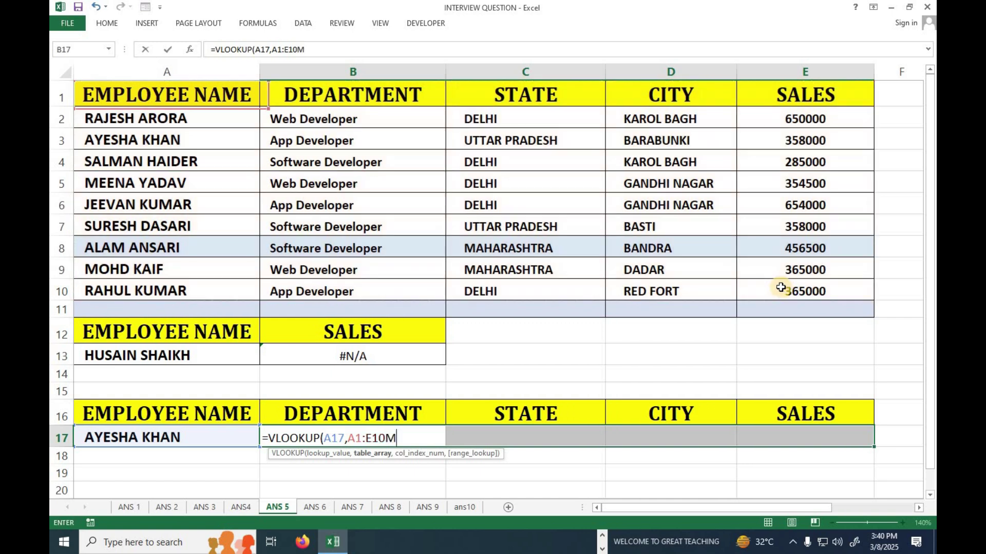
key(BackSpace)
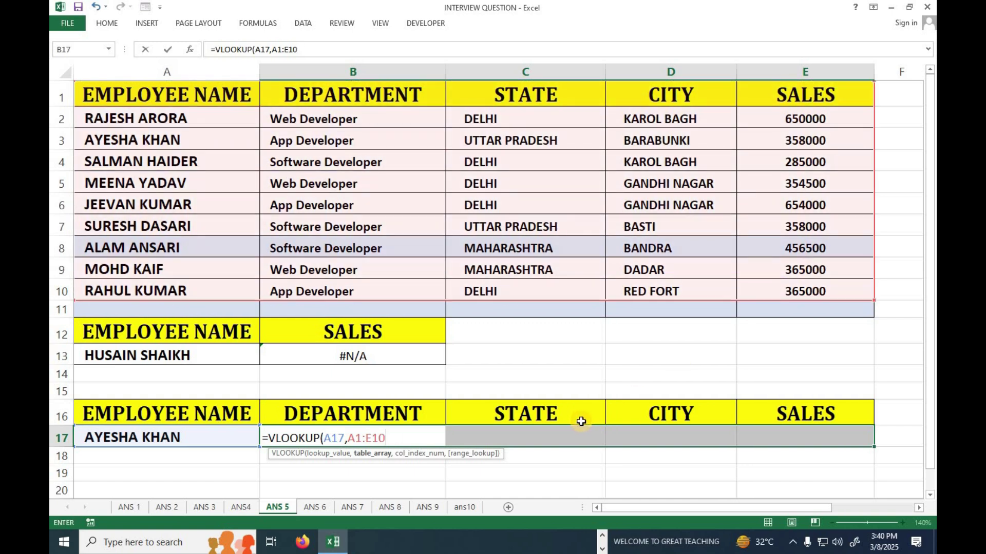
text(,)
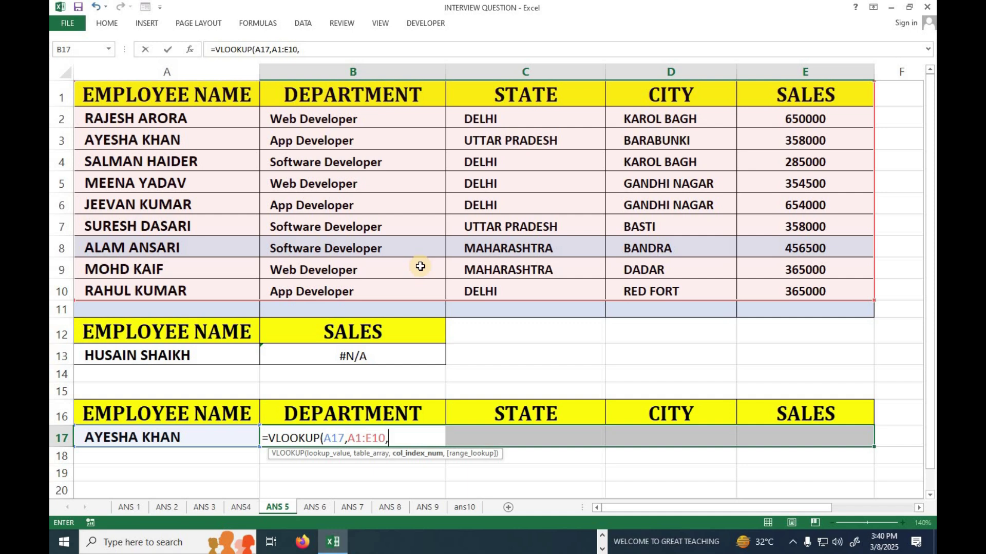
text(COLUMNS()
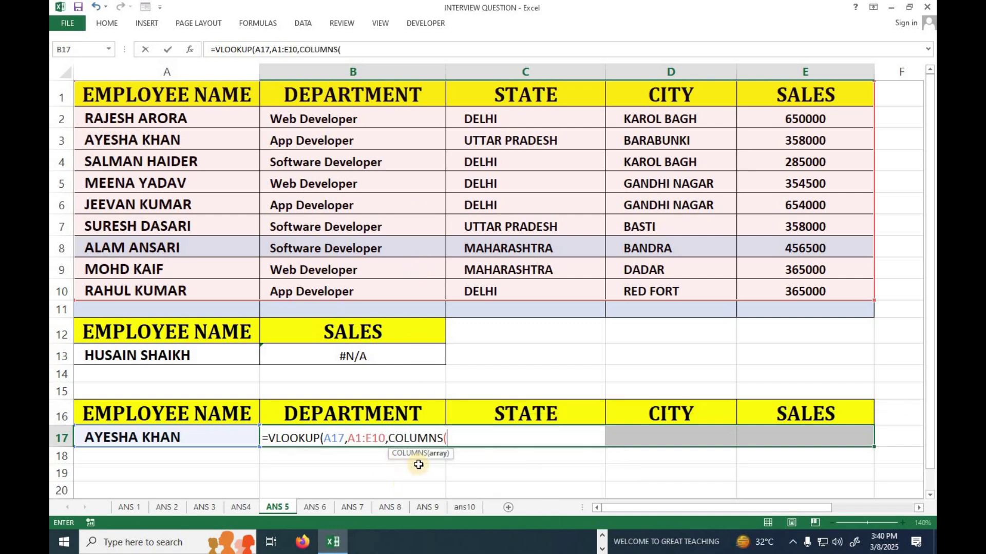
drag(148, 415, 329, 415)
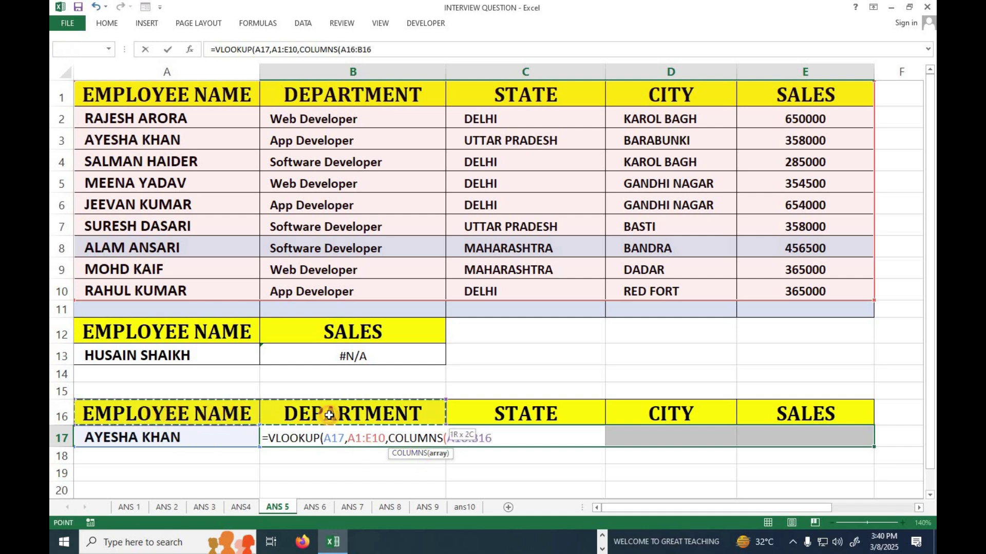
drag(329, 414, 326, 414)
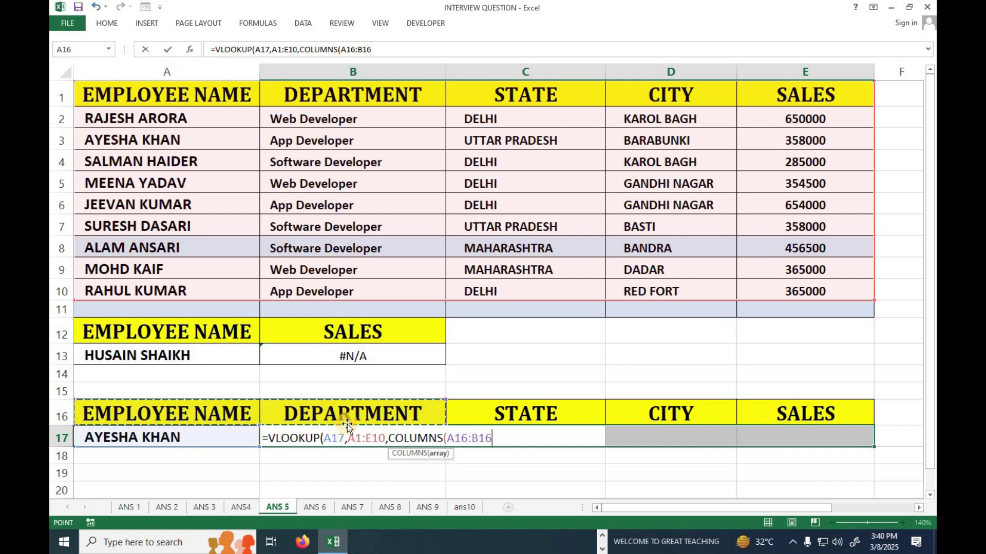
text(),)
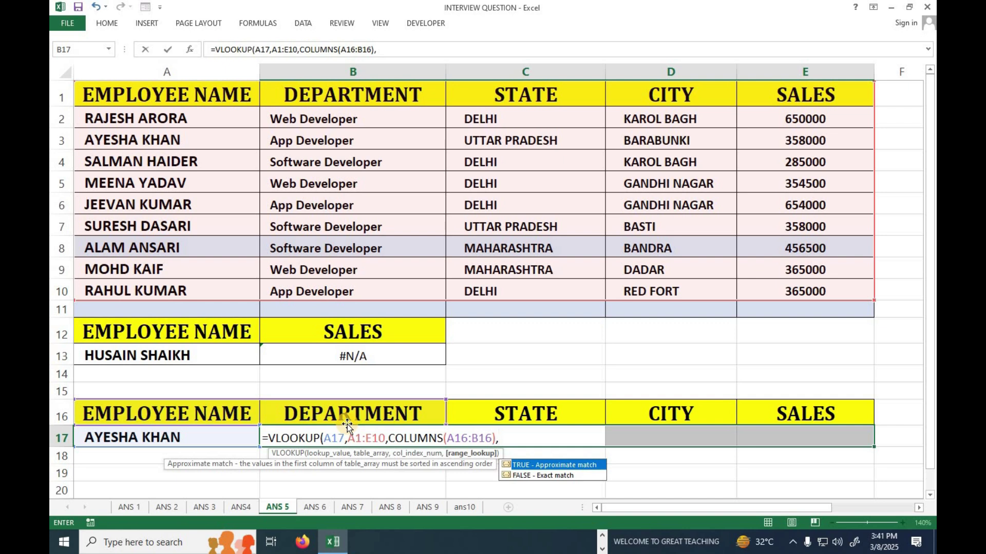
text(0)
key(Tab)
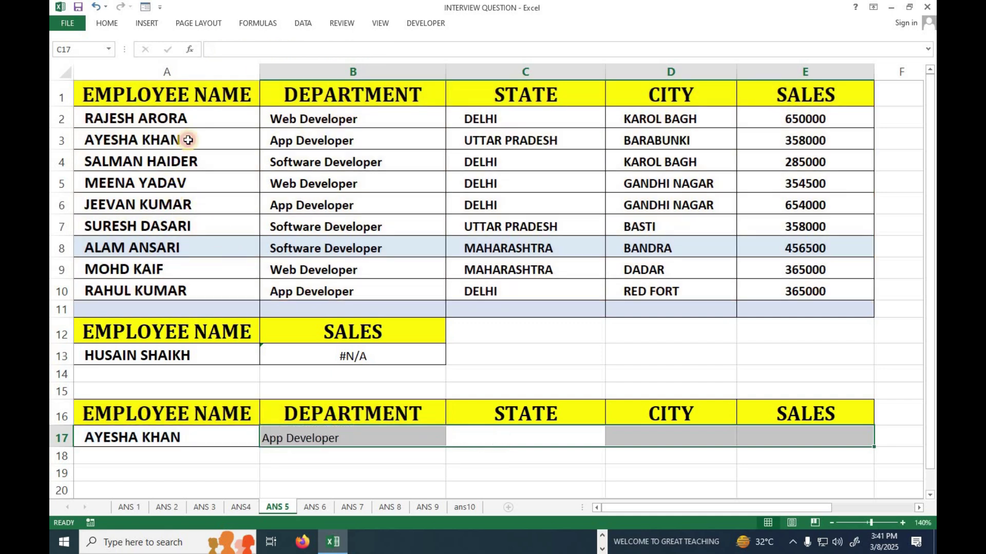
Fill B17's lookup into C17, D17 and E17 for state, city and sales, then inspect C17's formula
drag(187, 142, 325, 138)
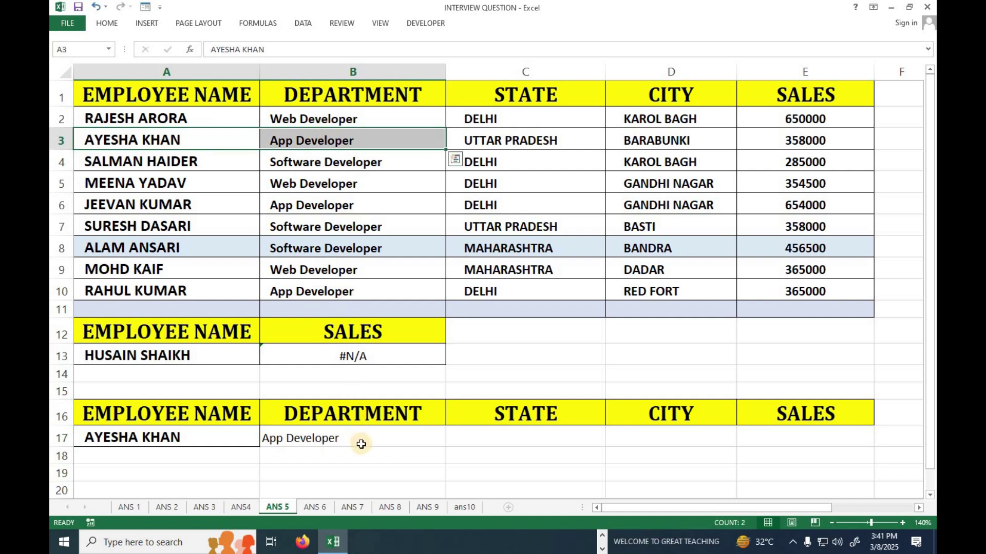
click(390, 442)
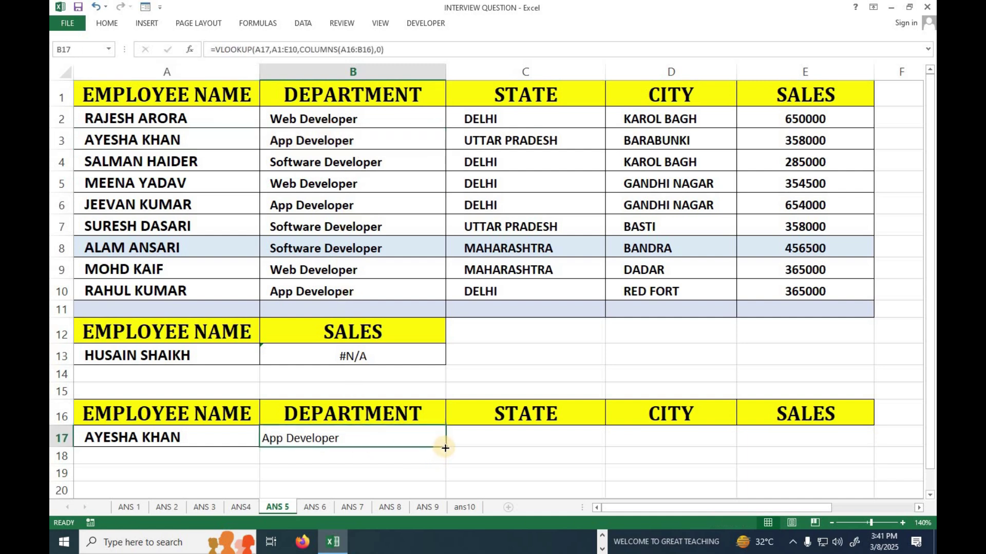
drag(445, 448, 567, 442)
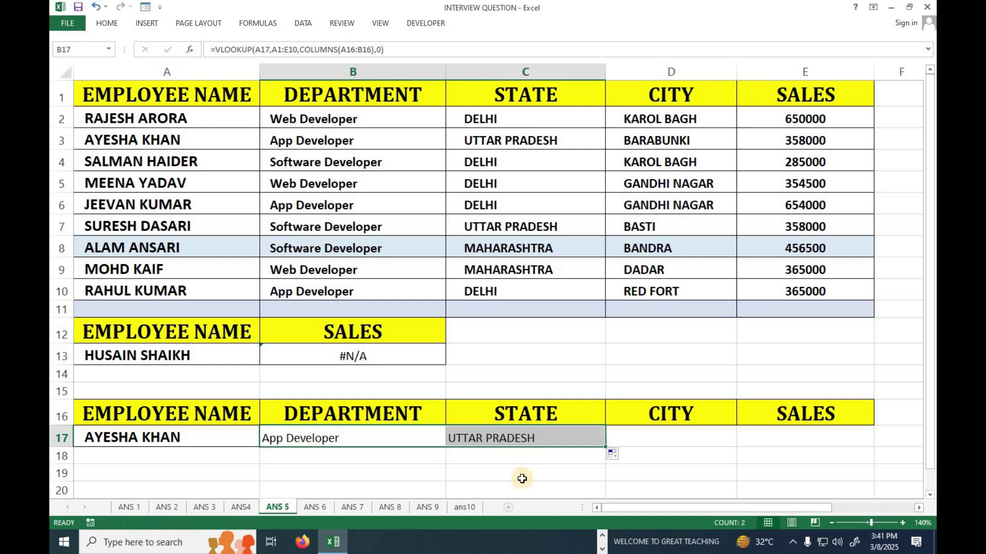
click(520, 141)
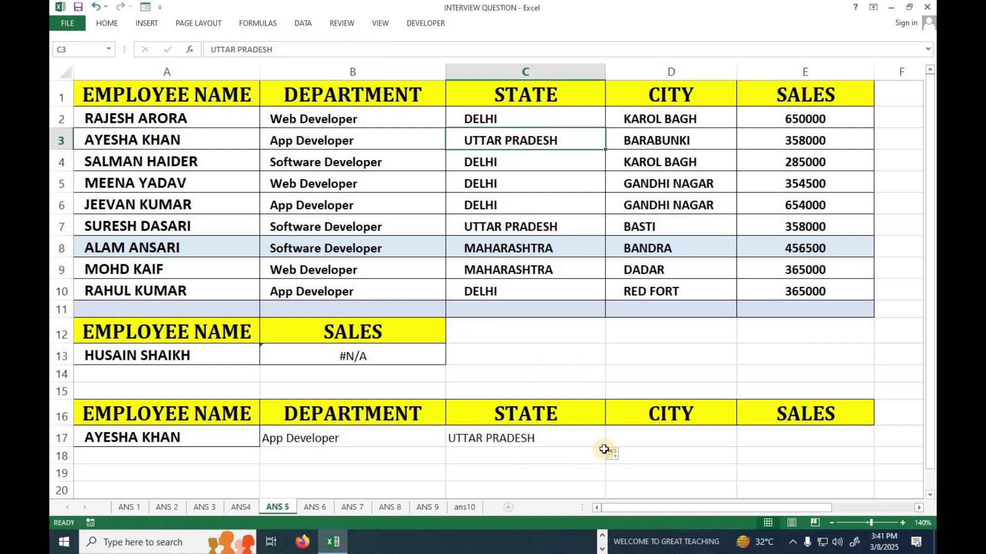
click(585, 441)
drag(604, 449, 670, 435)
click(681, 430)
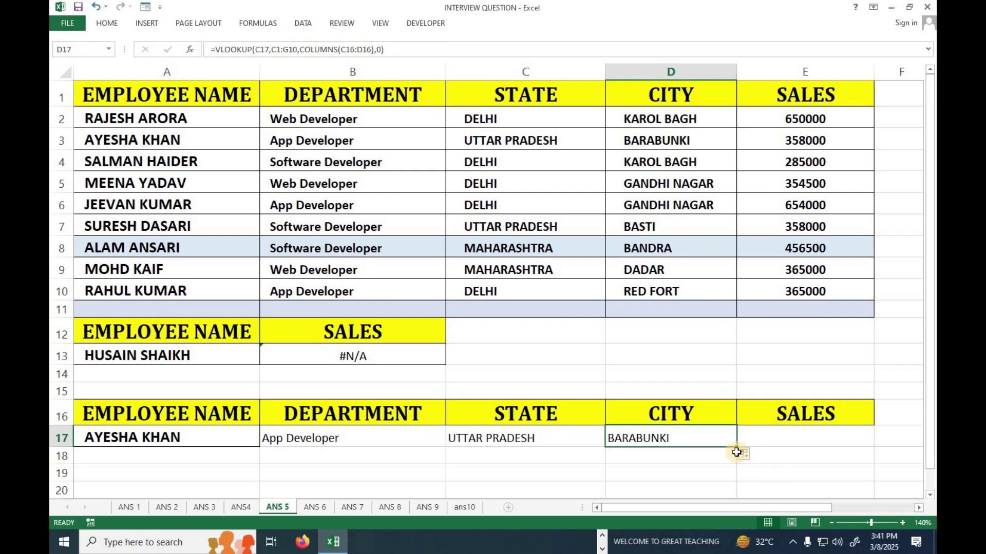
drag(736, 448, 793, 448)
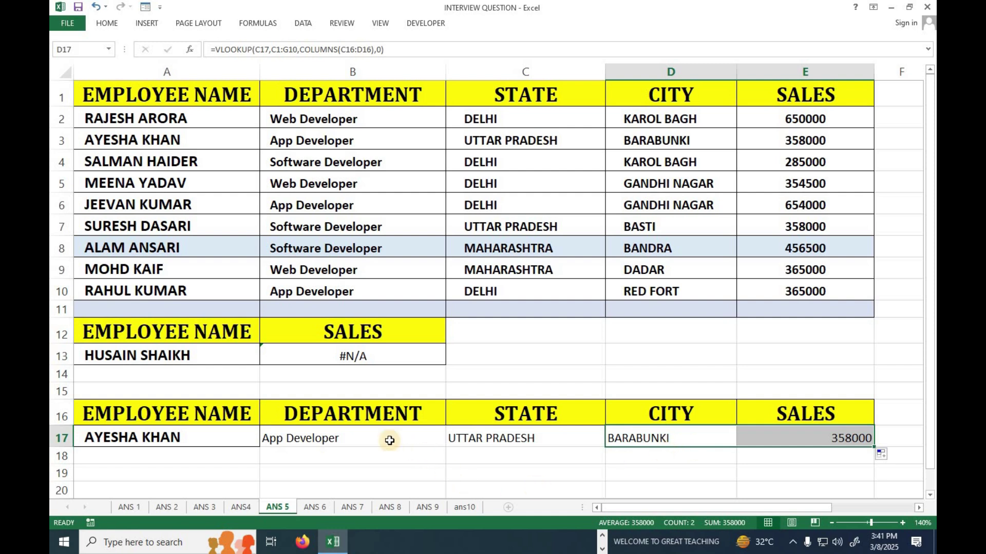
double_click(542, 441)
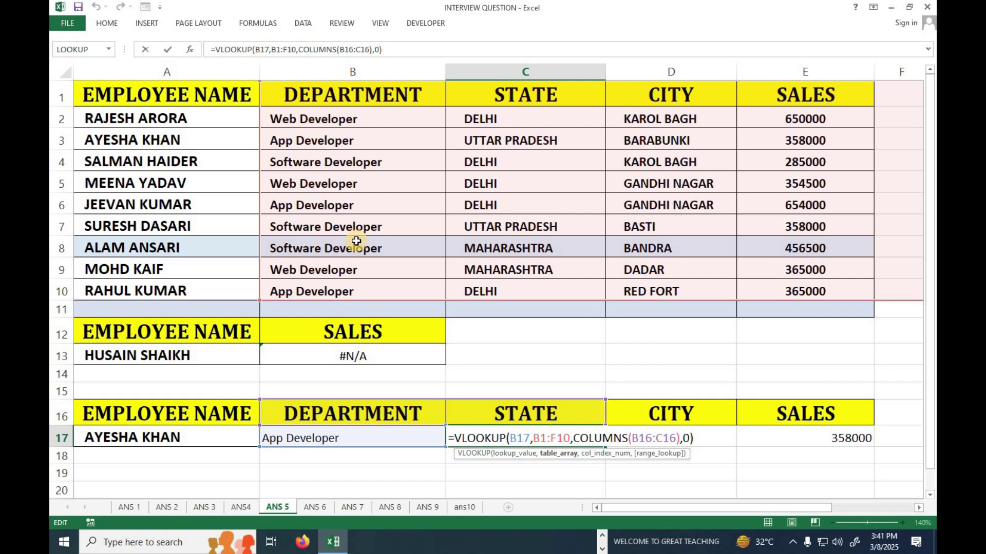
key(Return)
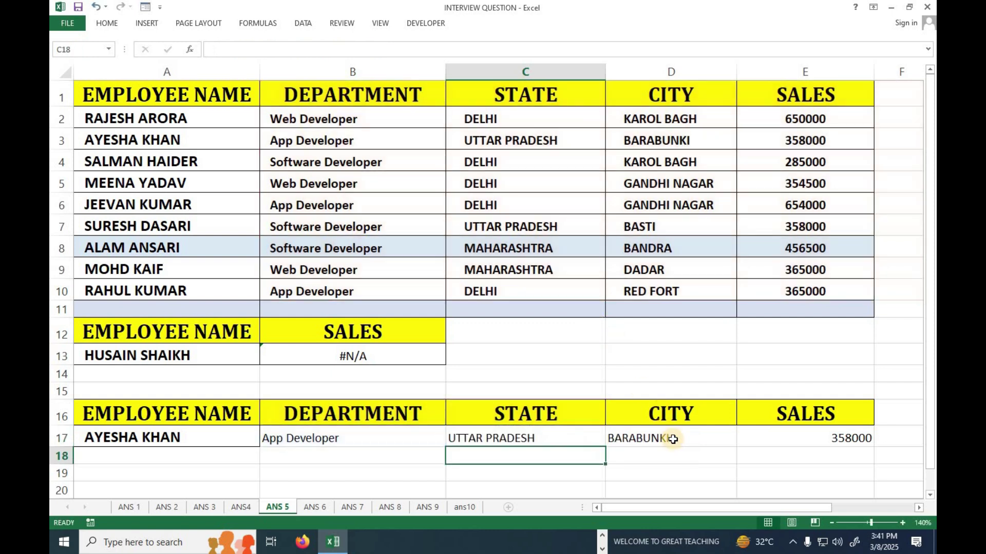
double_click(673, 440)
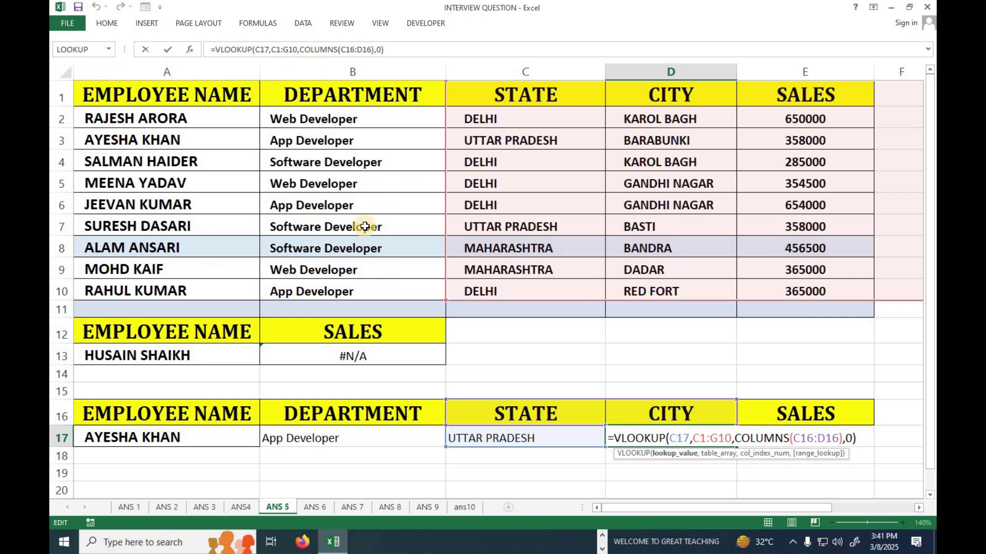
key(Return)
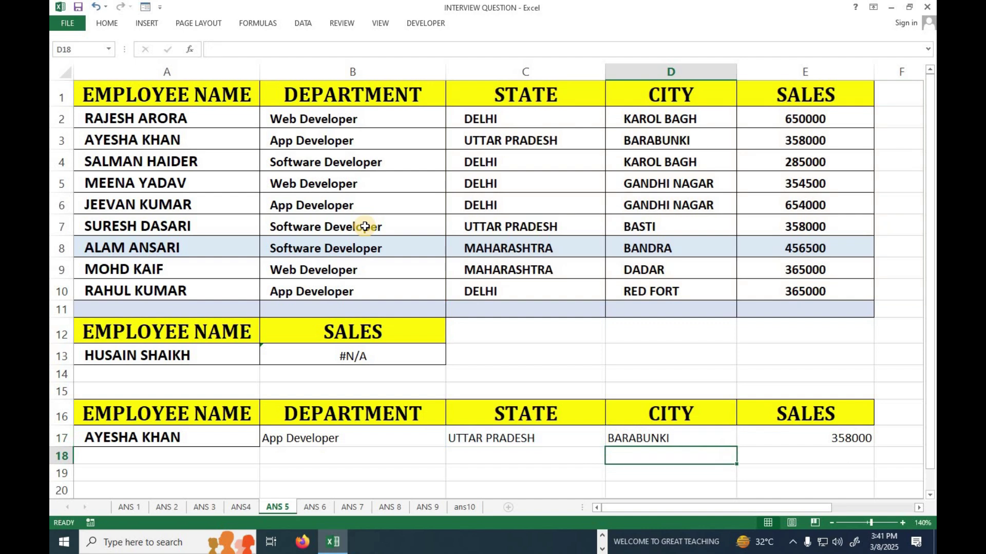
double_click(361, 432)
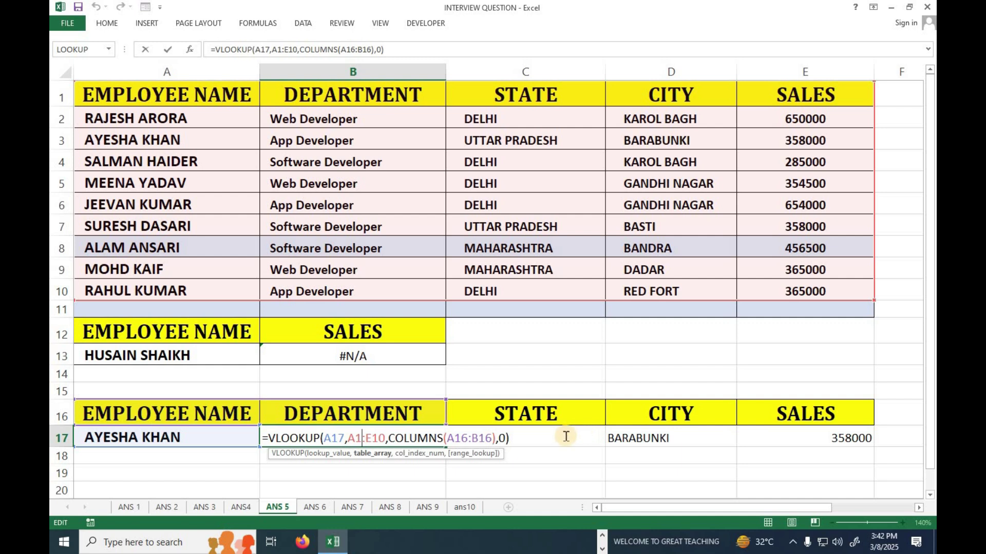
Make B17's lookup value absolute as $A$17 with F4 and copy the formula across row 17
key(Return)
double_click(314, 438)
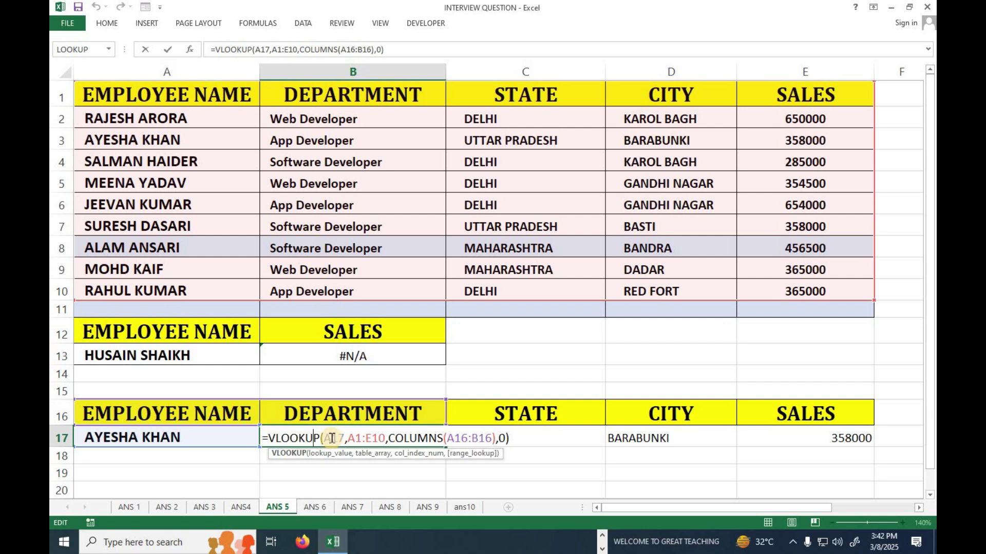
key(F2)
click(331, 437)
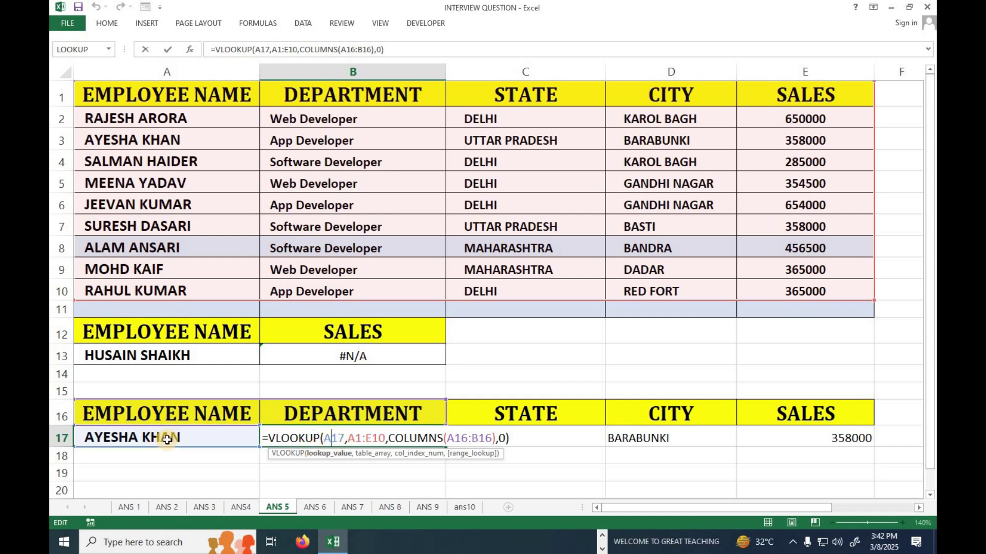
key(F4)
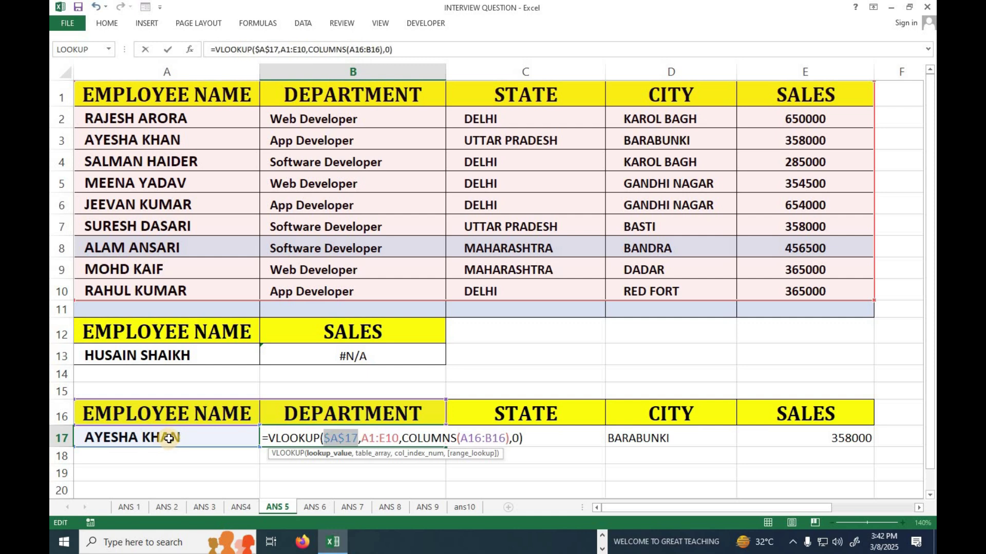
key(Return)
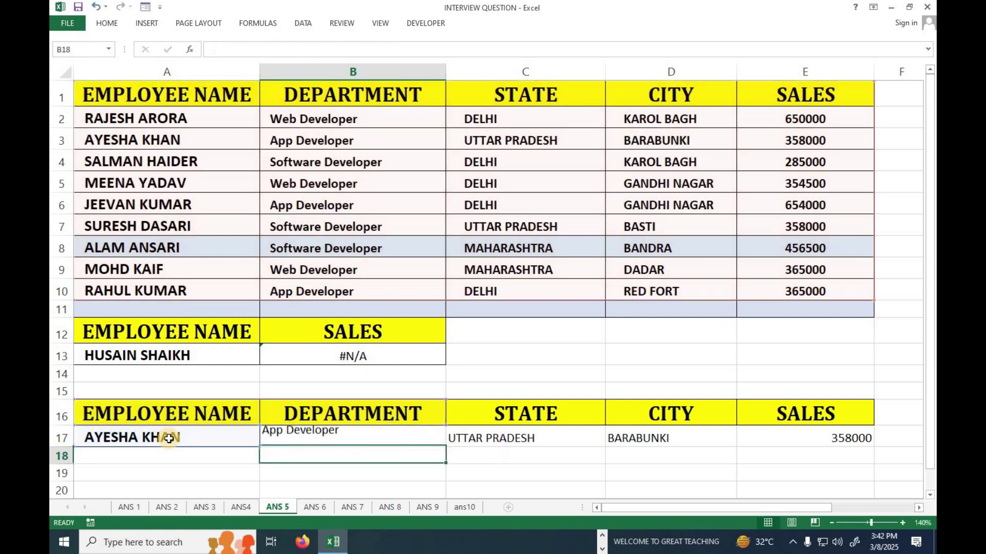
click(390, 443)
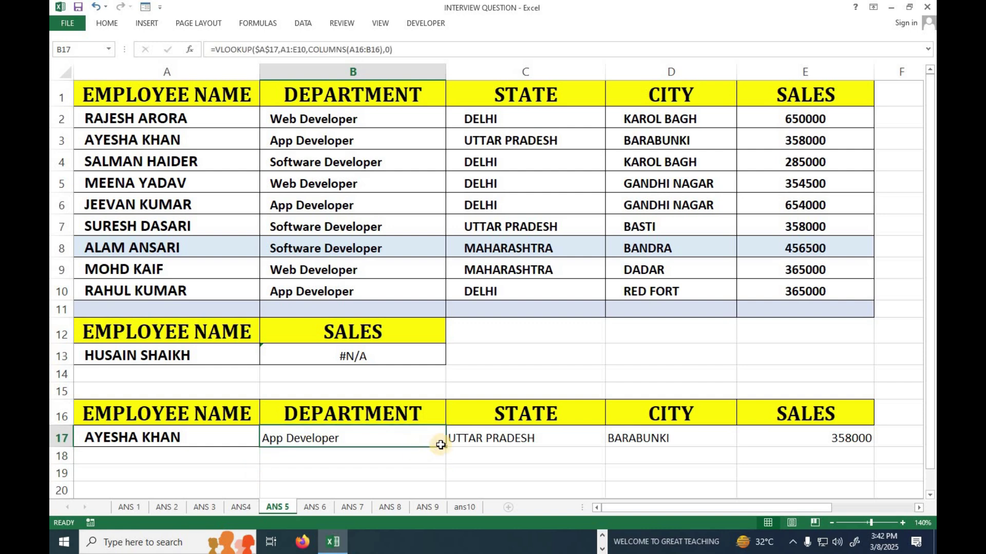
drag(447, 449, 529, 439)
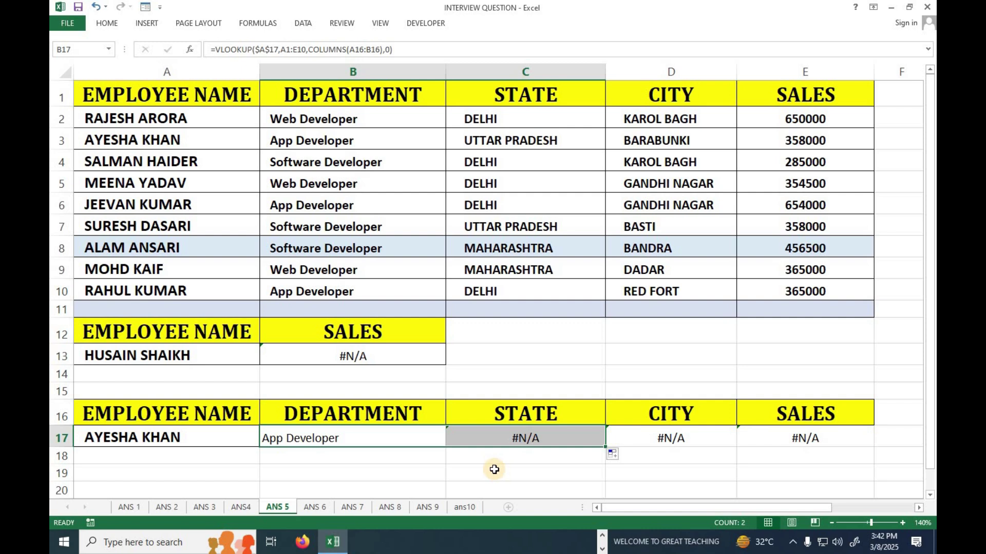
Inspect C17's copied formula with its shifted B1:F10 range, then reopen B17 for editing
double_click(543, 436)
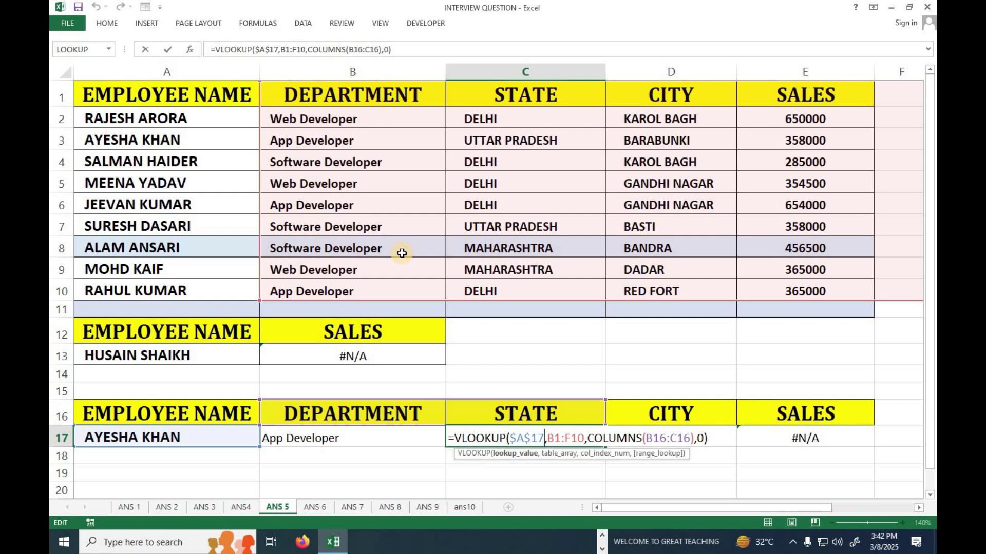
key(Return)
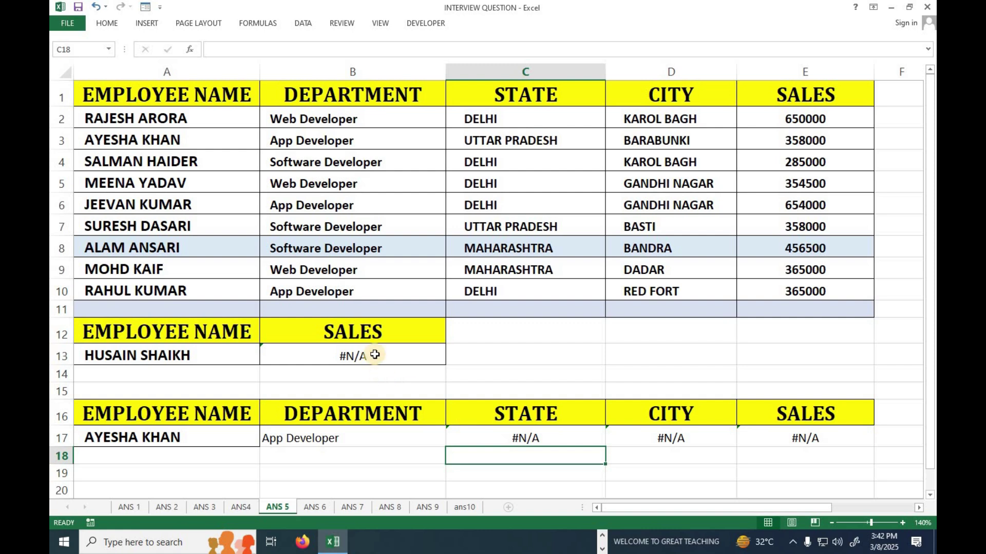
double_click(330, 439)
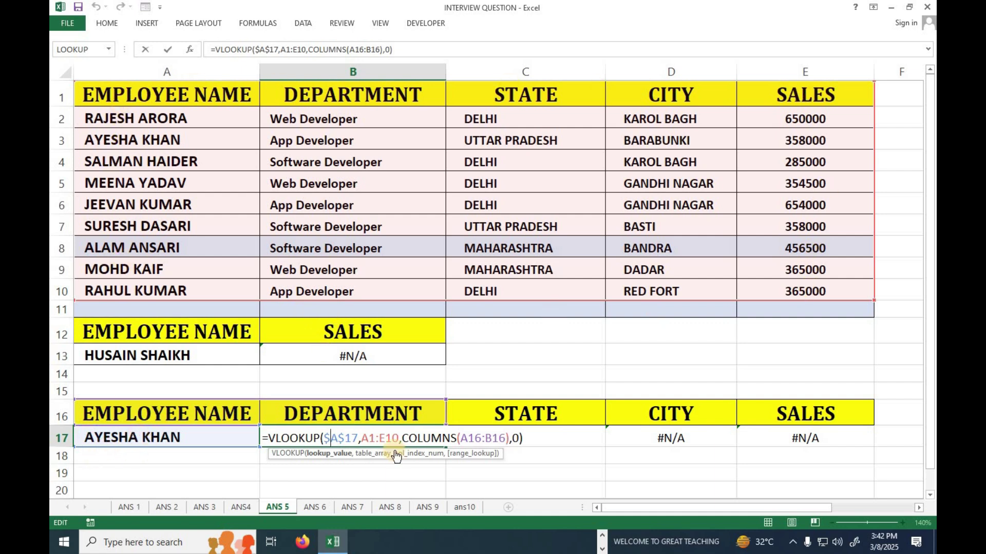
Change B17's table range to $A$1:$E$10 and fill it into C17:E17, which all show App Developer
drag(398, 436, 361, 436)
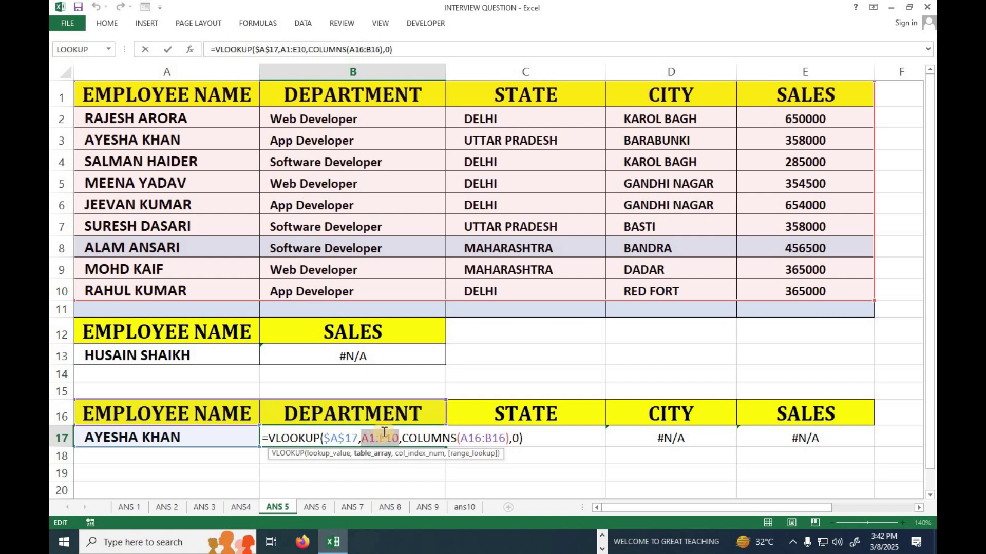
key(F4)
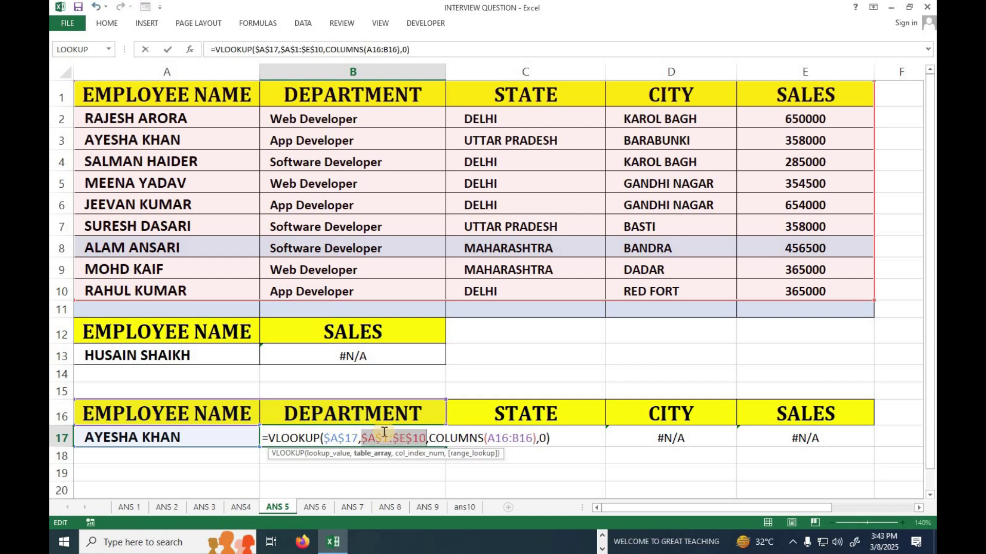
key(Return)
click(385, 436)
drag(445, 449, 533, 448)
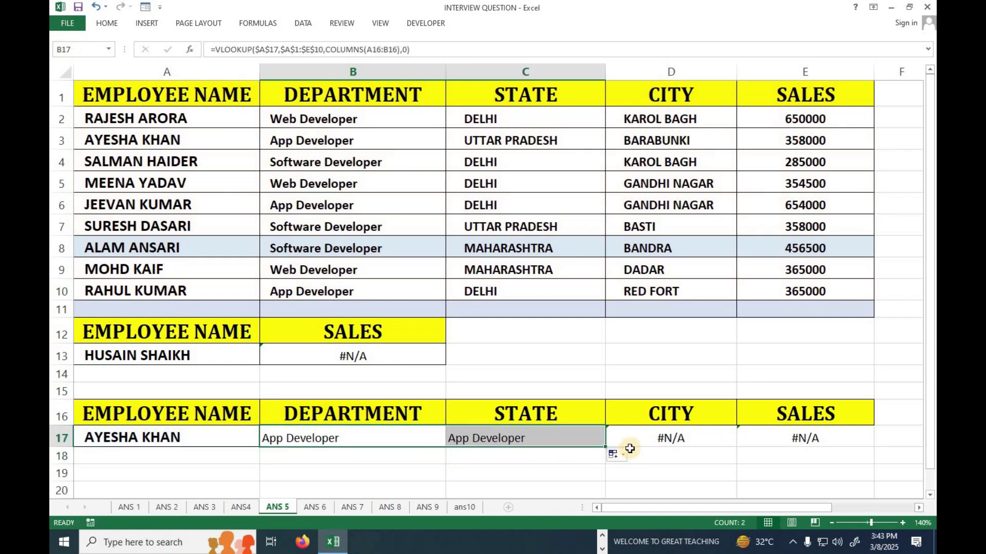
drag(605, 447, 821, 448)
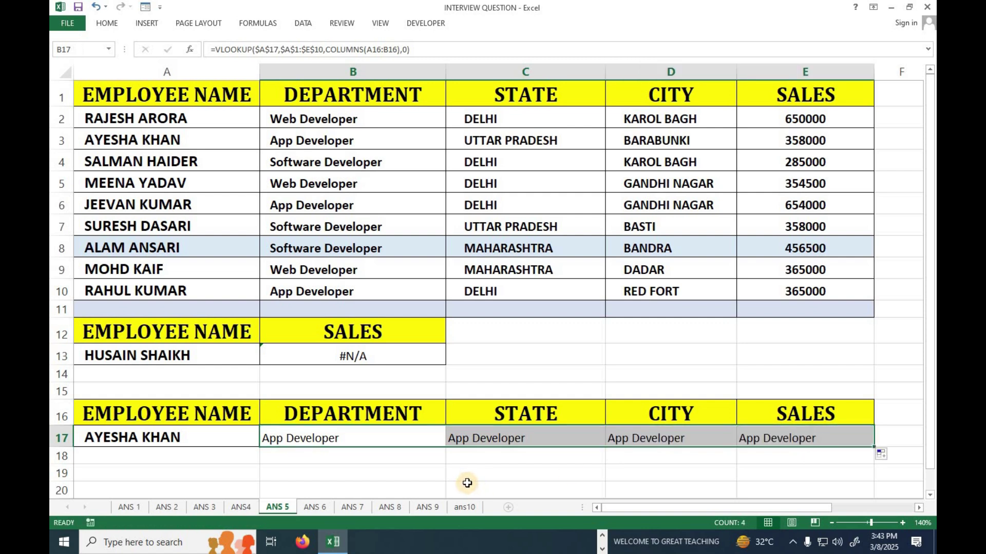
click(528, 440)
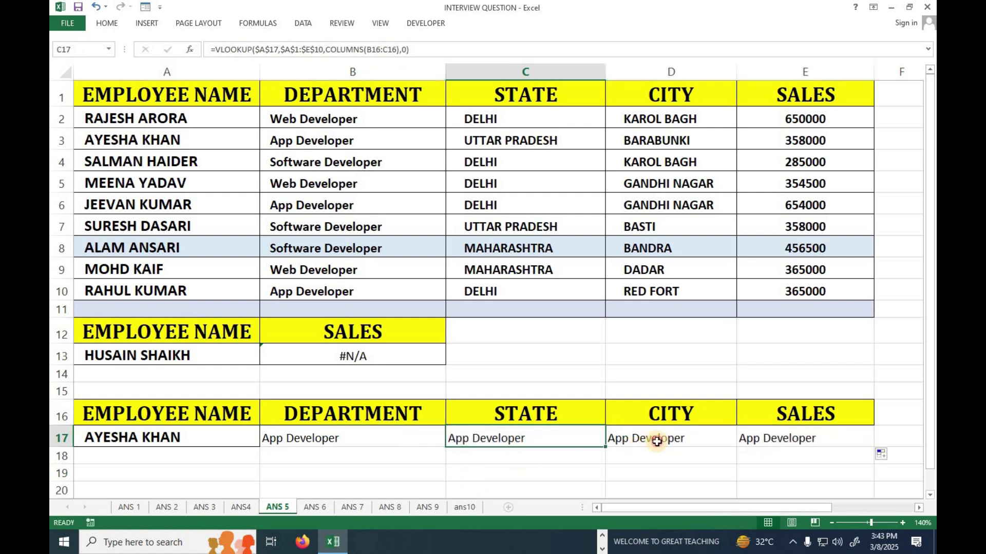
click(719, 443)
double_click(502, 439)
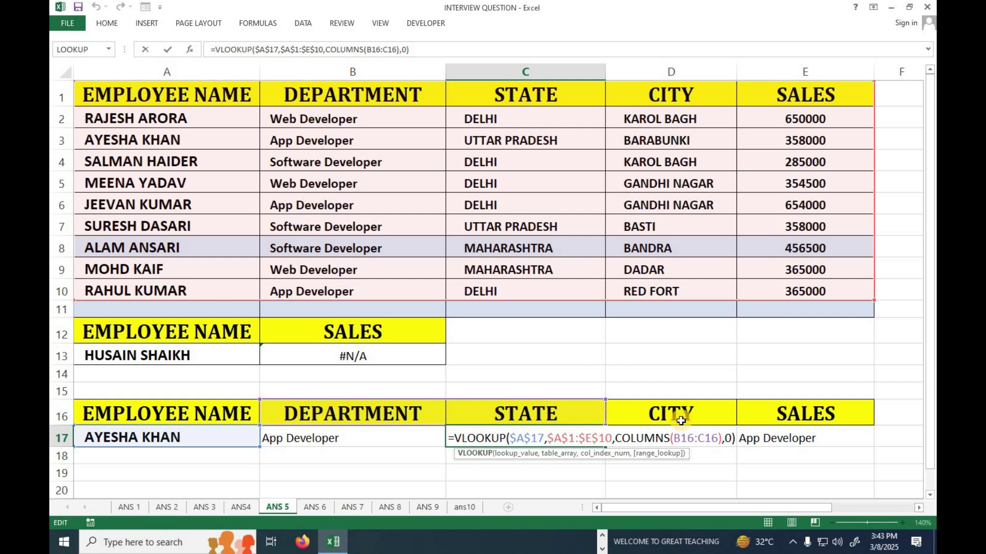
key(Return)
click(345, 438)
double_click(346, 438)
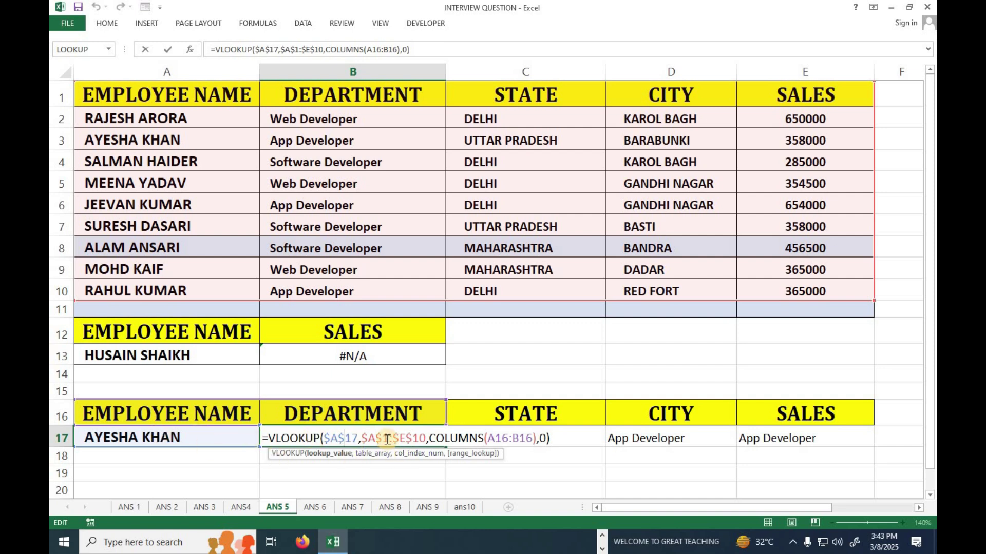
Anchor B17's COLUMNS range as COLUMNS($A$16:B16) and commit the formula
drag(488, 437, 533, 438)
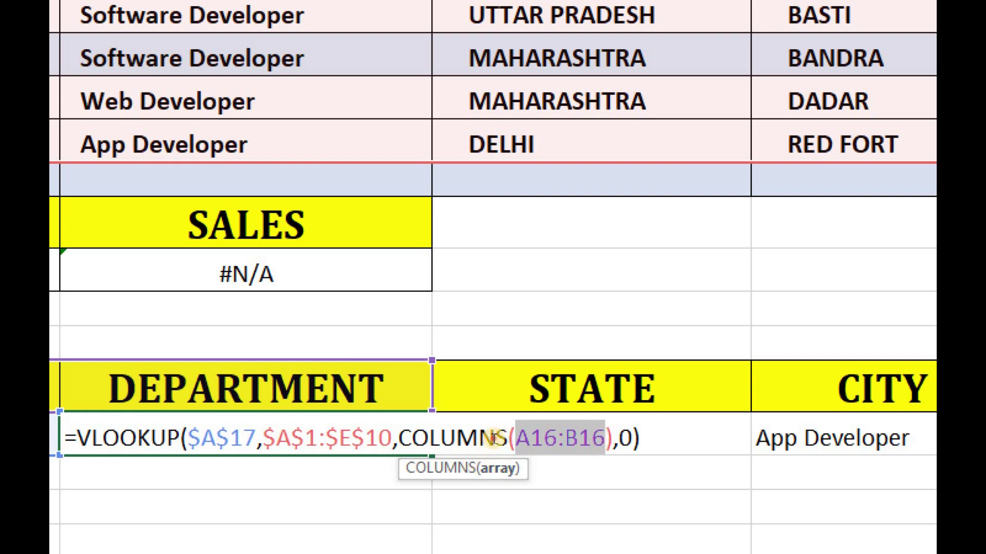
key(Left)
key(Right)
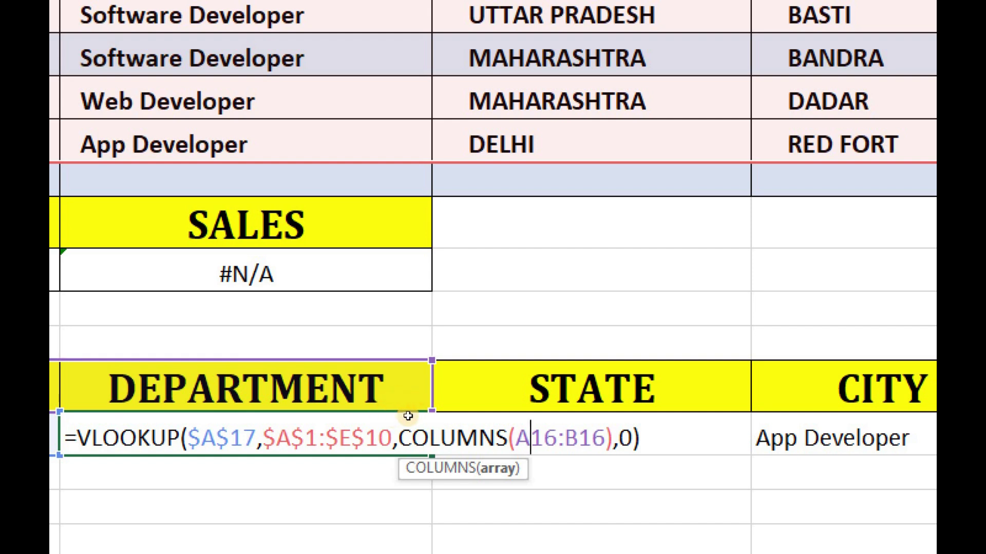
key(F4)
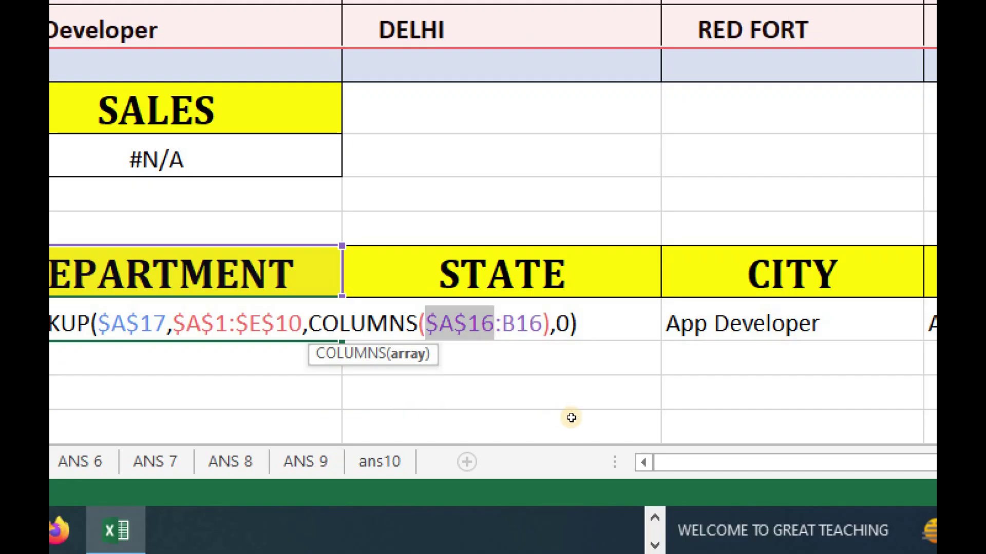
key(Right)
key(End)
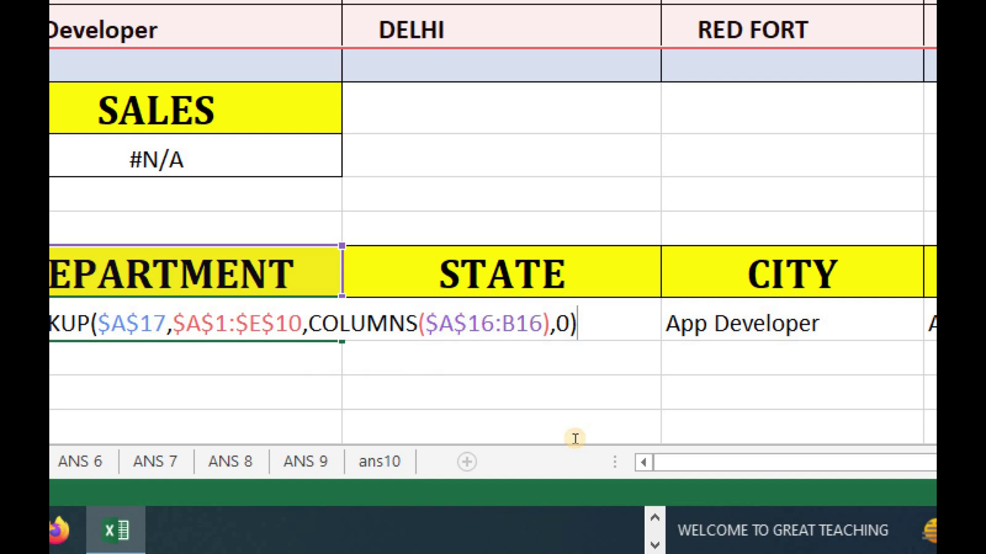
key(Return)
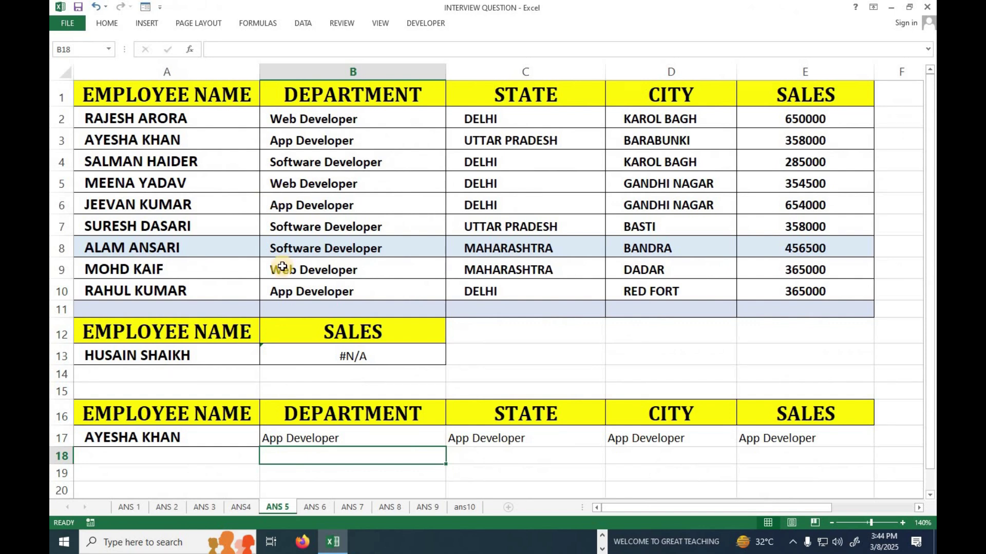
Fill B17's corrected lookup formula right across row 17
click(401, 440)
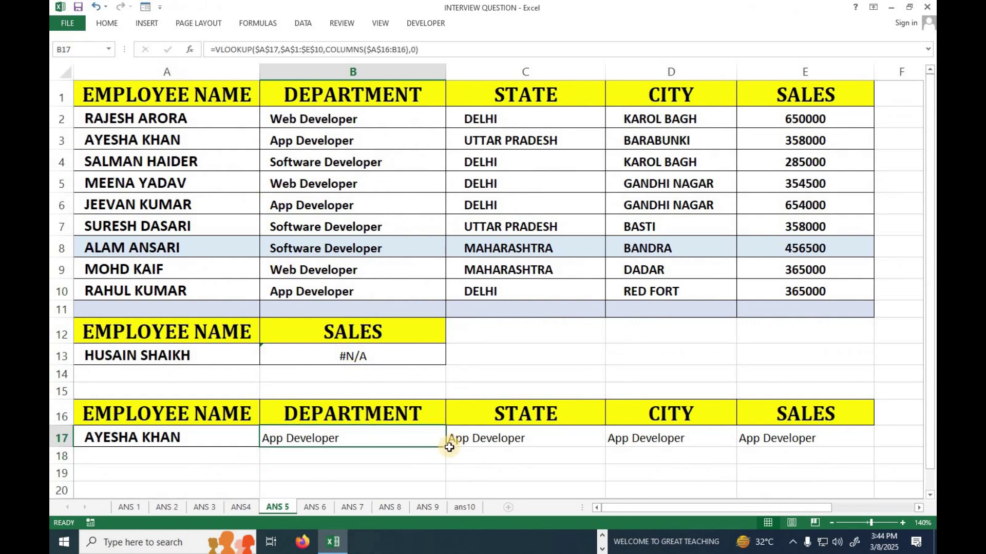
drag(446, 447, 817, 444)
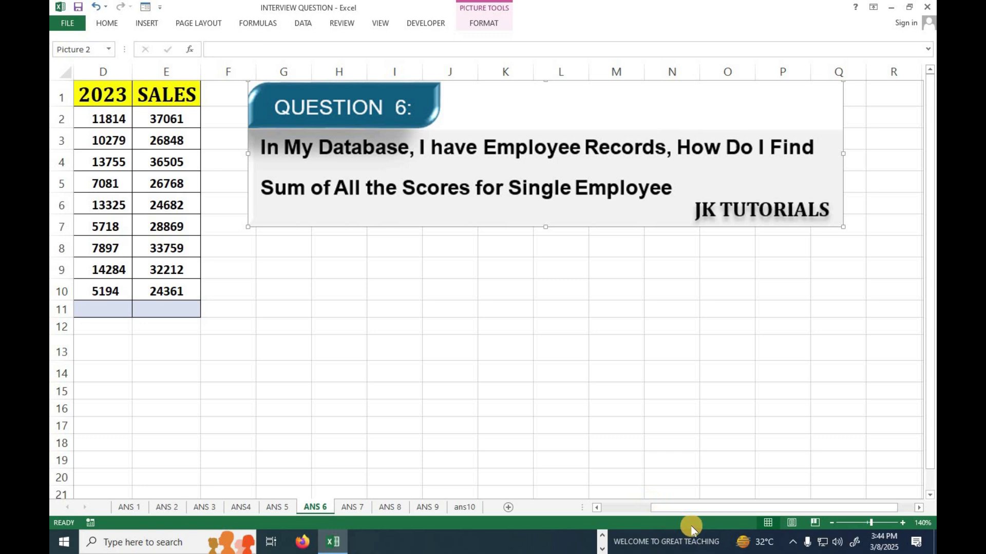
drag(687, 507, 586, 508)
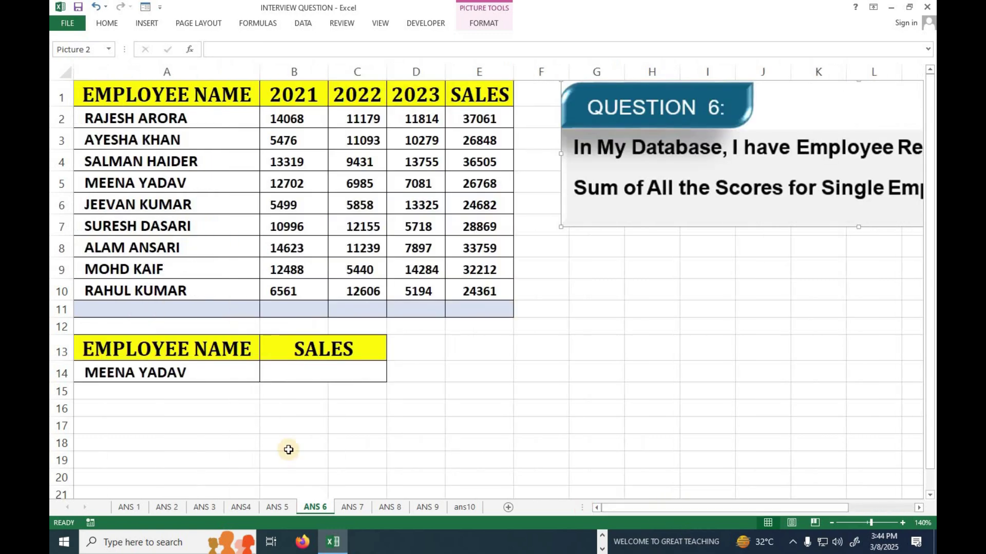
drag(136, 118, 165, 291)
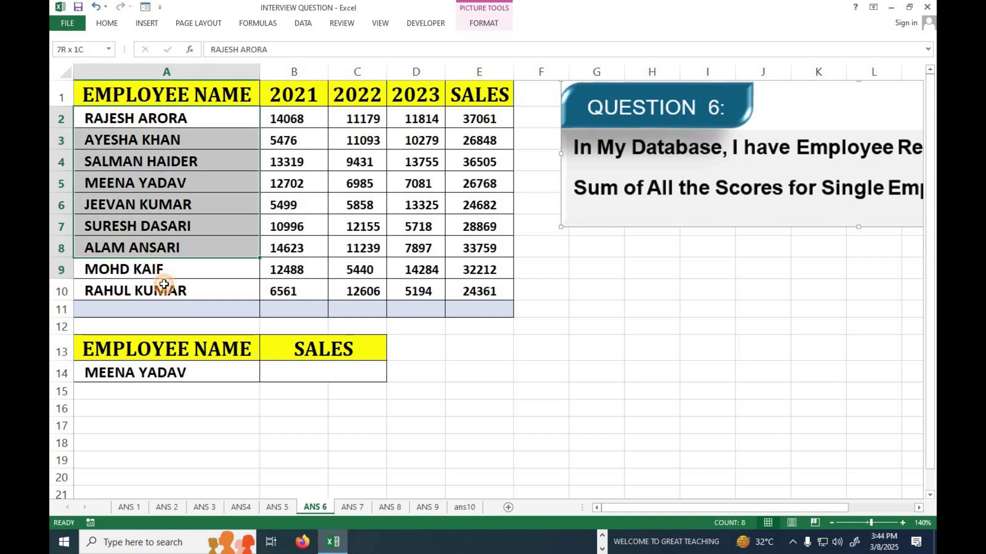
drag(308, 100, 297, 250)
drag(354, 95, 360, 270)
drag(413, 98, 427, 267)
drag(474, 97, 457, 287)
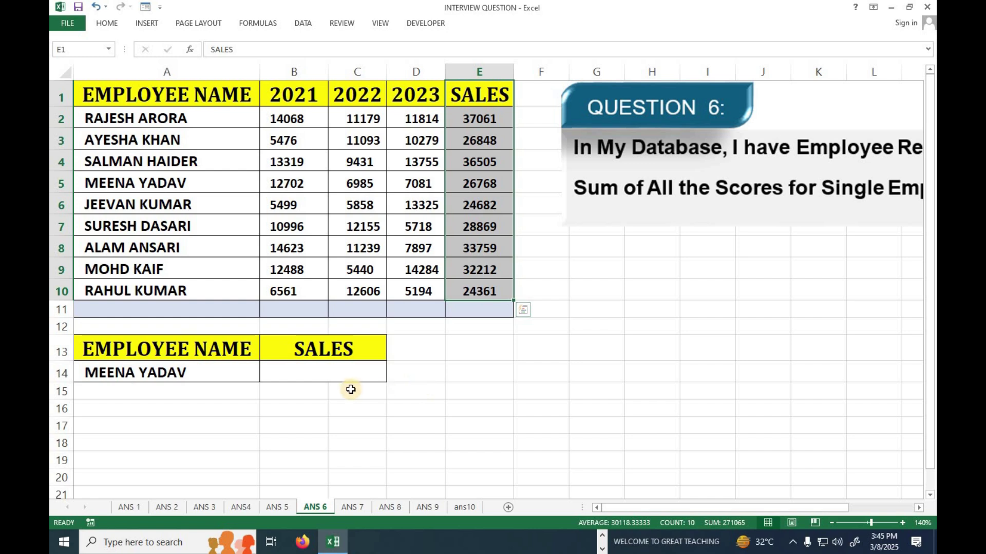
click(333, 375)
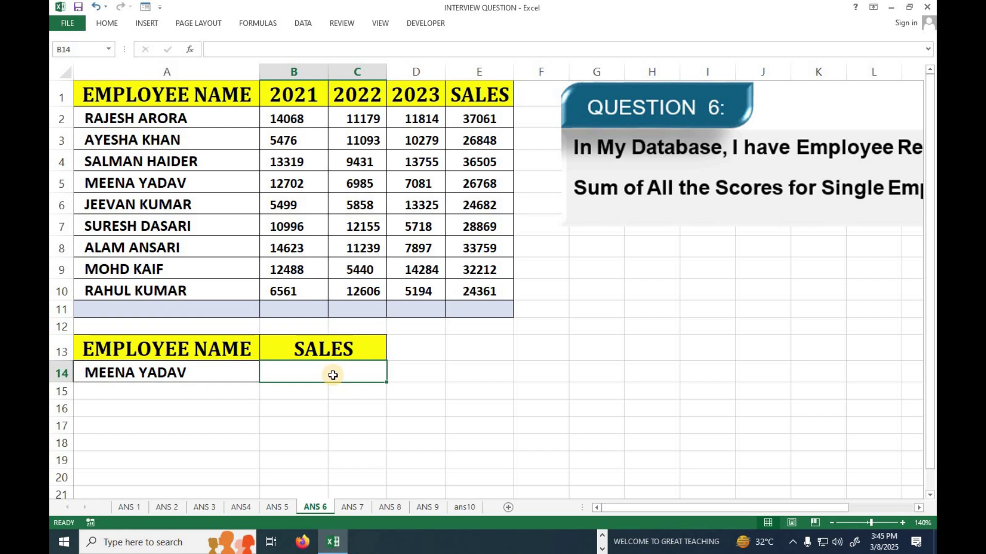
Start a formula in B14 with the SUMIF function chosen from autocomplete
text(=)
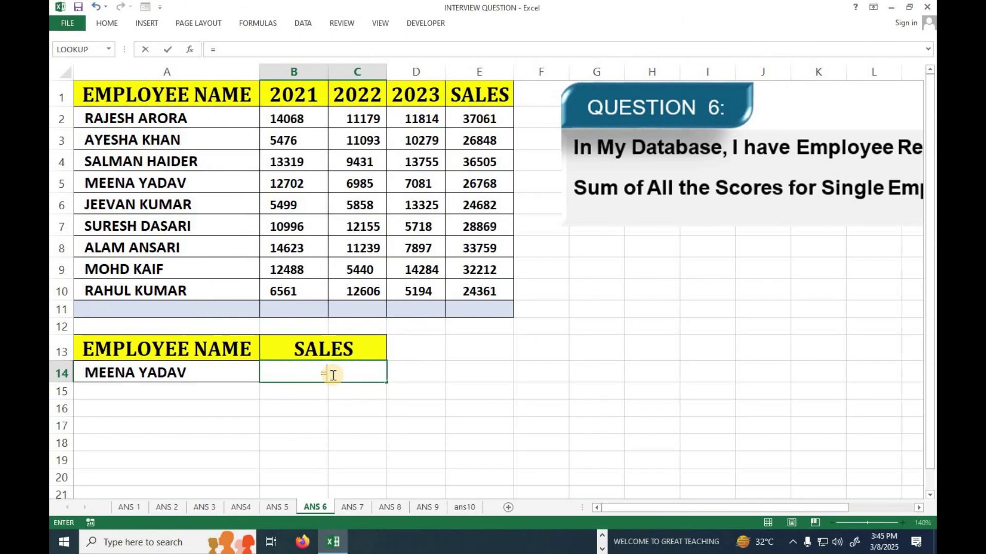
text(S)
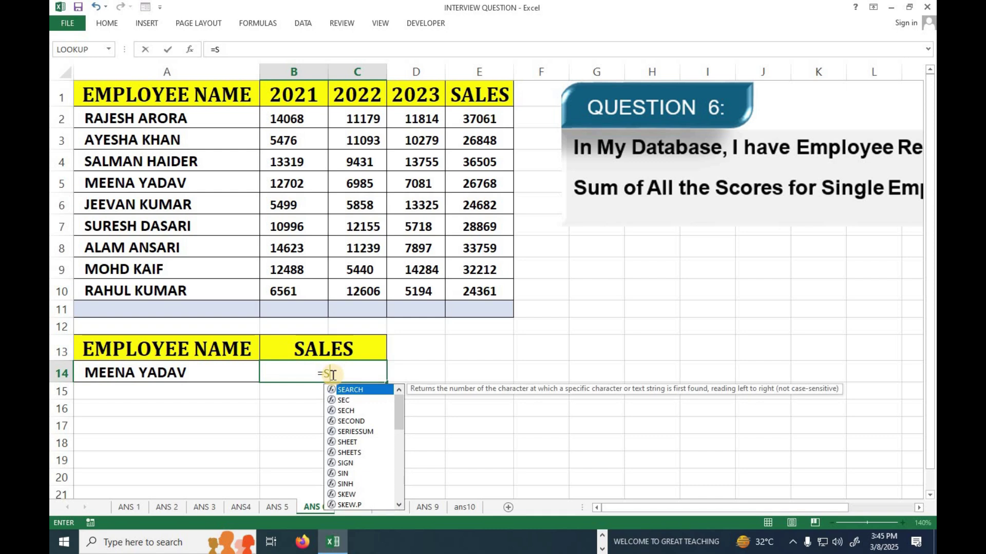
text(UMIF)
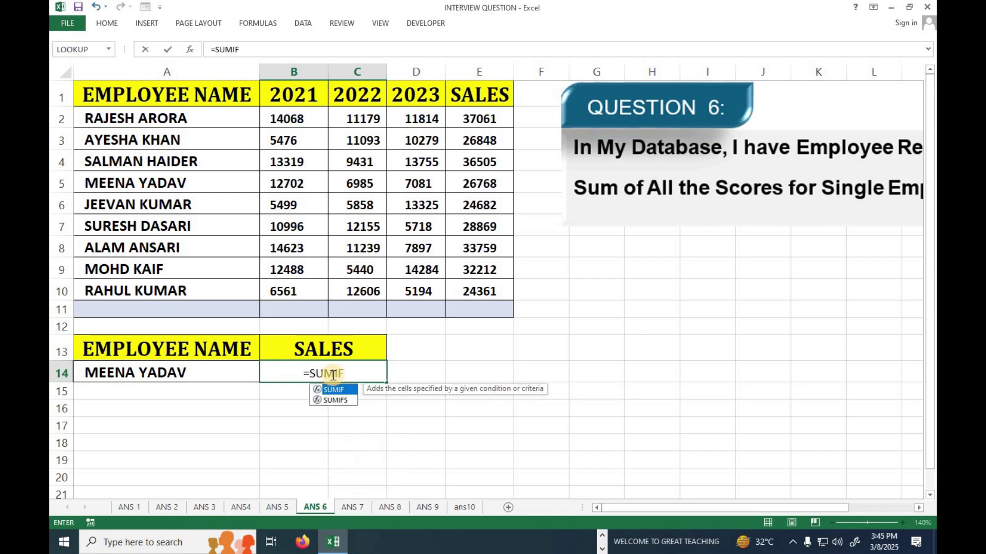
drag(440, 389, 329, 328)
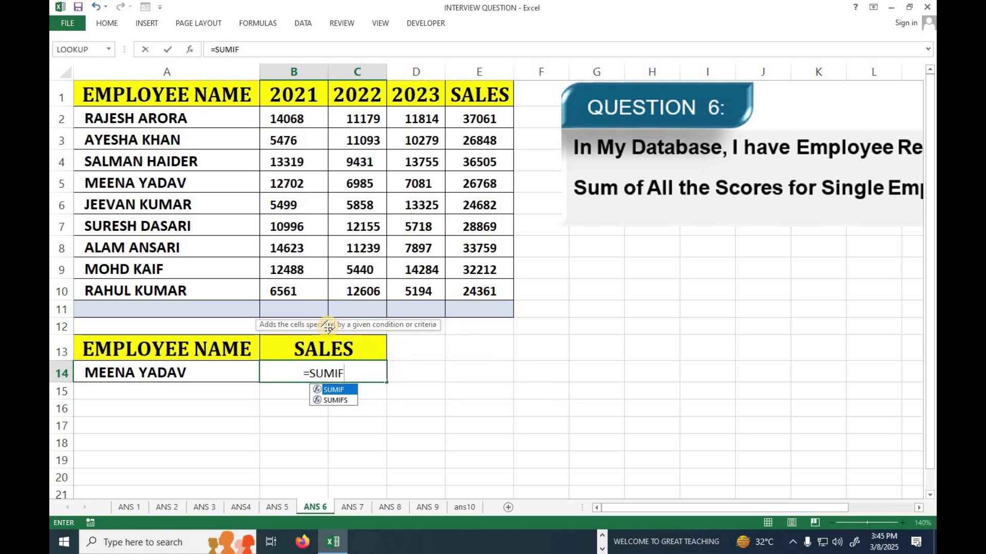
key(super+plus)
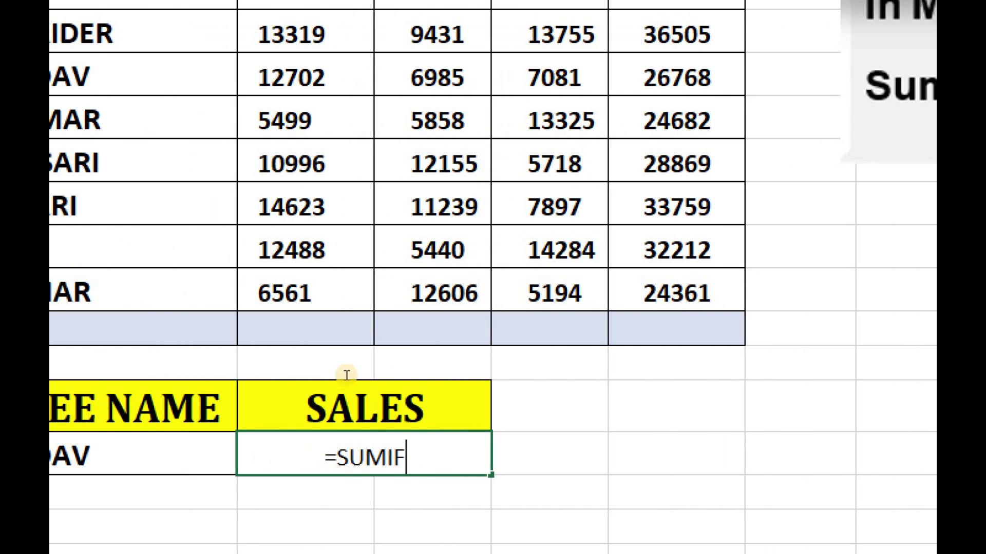
key(BackSpace)
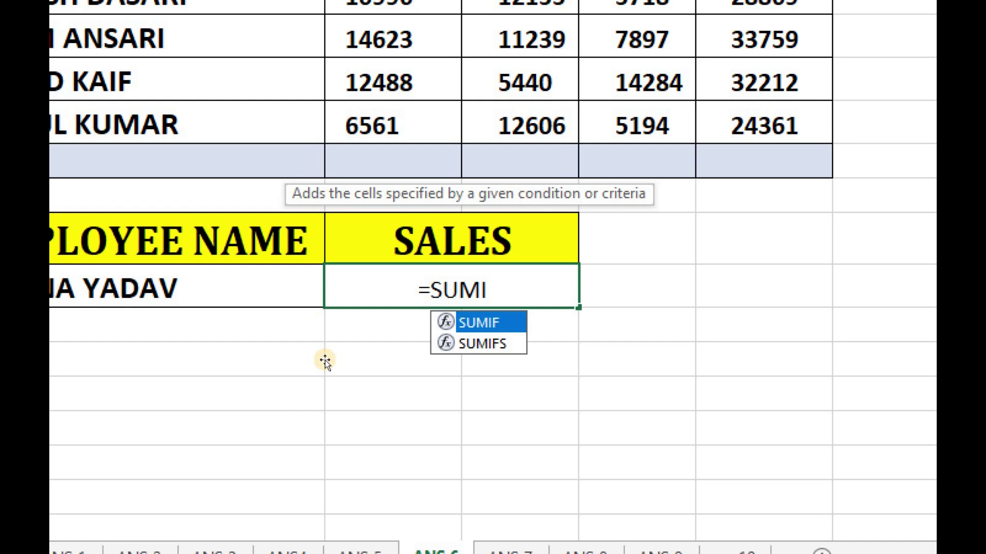
key(Tab)
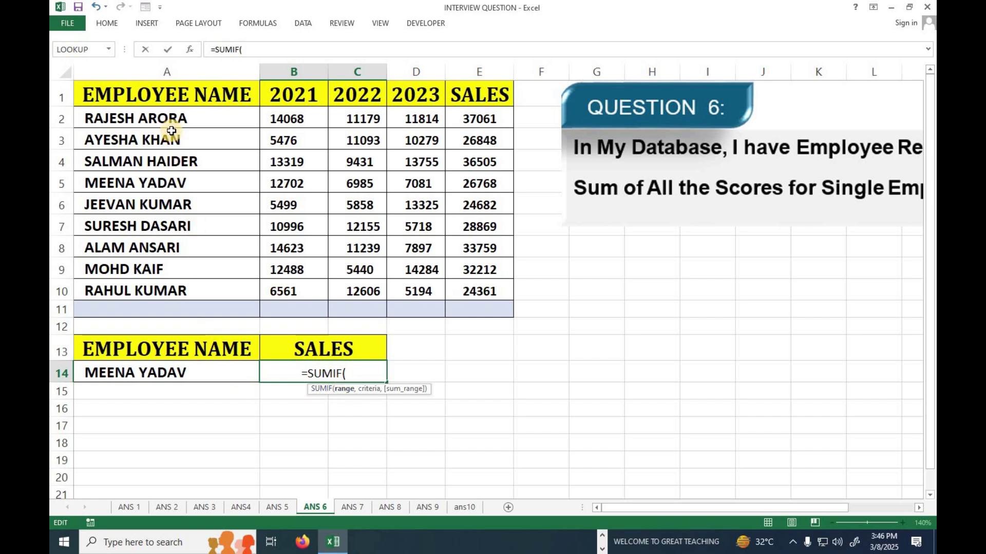
Complete B14 as =SUMIF(A2:A10,A14,B2:D10), returning 12702
drag(171, 119, 167, 278)
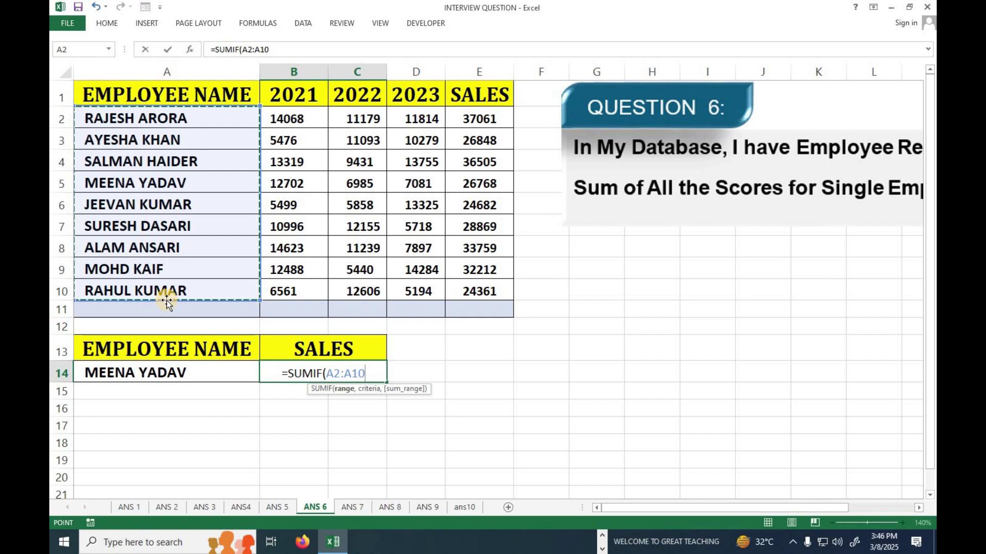
text(,)
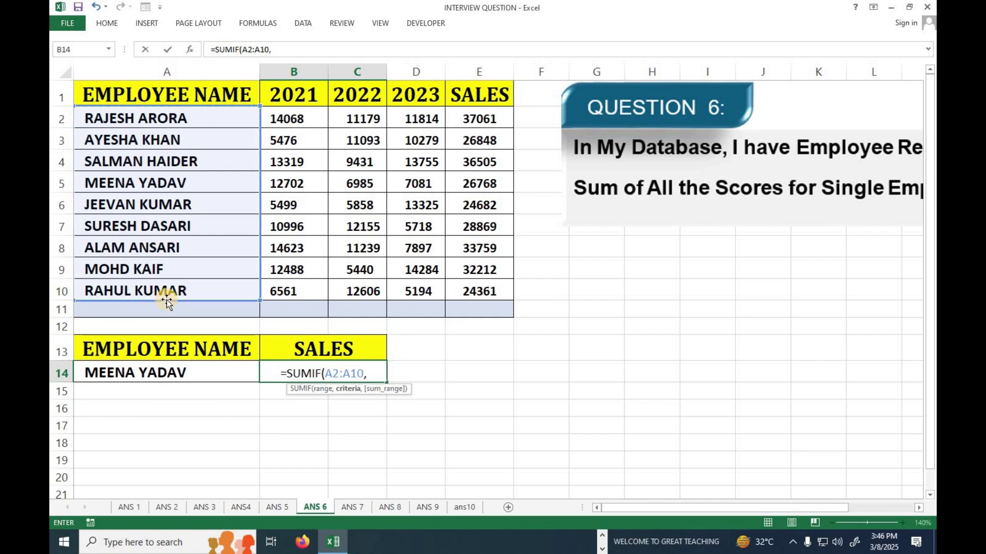
click(138, 373)
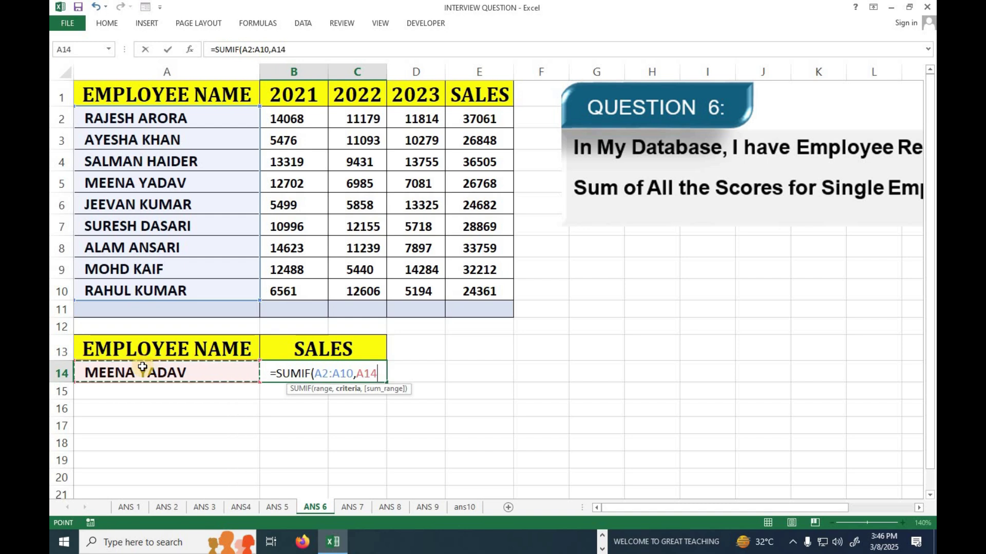
text(,)
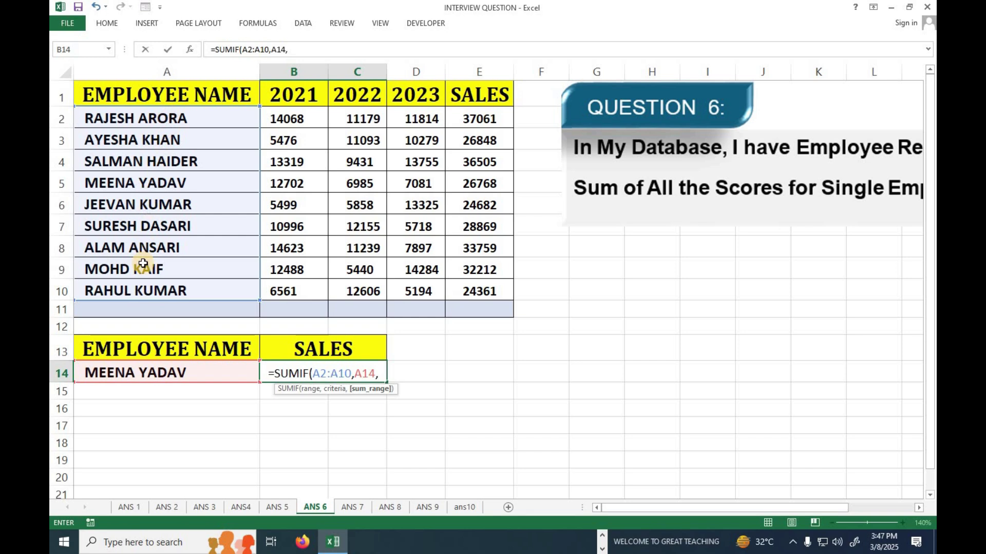
click(475, 119)
drag(462, 190, 457, 290)
drag(278, 116, 411, 285)
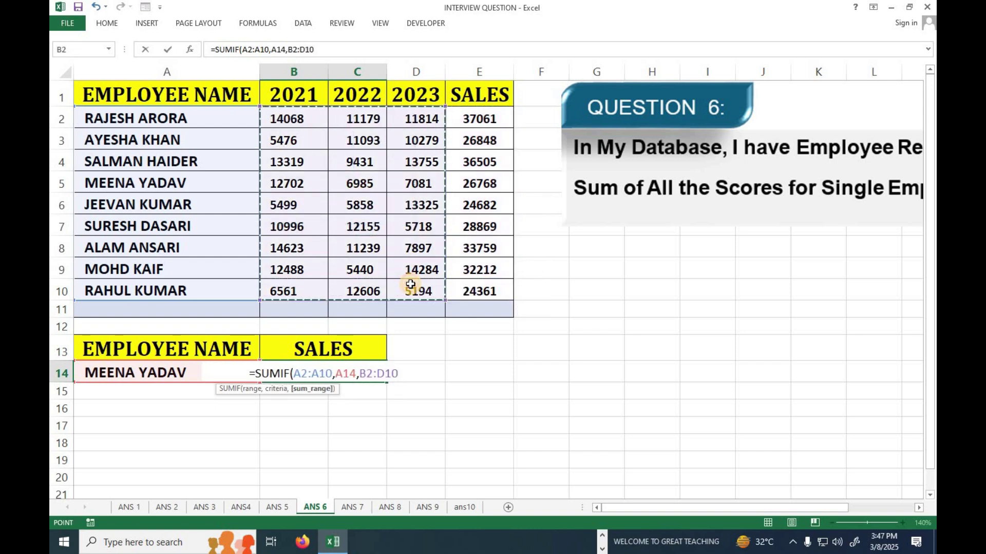
text())
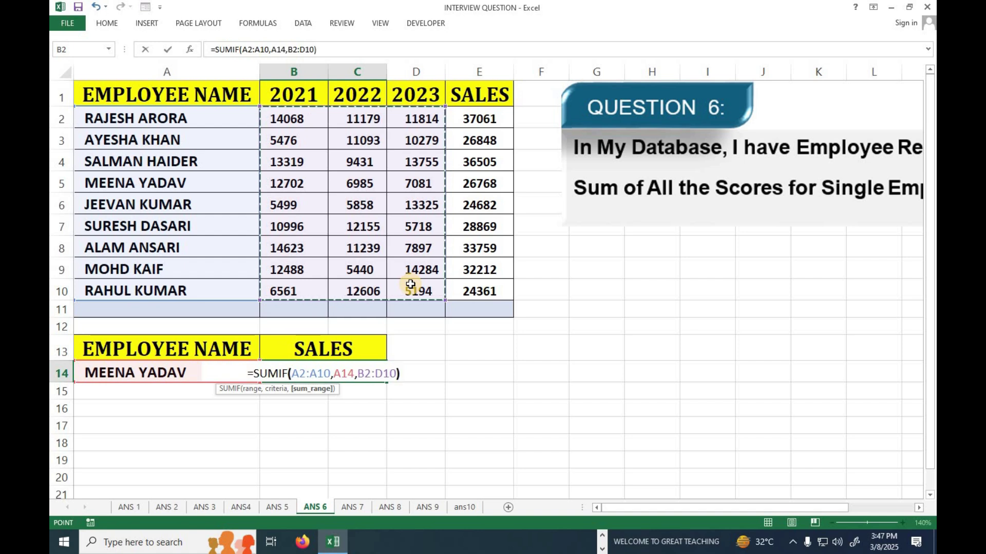
key(Return)
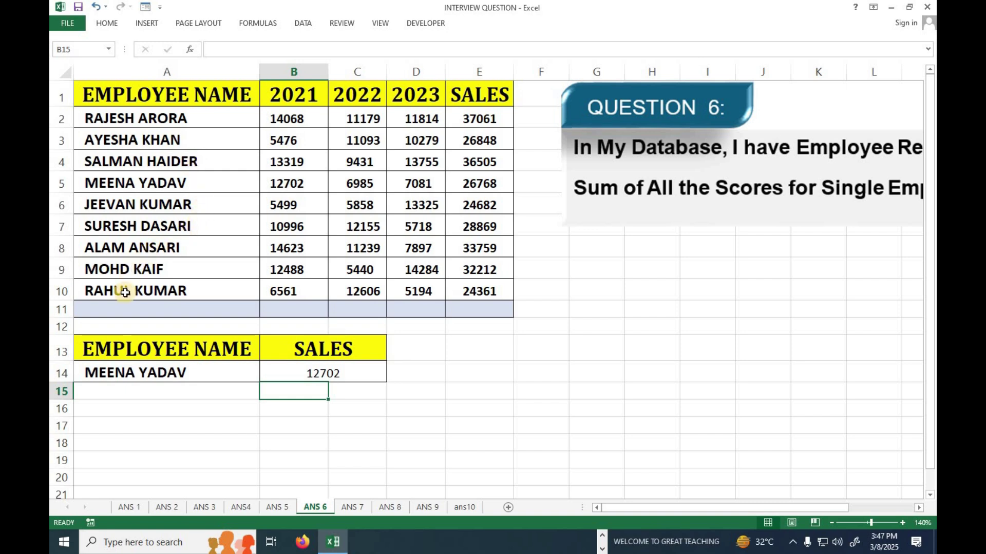
drag(124, 179, 485, 194)
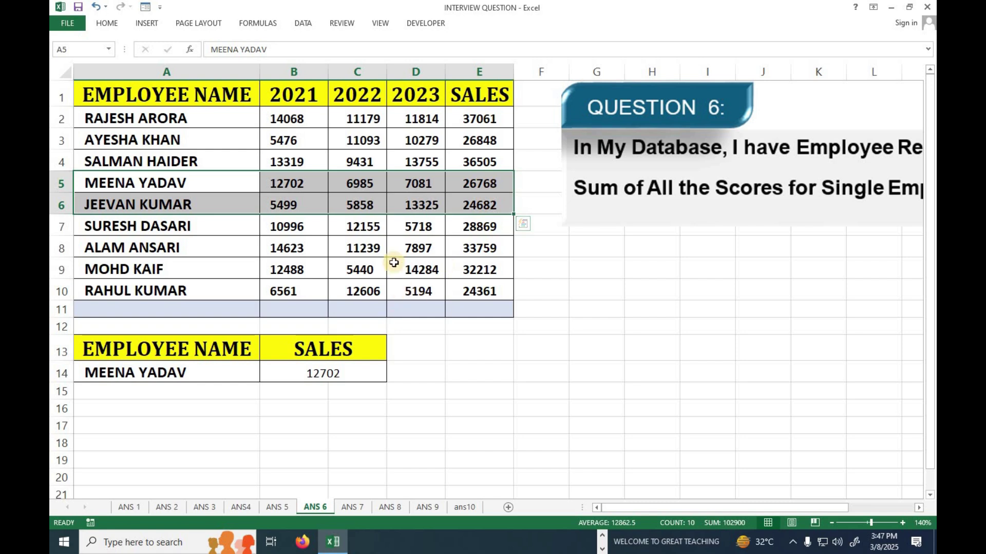
click(283, 182)
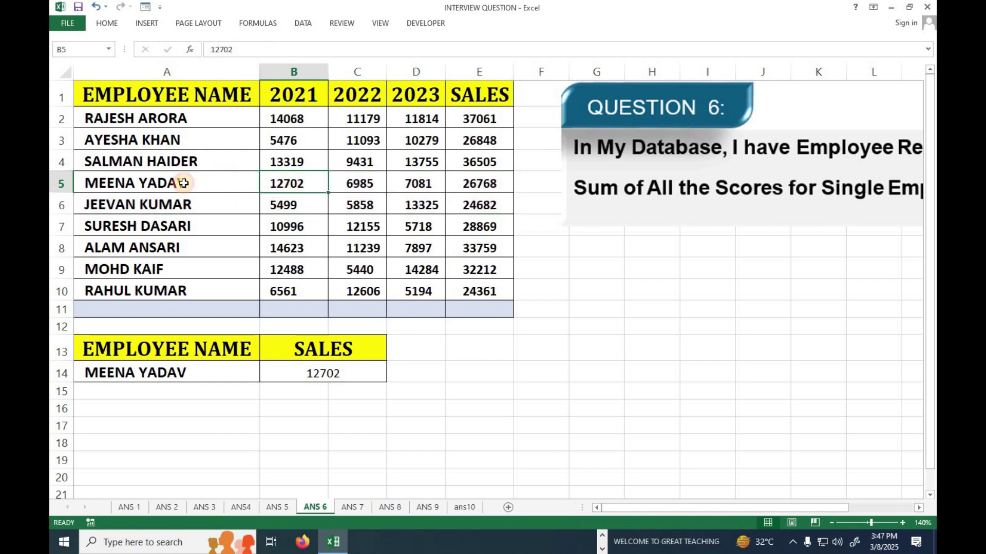
drag(182, 184, 308, 183)
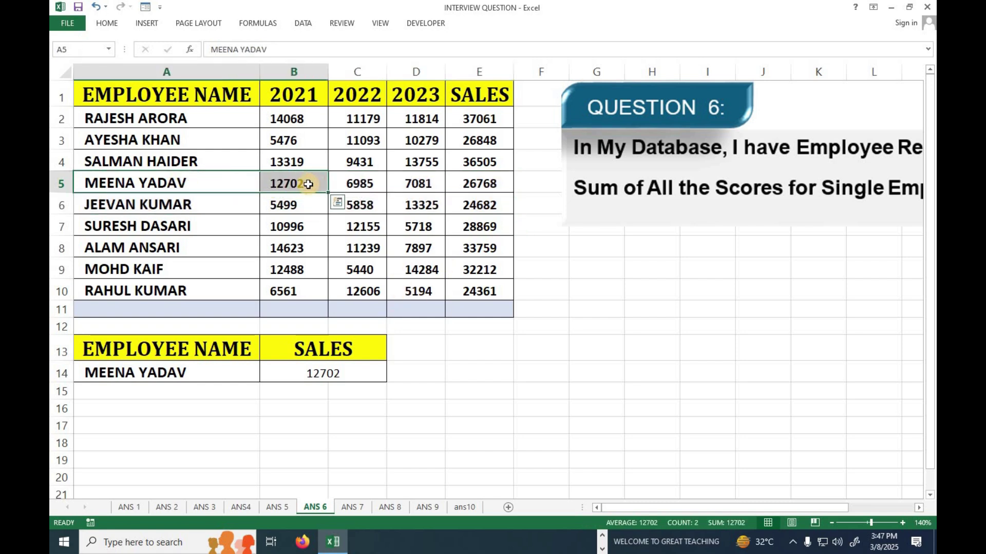
drag(297, 114, 421, 281)
click(326, 369)
drag(379, 161, 367, 248)
drag(415, 143, 434, 228)
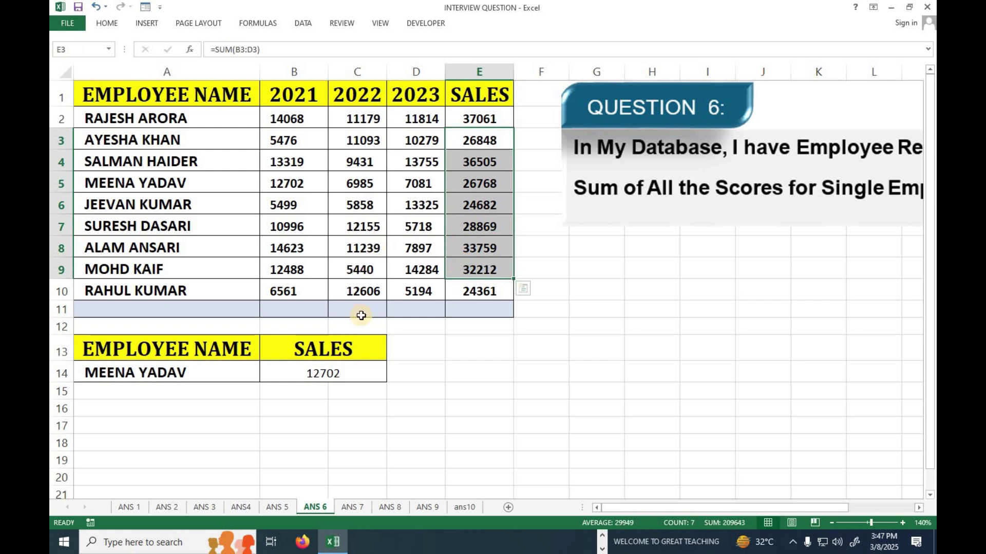
click(361, 371)
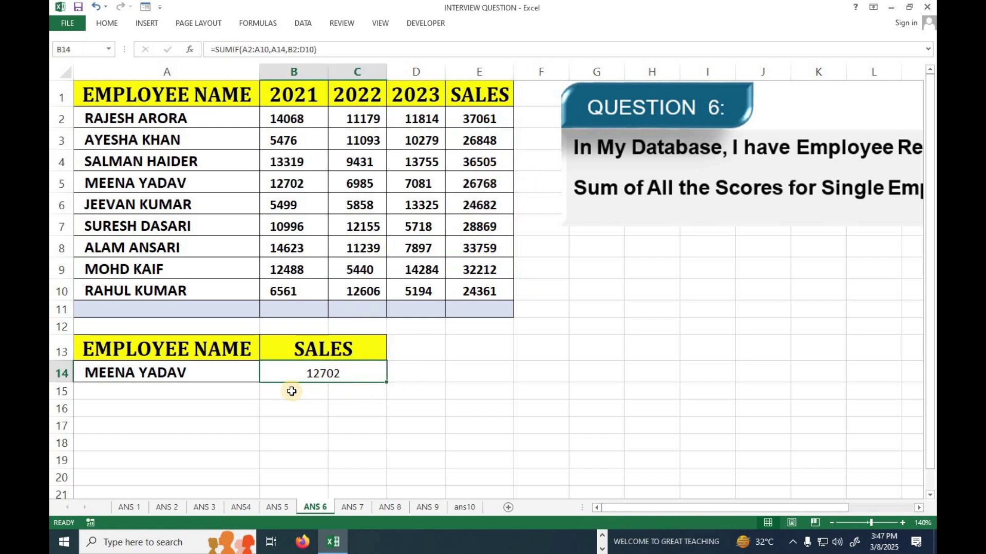
drag(291, 392, 341, 390)
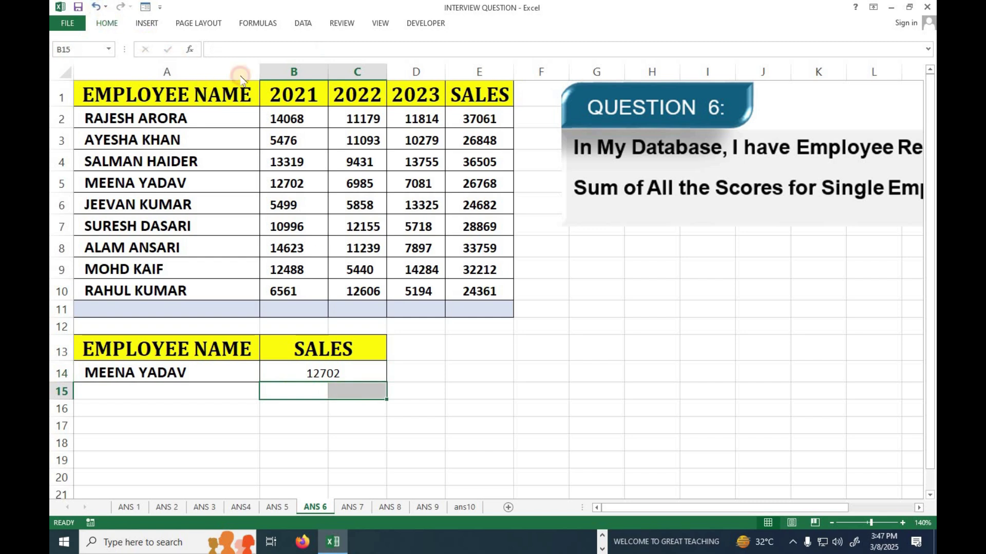
Merge B15:C15 and enter =SUMIF(A2:A10,A14,E2:E10) there, giving 26768
click(107, 23)
click(391, 64)
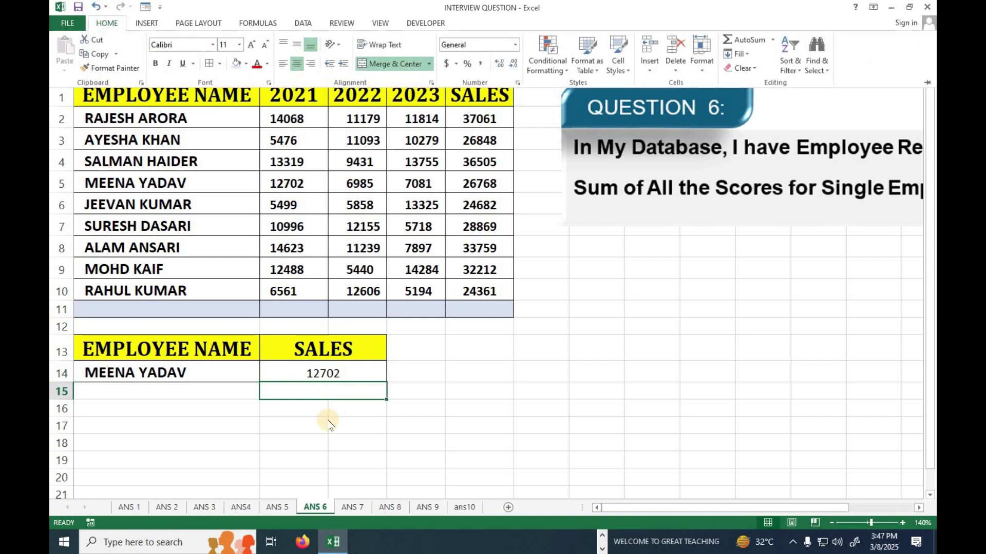
text(=SUMI)
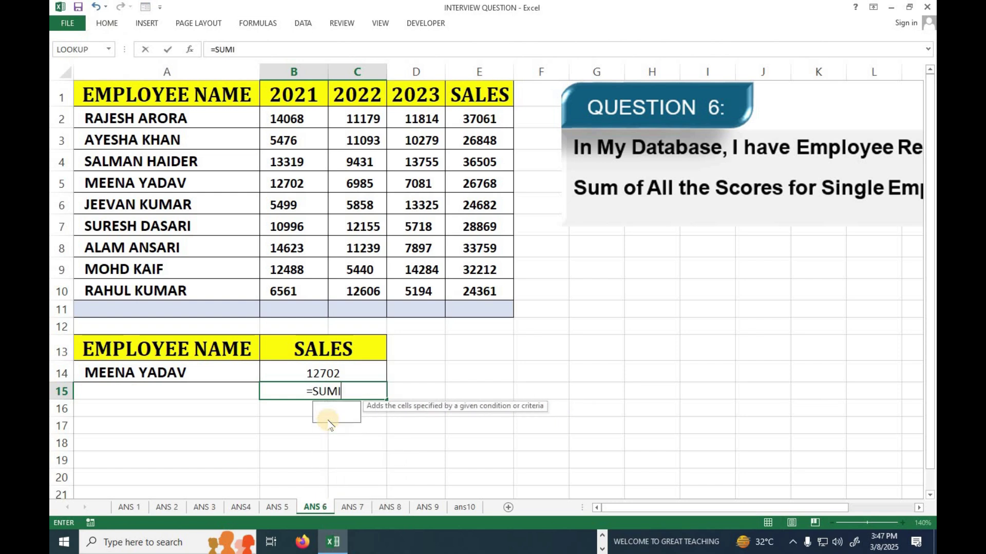
text(F()
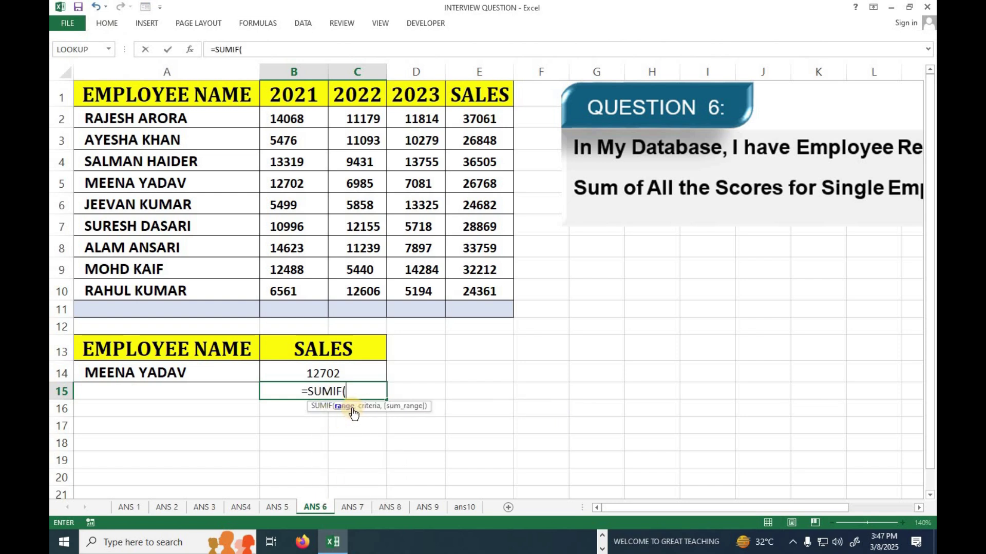
drag(157, 119, 141, 291)
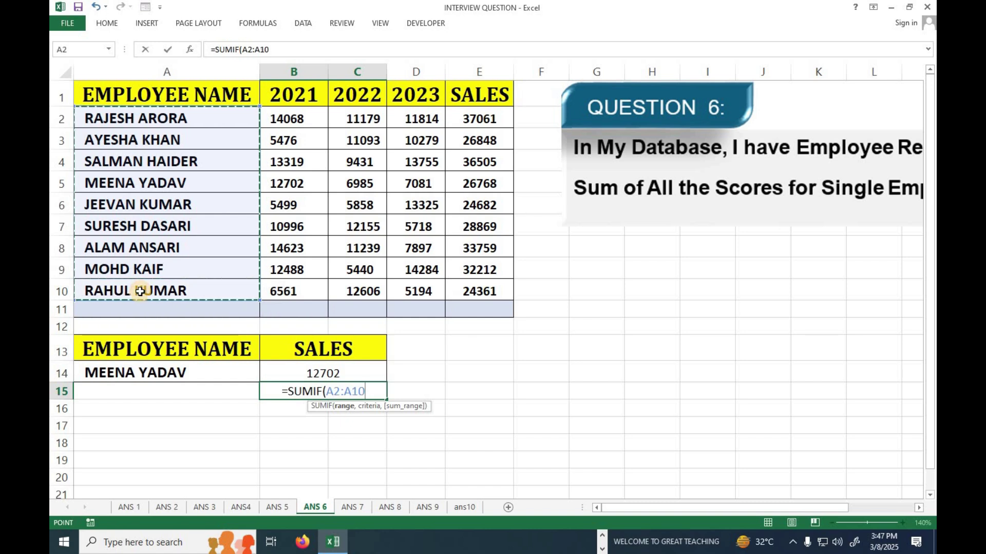
text(,)
click(120, 374)
text(,)
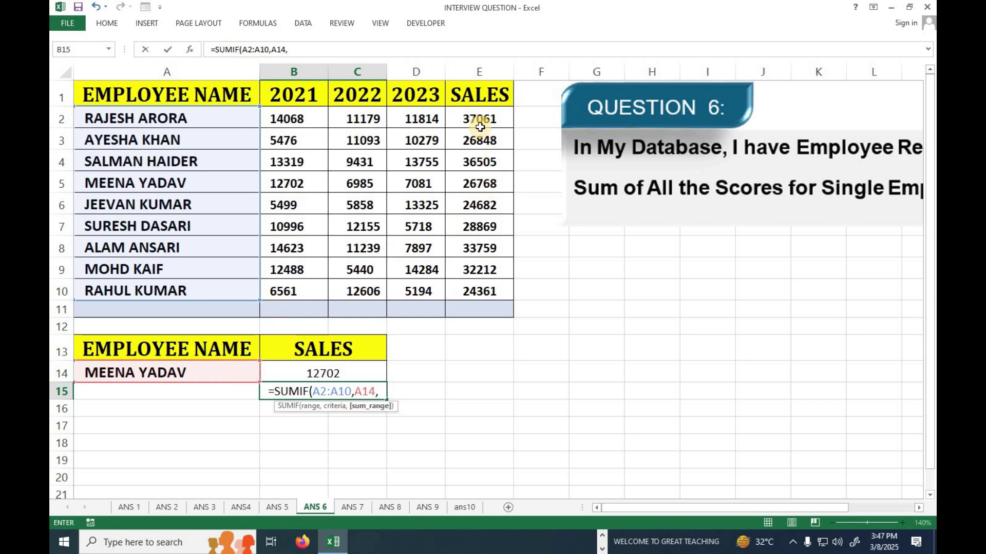
drag(480, 125, 477, 285)
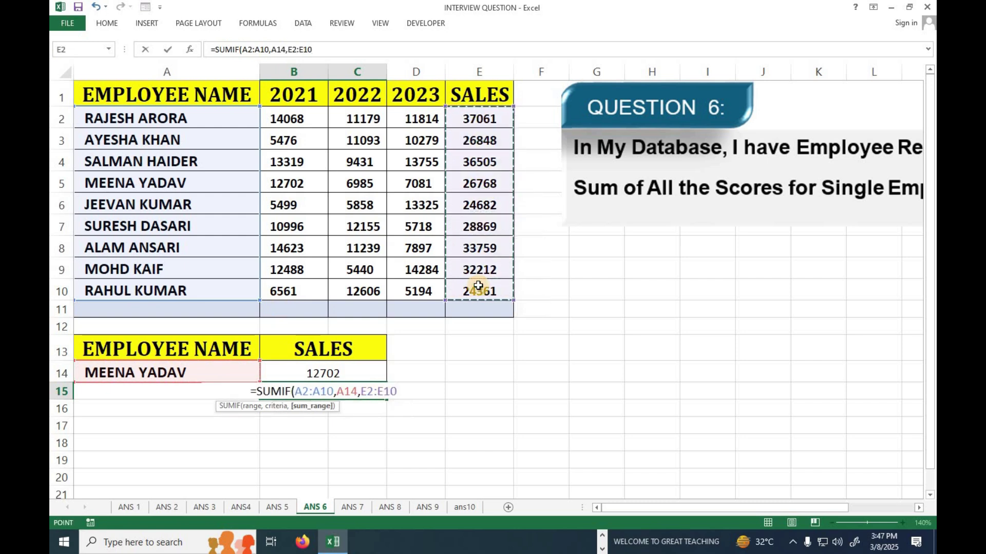
text())
key(Return)
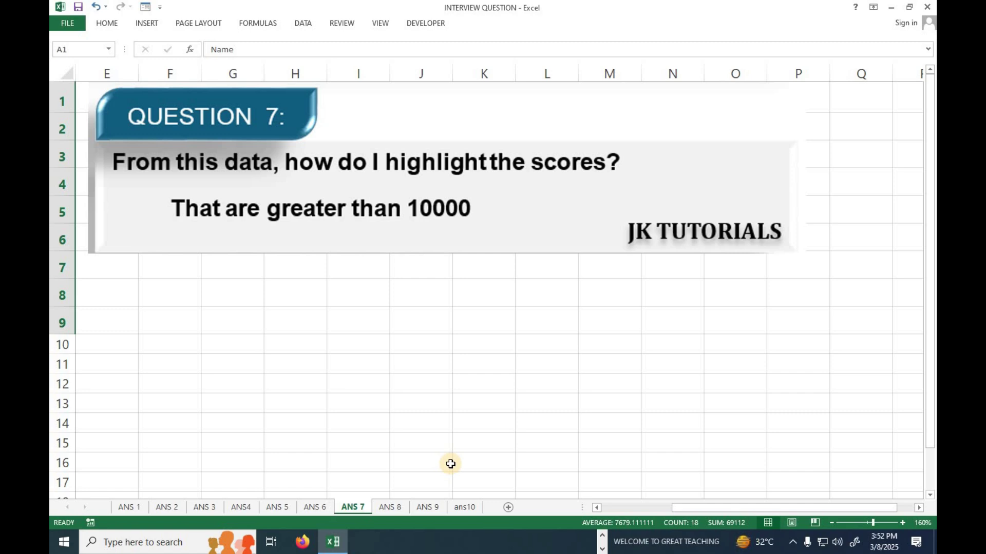
Select the 2020 and 2021 score columns, B1:C9, in the Name table
drag(687, 511, 566, 507)
click(325, 343)
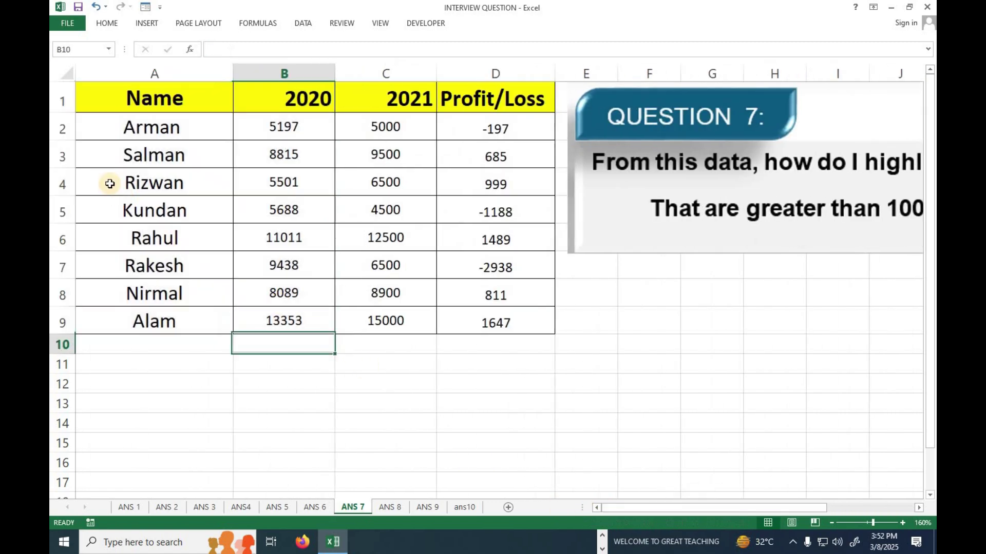
drag(136, 97, 428, 328)
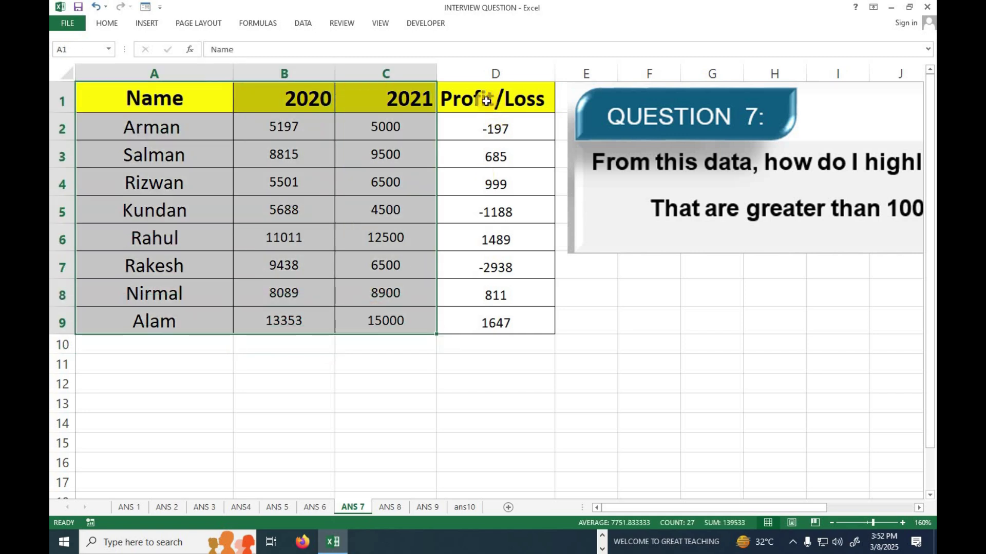
drag(293, 103, 289, 322)
drag(392, 108, 381, 322)
drag(271, 100, 387, 322)
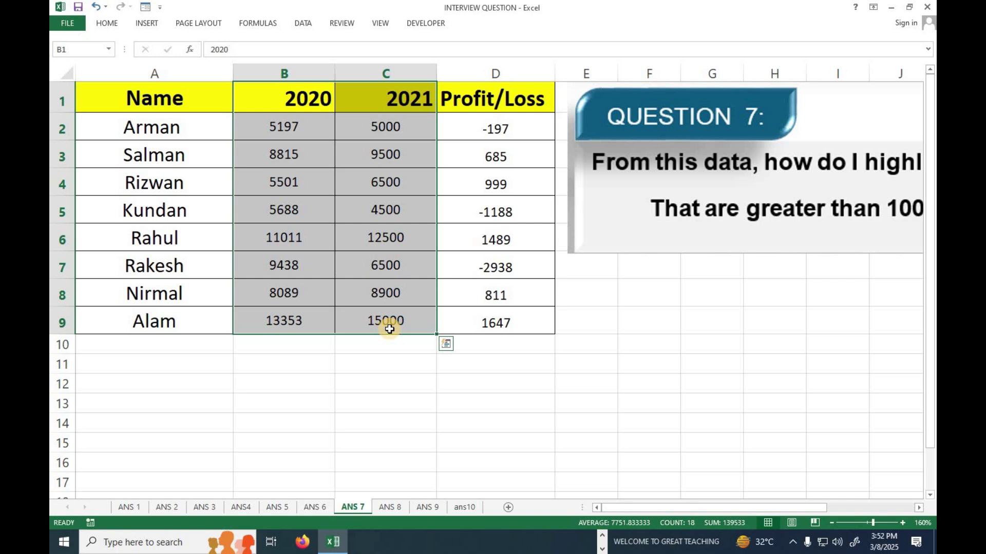
click(265, 127)
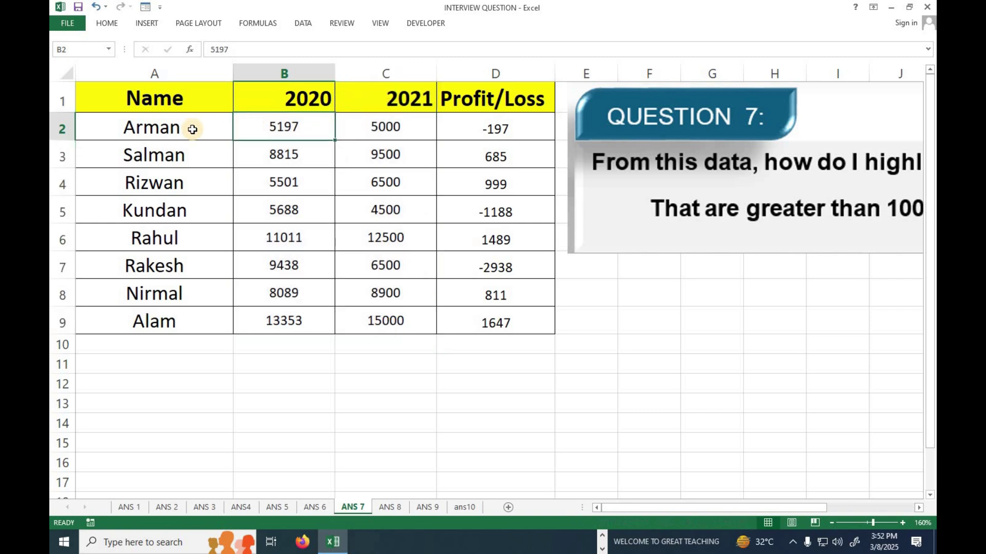
drag(263, 127, 406, 311)
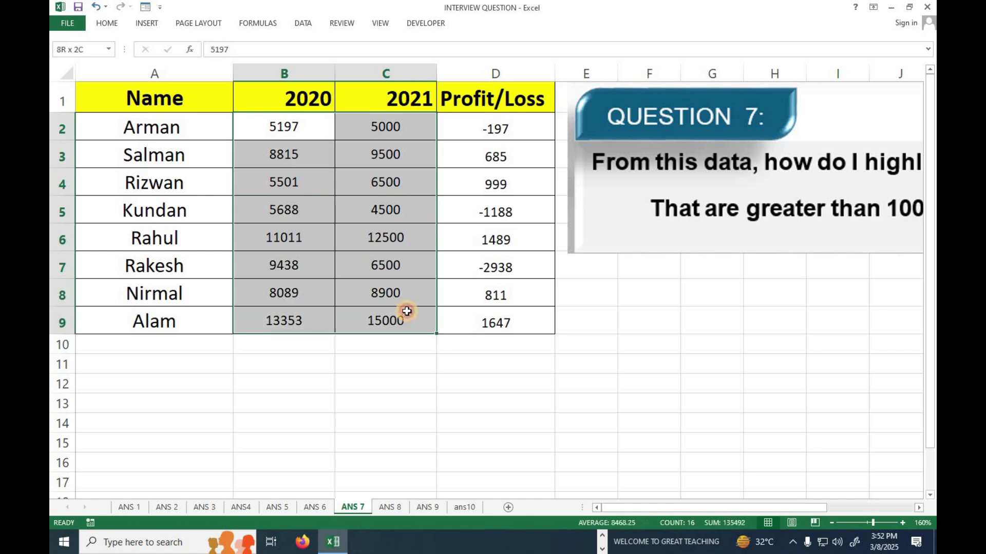
click(109, 23)
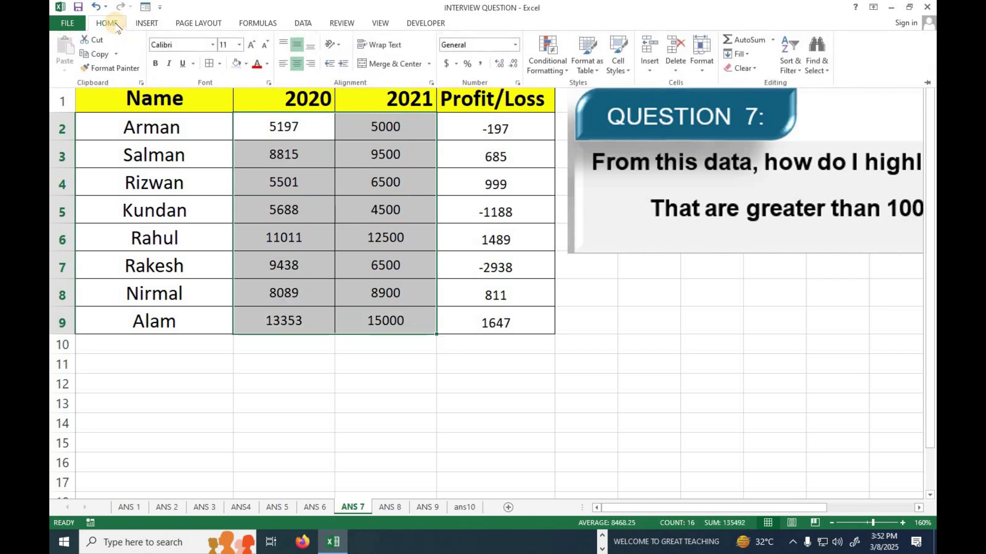
click(568, 72)
mouse_move(590, 97)
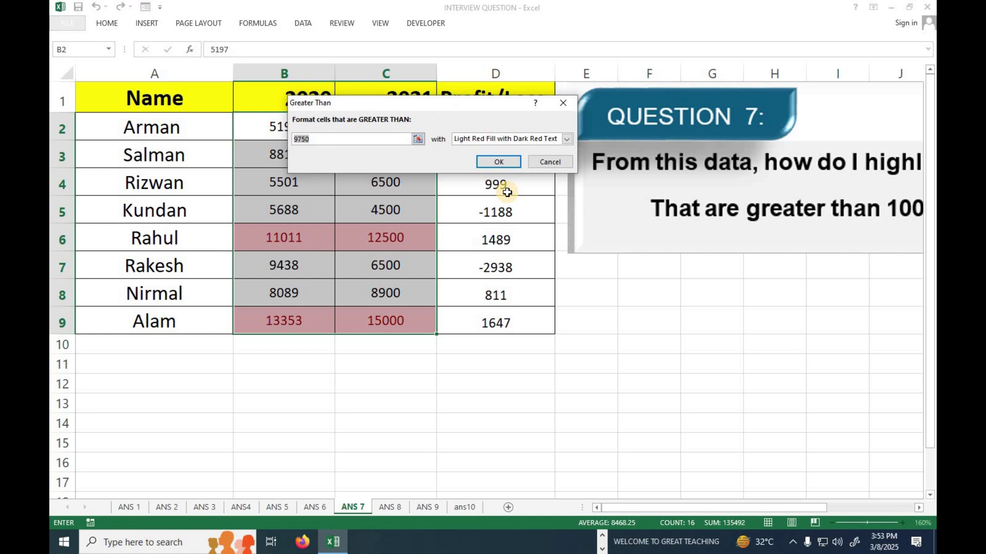
text(10000)
drag(455, 102, 271, 292)
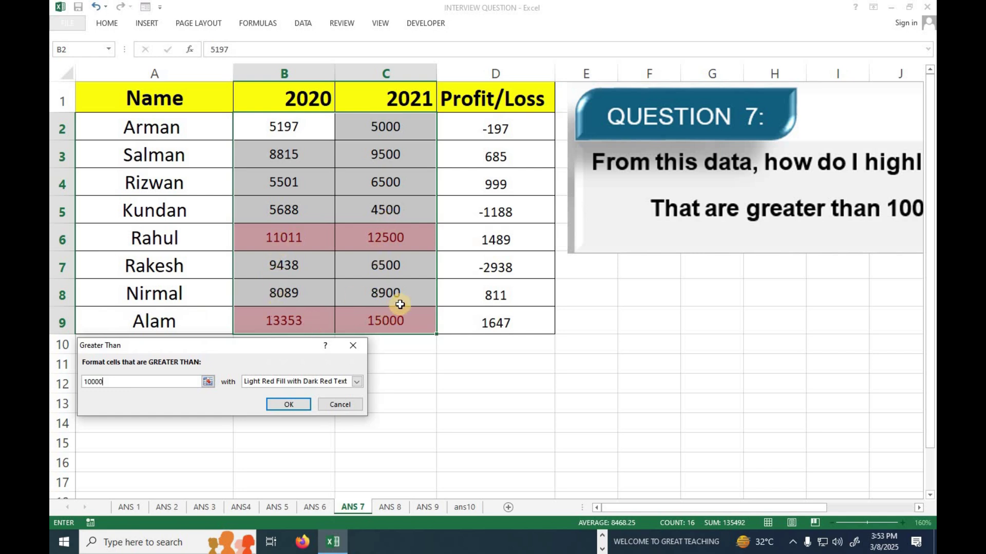
click(340, 405)
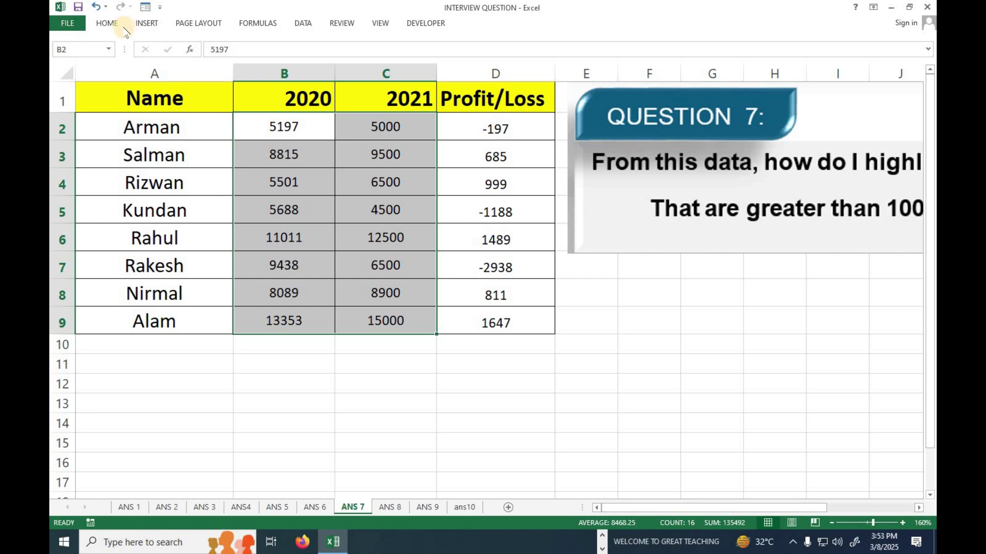
click(108, 24)
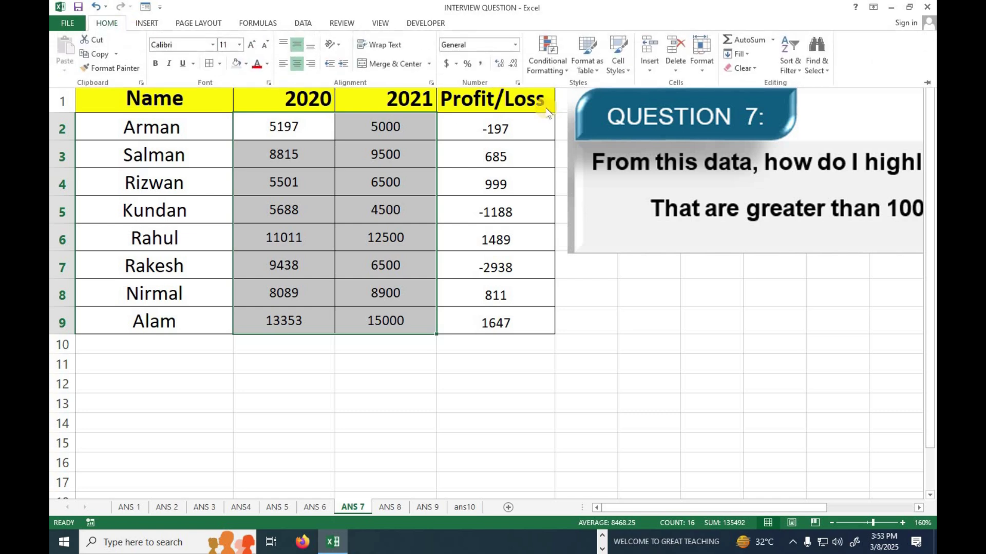
click(564, 67)
mouse_move(569, 88)
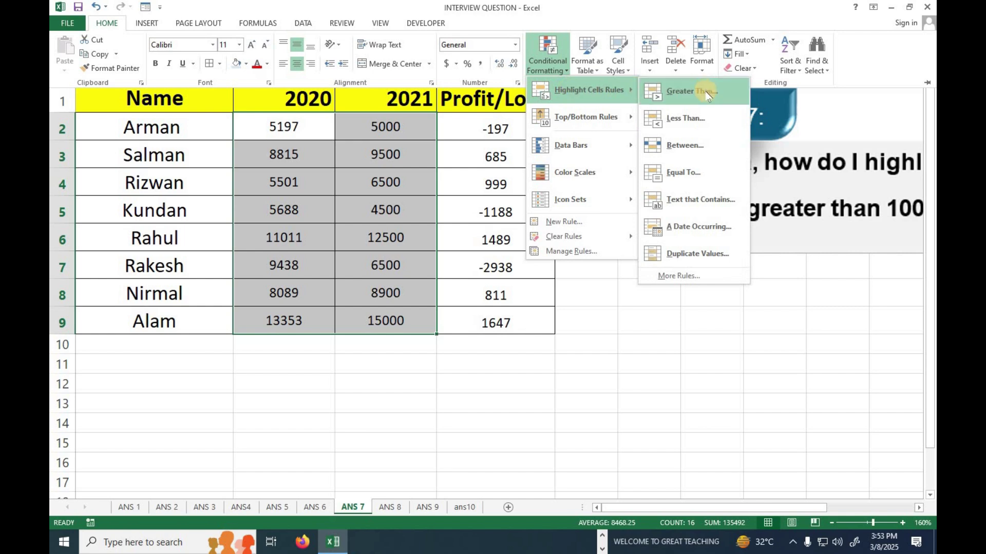
click(690, 117)
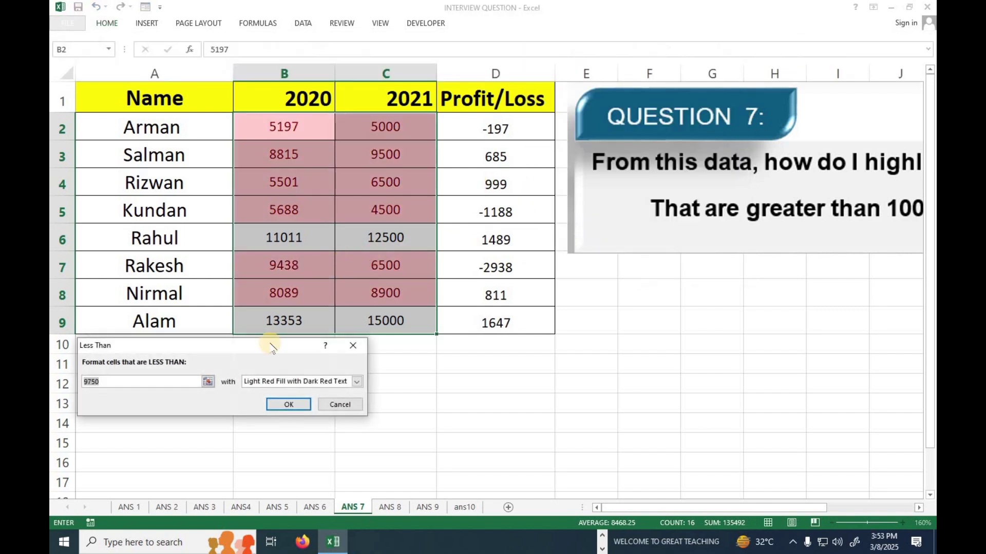
text(10000)
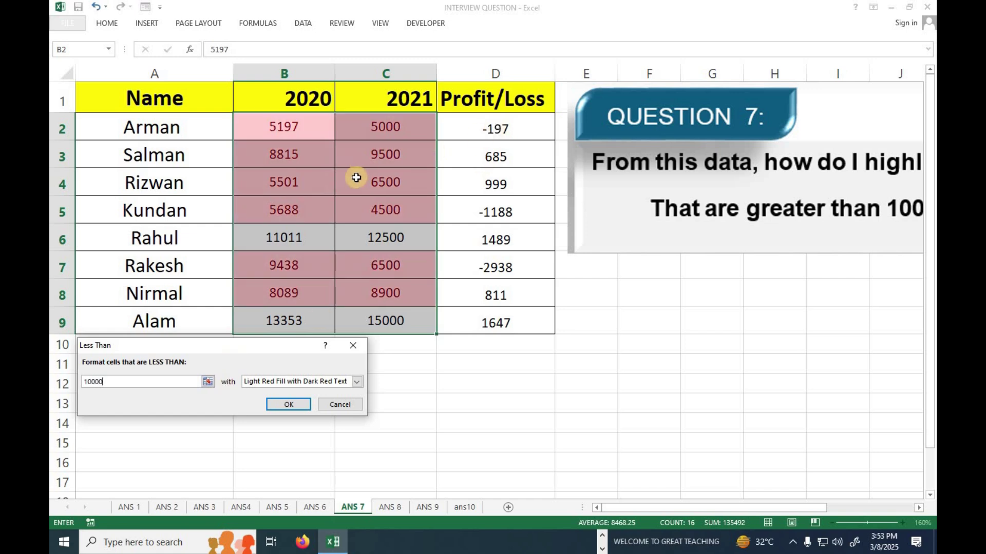
click(335, 409)
click(633, 269)
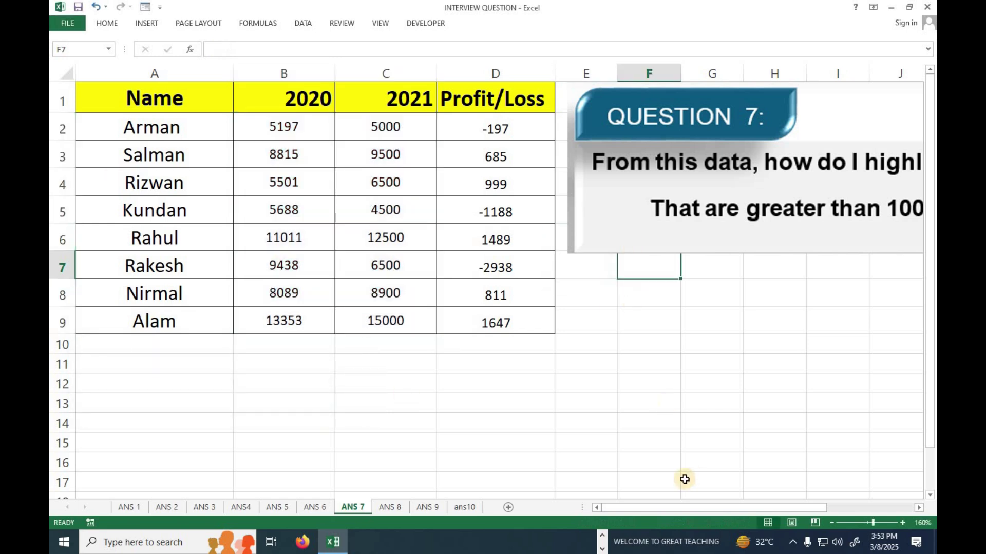
Scroll right on the ANS 8 sheet to view the Question 8 picture
drag(657, 509, 614, 491)
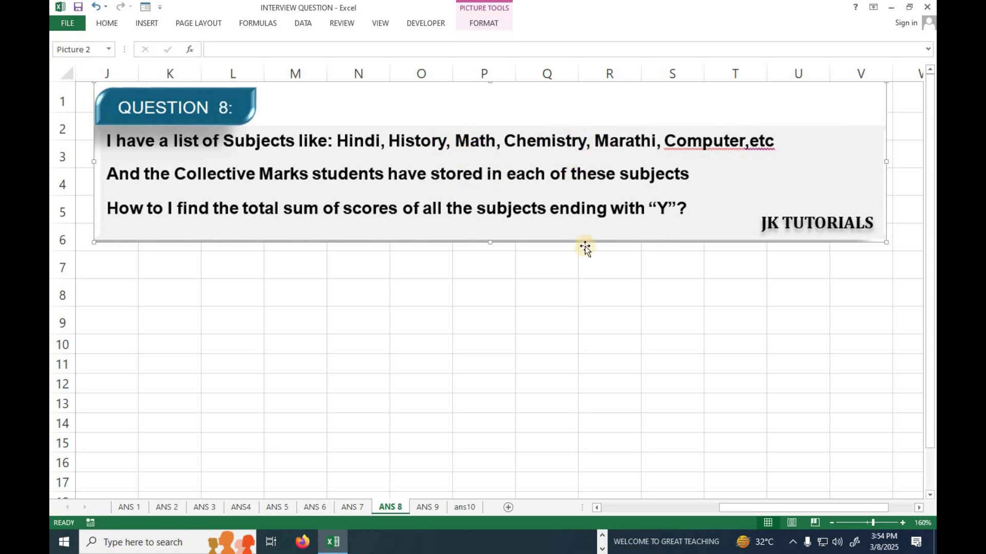
Bring the Subject and Marks table into view and select subject names A2:A9
drag(725, 507, 559, 516)
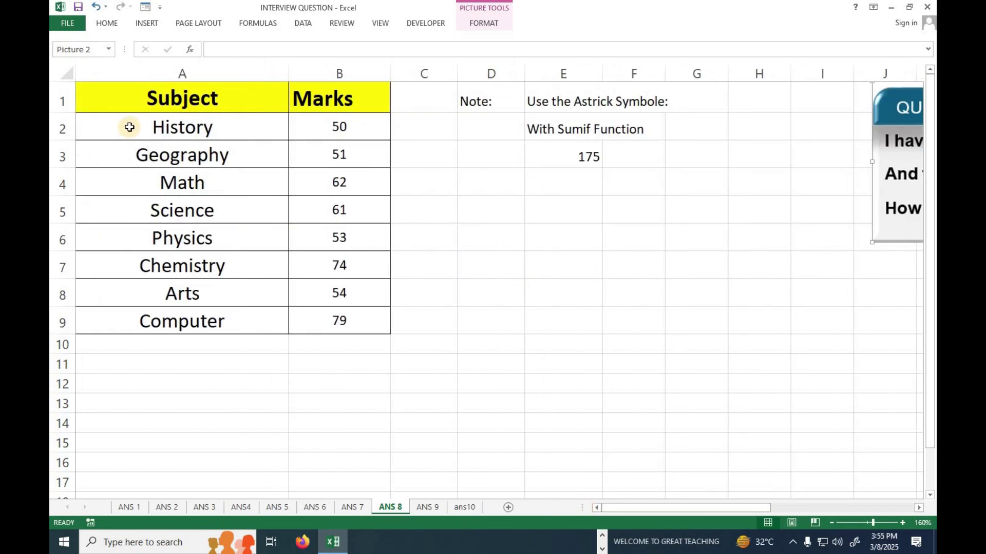
drag(136, 98, 348, 301)
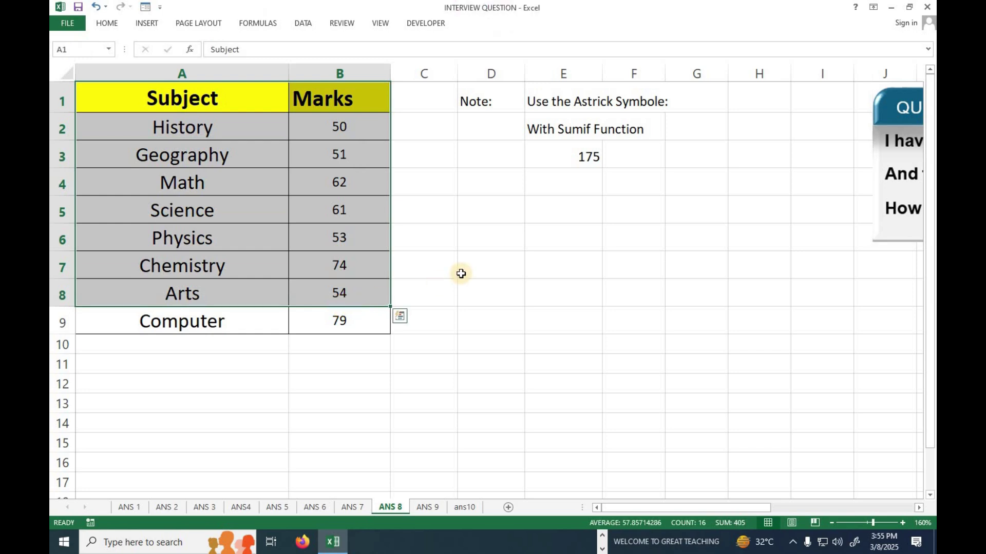
click(228, 133)
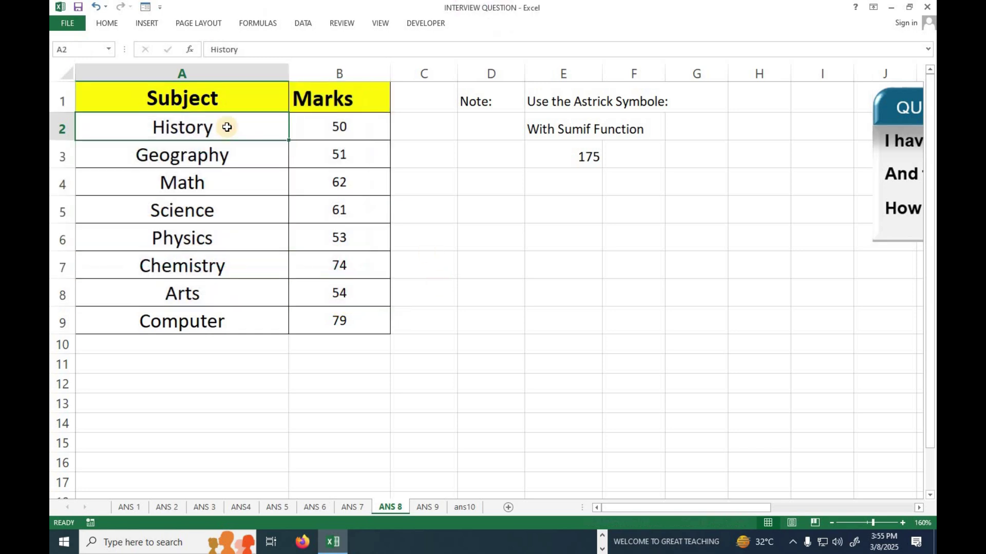
drag(229, 223, 229, 324)
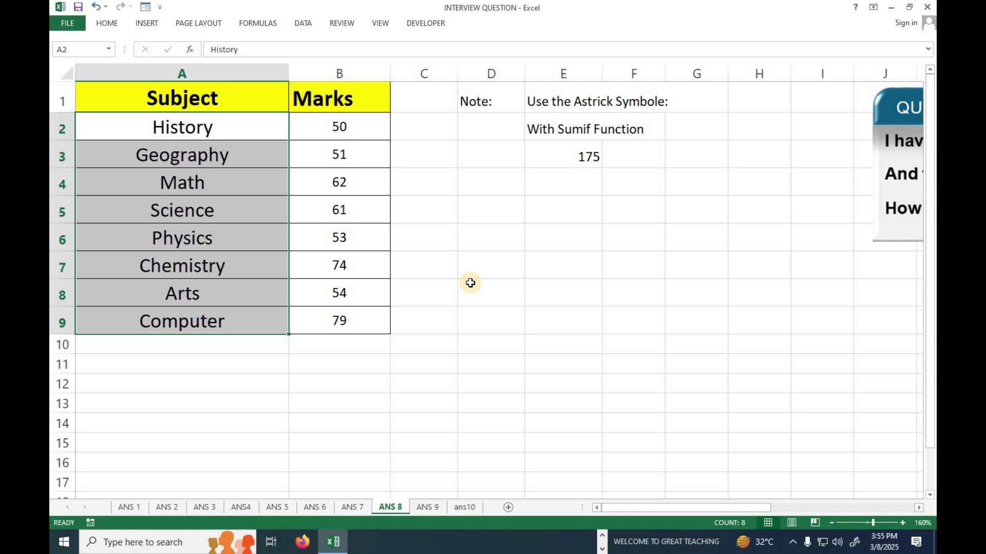
scroll(487, 270, up, 1)
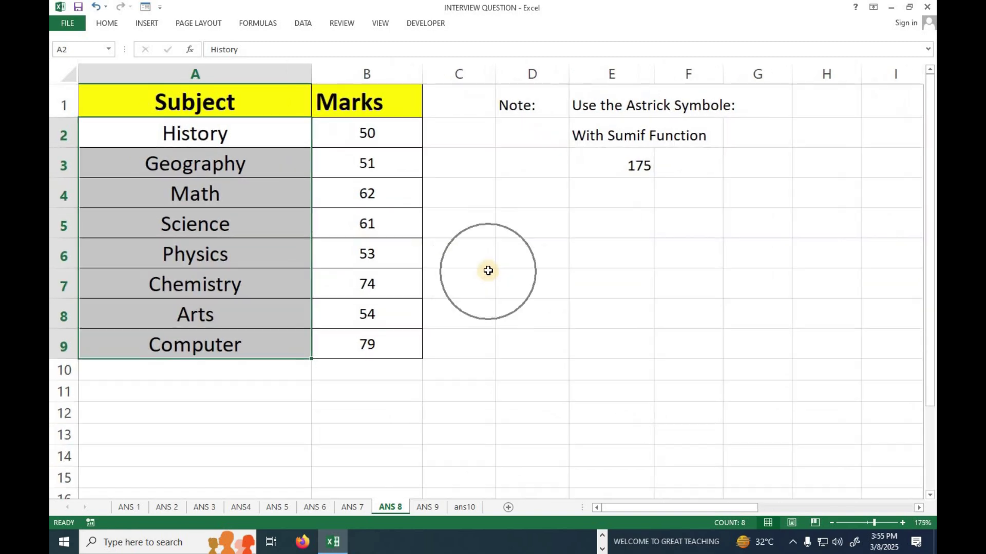
Enter the label WILD CARD in D4, then move to cell D6
click(524, 200)
text(W)
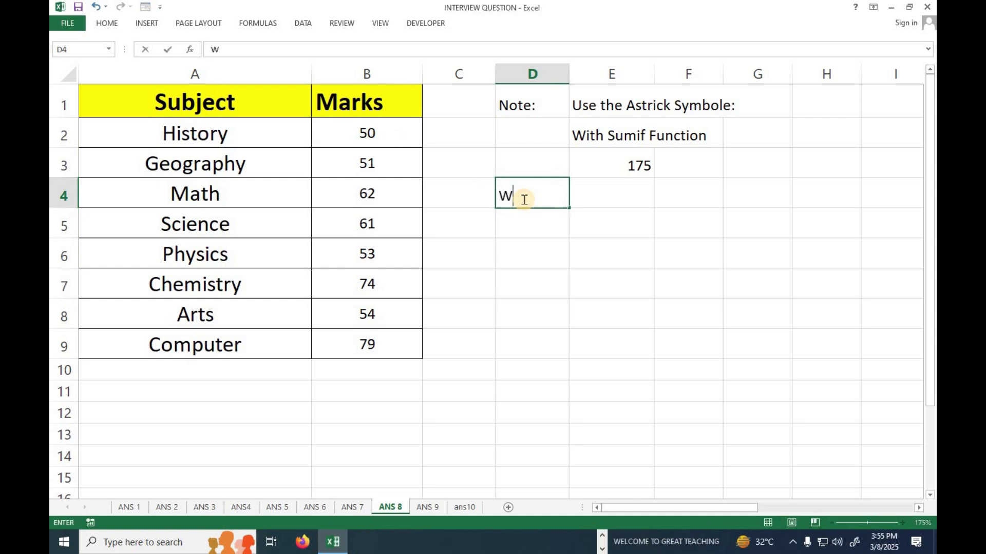
text(ILD CARD)
key(Tab)
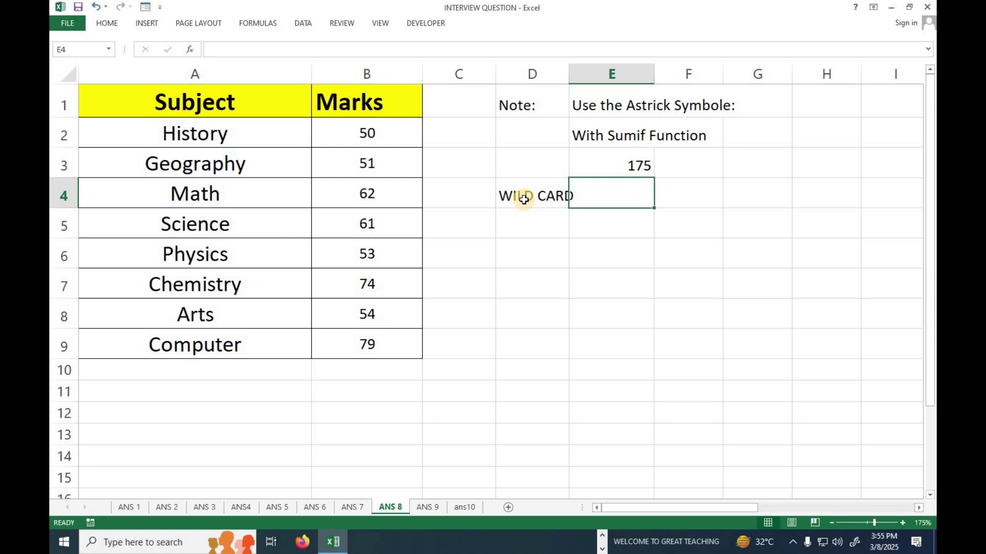
key(Down)
key(Down)
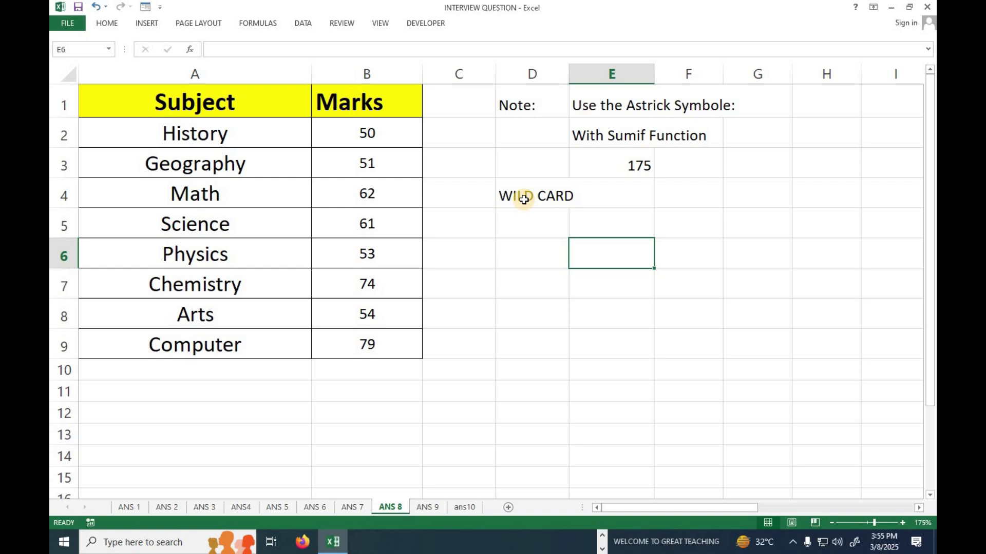
key(Left)
key(Left)
key(Left)
key(Left)
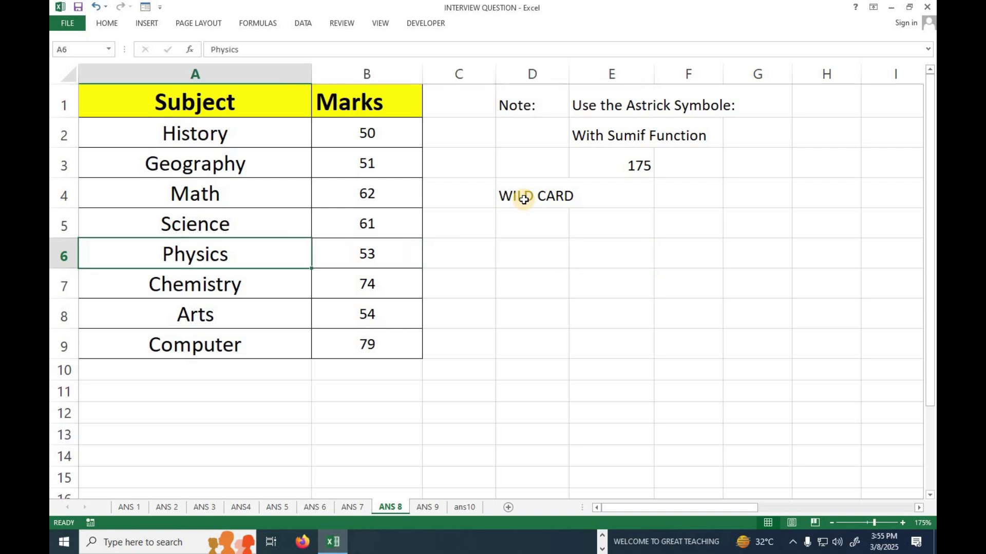
key(Down)
key(Down)
key(Down)
key(Up)
key(Up)
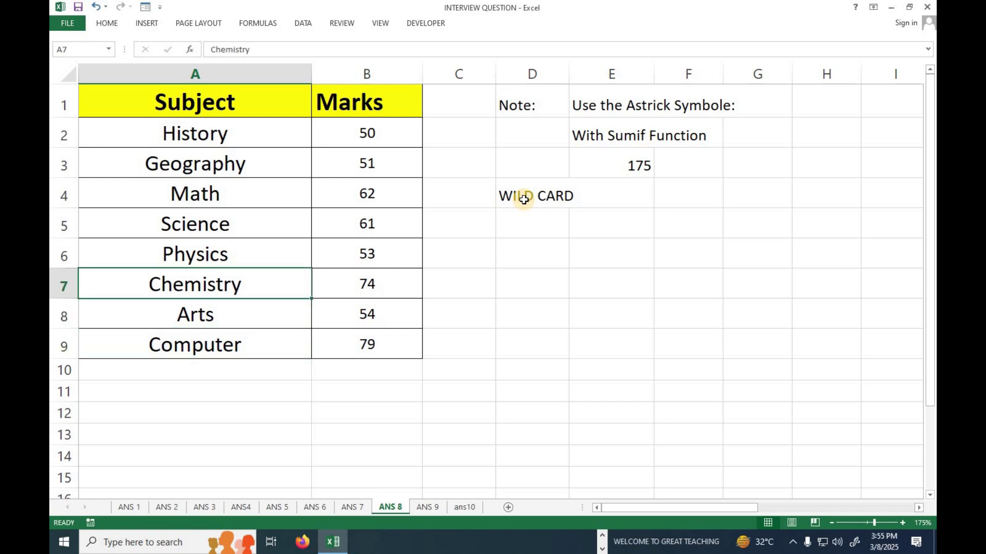
key(Right)
key(Right)
key(Right)
key(Up)
Put the letter C in D6 and begin E6's SUMIF over A2:A9 with D6 as criteria
text(C)
key(Tab)
text(=SUM()
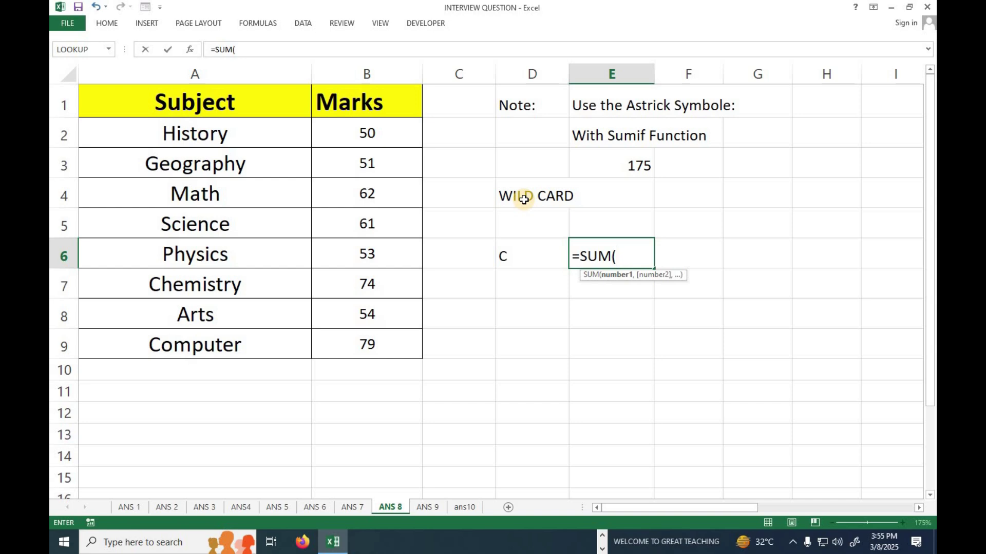
key(BackSpace)
text(IF()
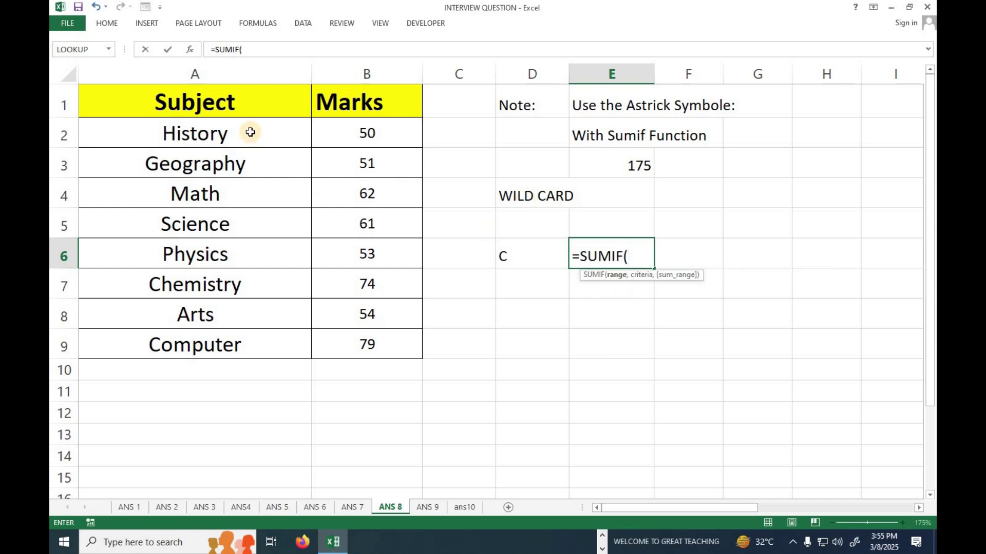
drag(252, 133, 225, 350)
text(,)
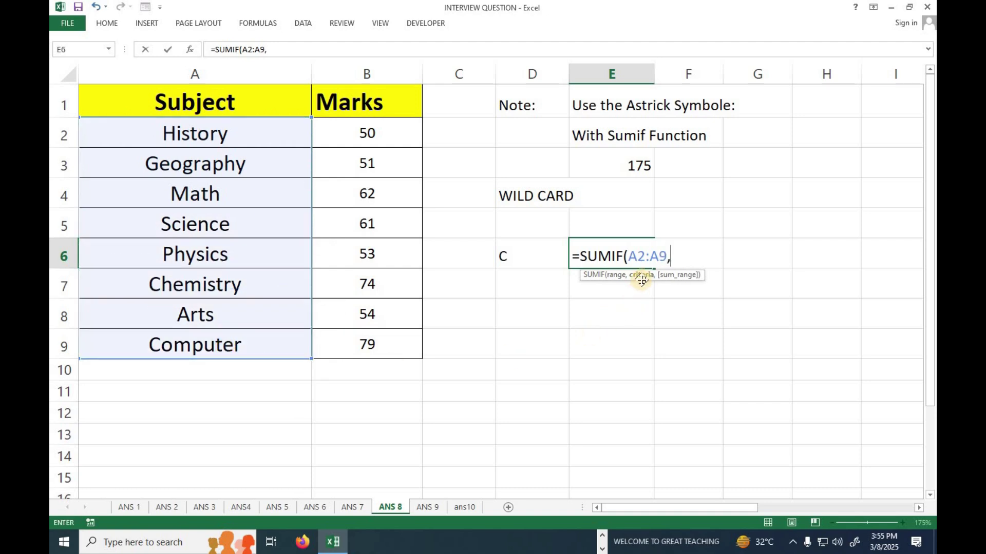
text(")
key(BackSpace)
click(503, 258)
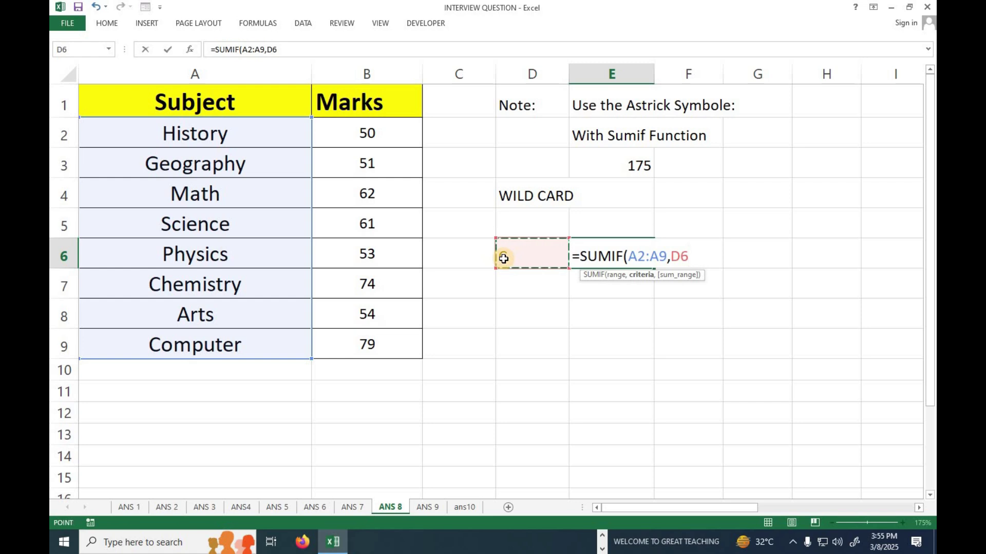
text(*,)
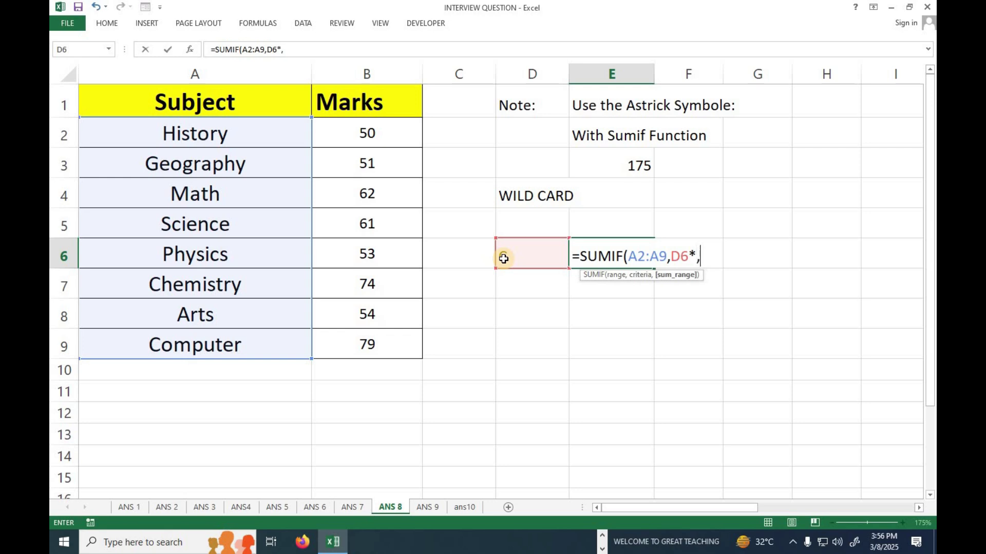
Finish E6 as =SUMIF(A2:A9,D6&"*",B2:B9), returning 153
drag(392, 135, 380, 342)
text())
key(Return)
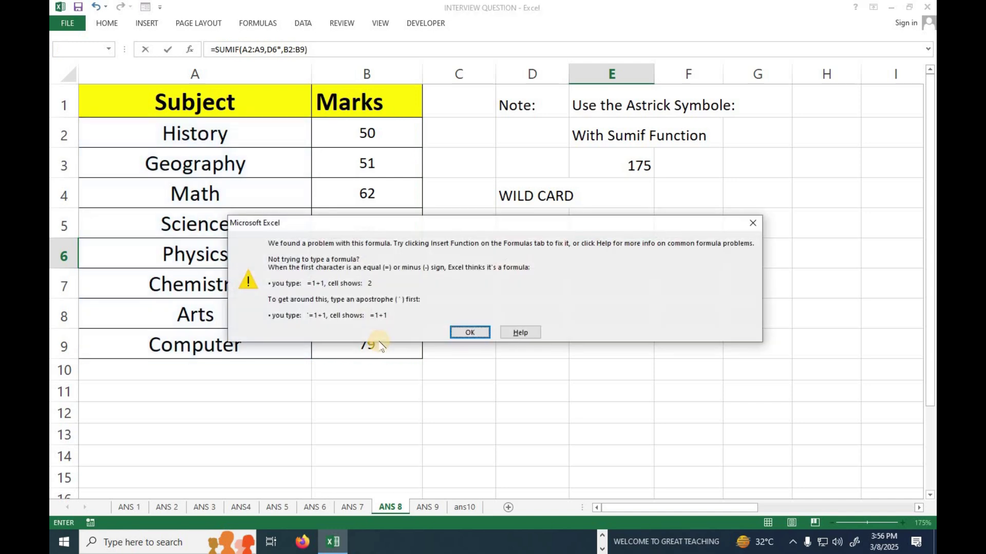
key(Return)
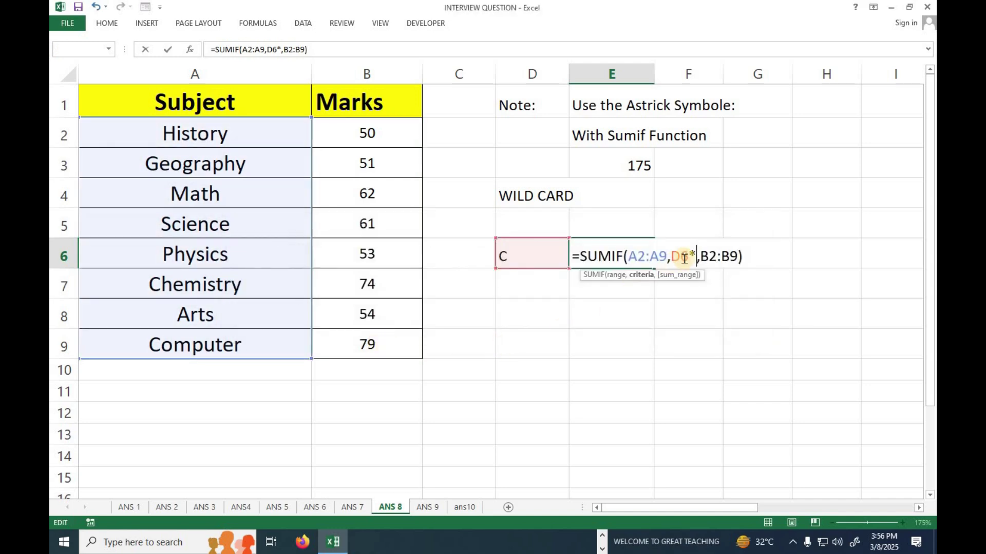
click(688, 256)
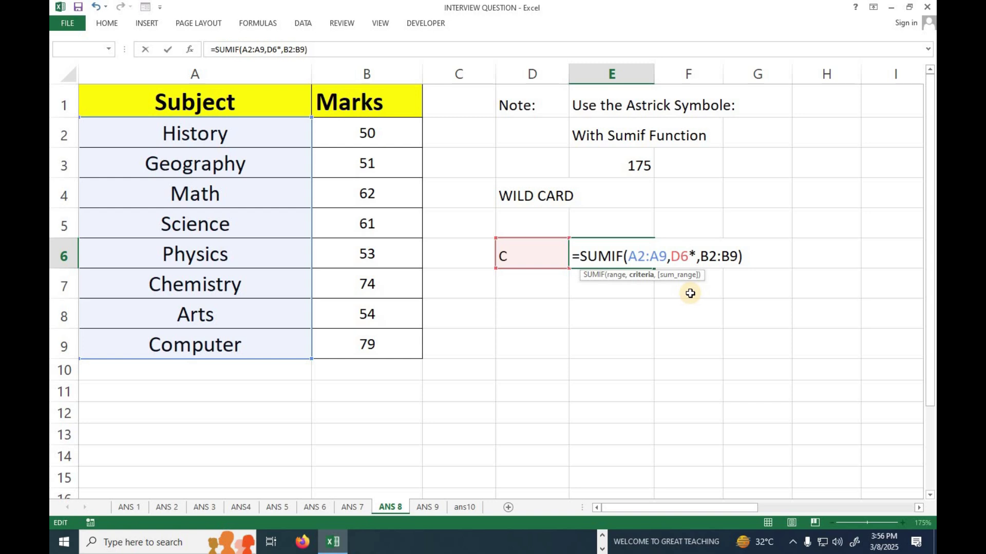
text(&)
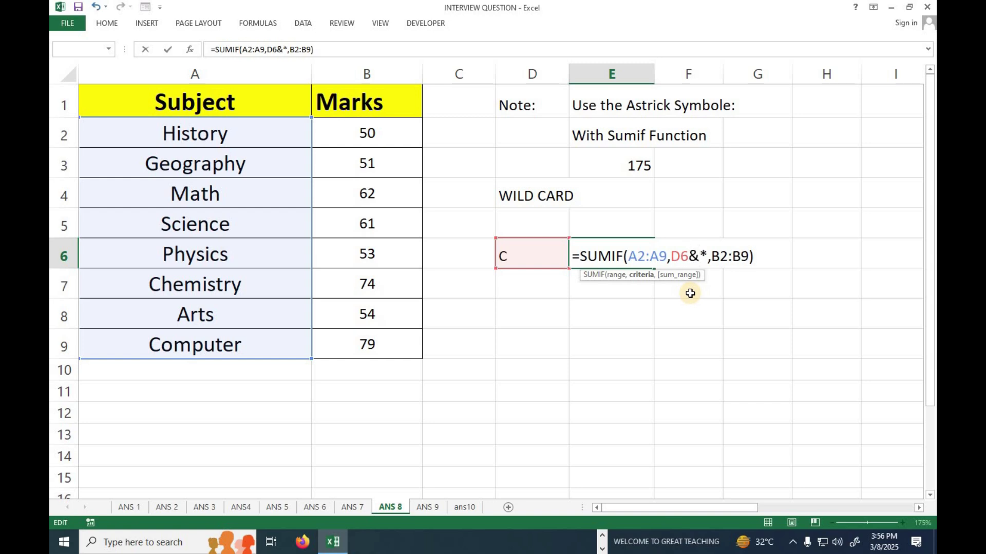
key(Return)
key(Return)
text("*)
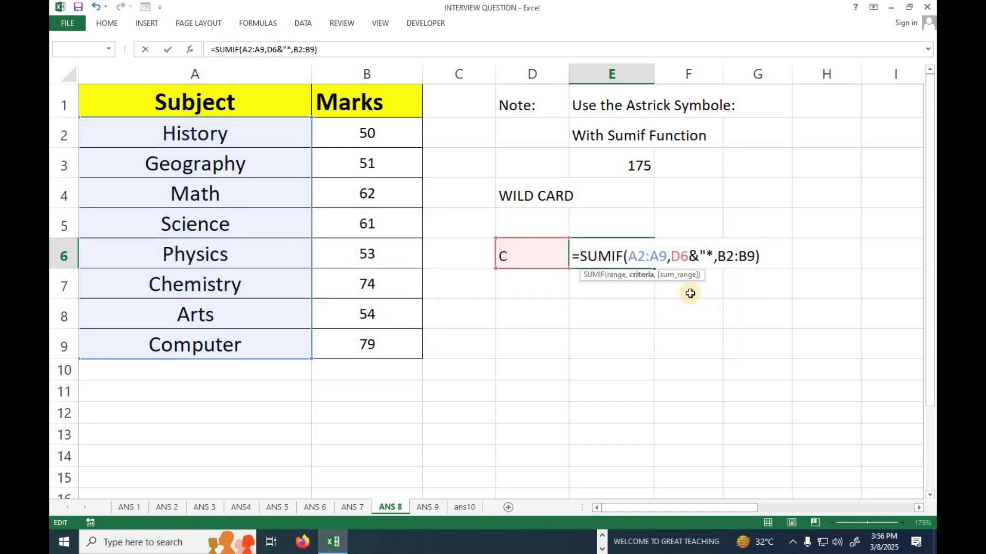
text(")
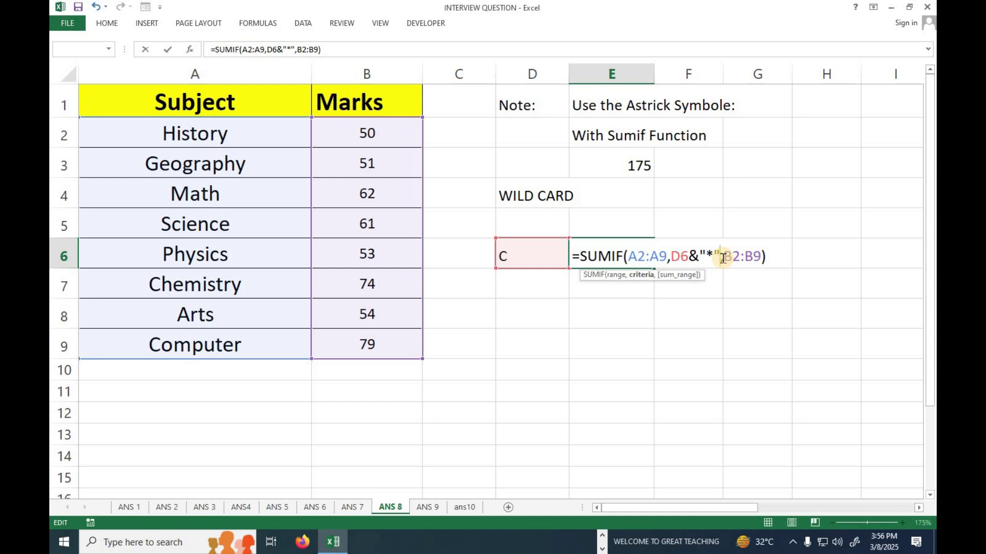
key(Return)
Verify in D9 with =B9+B7 that Computer plus Chemistry marks equal 153
click(644, 258)
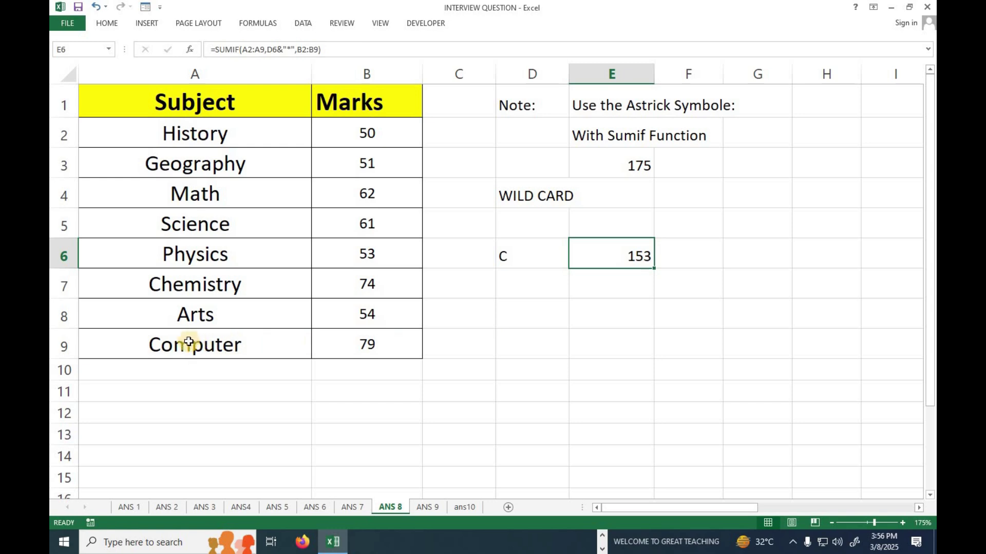
drag(249, 346, 349, 347)
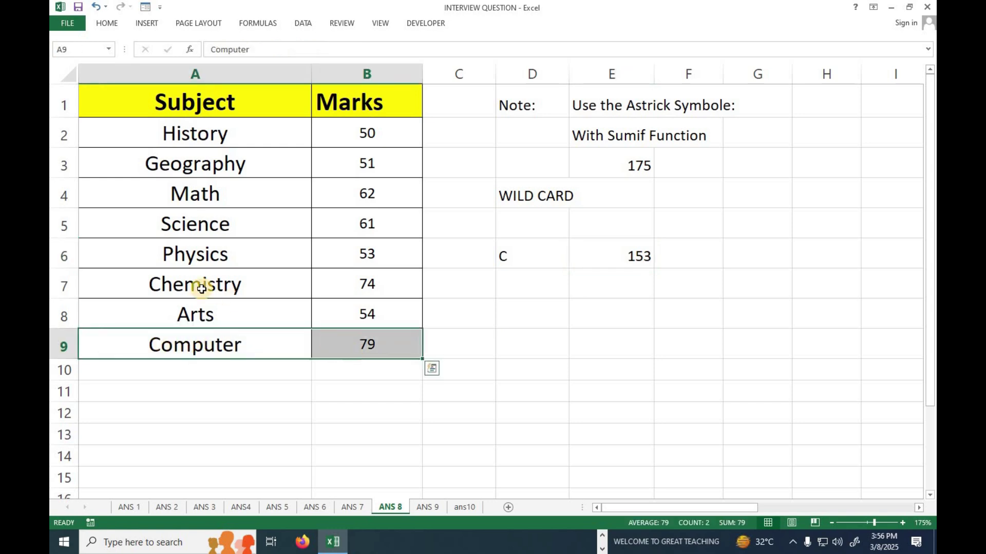
drag(243, 285, 350, 286)
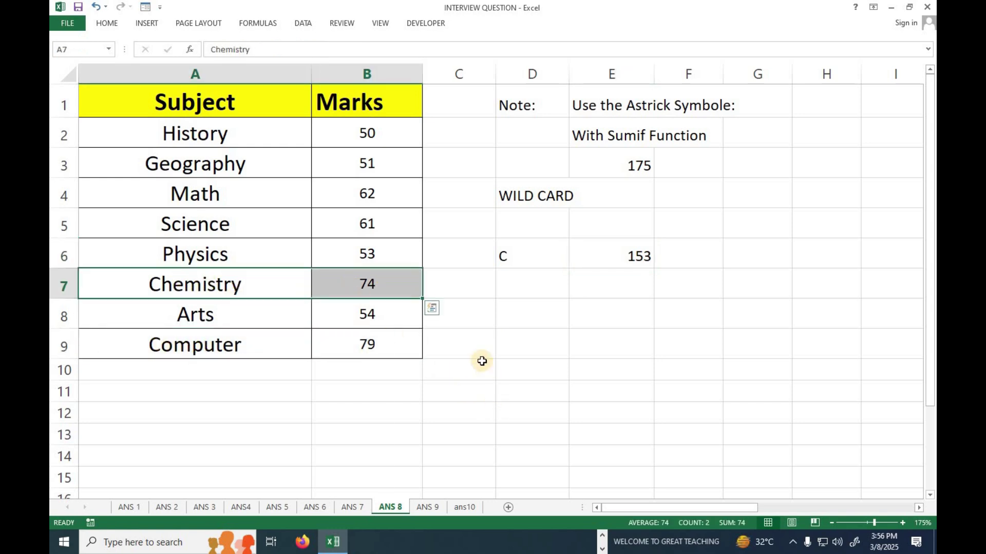
click(508, 341)
text(=)
click(400, 352)
text(+)
click(391, 289)
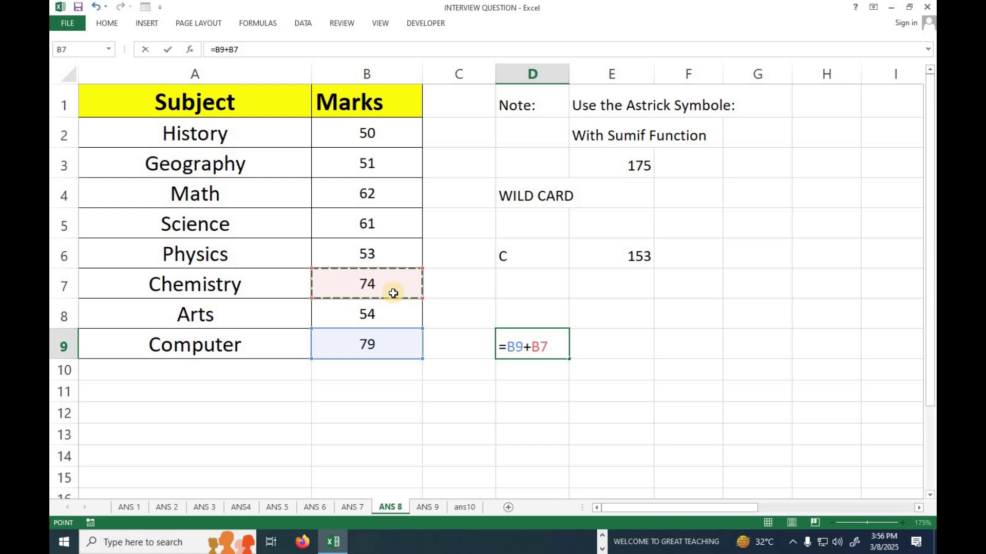
key(Return)
Clear the example cells D6:E9, leaving E3's ends-with-y SUMIF showing 175
click(652, 259)
click(550, 352)
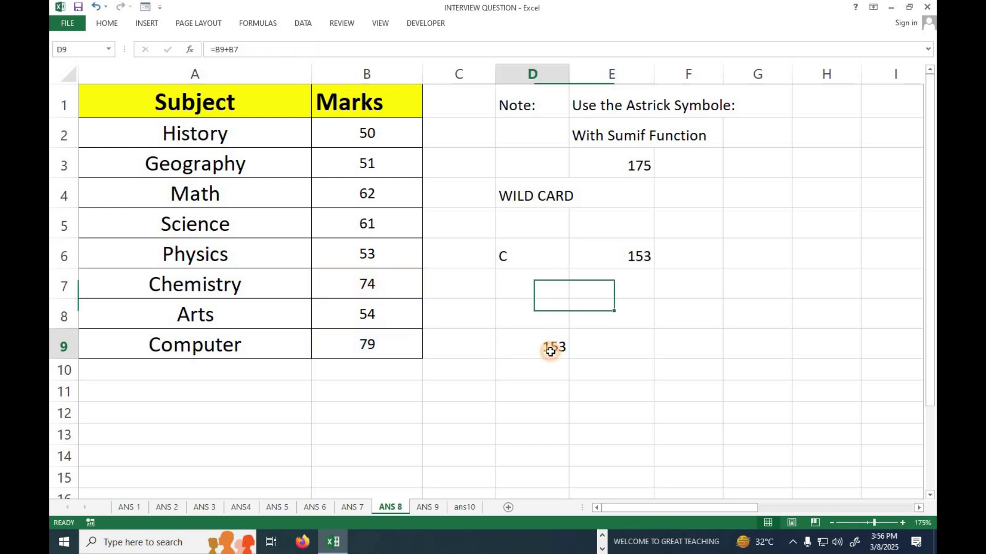
drag(625, 262, 535, 332)
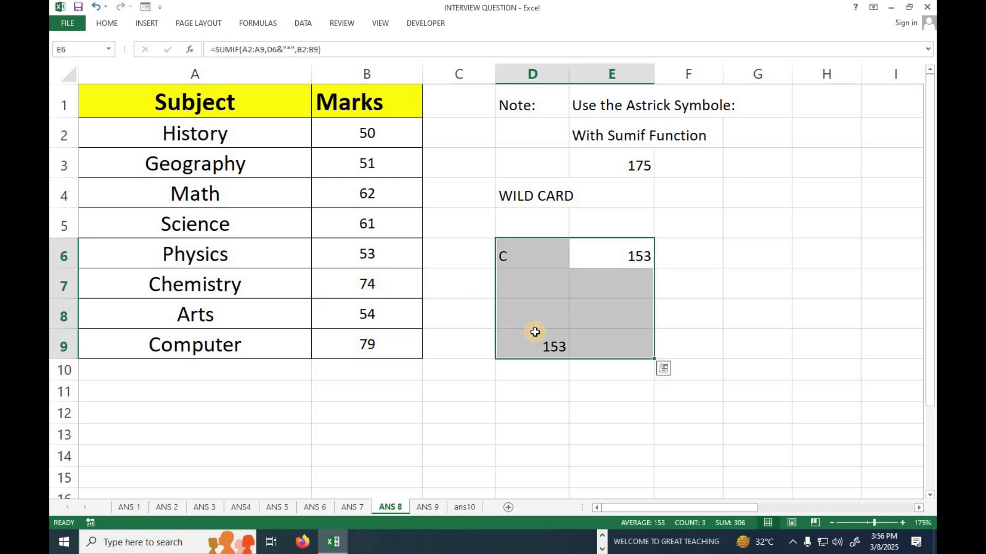
key(Delete)
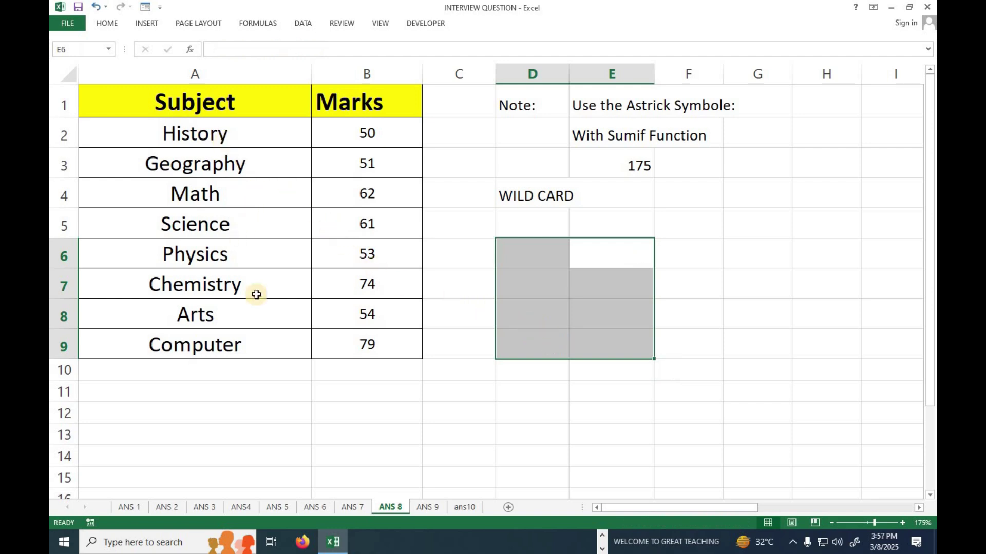
click(622, 165)
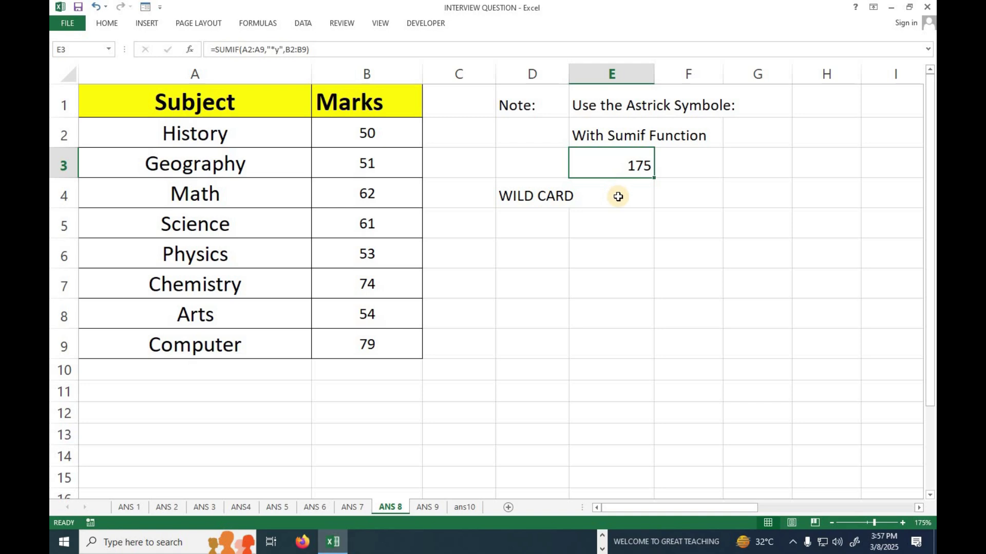
key(Down)
key(Down)
Enter =SUMIF(A2:A9,"*Y",B2:B9) in E5 to total marks of subjects ending in y (175)
text(=SYN)
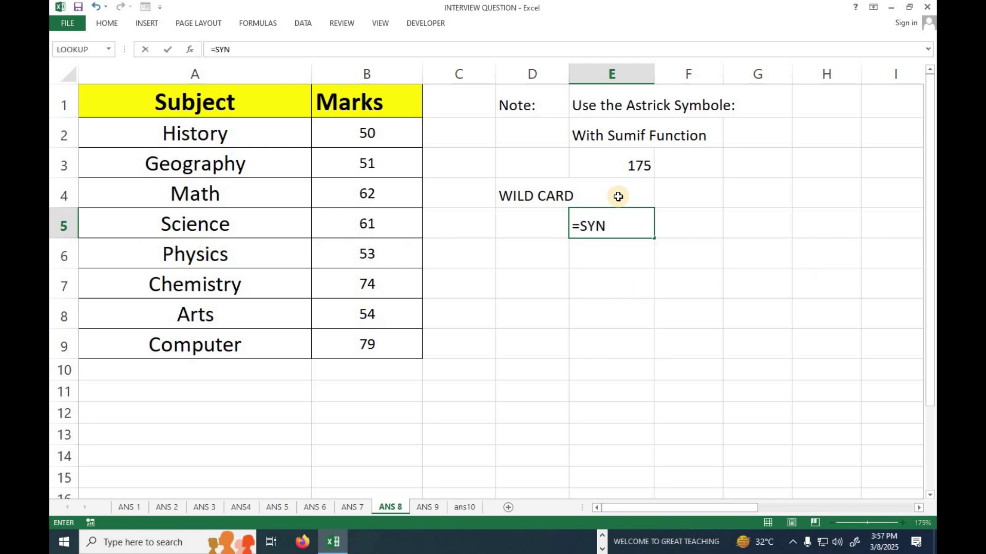
key(BackSpace)
key(BackSpace)
text(UMIF()
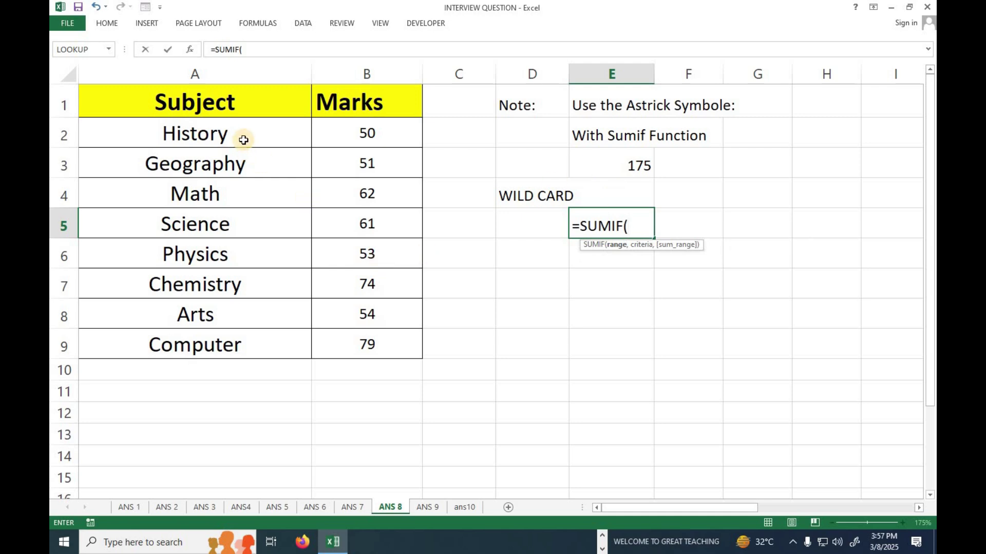
drag(243, 136, 240, 342)
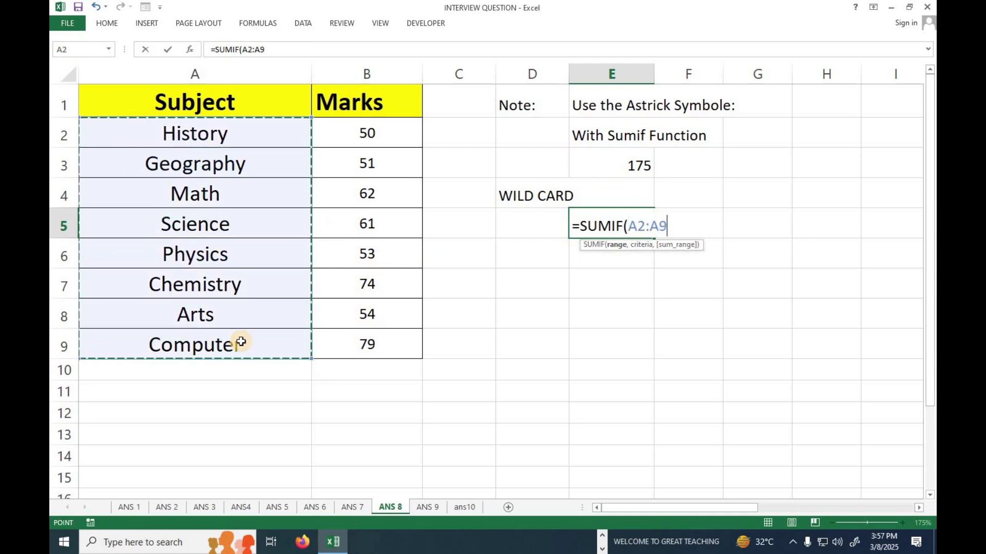
text(, ")
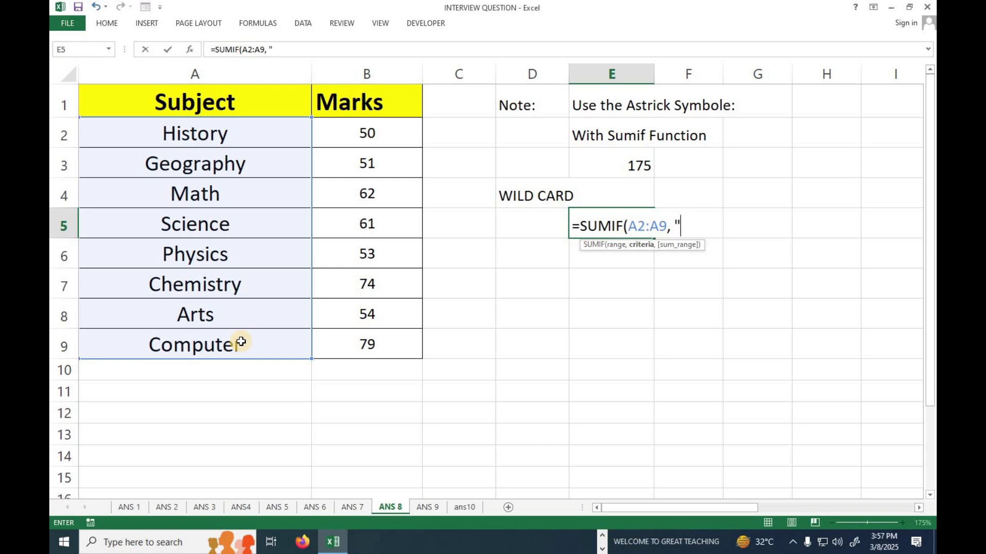
text(*Y",)
drag(350, 137, 352, 337)
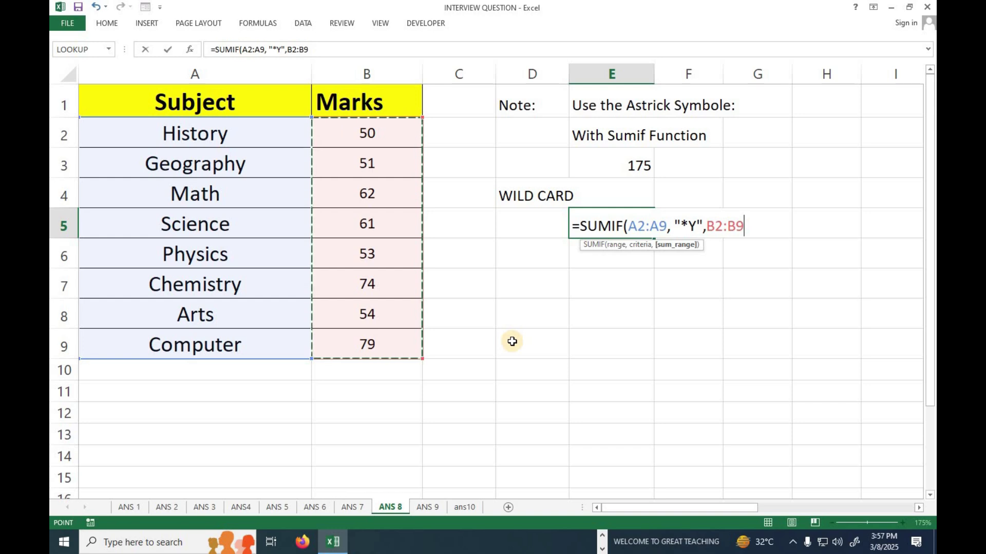
text())
key(Return)
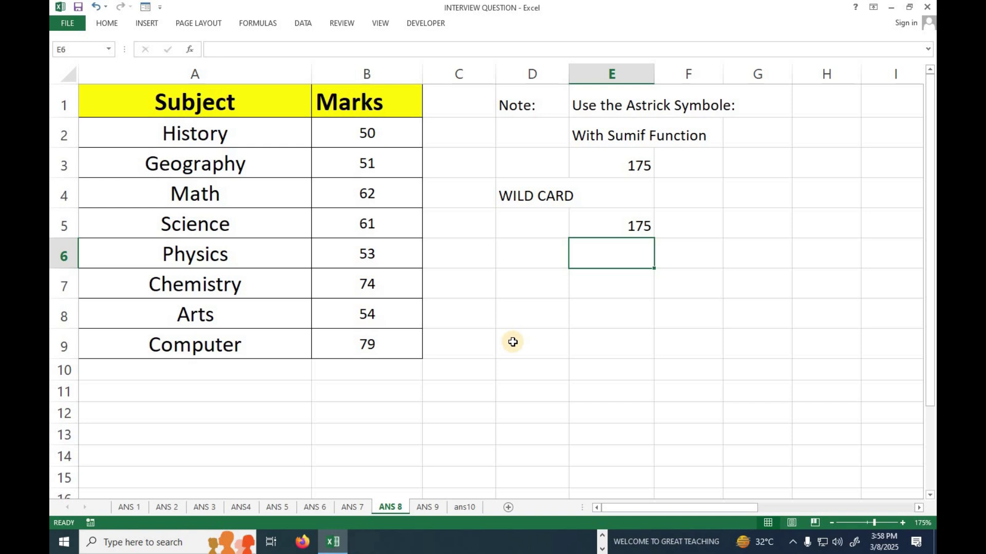
In E6 enter =B2+B3+B7, adding History, Geography and Chemistry marks to check 175
text(=)
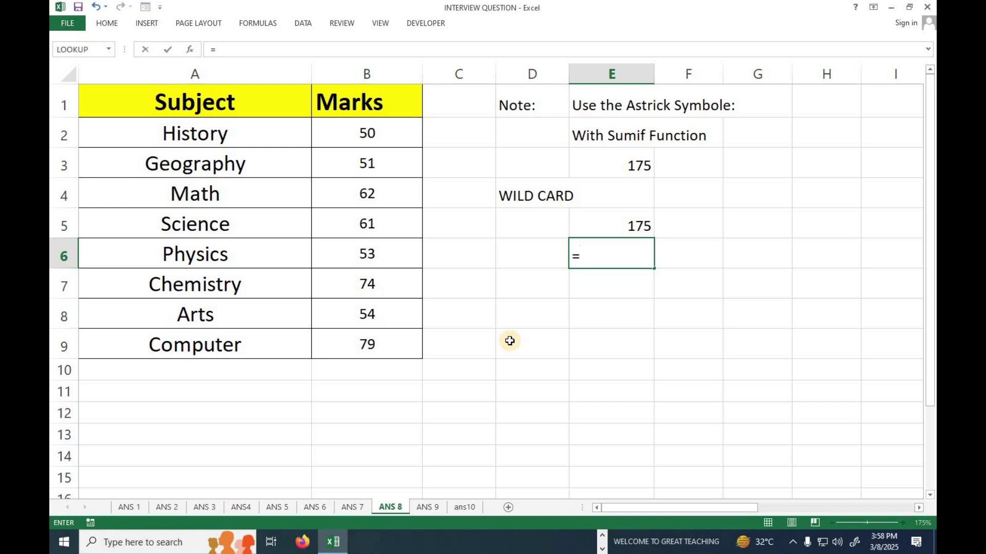
click(389, 136)
text(+)
click(380, 168)
text(+)
click(385, 288)
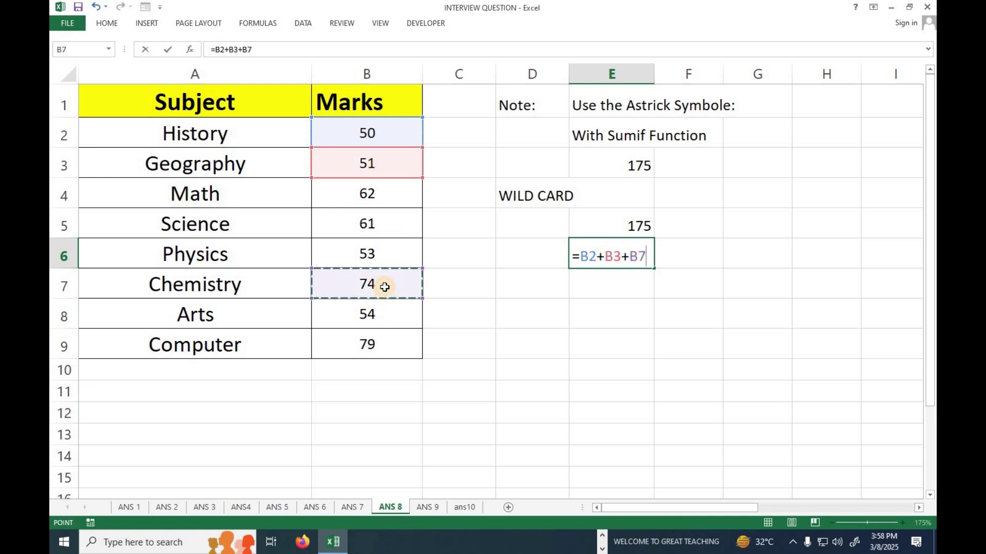
key(Return)
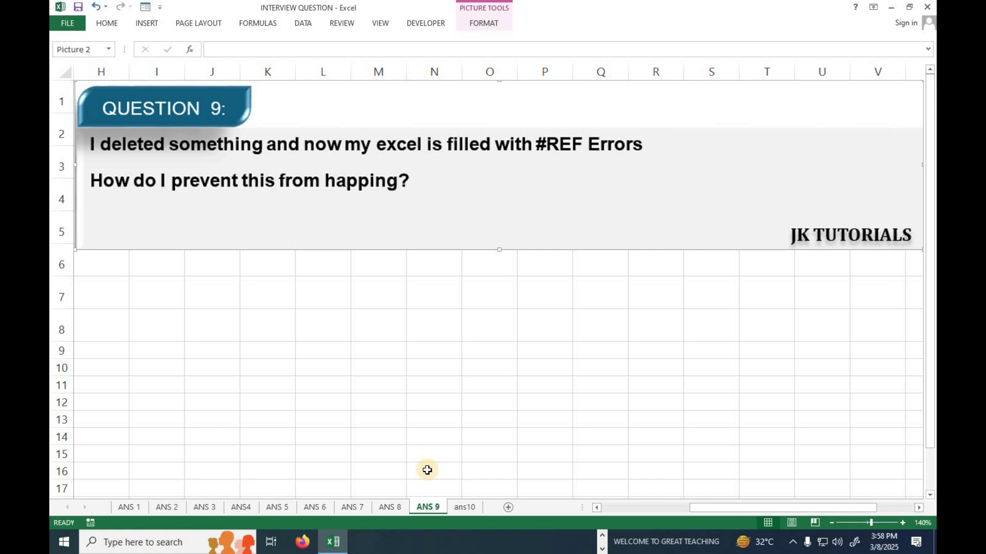
Clear the existing Total values in D2:D8 and widen column D
drag(776, 515, 623, 512)
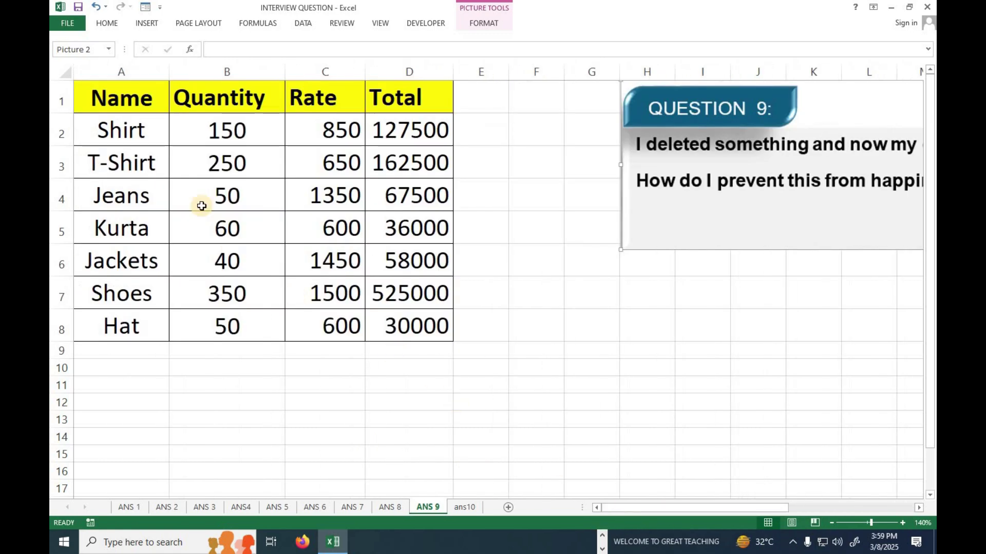
drag(137, 103, 144, 340)
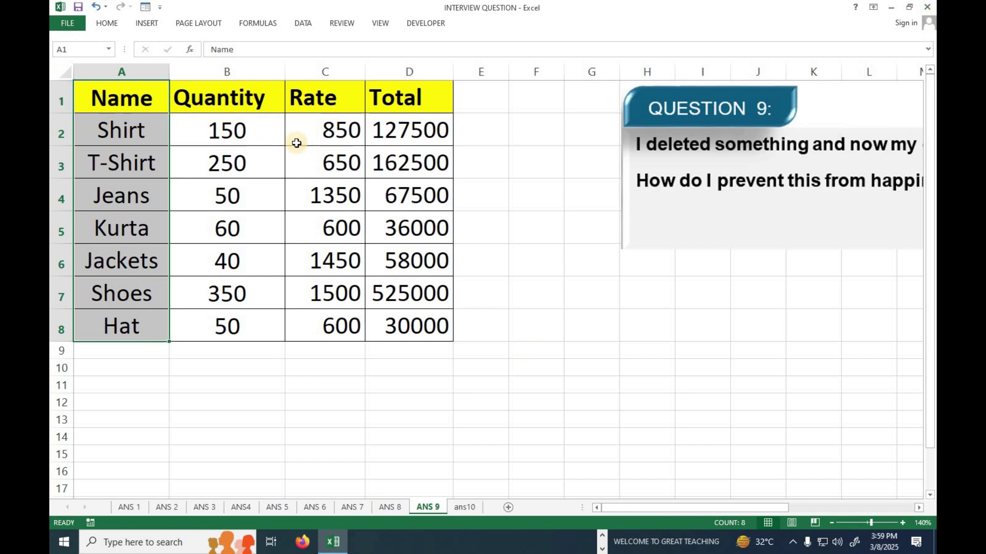
click(231, 132)
click(316, 126)
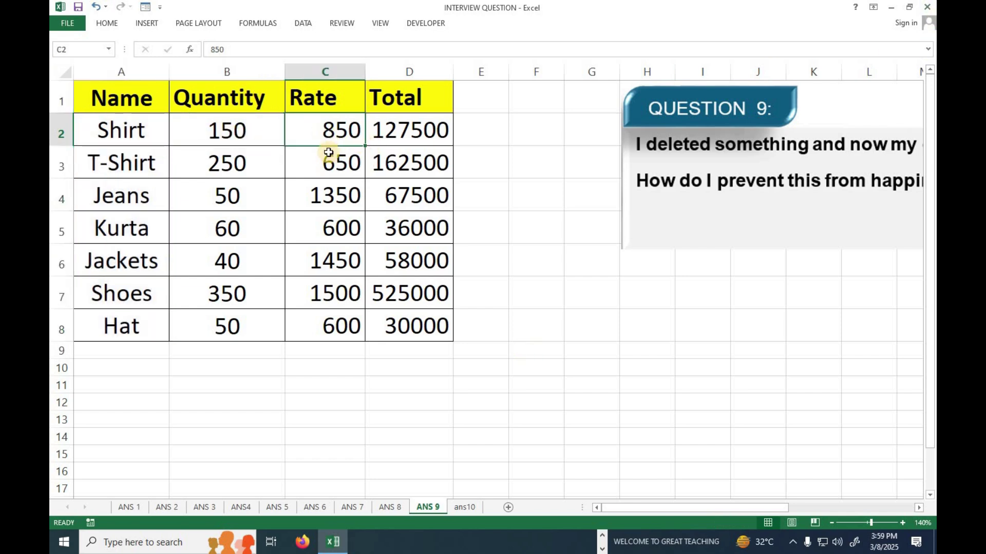
click(404, 140)
drag(404, 139, 403, 325)
key(Delete)
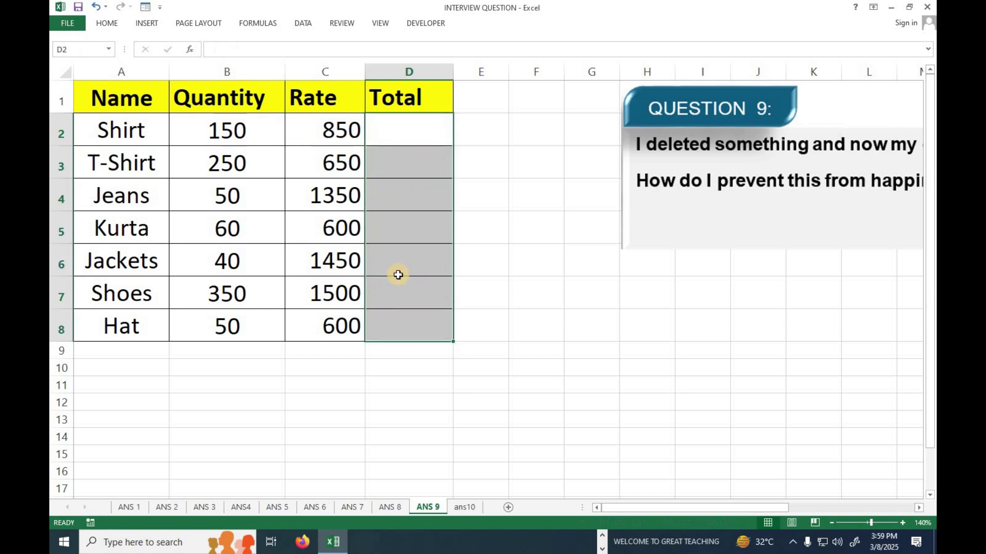
drag(455, 72, 466, 73)
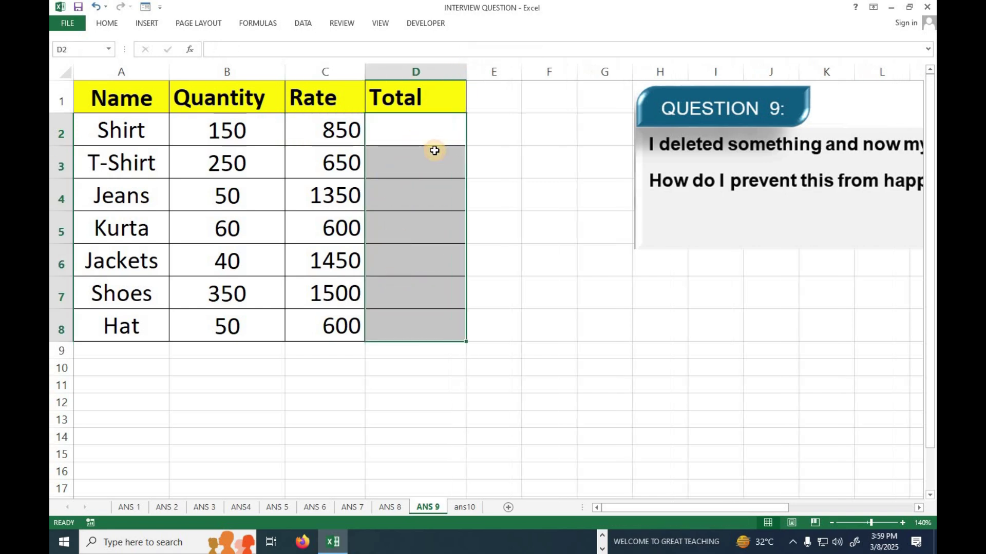
Enter =B2*C2 in D2 for Shirt's total of 127500
text(=)
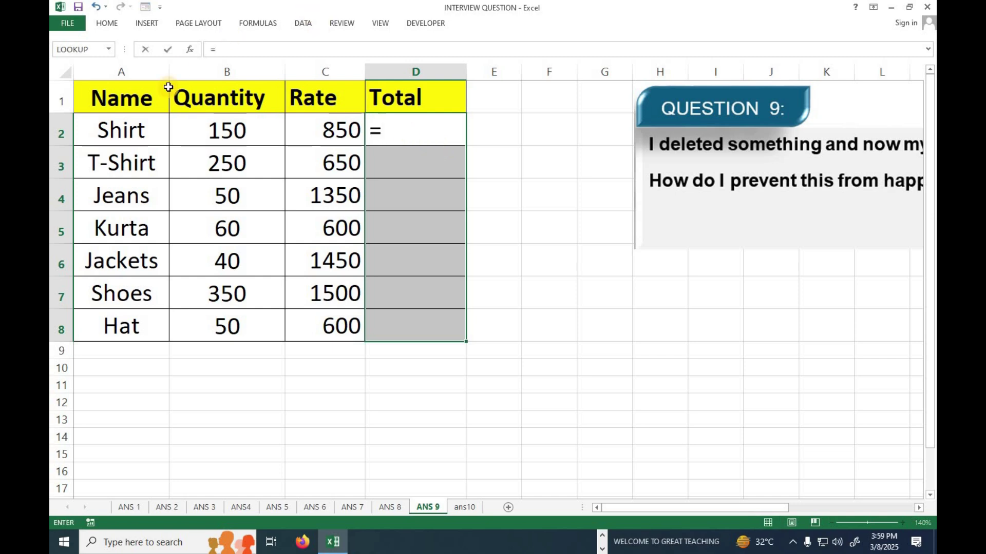
click(201, 121)
text(*)
click(301, 135)
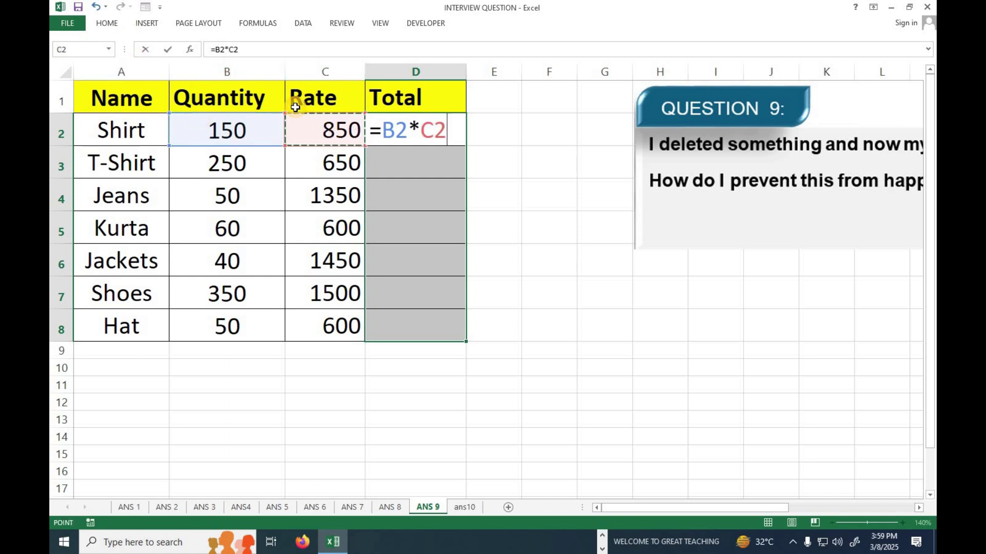
key(Return)
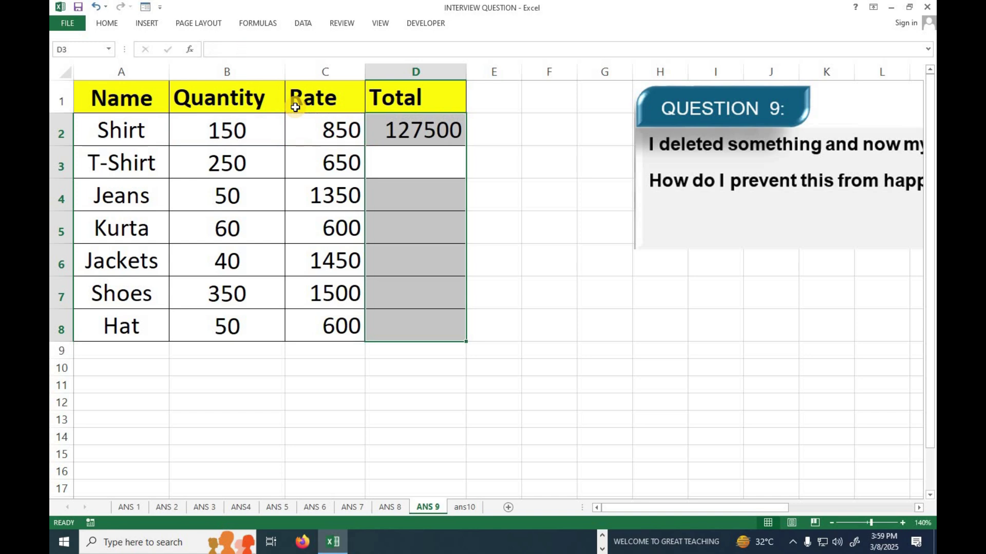
key(Down)
key(Up)
key(Up)
key(Down)
Enter =PRODUCT(B3,C3) in D3 (162500) and fill it down to the Hat row
text(=PRO)
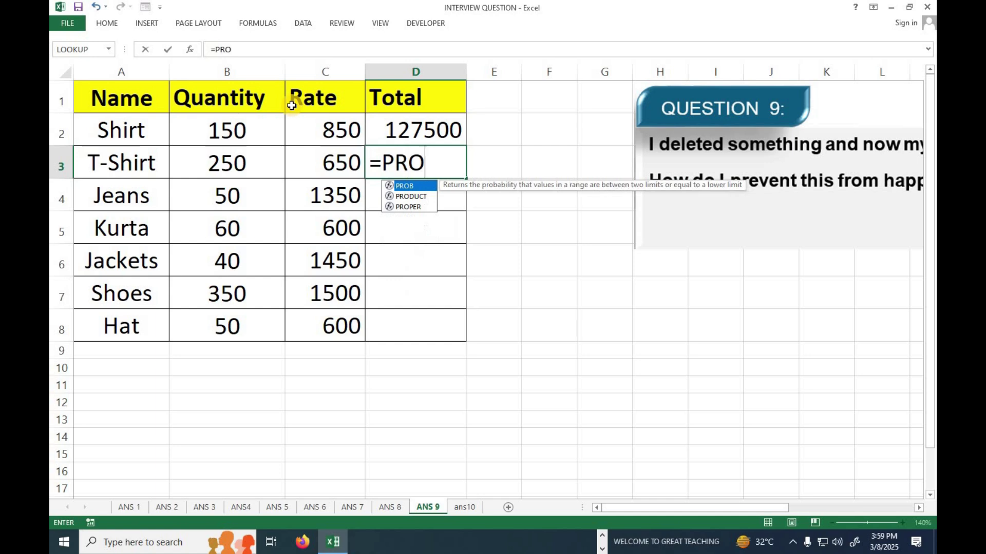
key(Down)
key(Tab)
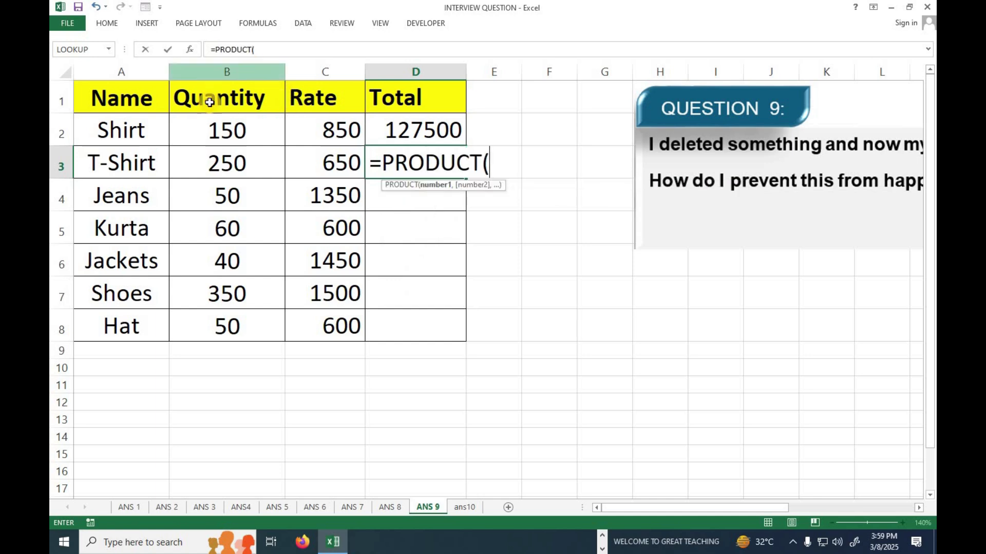
click(206, 162)
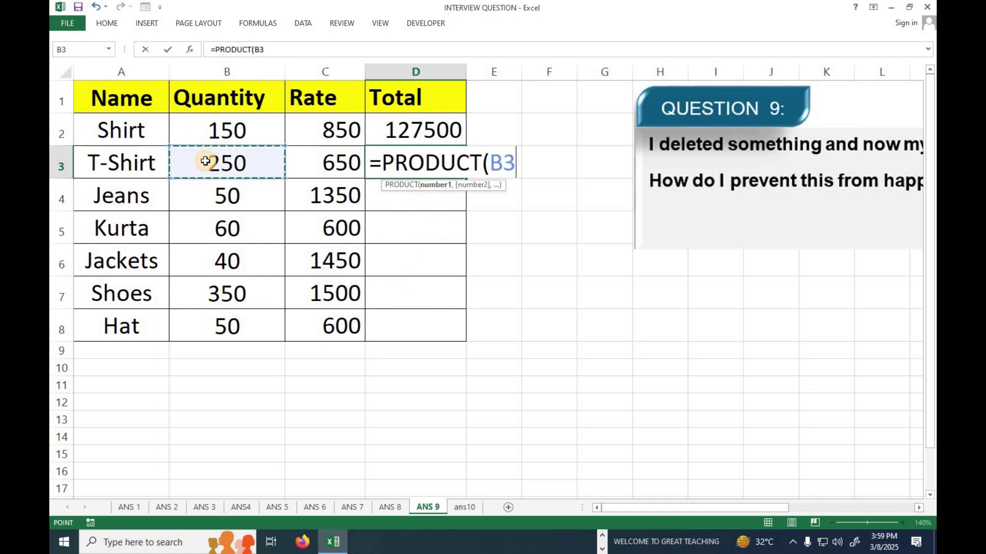
text(,)
click(303, 160)
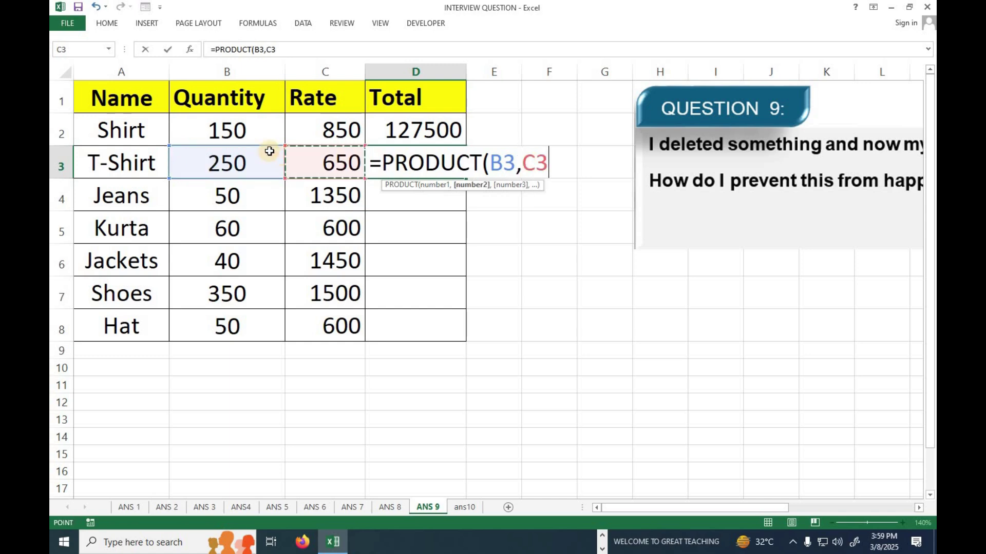
text())
key(Return)
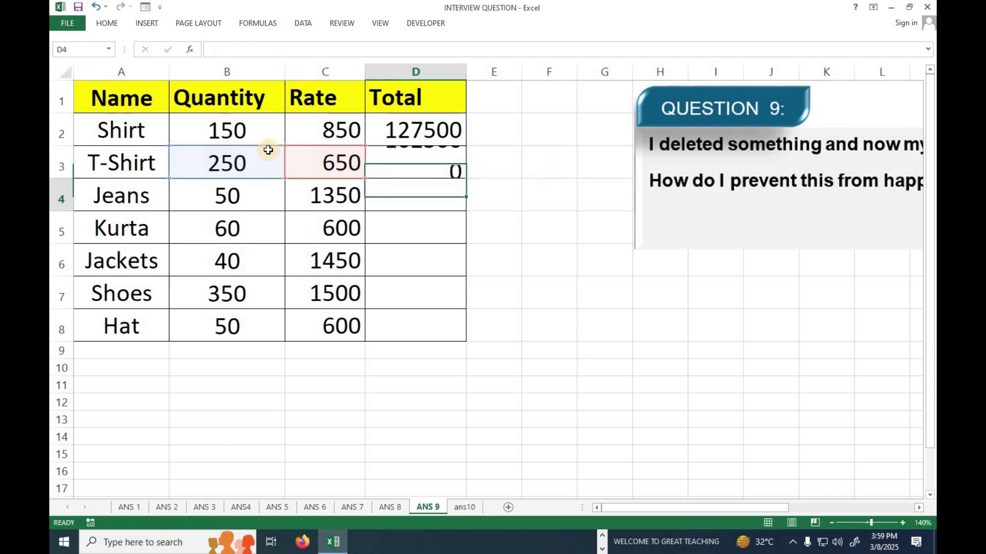
click(413, 160)
double_click(465, 177)
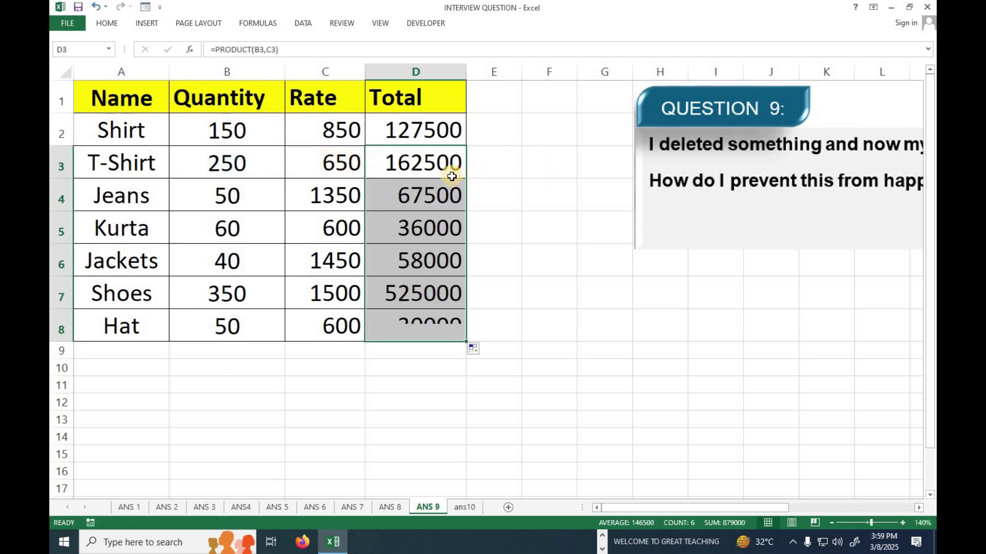
drag(433, 127, 416, 342)
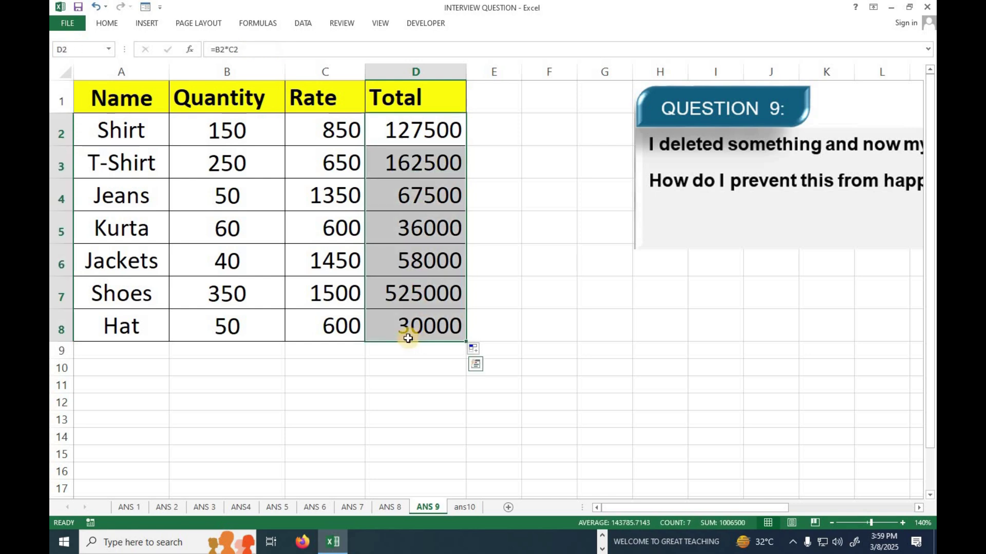
Delete the Rate column so every Total shows #REF!, and move the question picture left
click(320, 70)
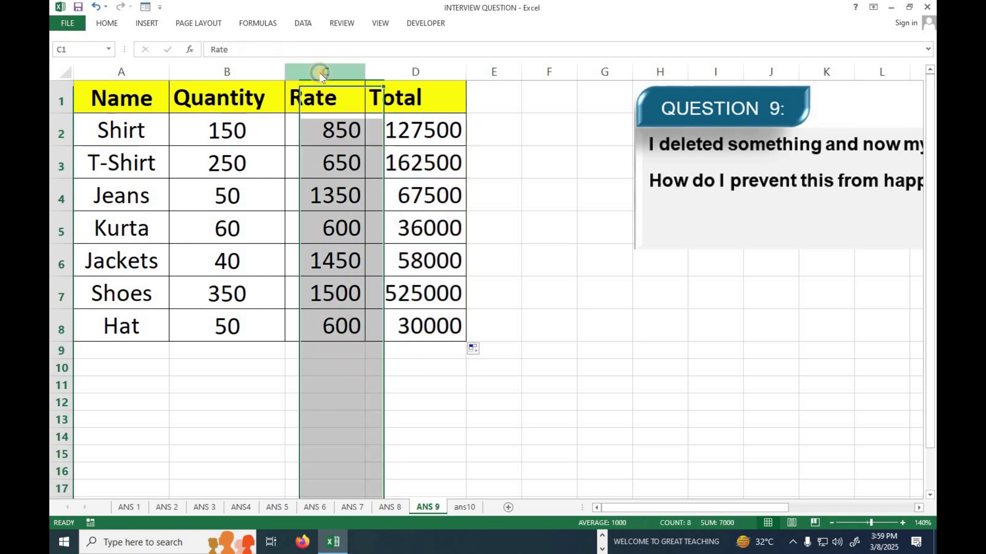
right_click(321, 72)
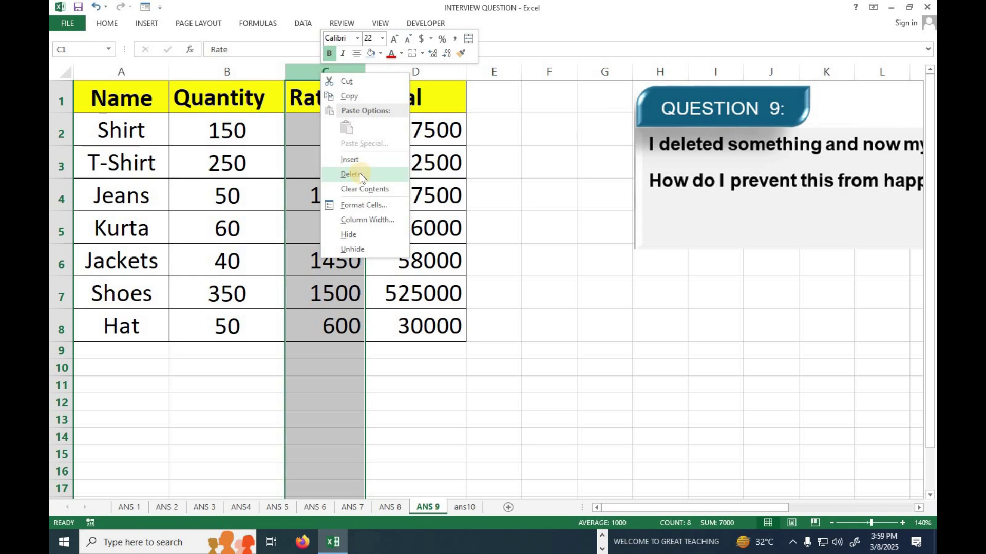
click(361, 176)
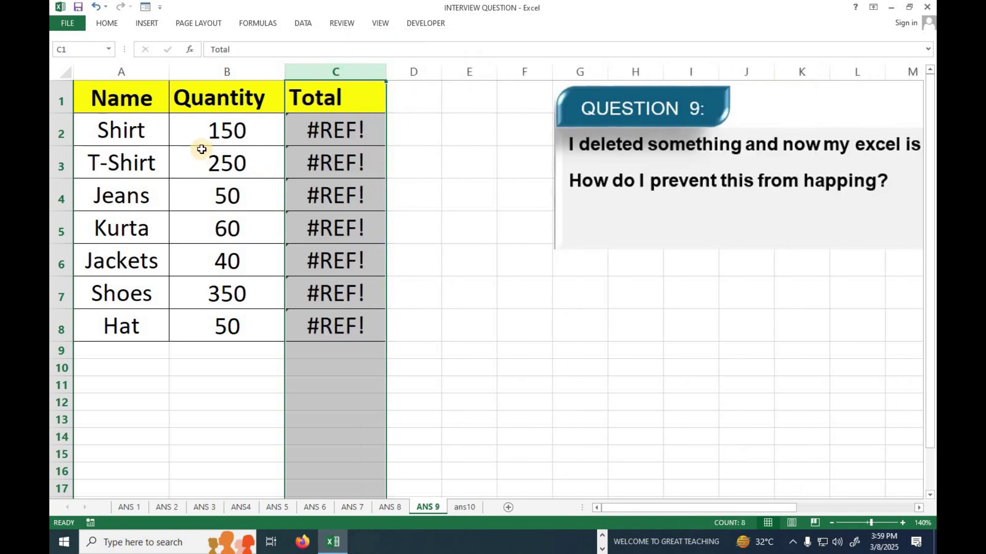
drag(613, 210, 467, 218)
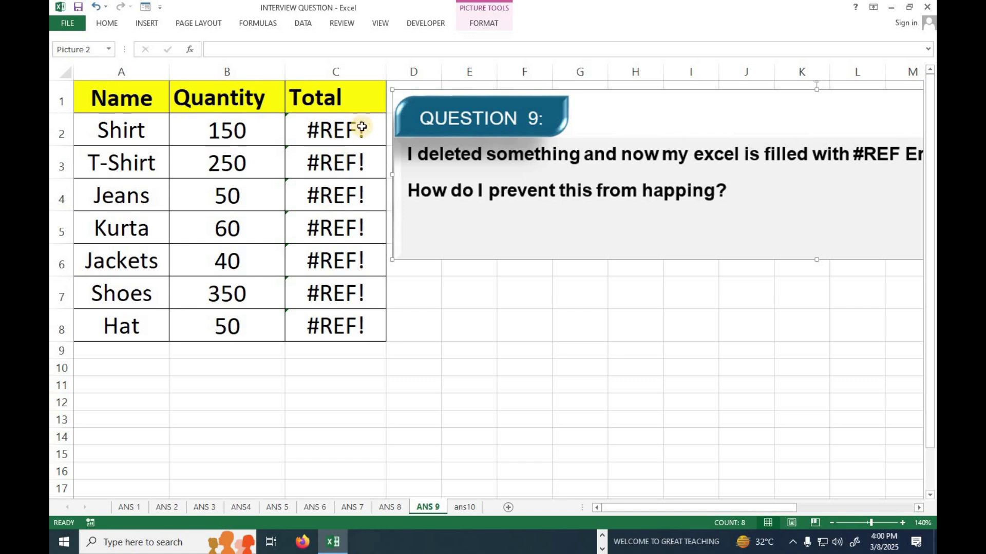
Move the question picture lower and trace the precedents of C2's broken Total formula
drag(654, 257, 629, 306)
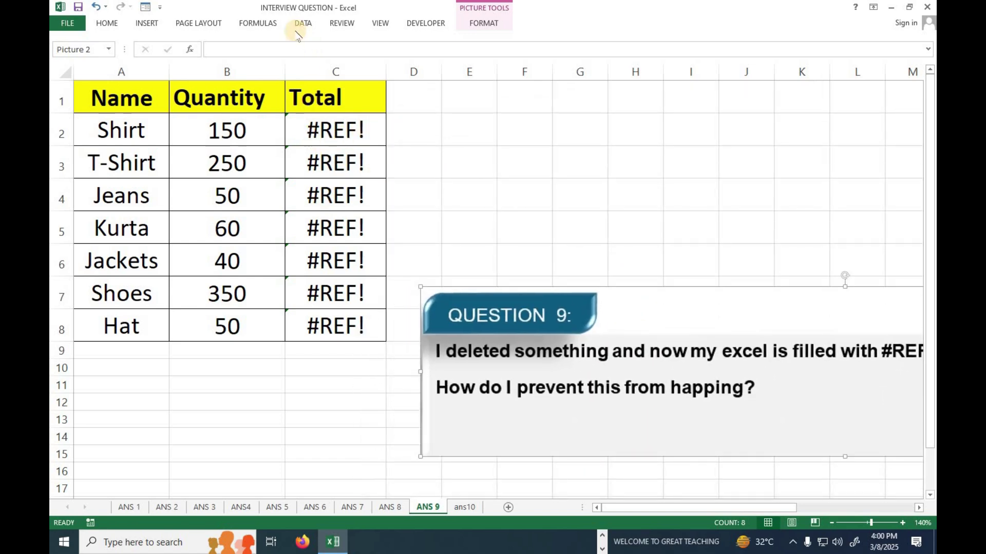
click(258, 23)
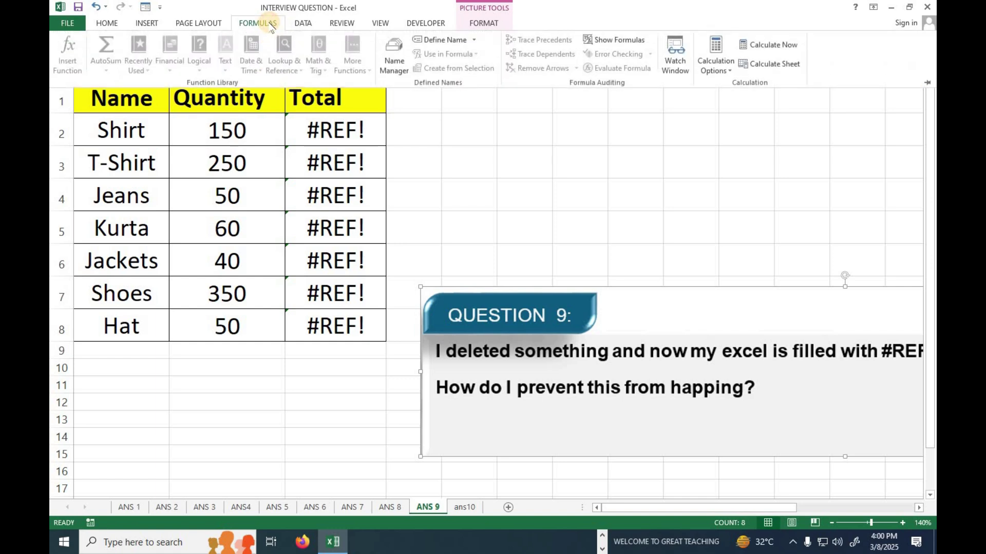
click(340, 132)
click(339, 131)
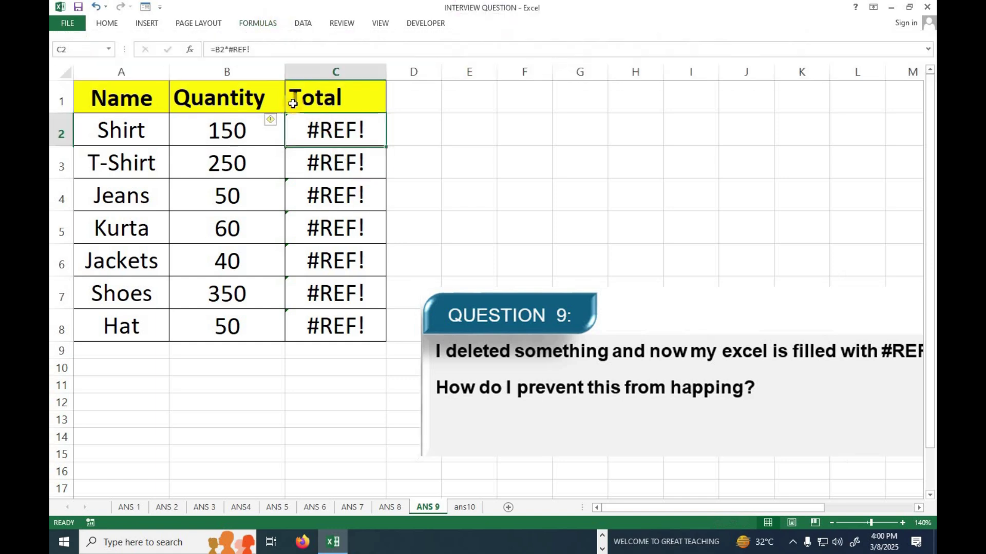
click(258, 23)
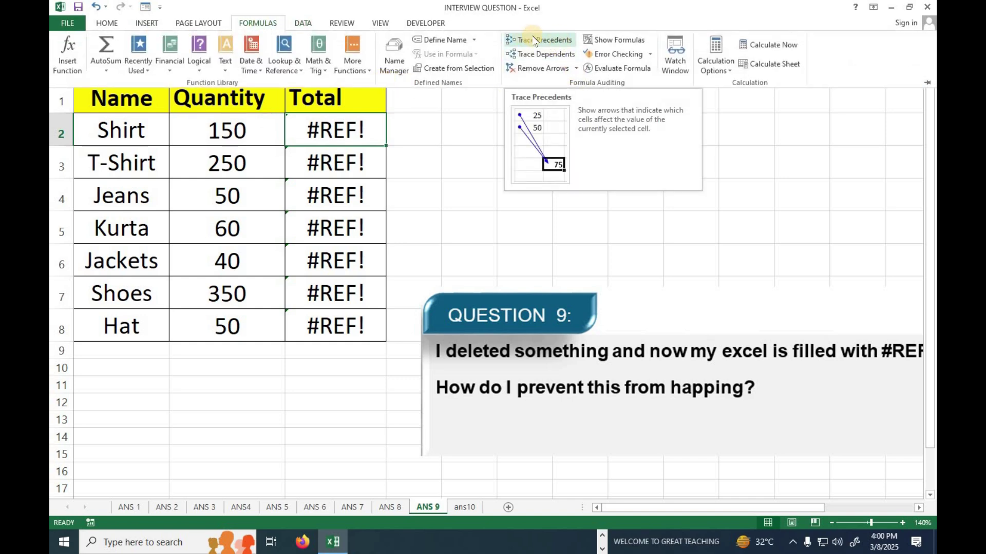
click(533, 40)
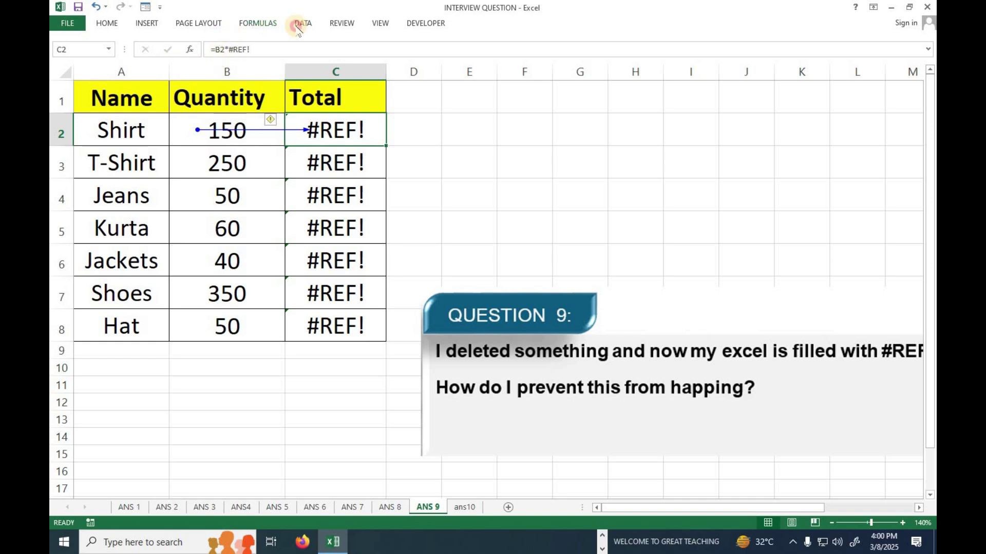
click(272, 25)
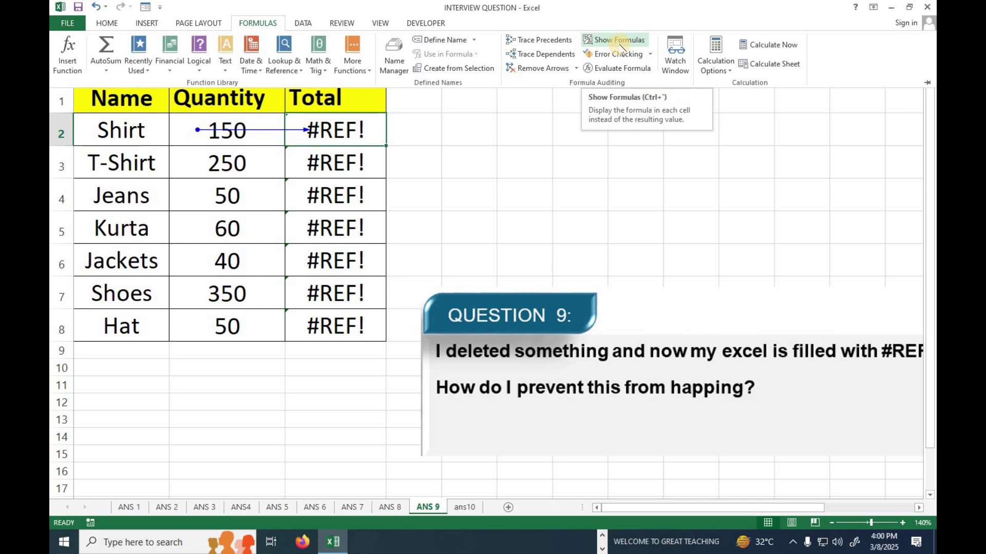
Show formulas, autofit column C to read them, and glance at ANS 8 before returning to ANS 9
click(619, 41)
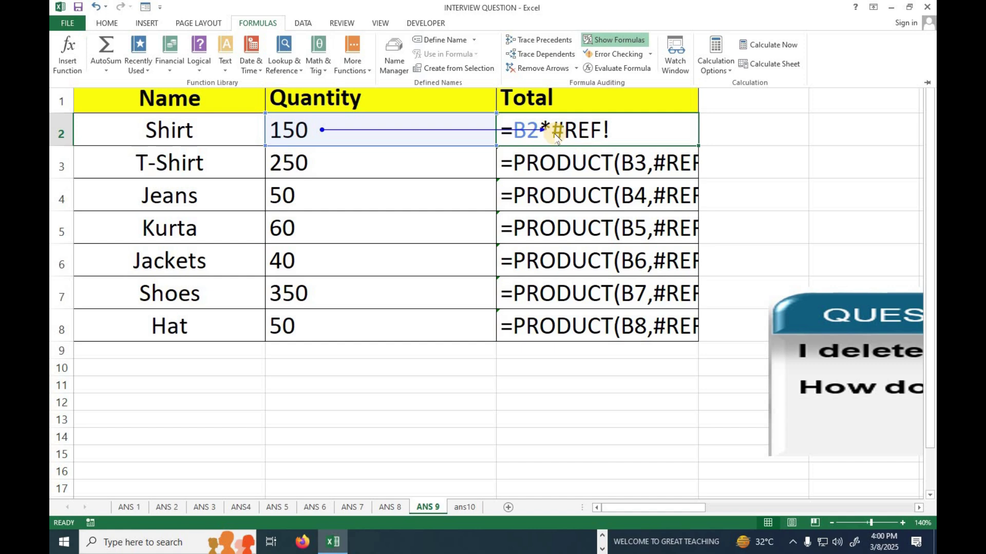
click(706, 95)
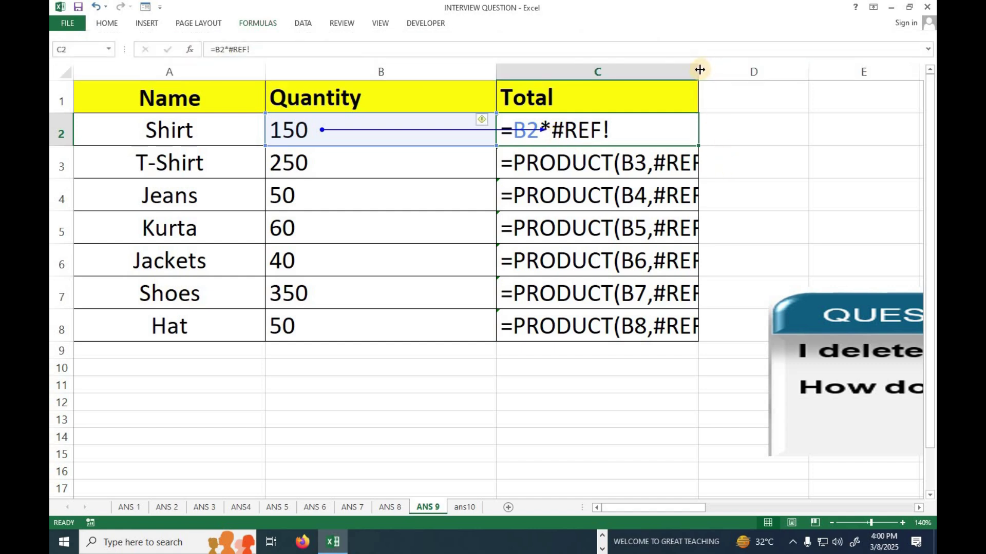
double_click(699, 70)
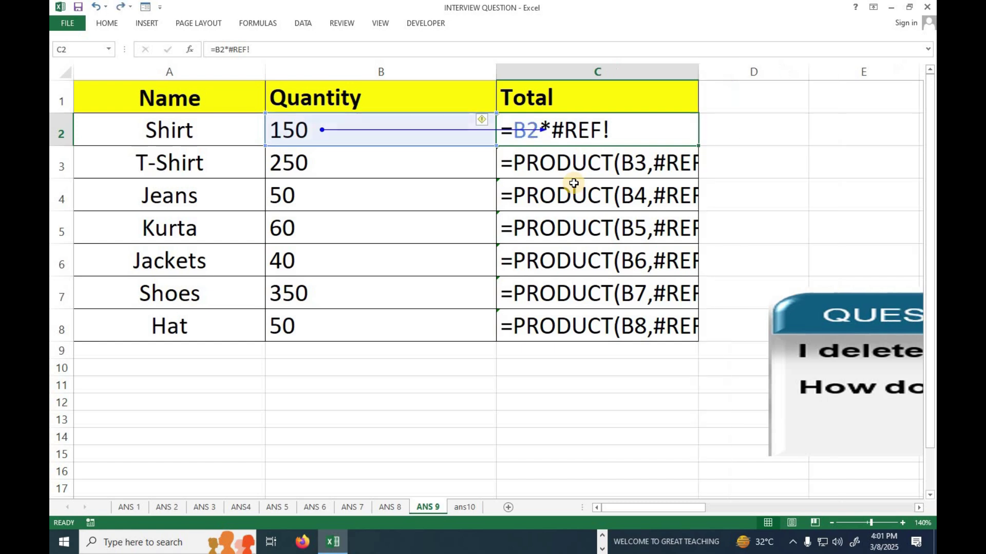
key(ctrl+Page_Up)
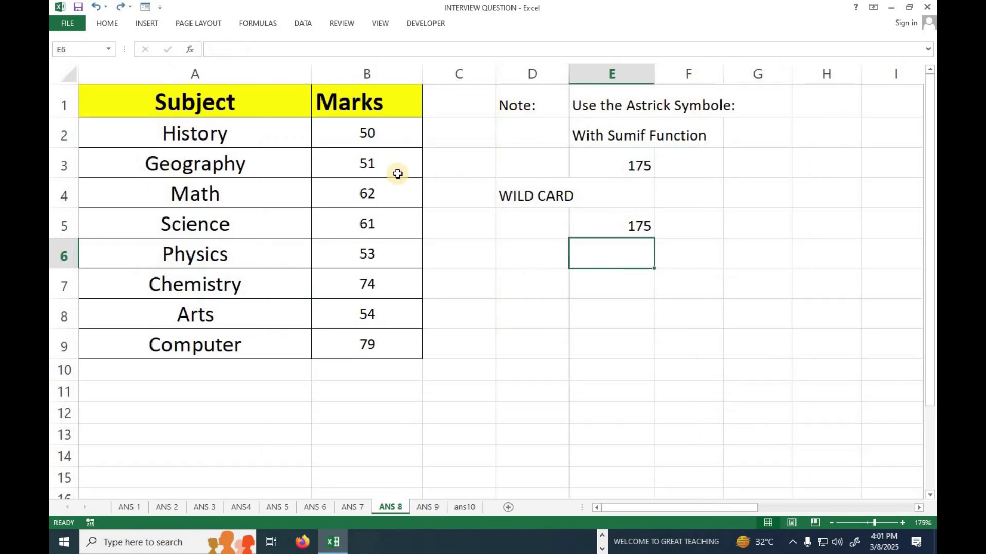
click(441, 512)
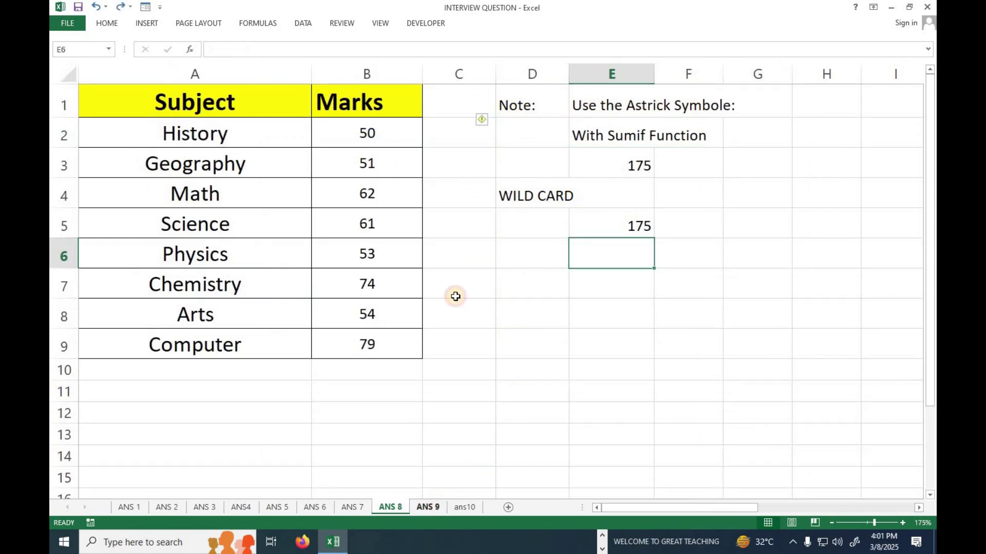
Remove the trace arrow and switch back to showing formula results
shift+click(573, 188)
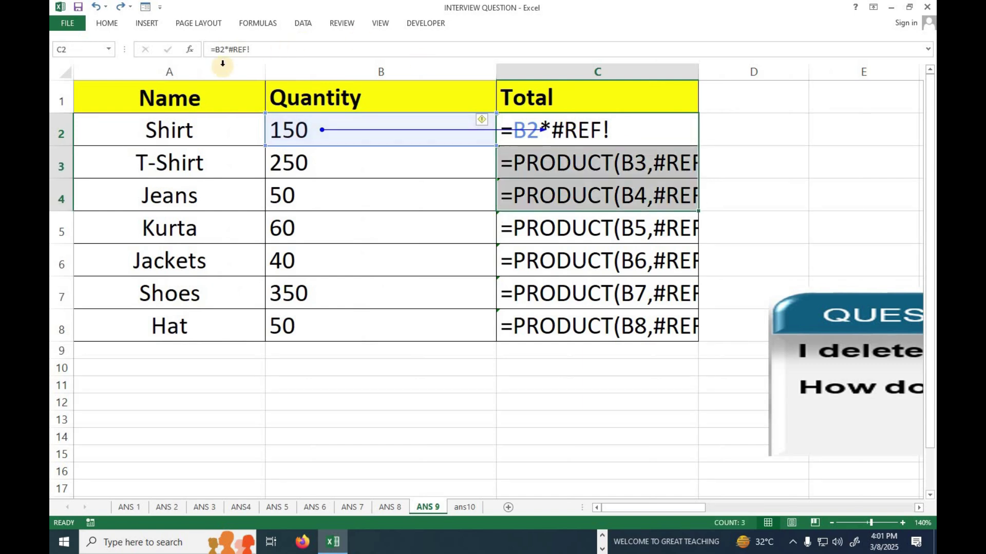
click(264, 25)
click(543, 68)
click(615, 39)
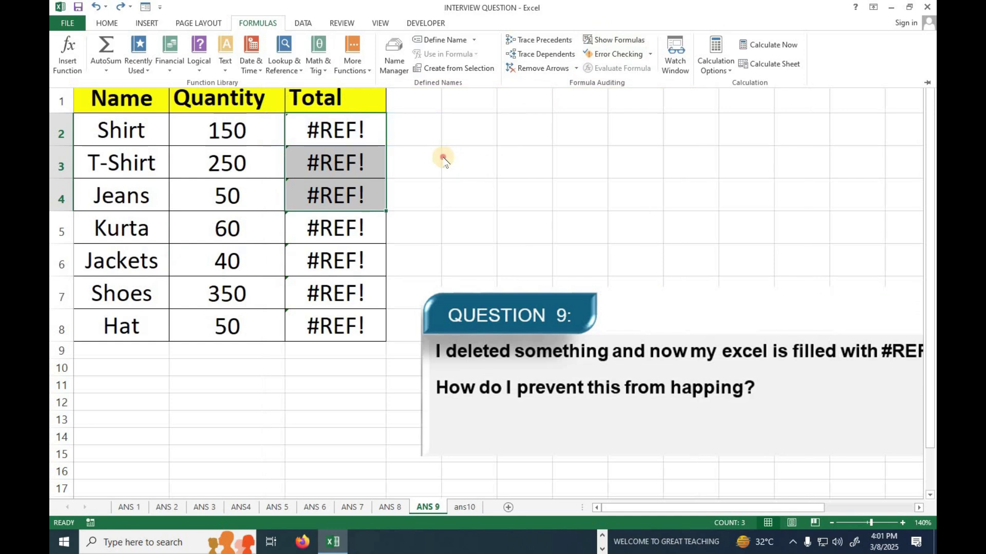
key(ctrl+F1)
click(332, 73)
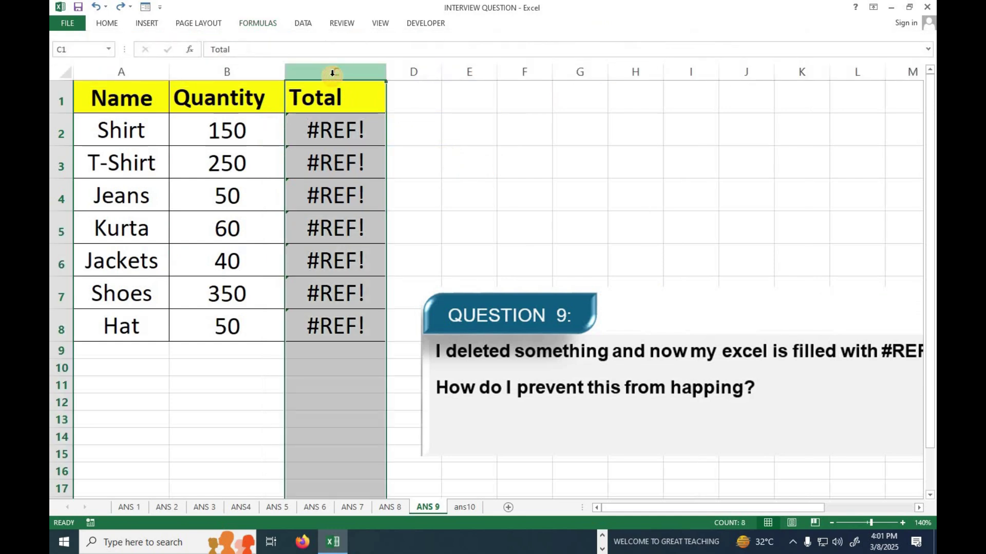
Insert an empty column before Total and head it RATE
right_click(340, 72)
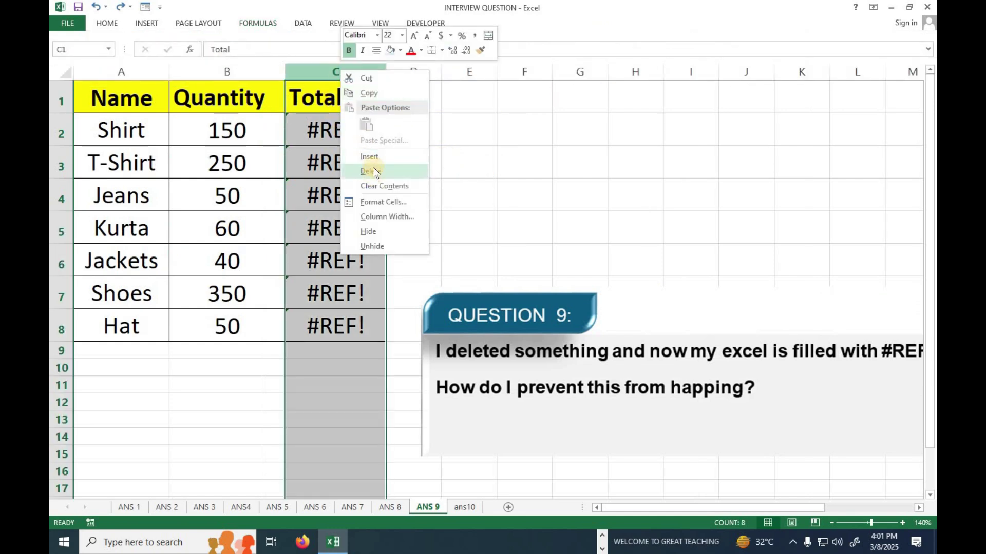
click(368, 156)
click(363, 125)
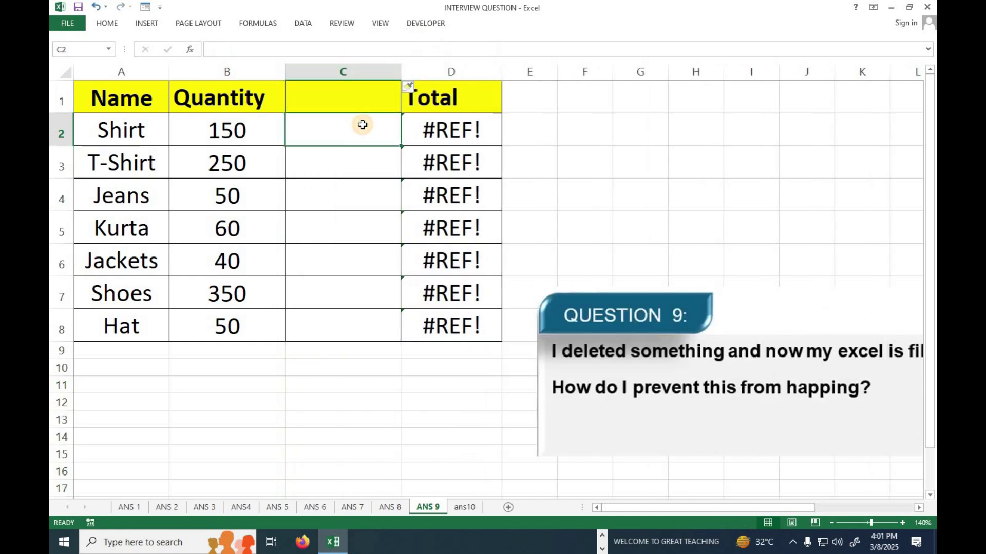
click(356, 98)
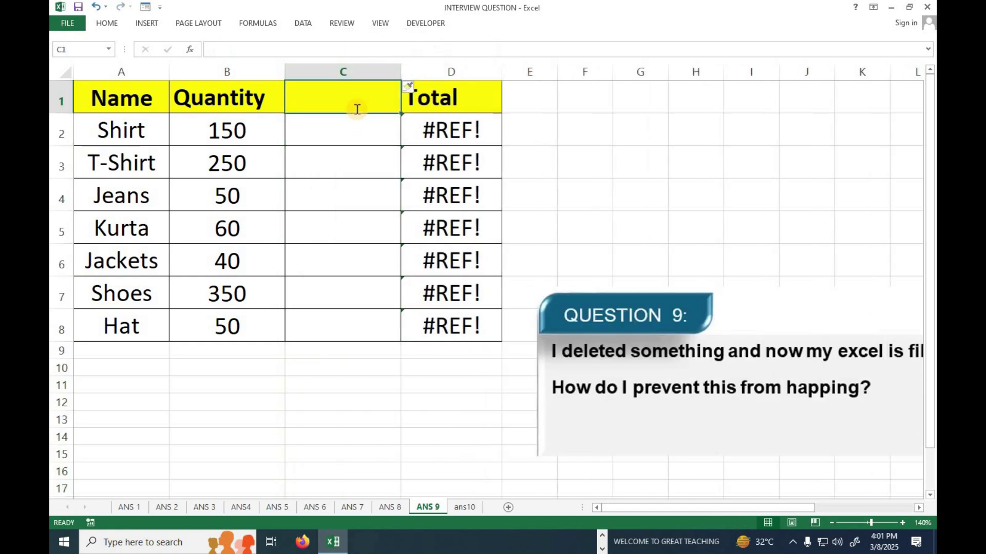
text(RATE)
key(Return)
Fill rates 223, 445, 656, 453, 453, 456 and 666 for Shirt through Hat
text(223)
key(Return)
text(445)
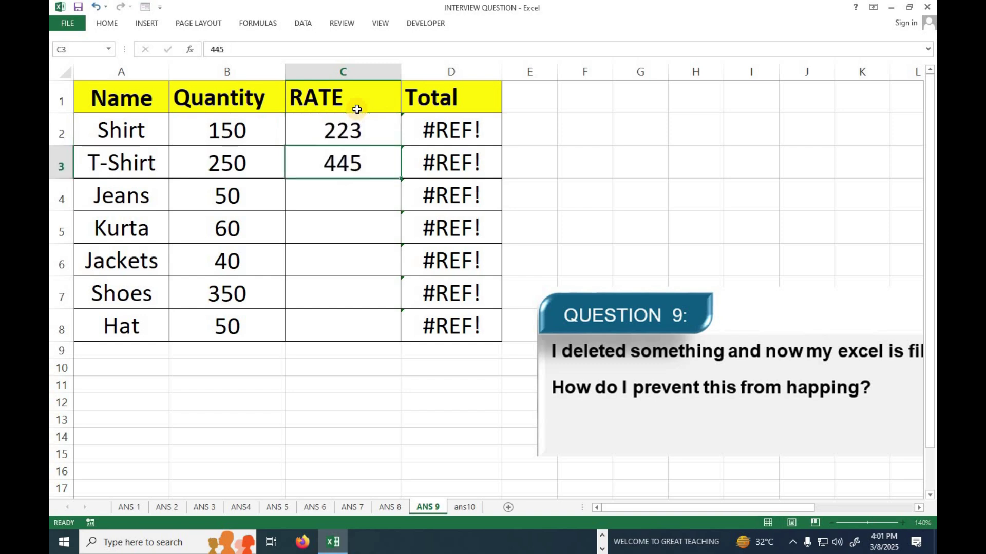
key(Return)
text(656)
key(Return)
text(453)
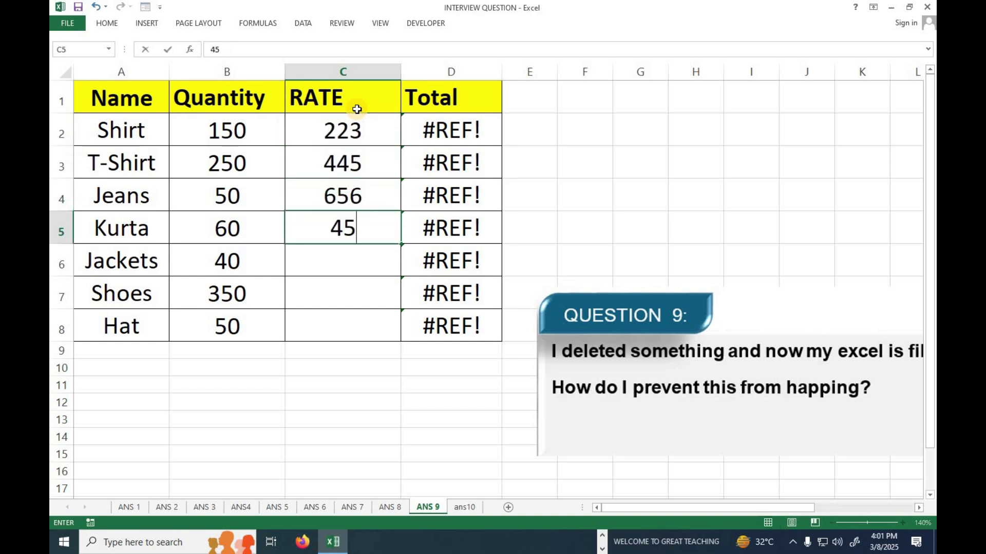
key(Return)
text(453)
key(Return)
text(54)
key(Return)
text(666)
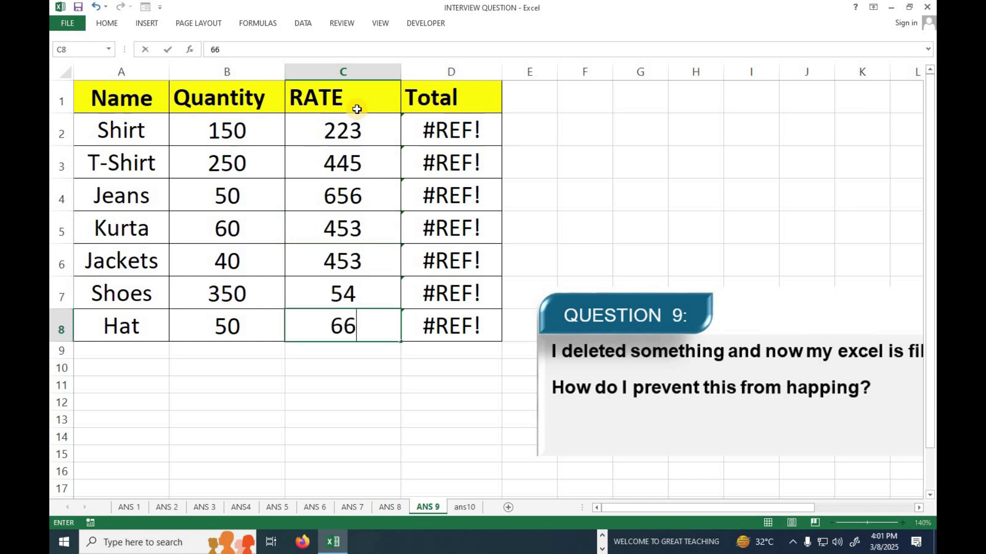
key(Up)
text(456)
key(Return)
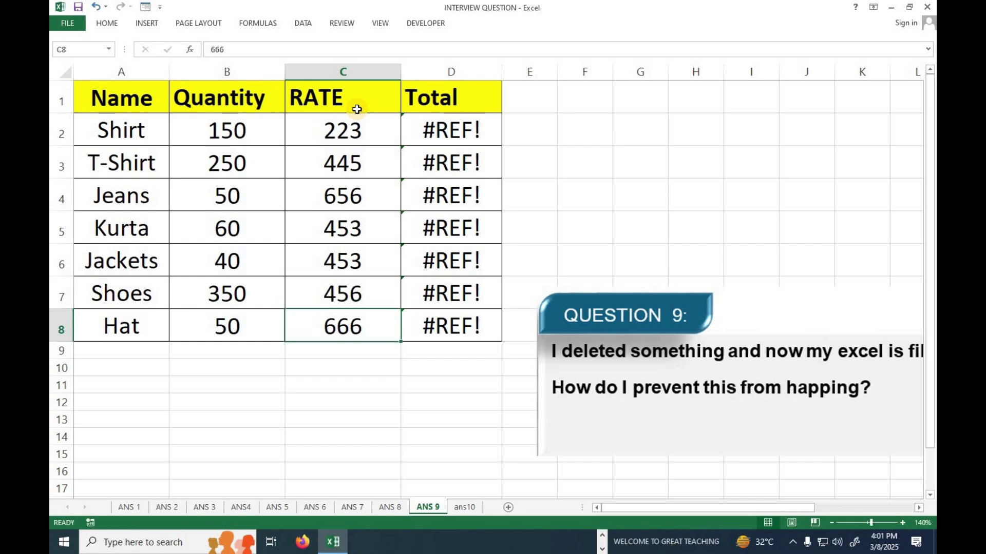
Clear the #REF! totals in D2:D8 and return to D2
key(Up)
key(Right)
key(Up)
key(Up)
key(Up)
key(Up)
key(Up)
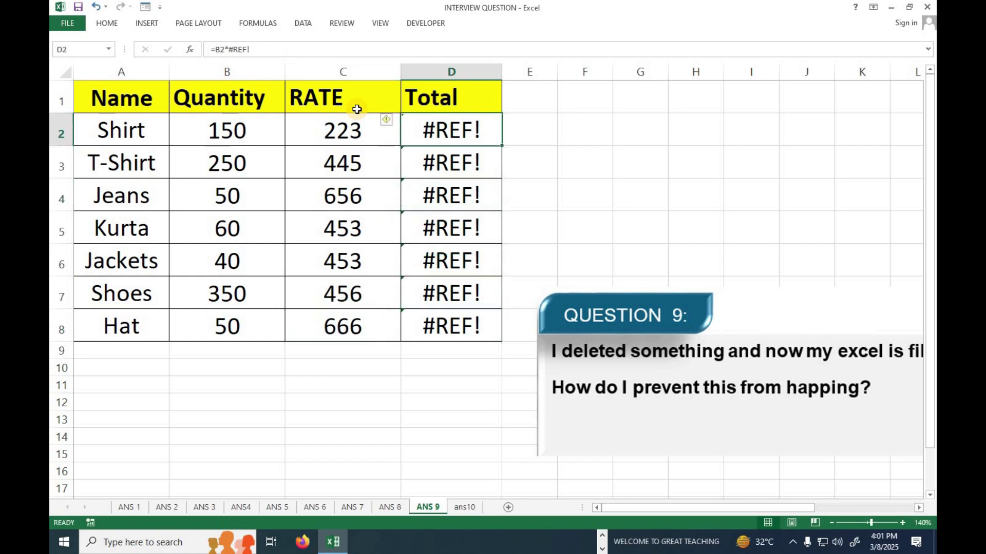
key(shift+Down)
key(shift+Down)
key(shift+Down)
key(shift+Down)
key(shift+Down)
key(shift+Down)
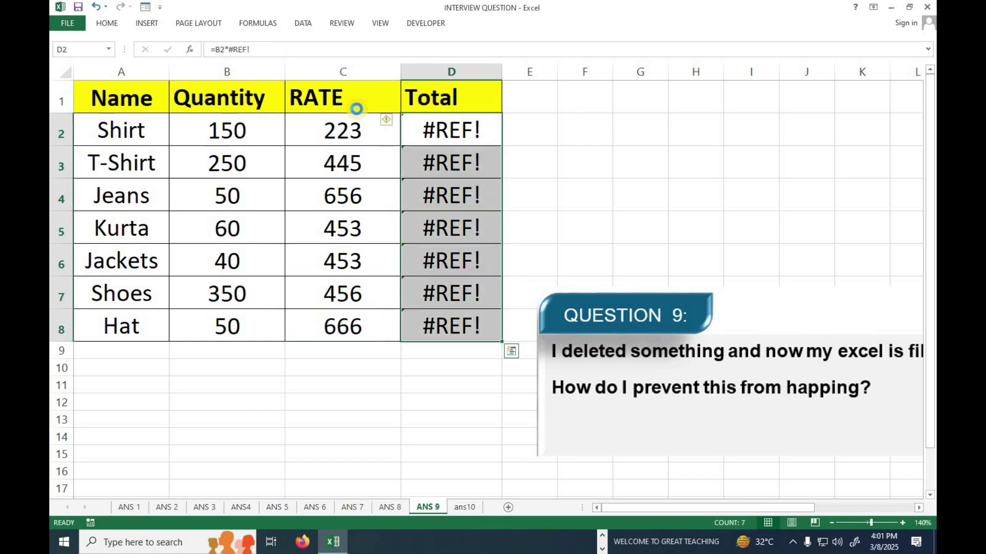
key(Delete)
key(Down)
key(Up)
Start D2's formula as IFERROR wrapping B2*C2, Quantity times Rate
text(=IF)
key(Down)
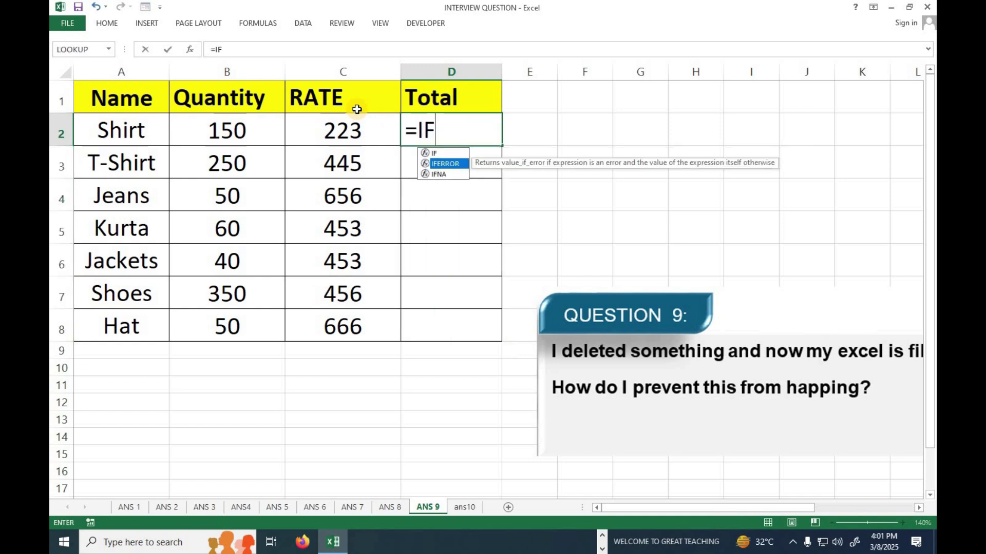
key(Tab)
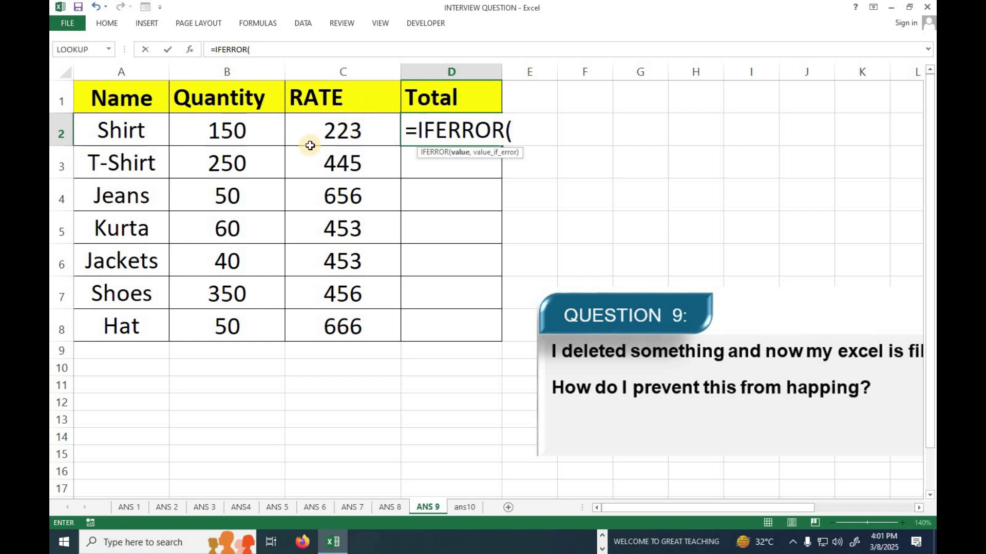
click(210, 138)
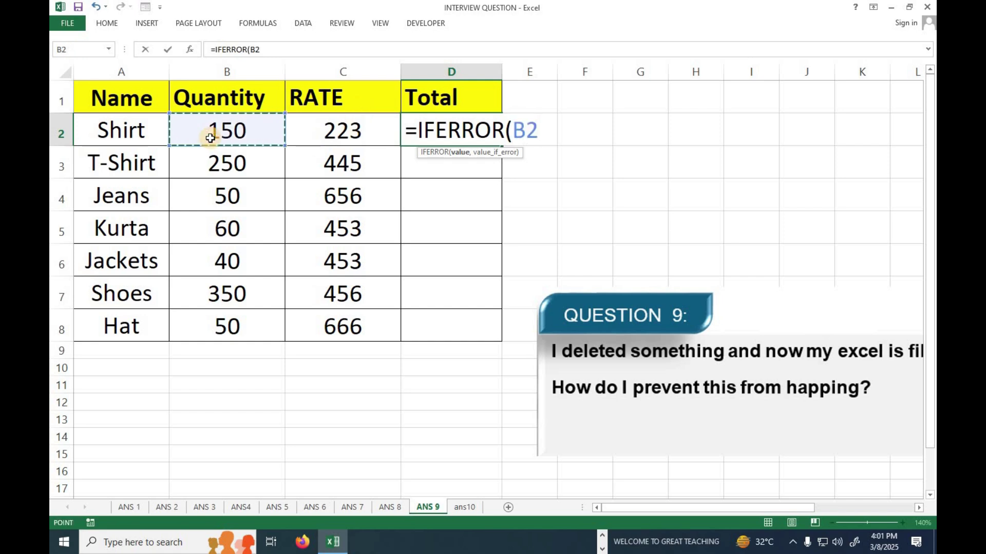
text(,)
click(306, 125)
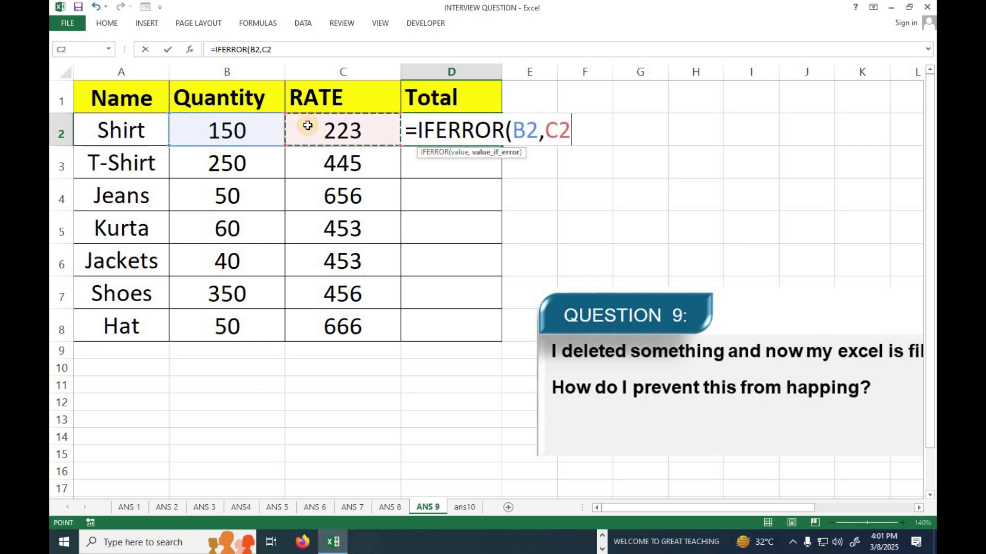
click(543, 132)
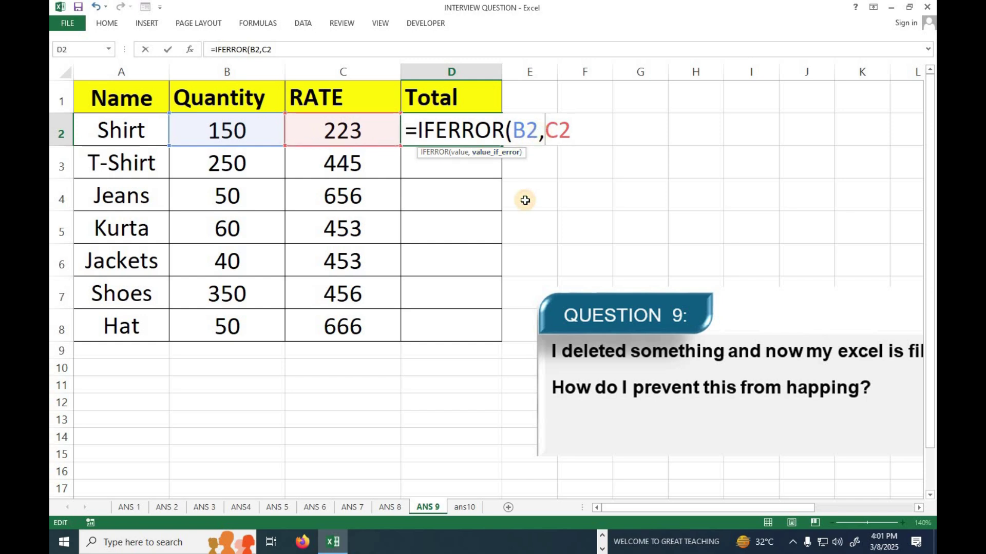
key(BackSpace)
text(*)
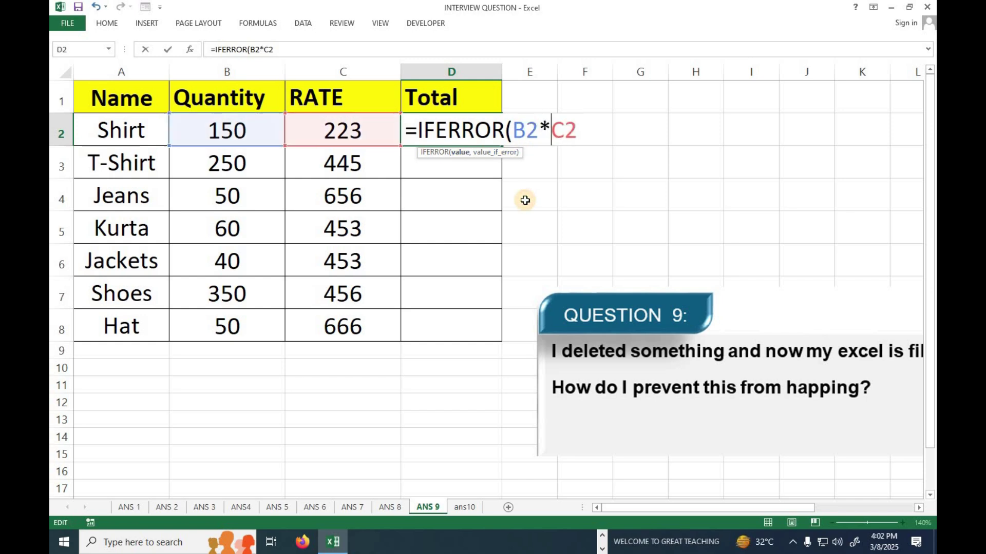
key(Right)
key(Right)
Finish it with an empty "" fallback, giving 33450 for Shirt, and fill it down toward D8
text(, ")
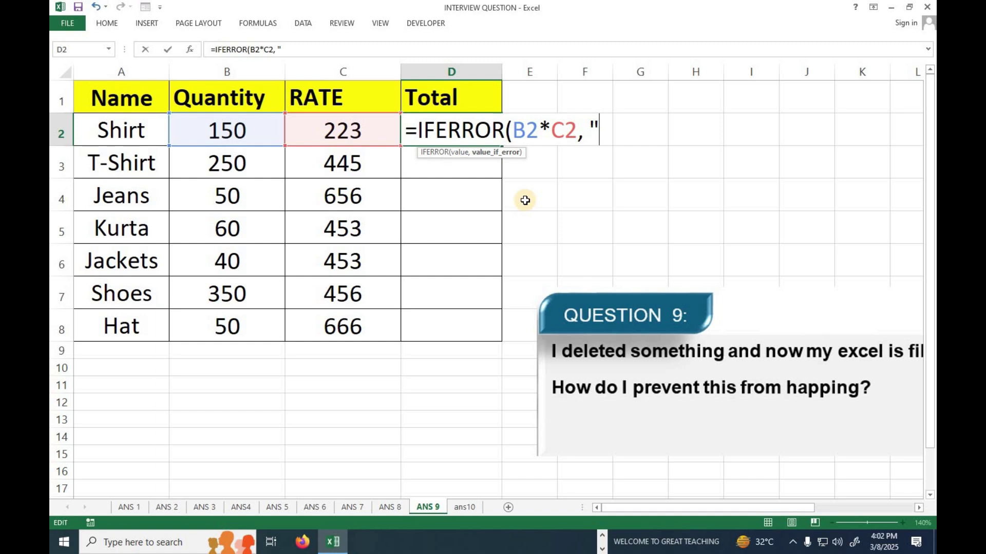
text(eRR)
key(BackSpace)
key(BackSpace)
key(BackSpace)
text(iN)
key(BackSpace)
key(BackSpace)
text("))
key(Return)
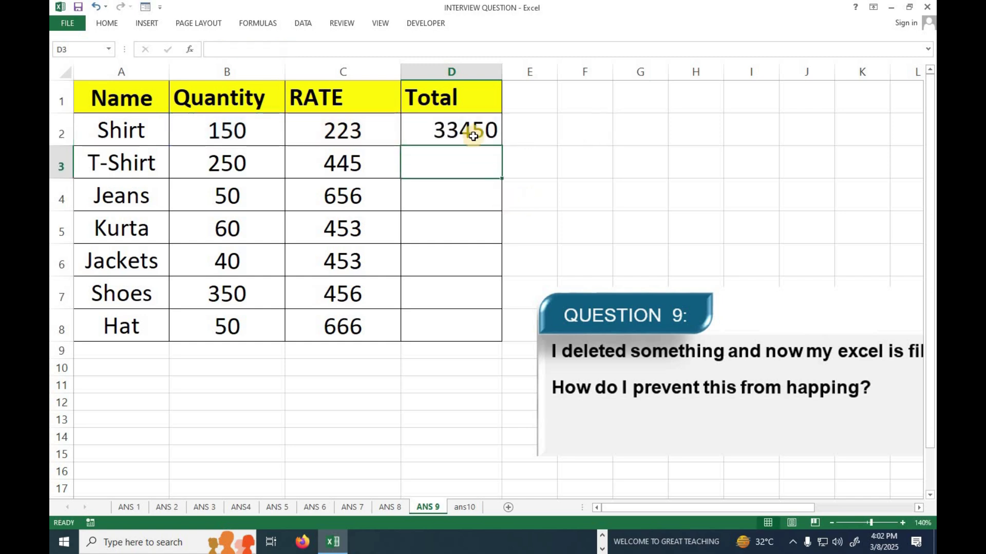
click(469, 132)
double_click(503, 146)
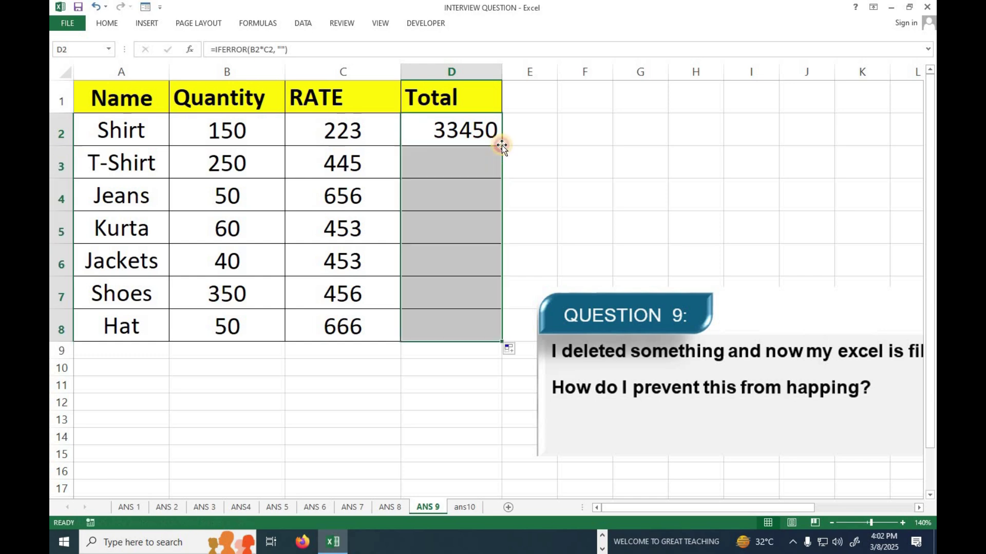
click(357, 69)
right_click(356, 70)
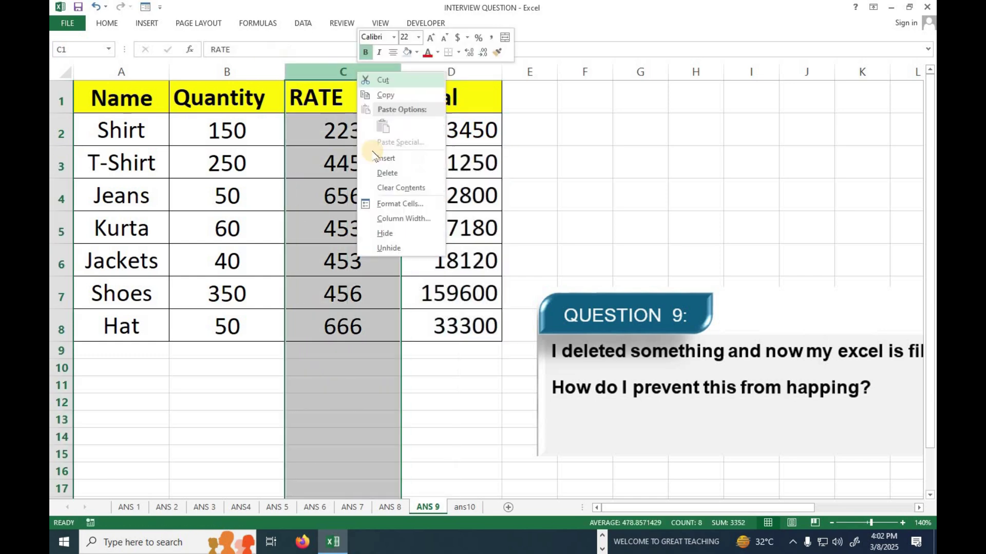
click(386, 173)
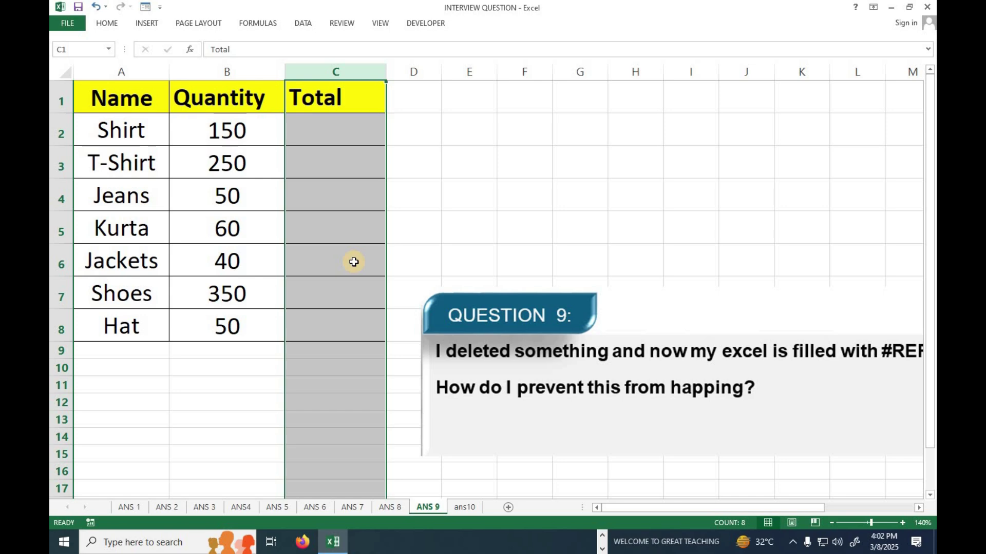
key(ctrl+z)
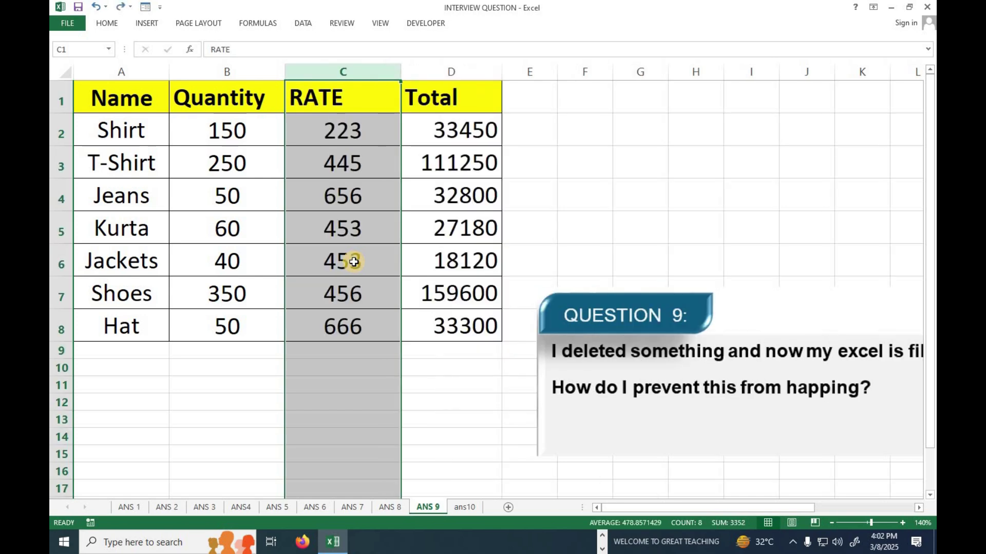
click(448, 125)
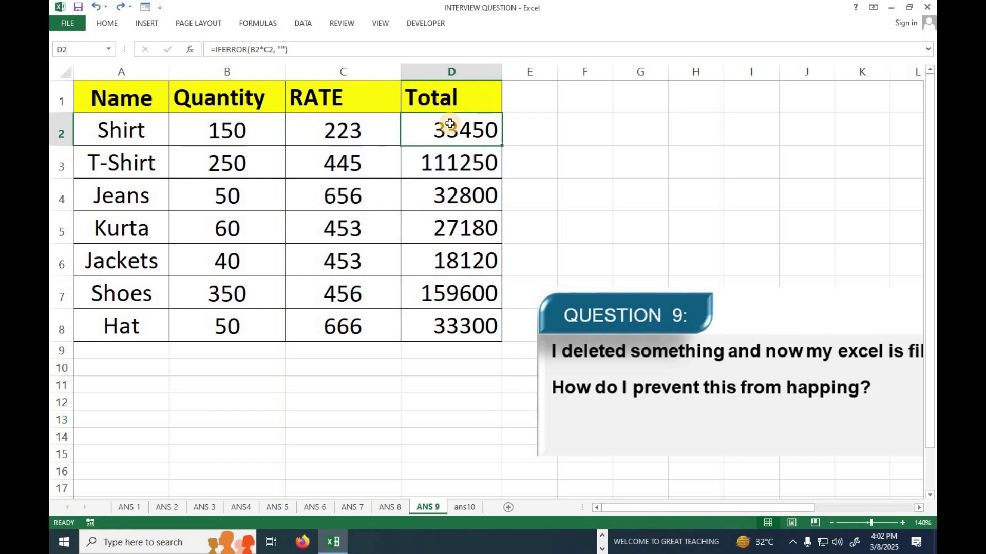
Put 'Someone delete a cell' between the quotes as D2's IFERROR fallback message
double_click(449, 124)
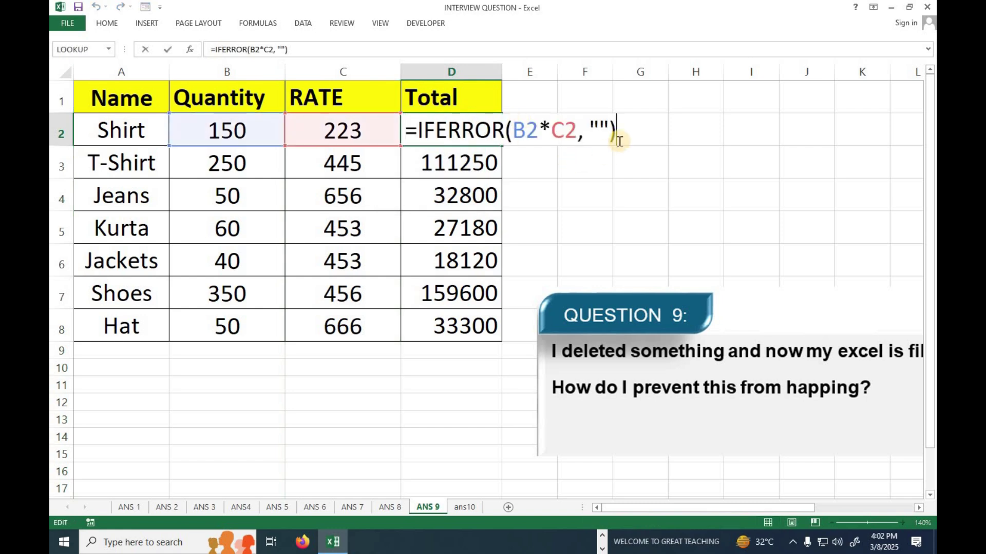
click(599, 122)
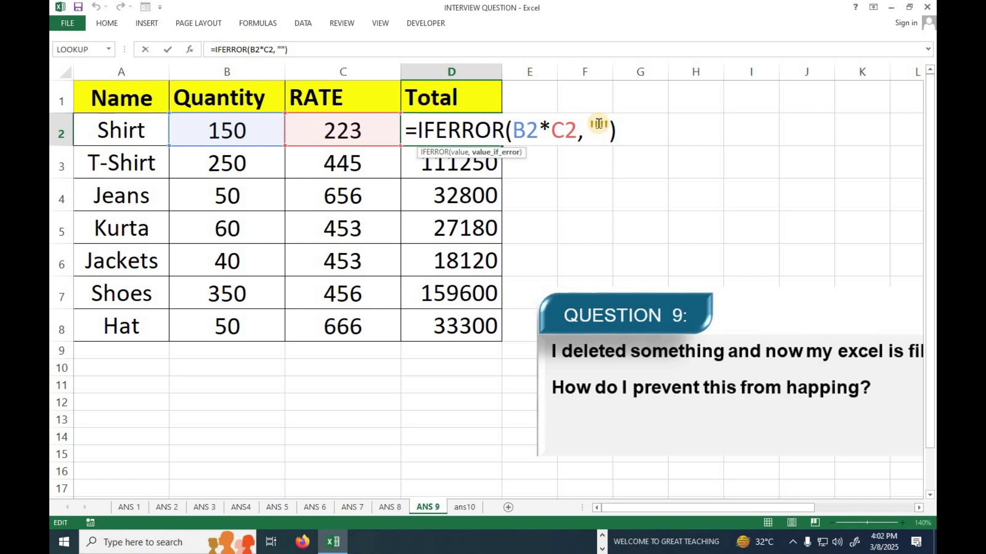
text(SOM)
key(BackSpace)
key(BackSpace)
key(BackSpace)
text(Some o)
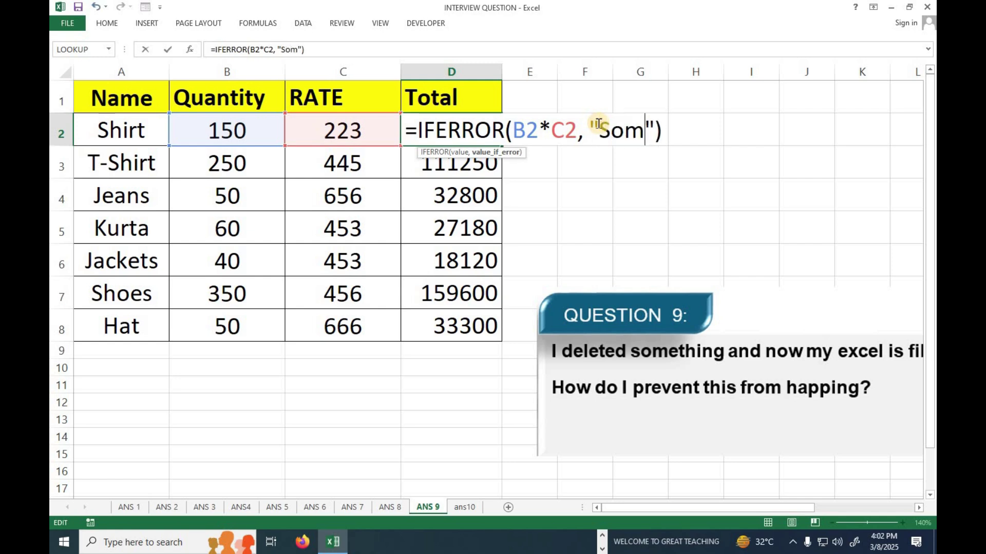
key(BackSpace)
key(BackSpace)
text(one del)
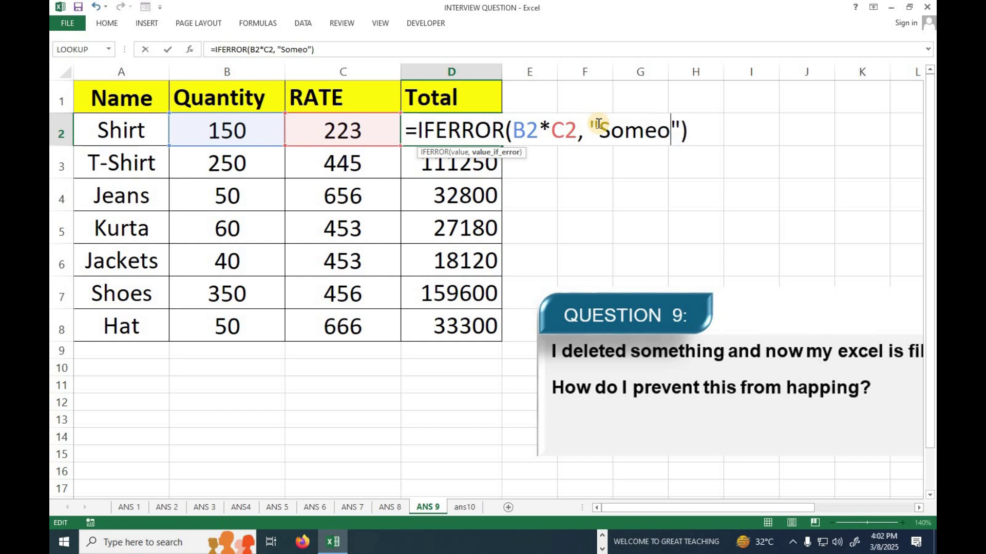
text(e)
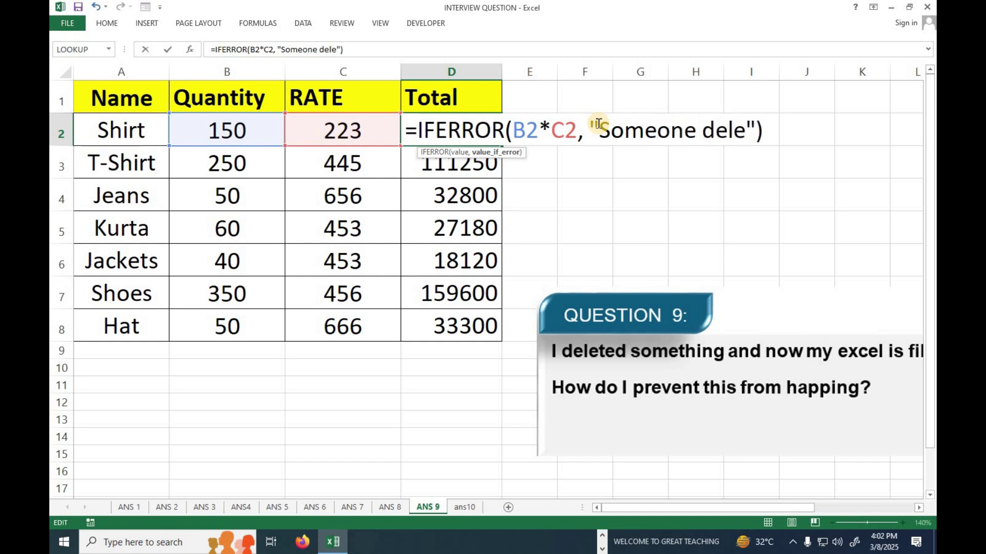
text(te a )
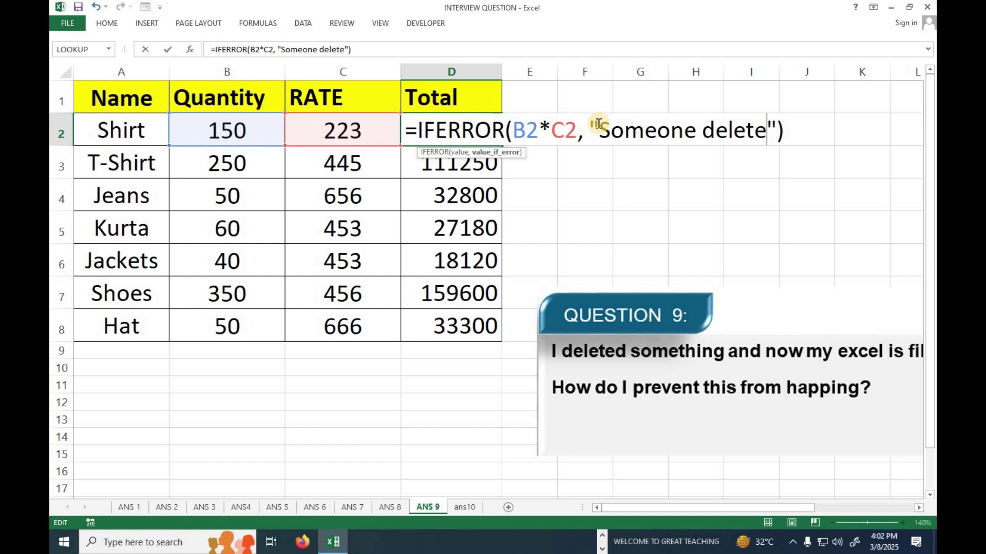
text(cell)
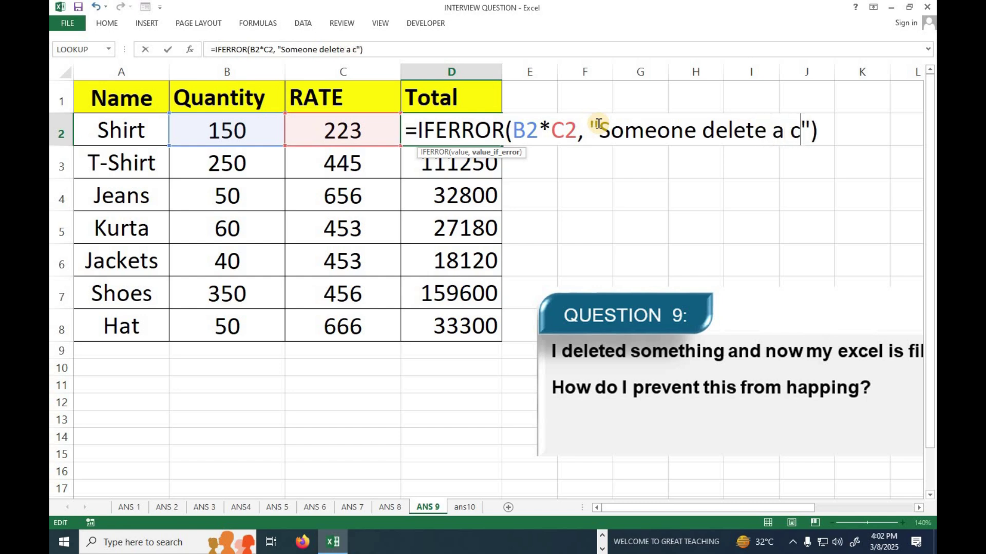
key(Return)
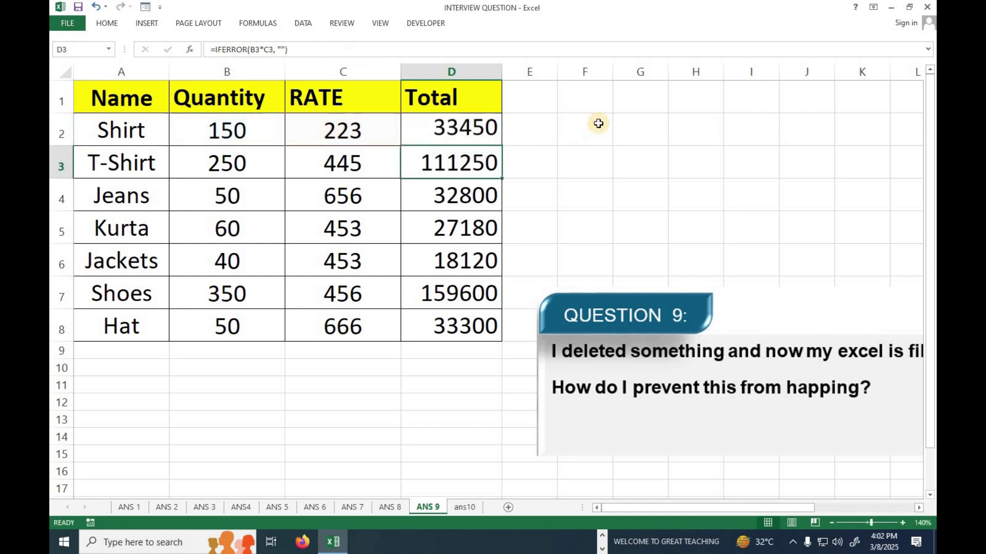
Test by deleting the RATE column, undo it, then fill D2's formula down to D8
click(353, 70)
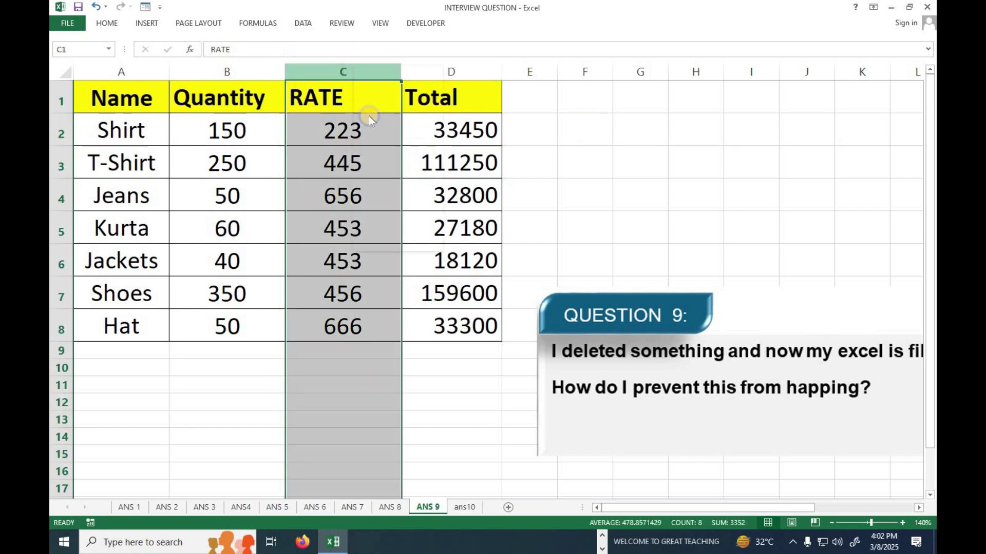
right_click(354, 68)
click(384, 168)
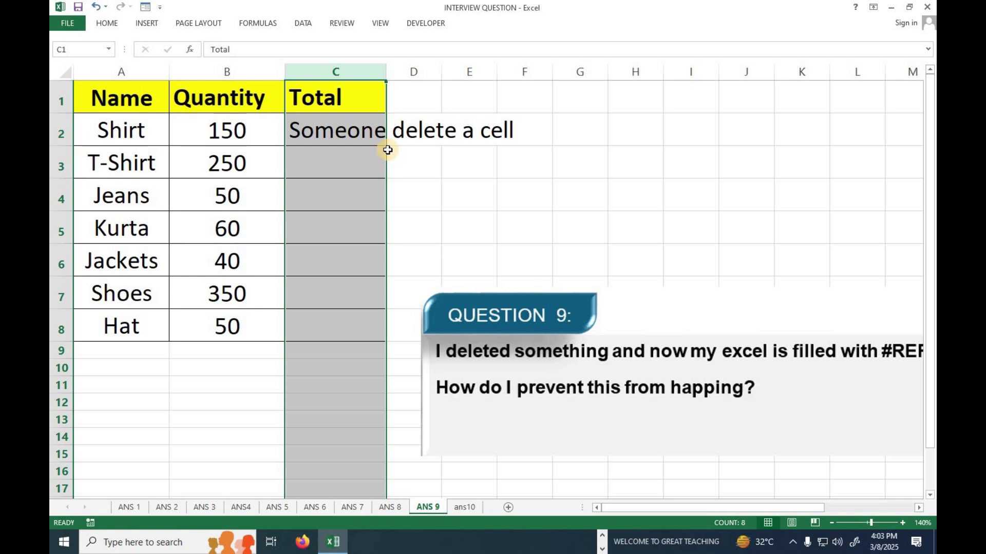
key(ctrl+z)
click(438, 144)
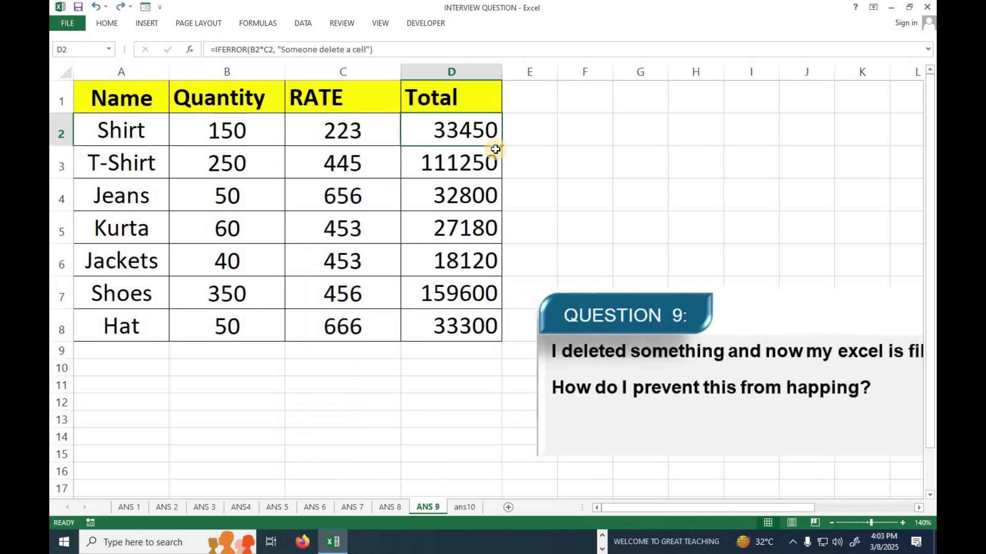
double_click(502, 150)
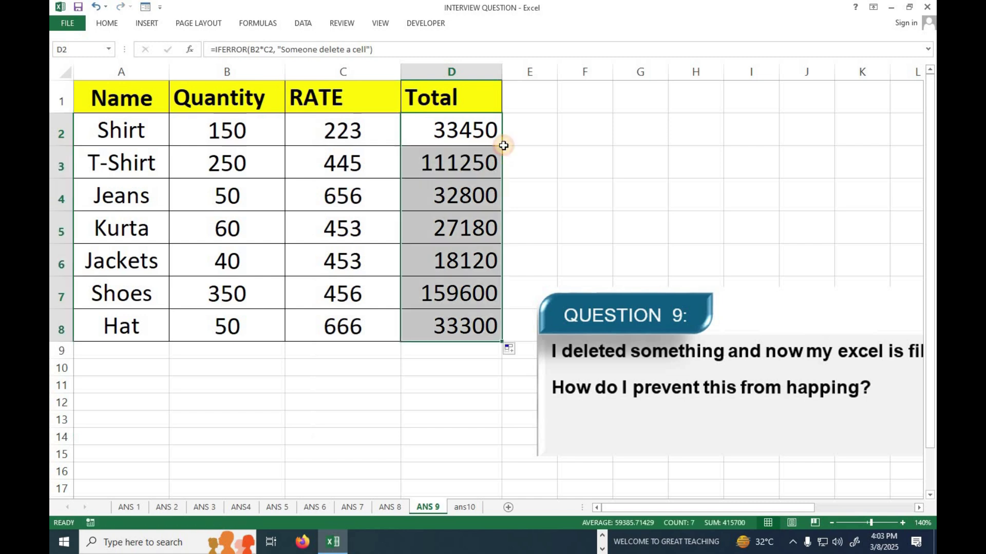
click(473, 120)
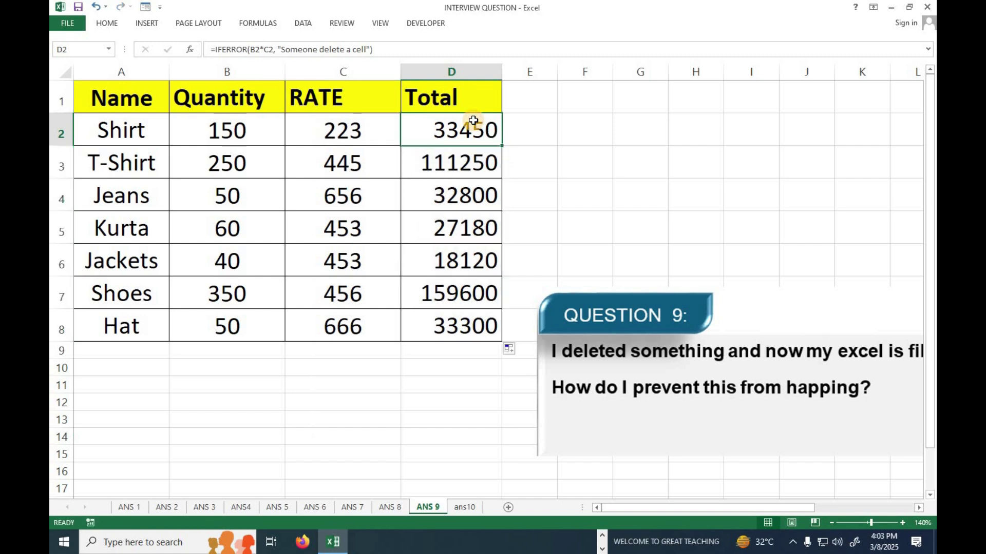
Delete and restore the RATE column again, then move the Question 9 picture up beside the table
right_click(373, 71)
click(390, 170)
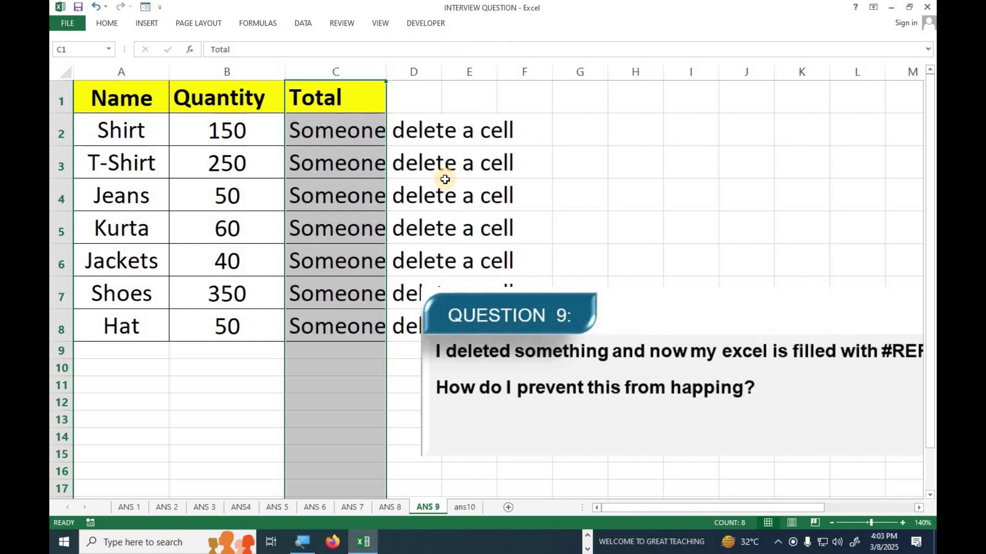
key(ctrl+z)
drag(782, 314, 756, 121)
drag(652, 510, 700, 493)
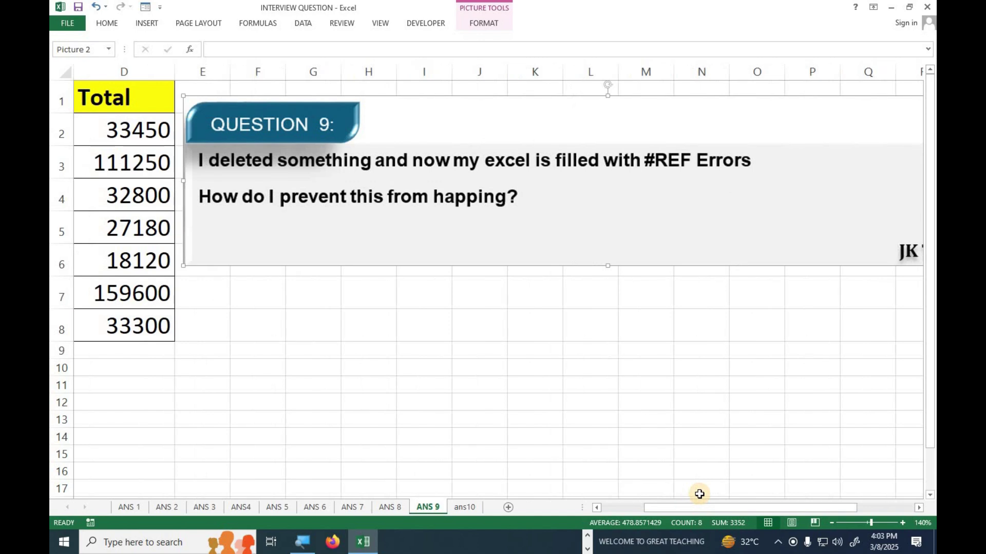
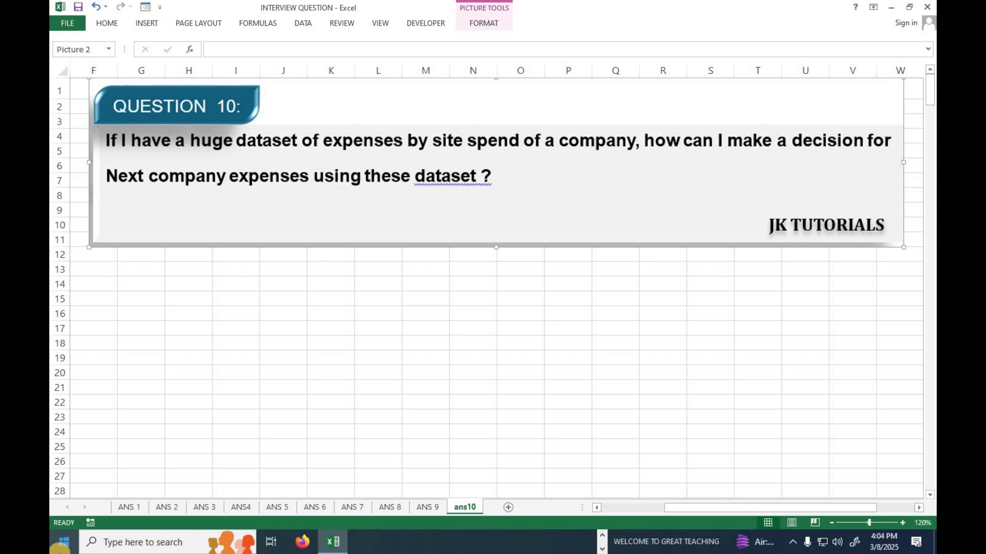
Review the serial number, Expenses Name, Site Name and Amount columns of the expense data
drag(688, 507, 539, 499)
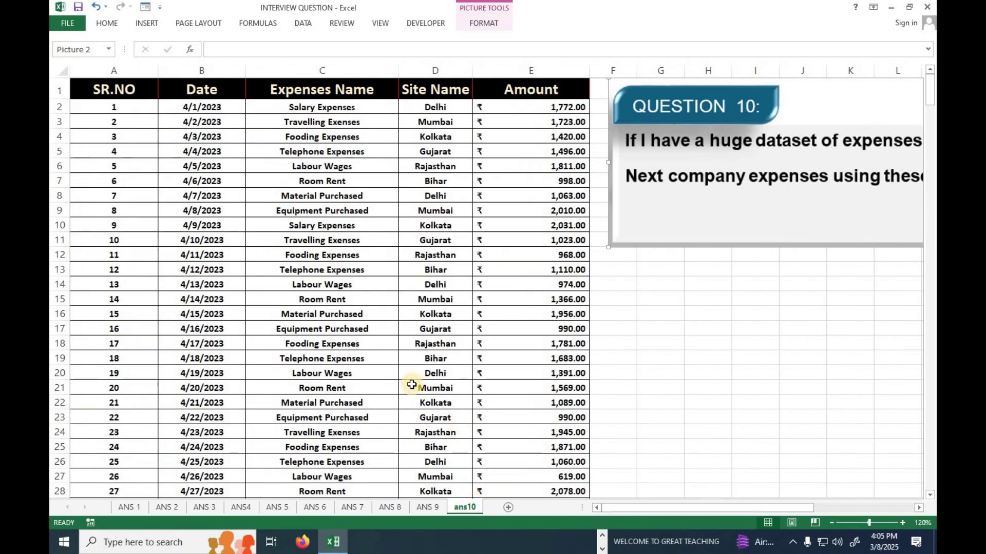
scroll(406, 395, down, 5)
scroll(406, 395, down, 20)
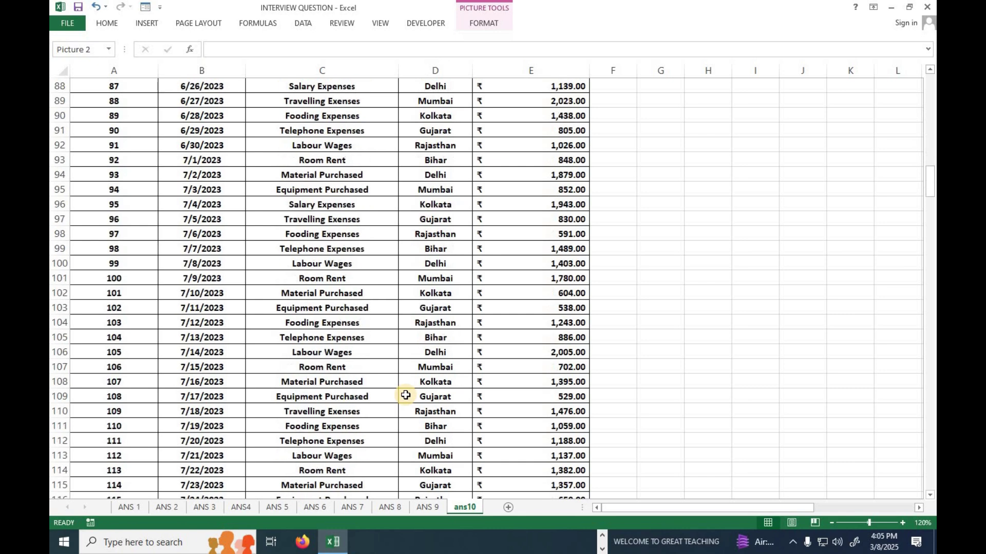
scroll(406, 393, up, 20)
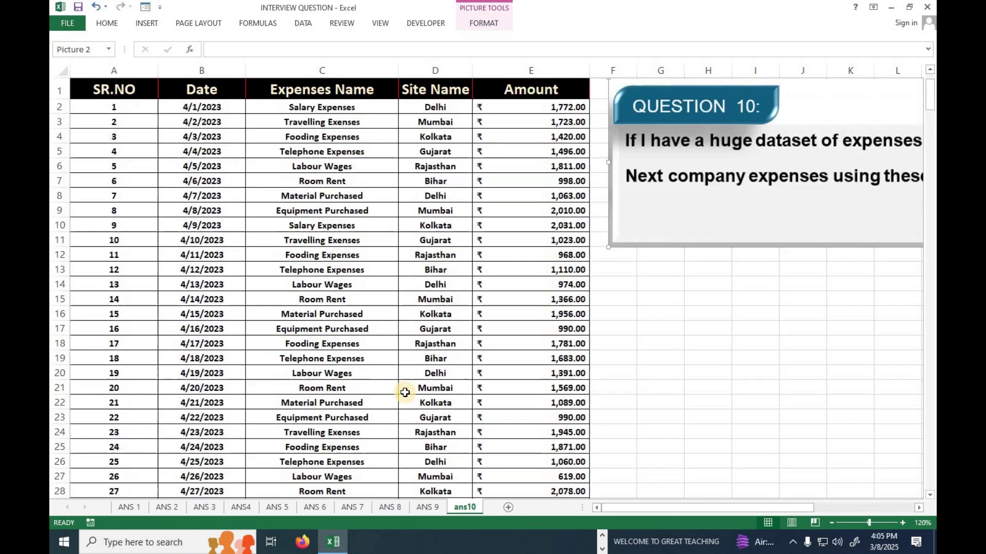
drag(120, 106, 109, 344)
drag(312, 87, 311, 396)
drag(441, 72, 431, 313)
drag(554, 91, 535, 388)
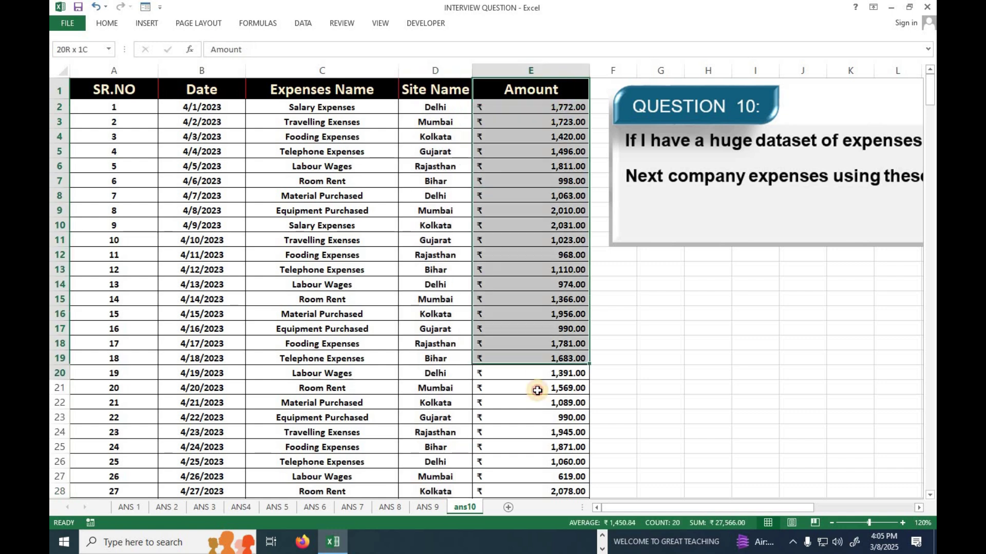
click(362, 359)
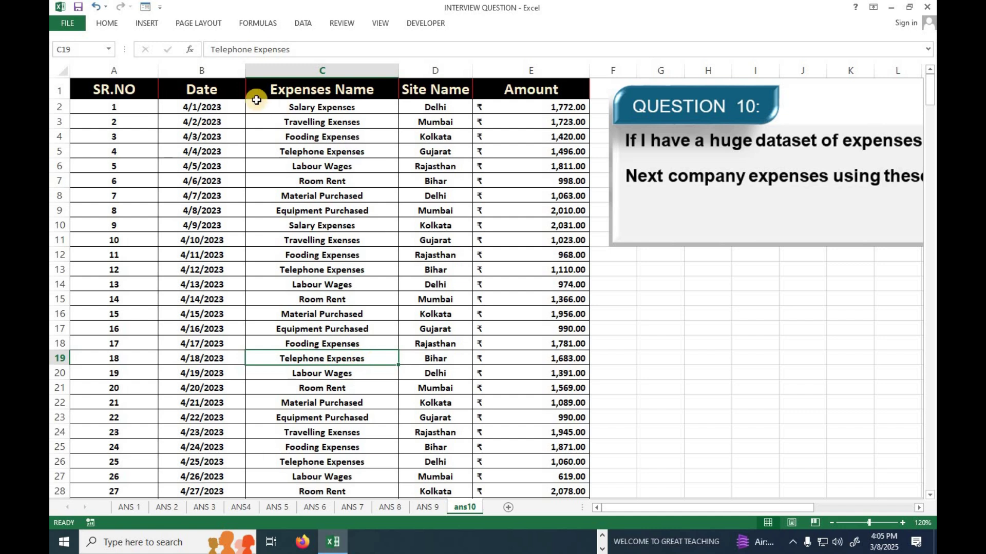
click(319, 272)
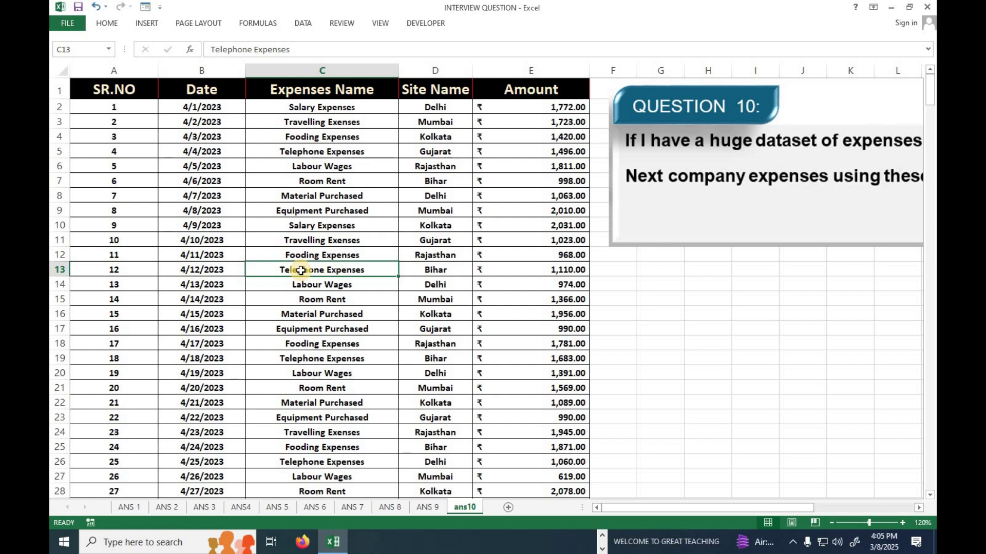
Convert the expense data range into a table with headers using Ctrl+T
key(ctrl+t)
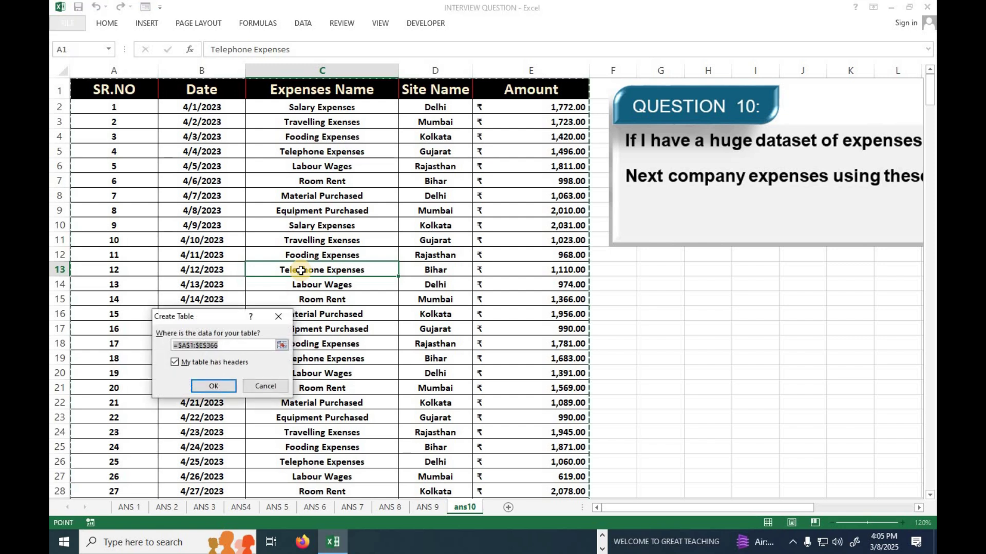
click(209, 388)
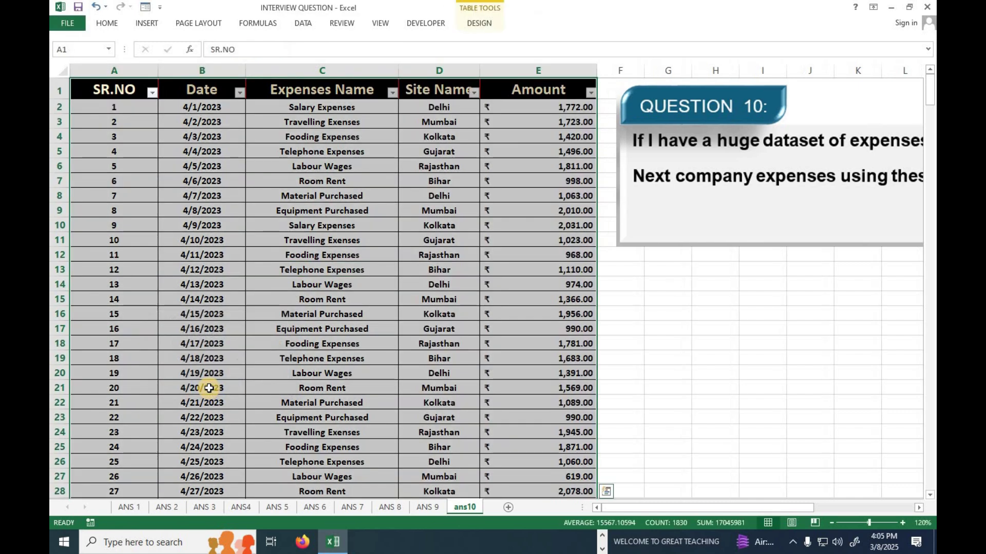
scroll(408, 363, down, 10)
scroll(407, 363, down, 13)
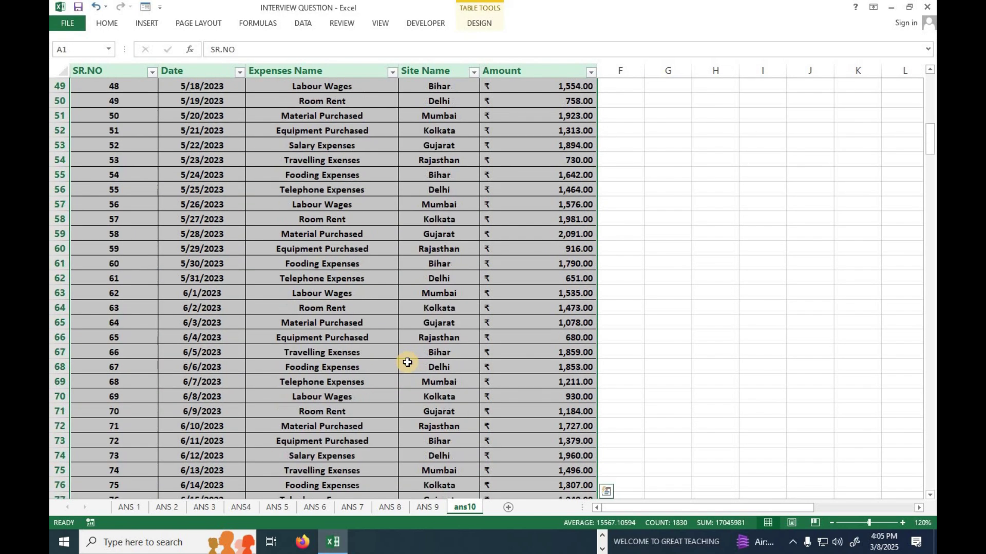
scroll(406, 362, up, 12)
scroll(407, 363, up, 11)
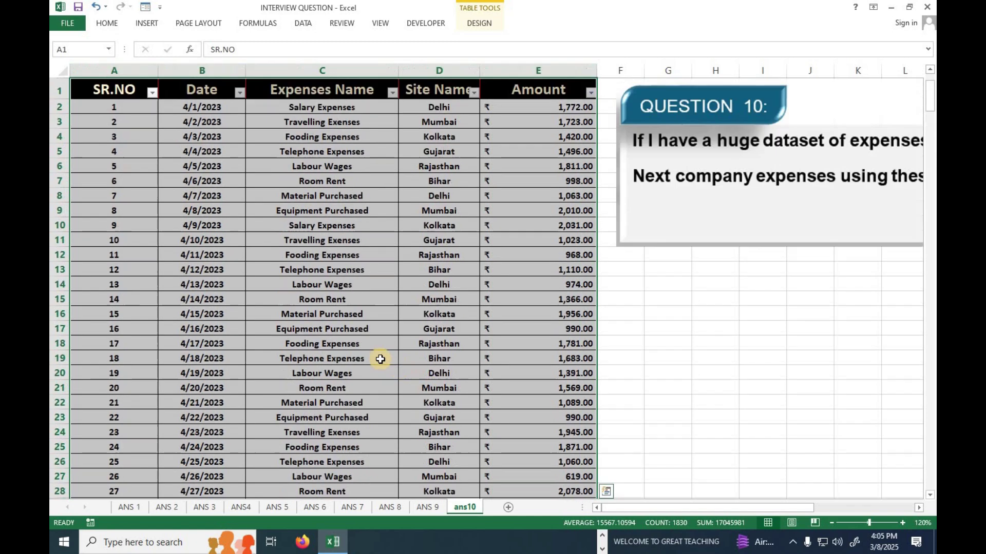
Insert a PivotTable from Table1 on a new worksheet
click(138, 24)
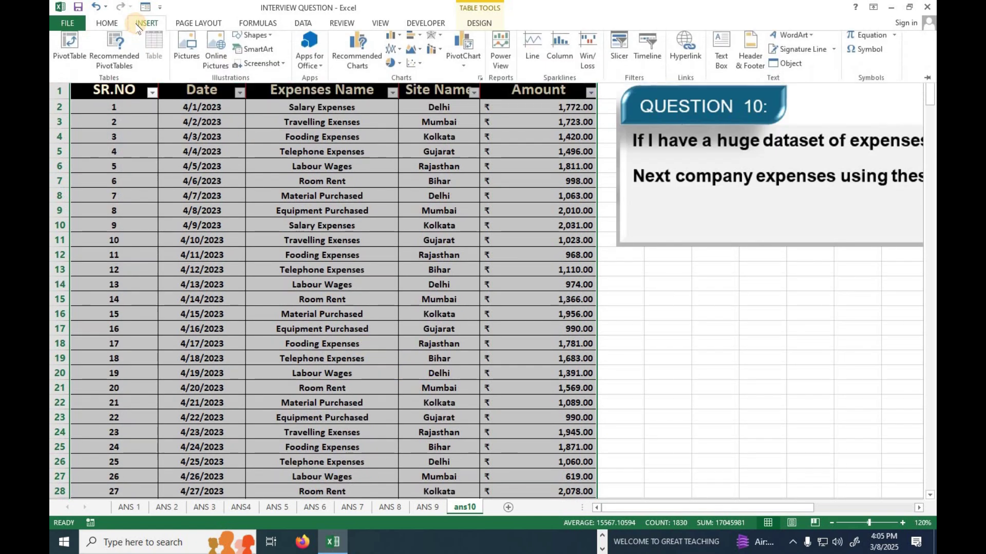
click(70, 56)
drag(210, 253, 241, 160)
drag(339, 242, 515, 239)
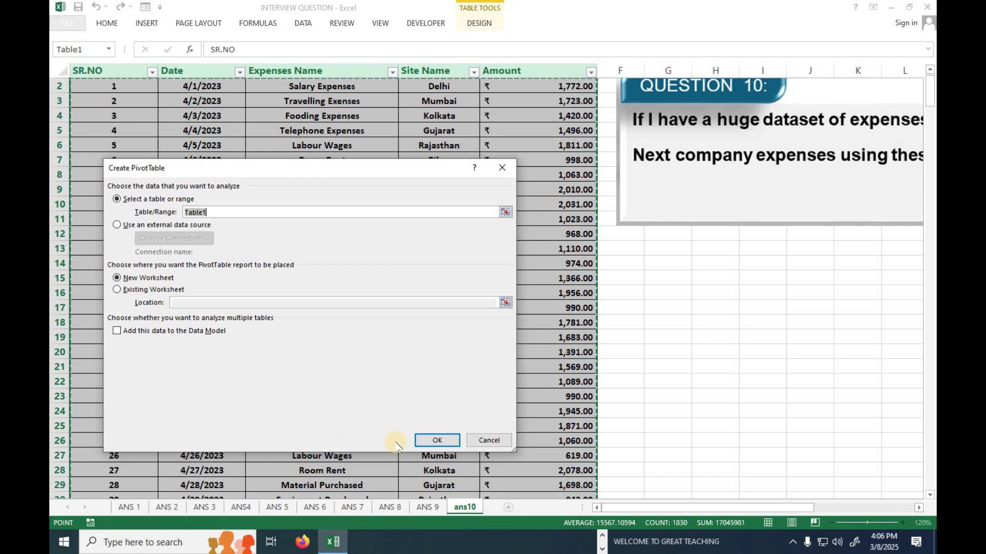
click(429, 443)
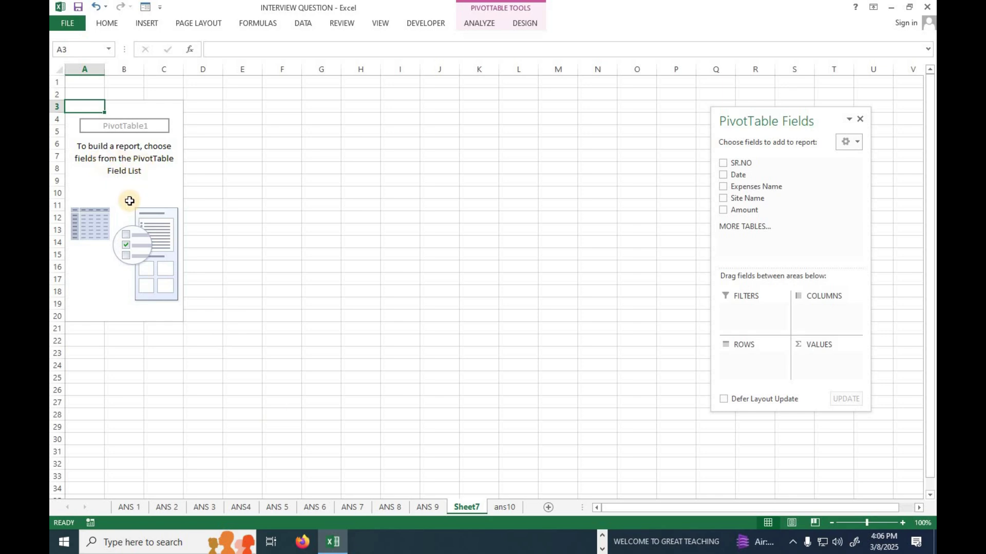
Put Site Name in Rows and Amount in Values, giving each site's Sum of Amount, totalling 481551
drag(794, 116, 484, 104)
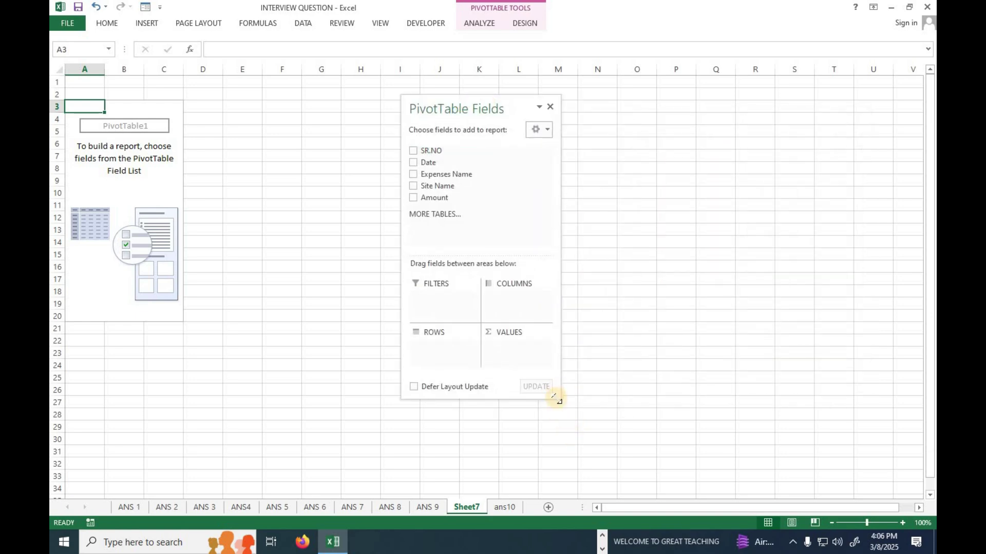
drag(558, 399, 712, 471)
drag(565, 105, 541, 91)
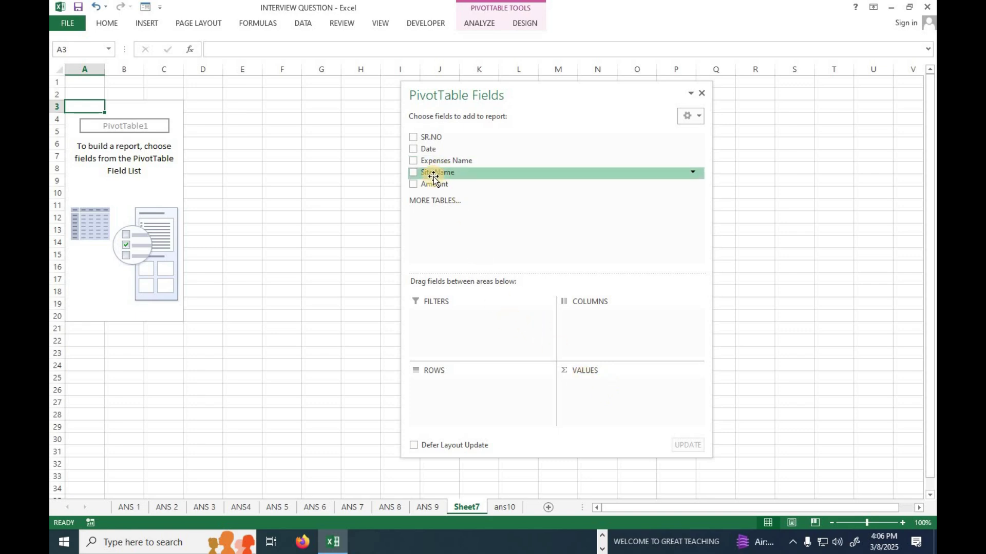
drag(433, 177, 451, 391)
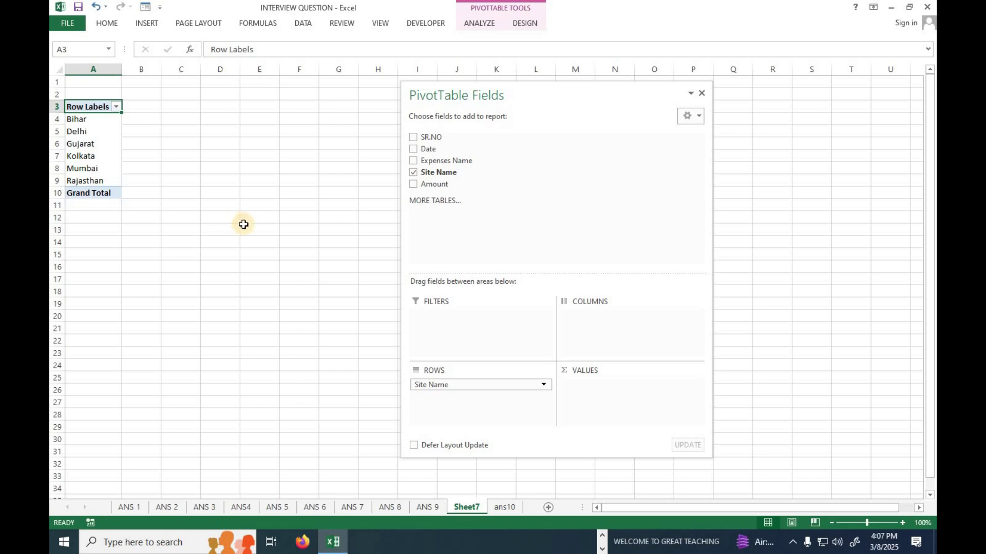
drag(427, 185, 568, 420)
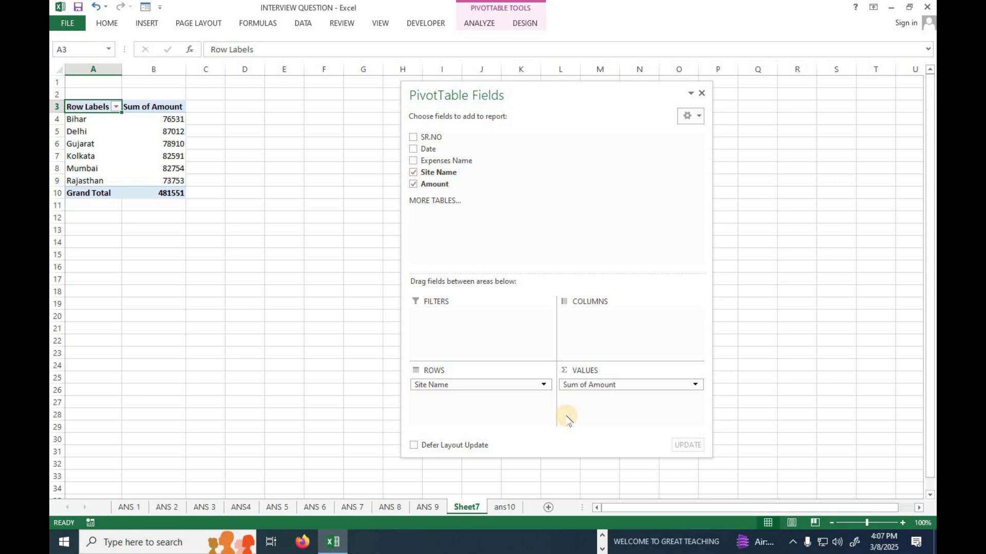
click(162, 260)
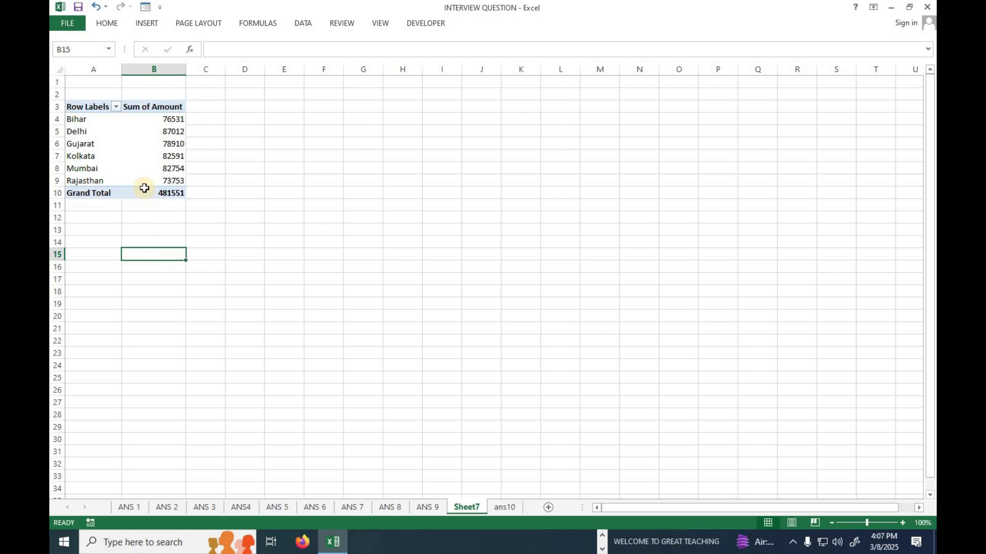
Bring back the PivotTable field list and move it clear of the pivot table
mouse_move(144, 188)
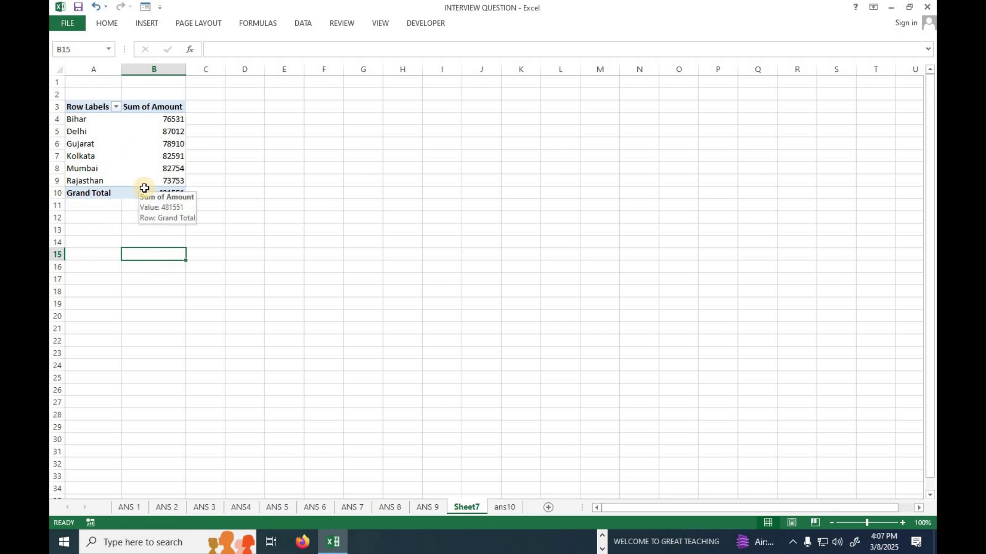
scroll(145, 189, up, 10)
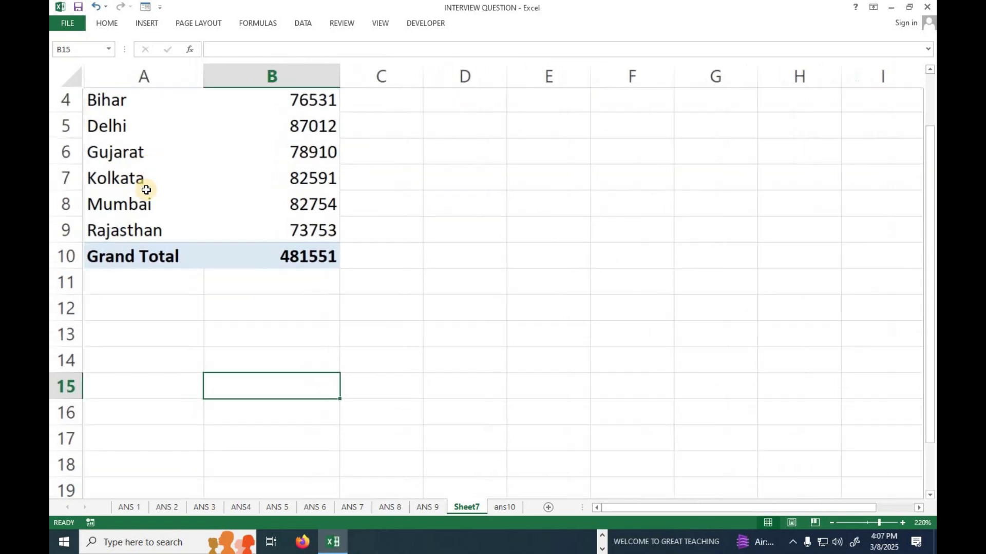
scroll(154, 198, up, 1)
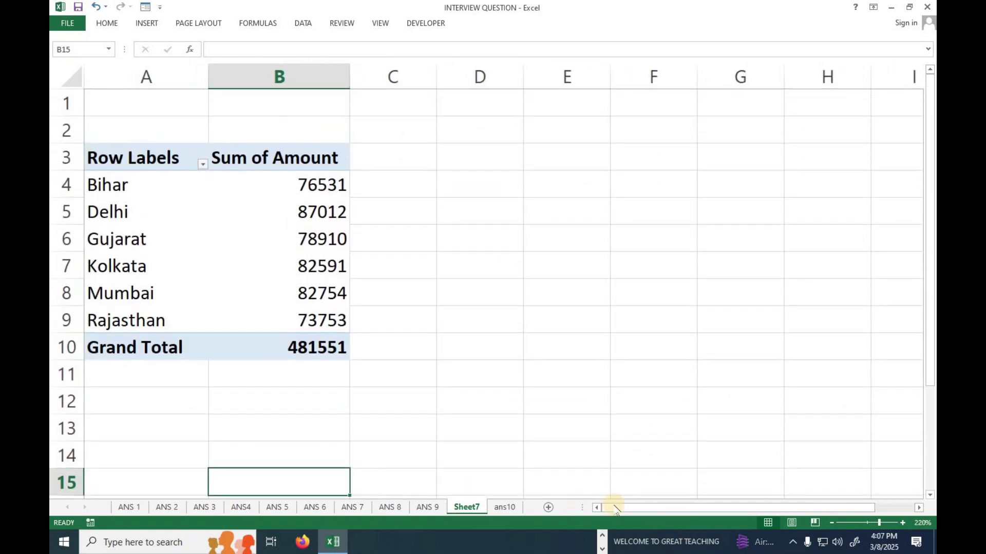
click(191, 318)
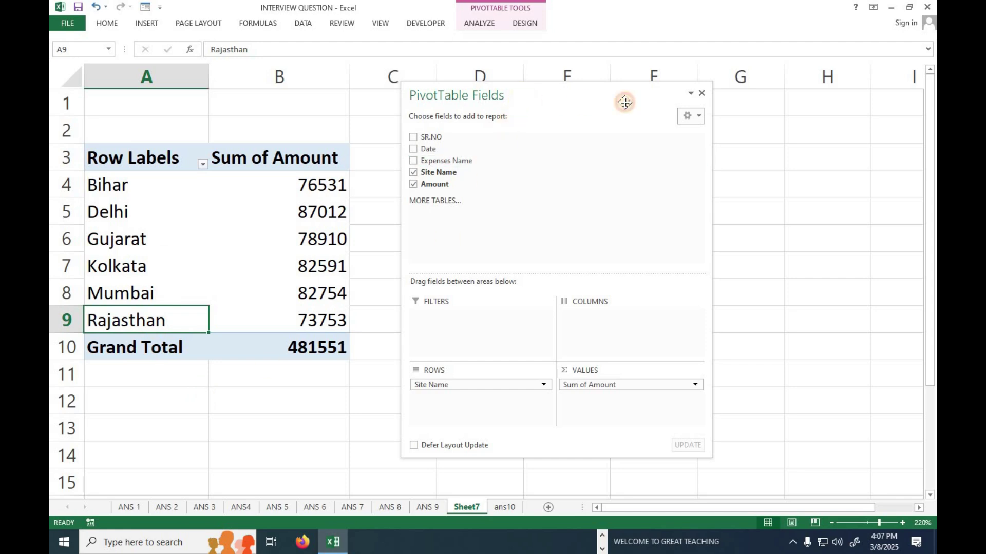
drag(624, 102, 685, 95)
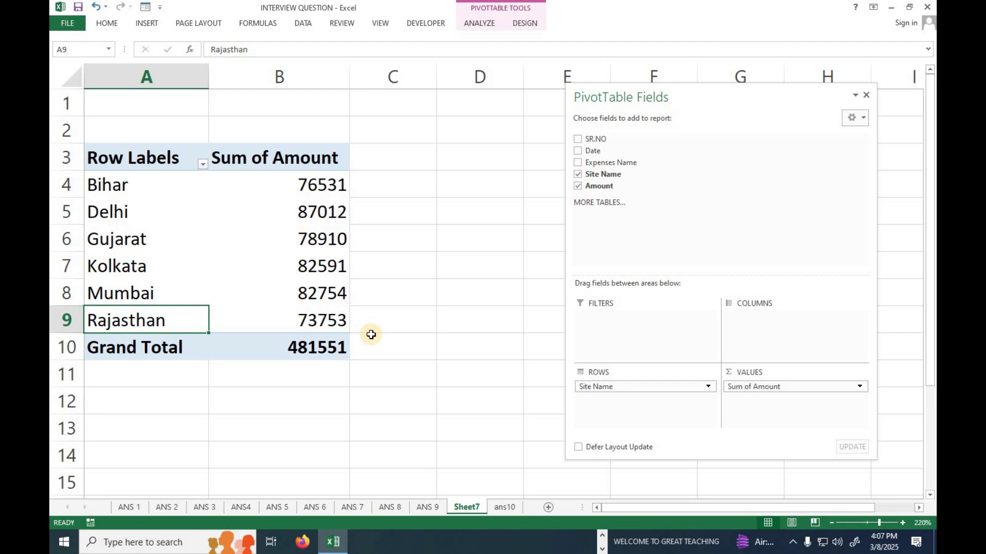
drag(109, 187, 306, 188)
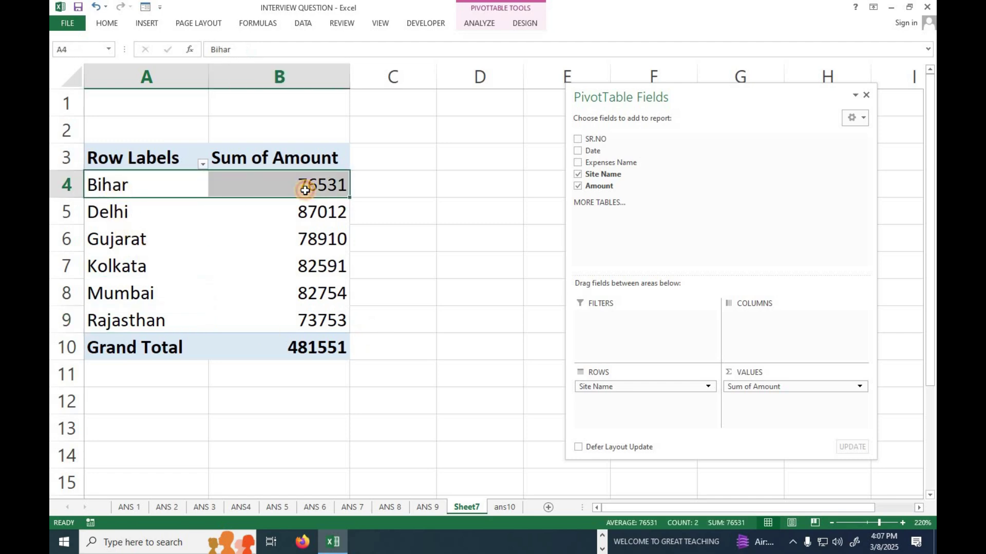
mouse_move(305, 190)
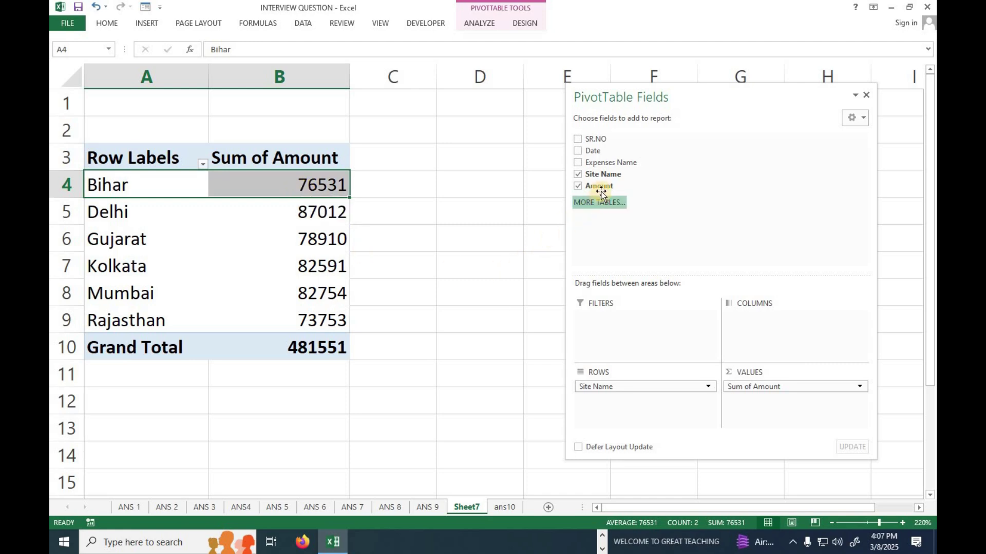
Add Amount to Values again and summarize it as Count of Amount2, totalling 365 entries
drag(602, 190, 752, 415)
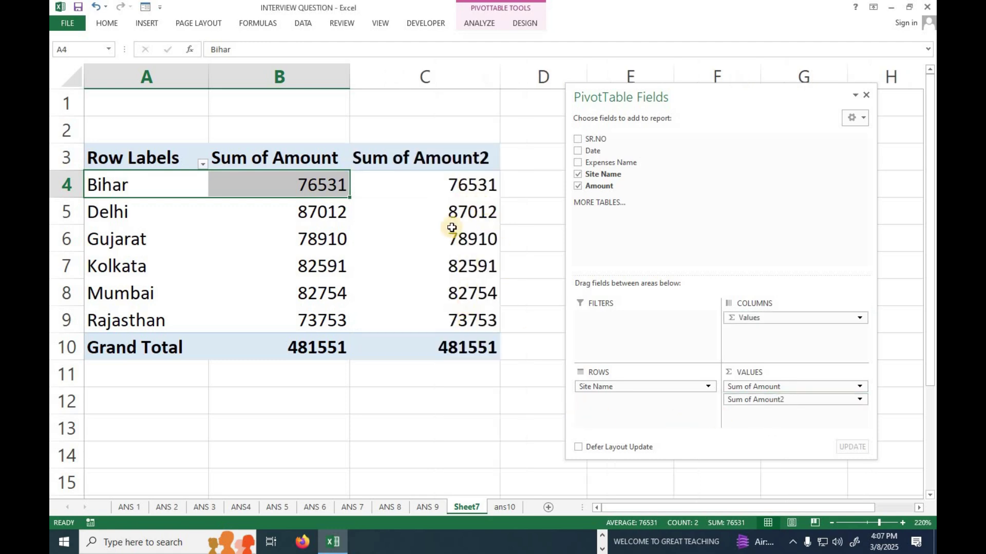
click(458, 208)
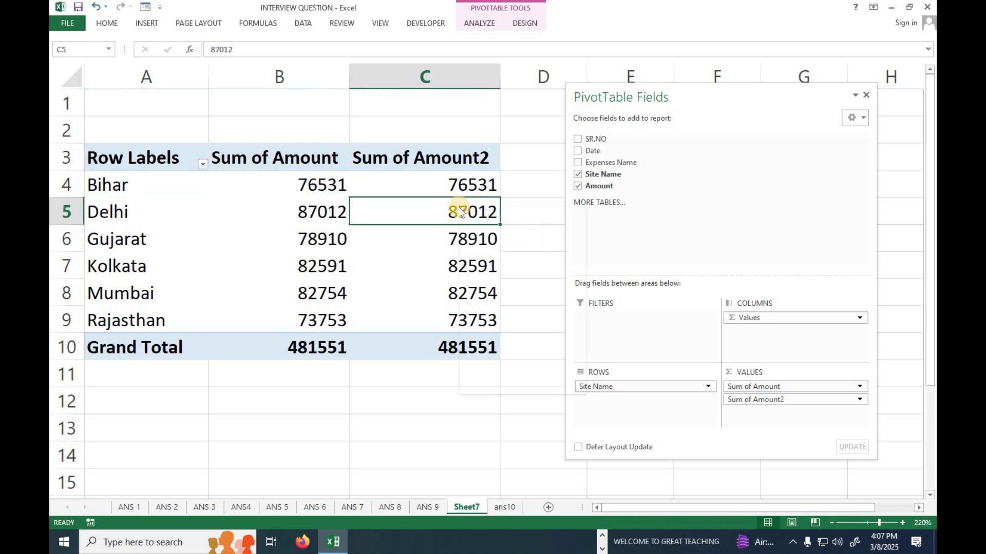
right_click(459, 208)
mouse_move(529, 310)
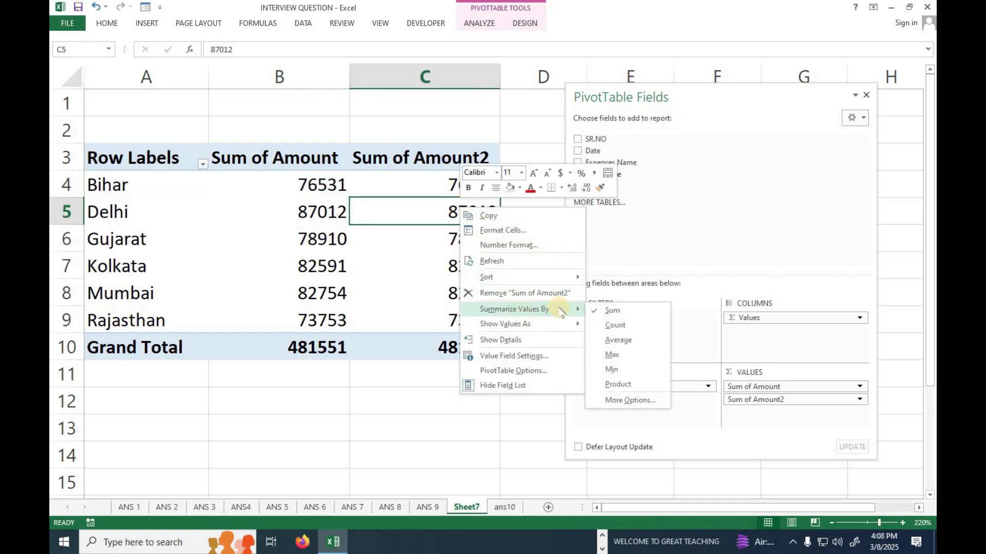
click(614, 325)
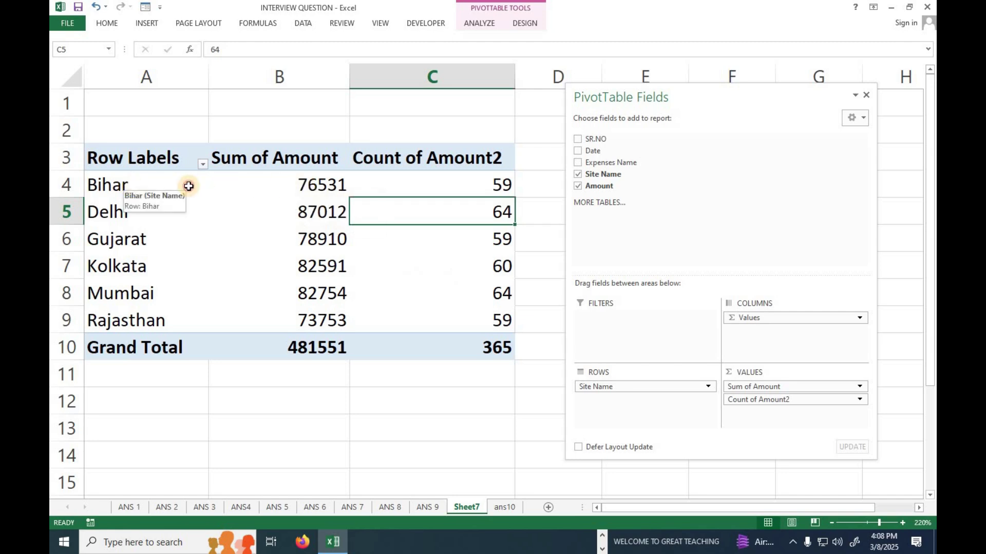
drag(187, 185, 450, 185)
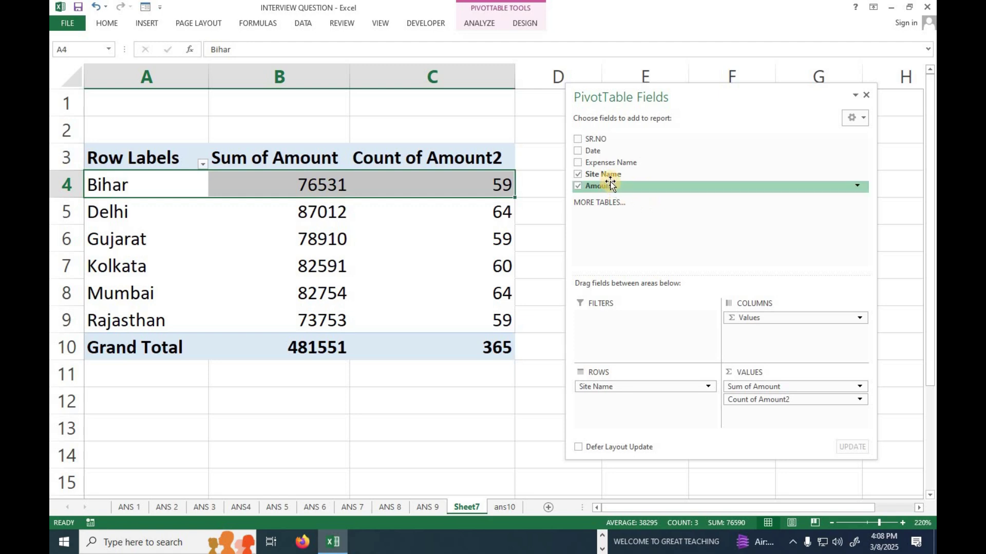
Add Expenses Name to Columns, review the expense columns, and turn off Field Headers
drag(610, 163, 748, 333)
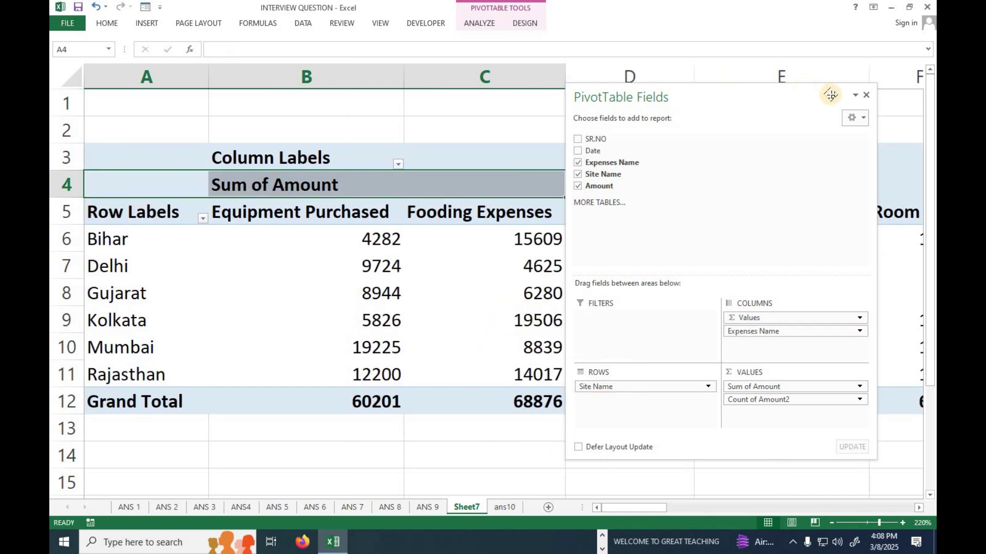
click(865, 95)
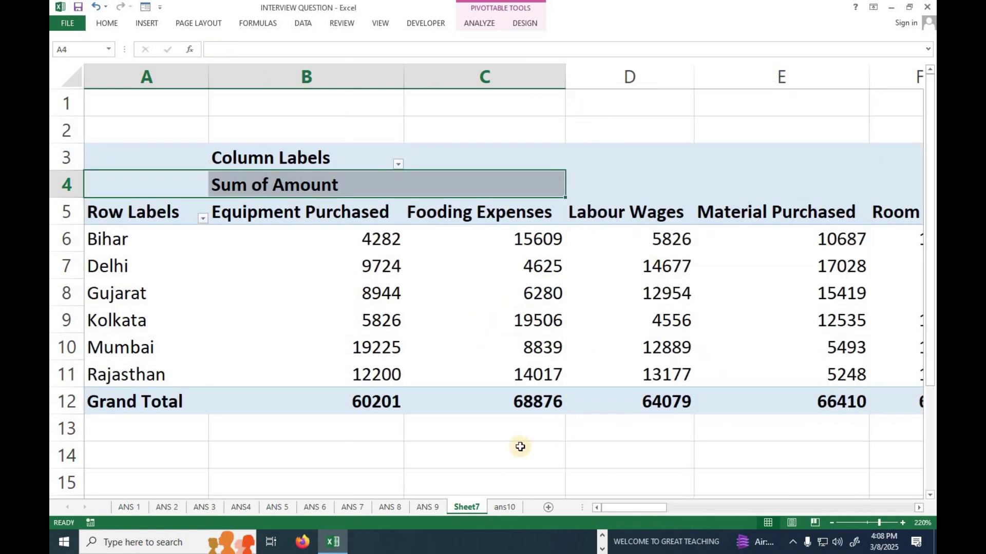
drag(656, 510, 555, 475)
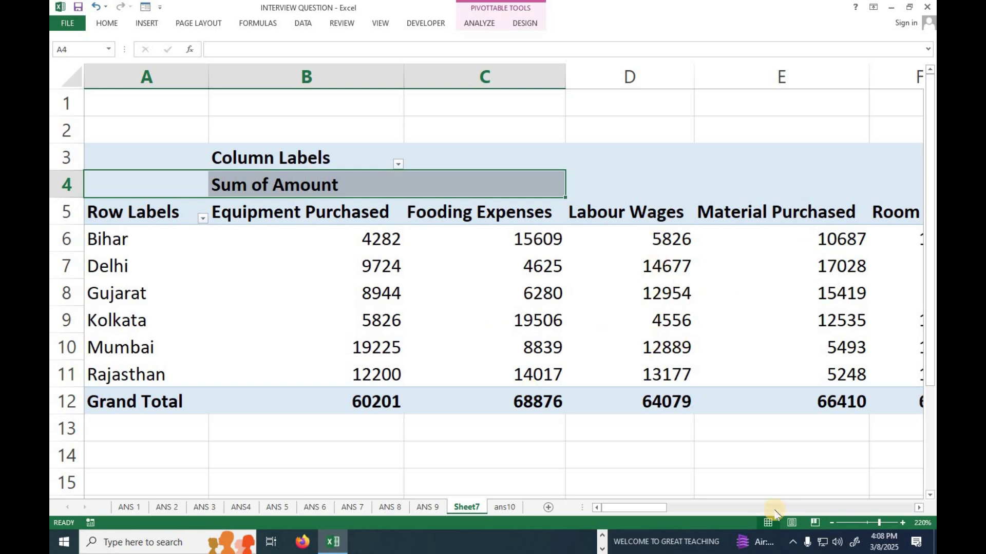
drag(672, 508, 691, 510)
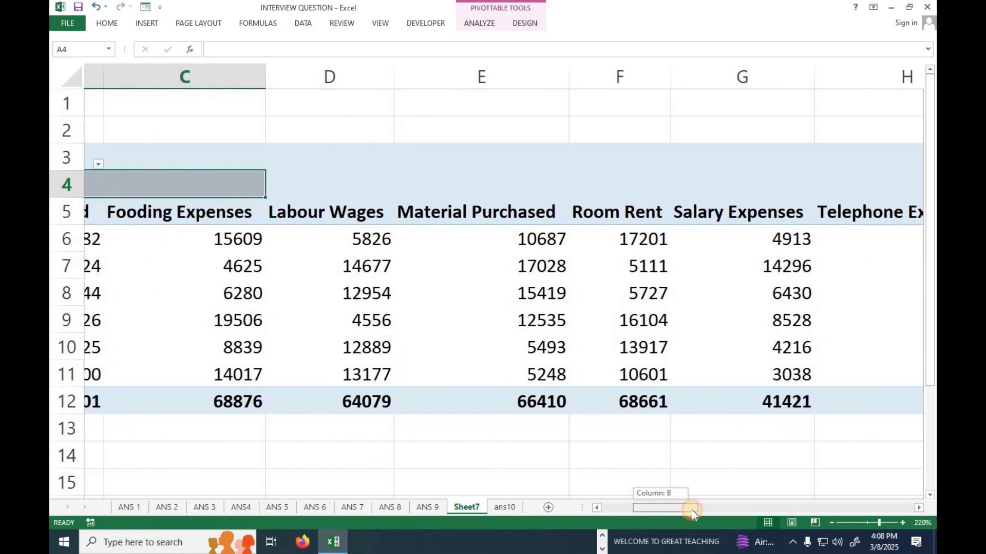
drag(598, 212, 623, 402)
drag(726, 214, 742, 406)
drag(690, 508, 619, 508)
click(467, 313)
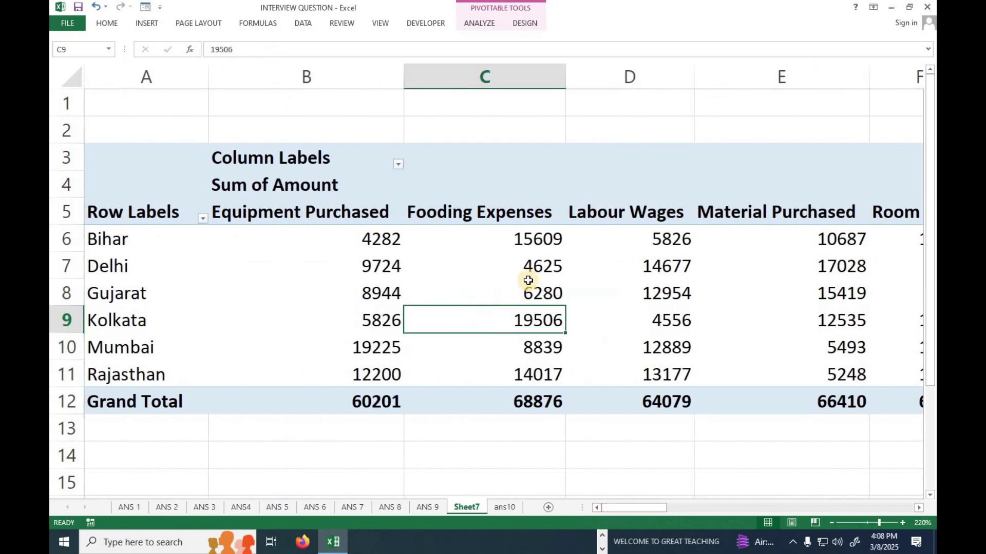
click(479, 23)
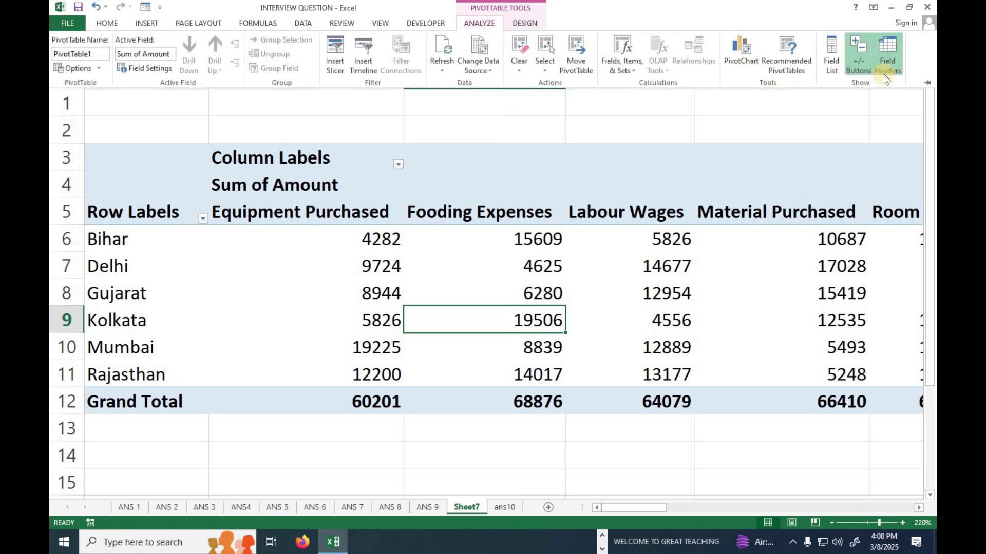
click(856, 51)
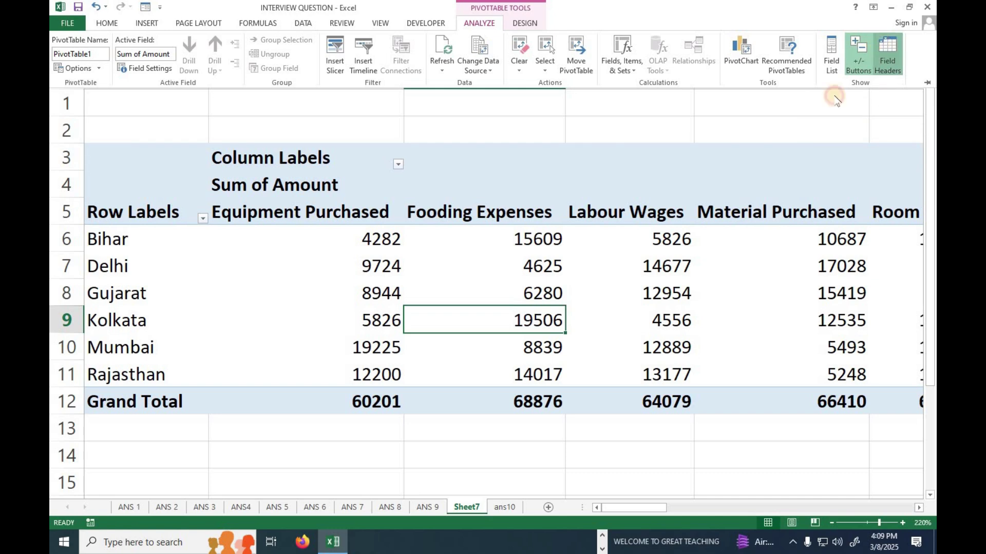
Remove Count of Amount2 and lay out Expenses Name as rows against Site Name columns
click(831, 54)
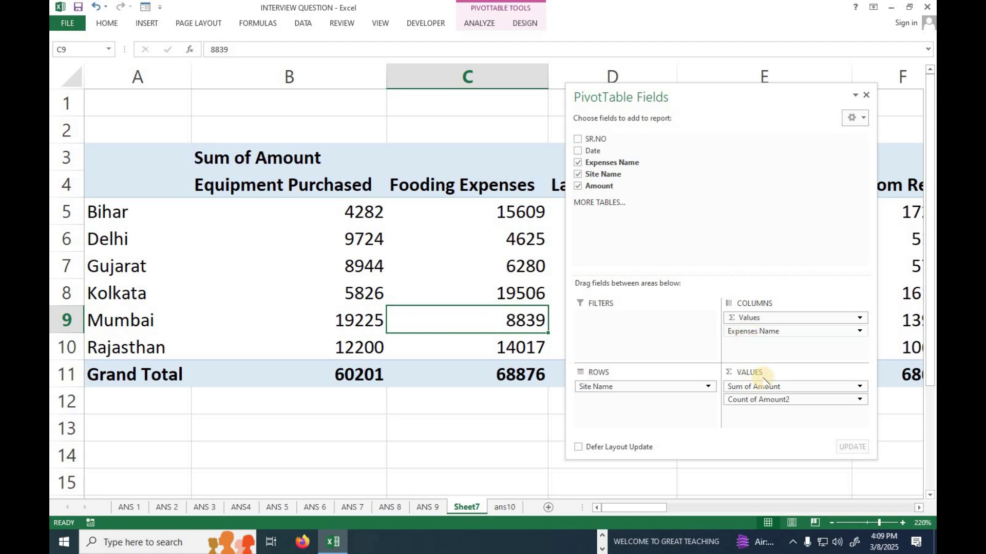
drag(750, 399, 660, 198)
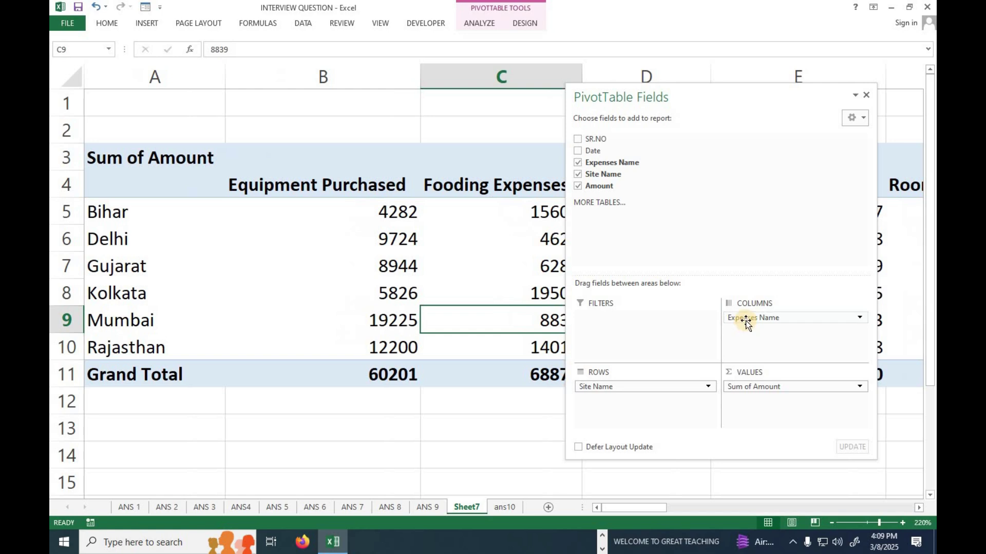
drag(746, 321, 719, 333)
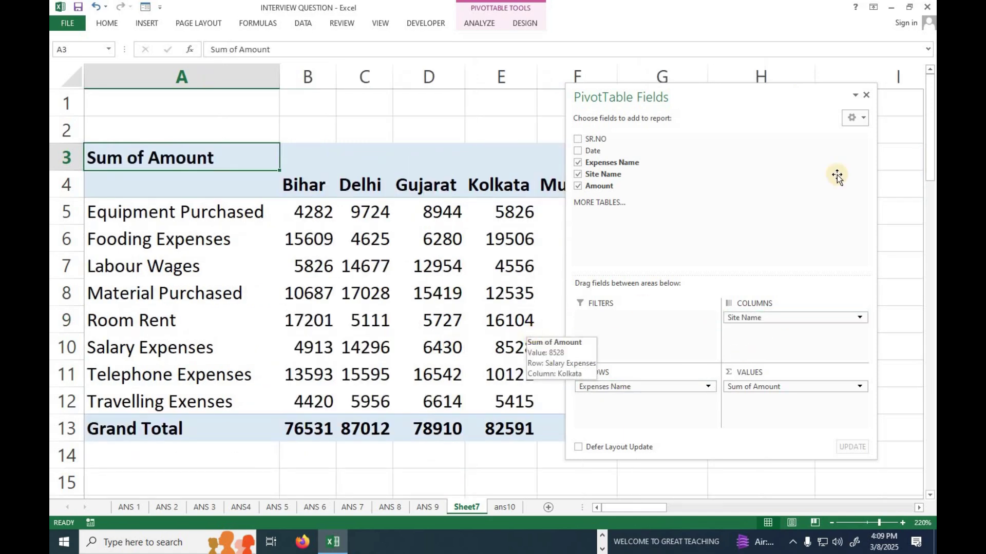
drag(716, 97, 629, 213)
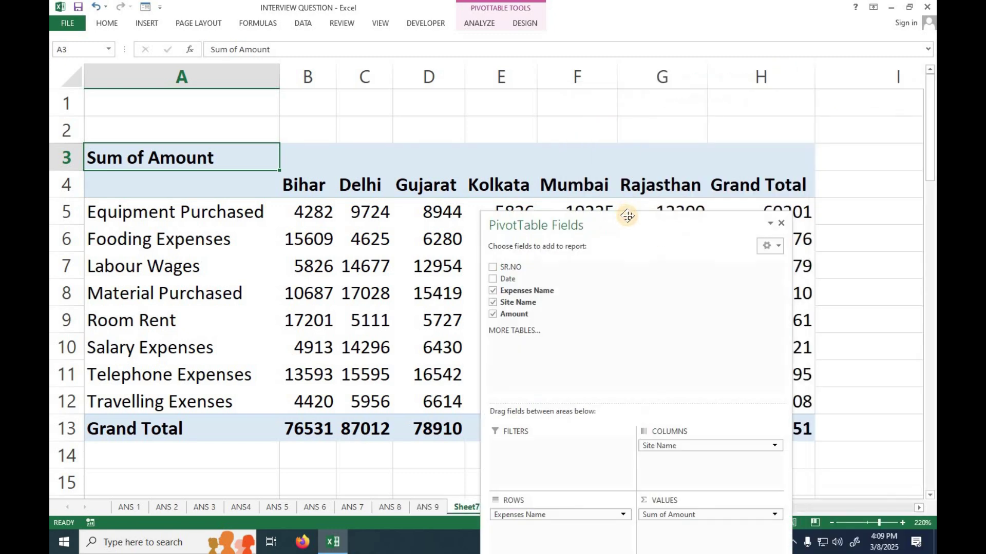
click(770, 224)
click(749, 264)
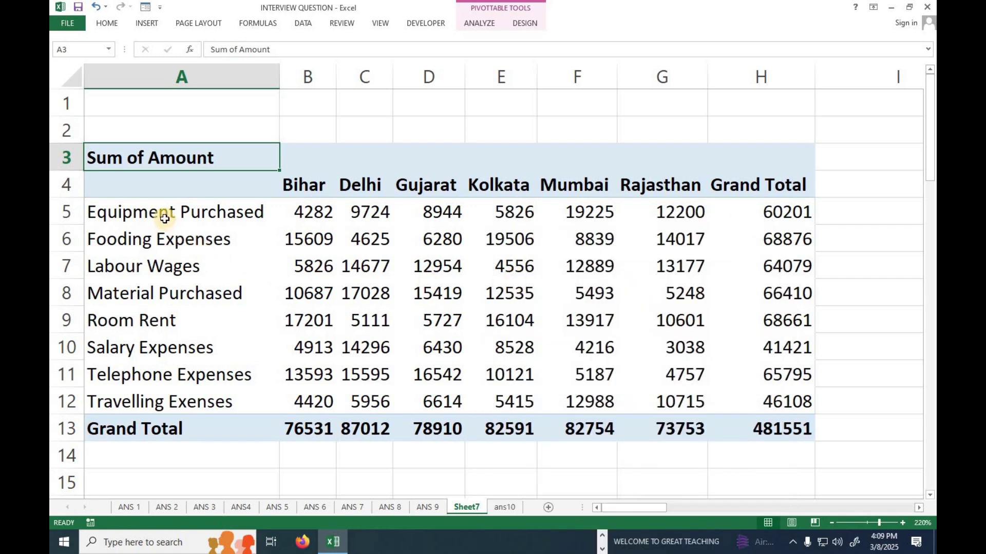
drag(164, 217, 772, 406)
Give the selected A5:H12 pivot cells All Borders and Center alignment
click(108, 23)
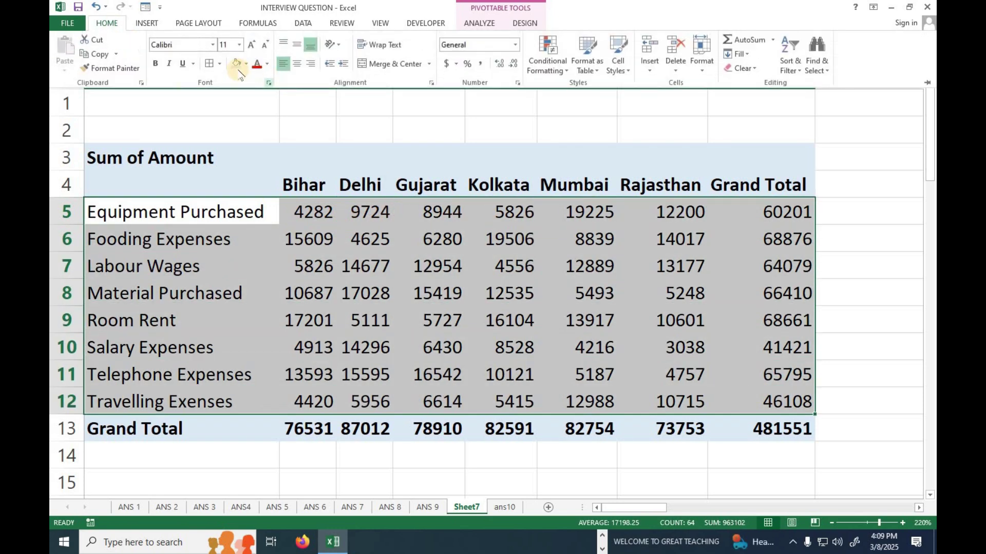
click(210, 63)
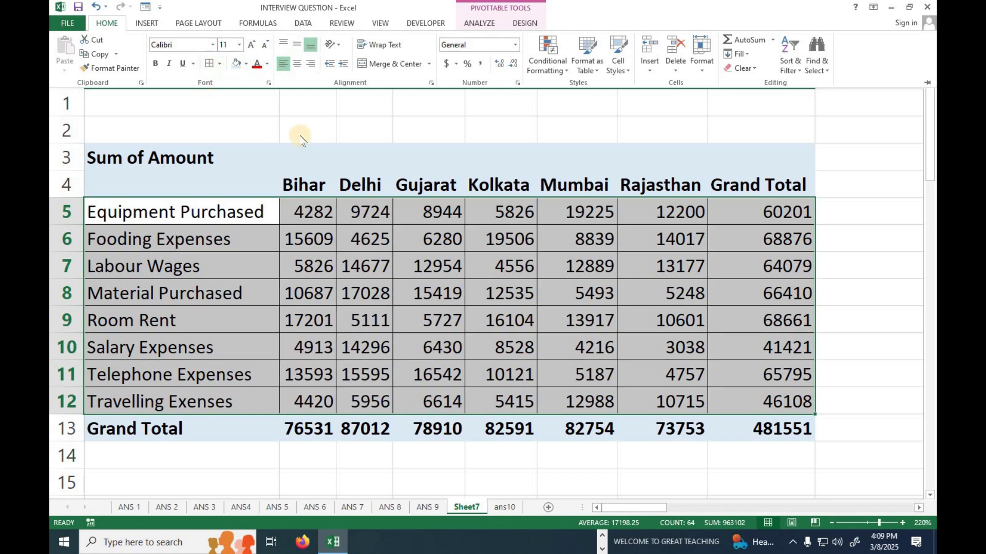
click(311, 63)
click(297, 63)
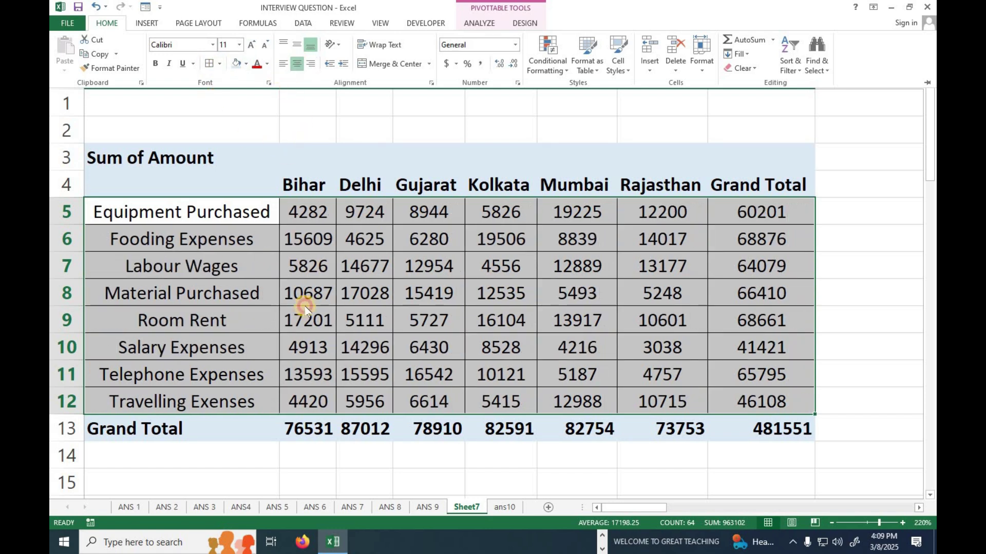
click(305, 307)
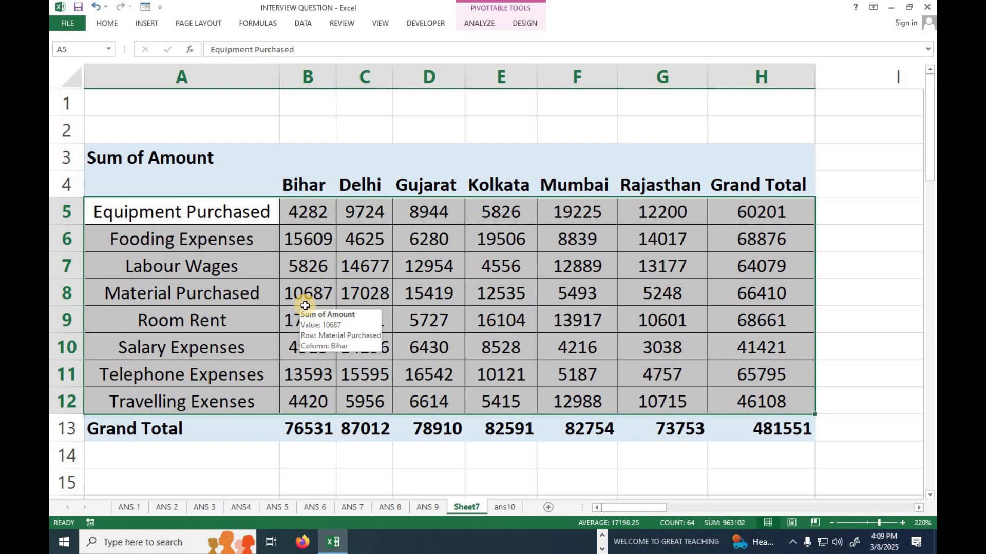
Select the Bihar and Delhi columns and the Equipment Purchased row to check the formatting
click(353, 290)
drag(312, 190, 305, 419)
drag(367, 189, 354, 432)
drag(166, 213, 303, 213)
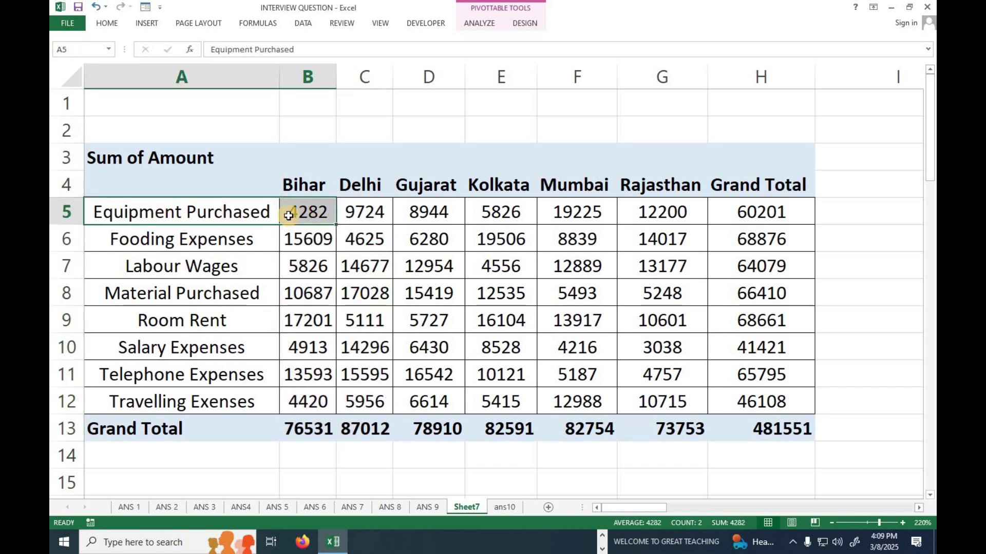